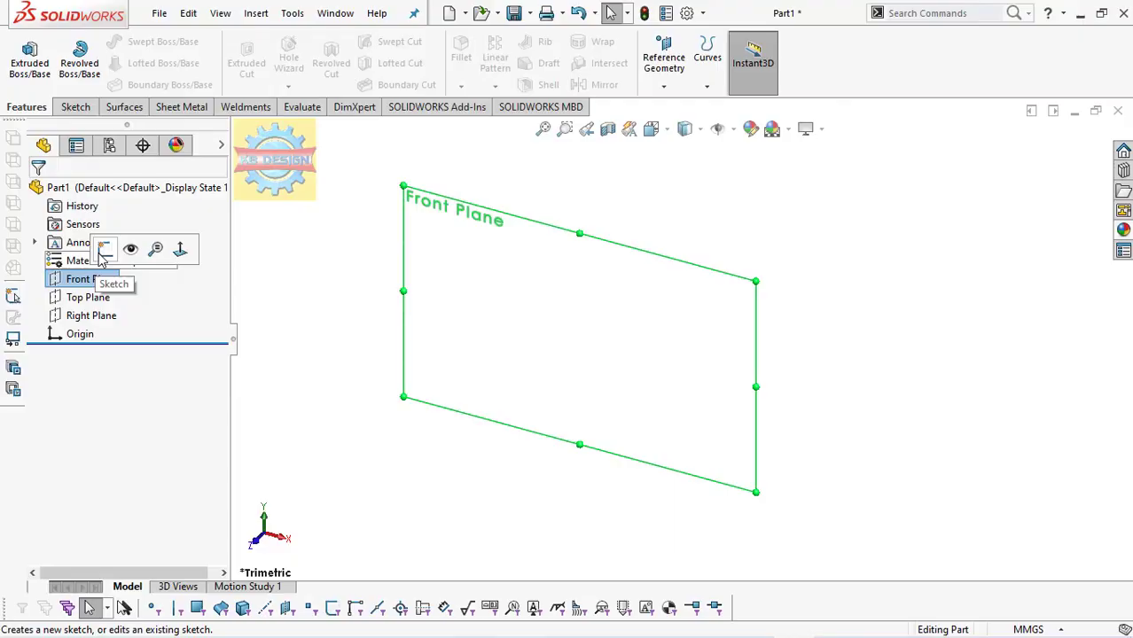
Step: Start Sketch1 on the Front Plane of the new part
click(100, 249)
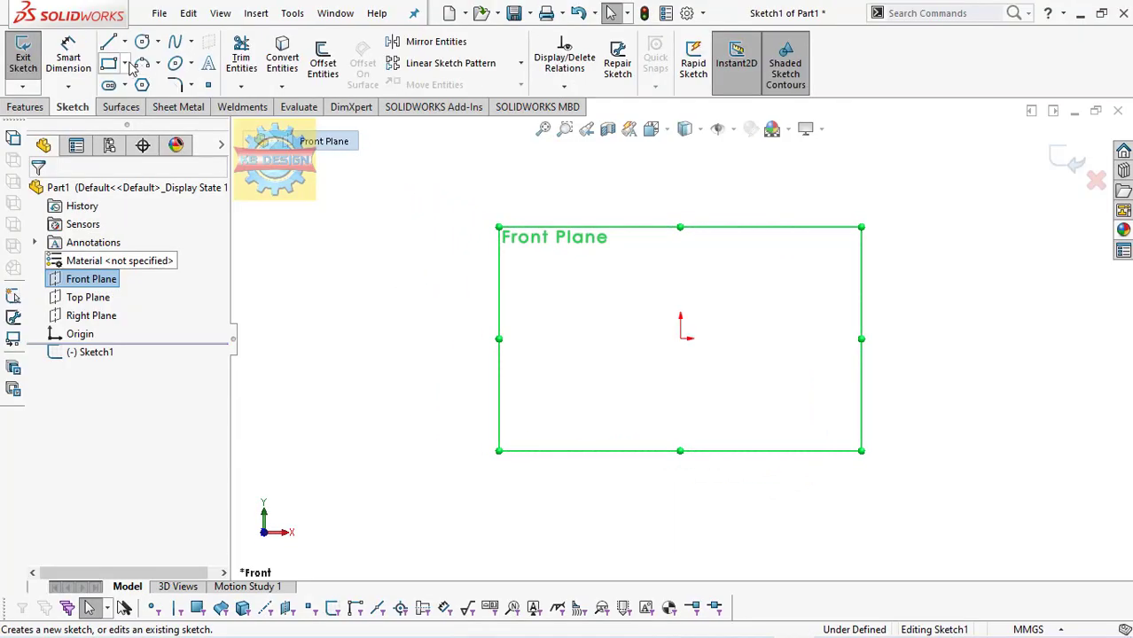
Step: Draw a center rectangle anchored at the origin
click(125, 64)
click(163, 104)
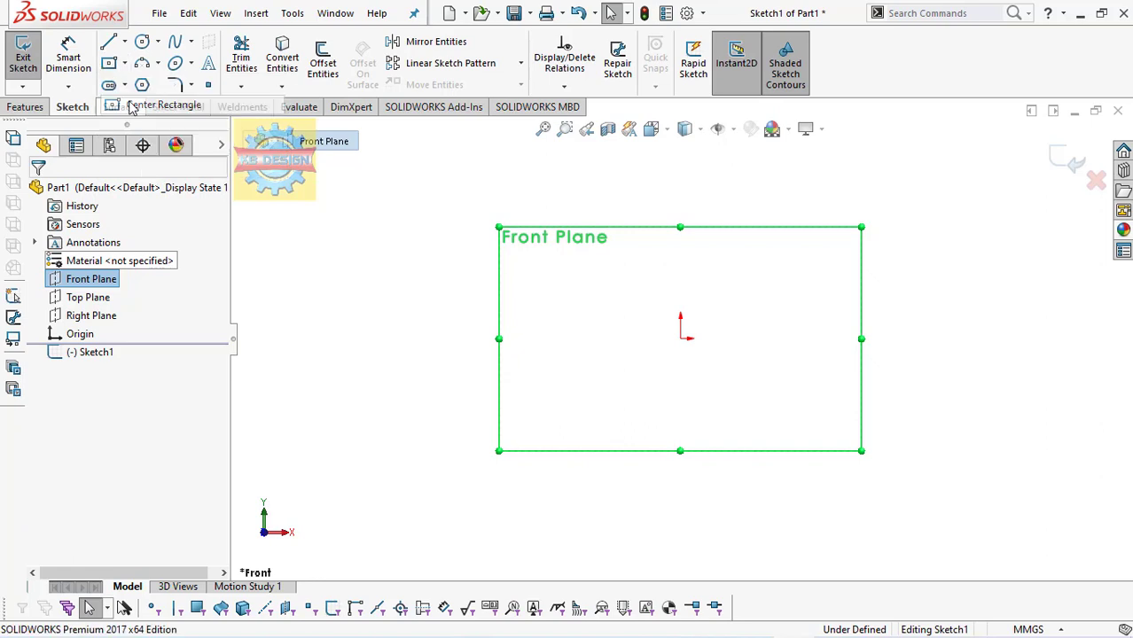
click(680, 339)
click(738, 165)
key(Escape)
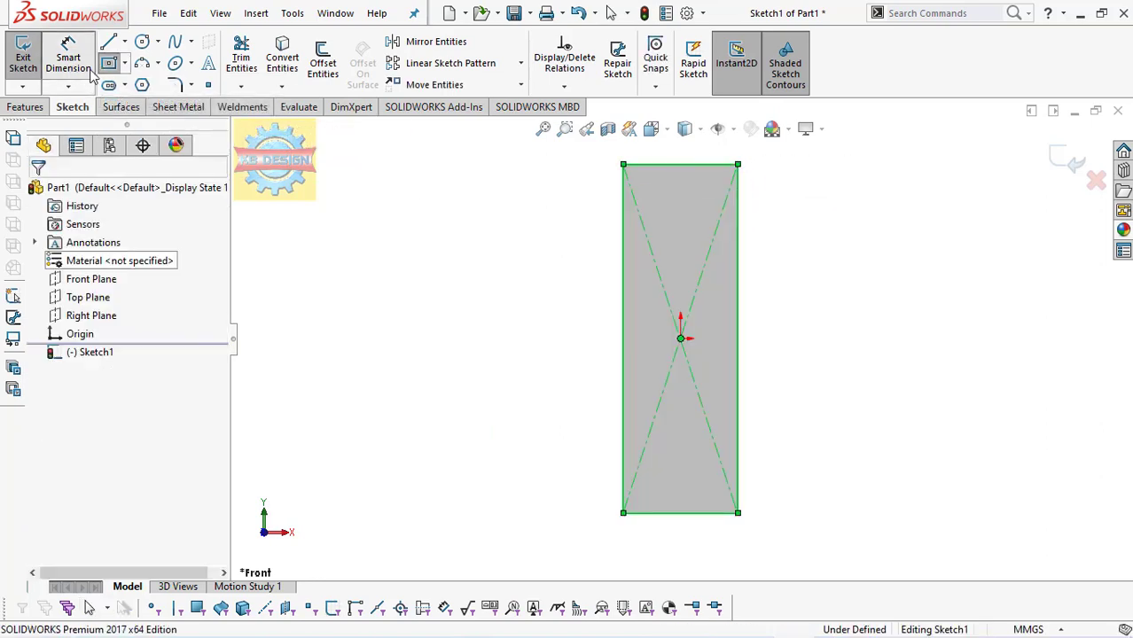
Step: Dimension the rectangle 167 mm tall and 45 mm wide
click(738, 287)
click(769, 301)
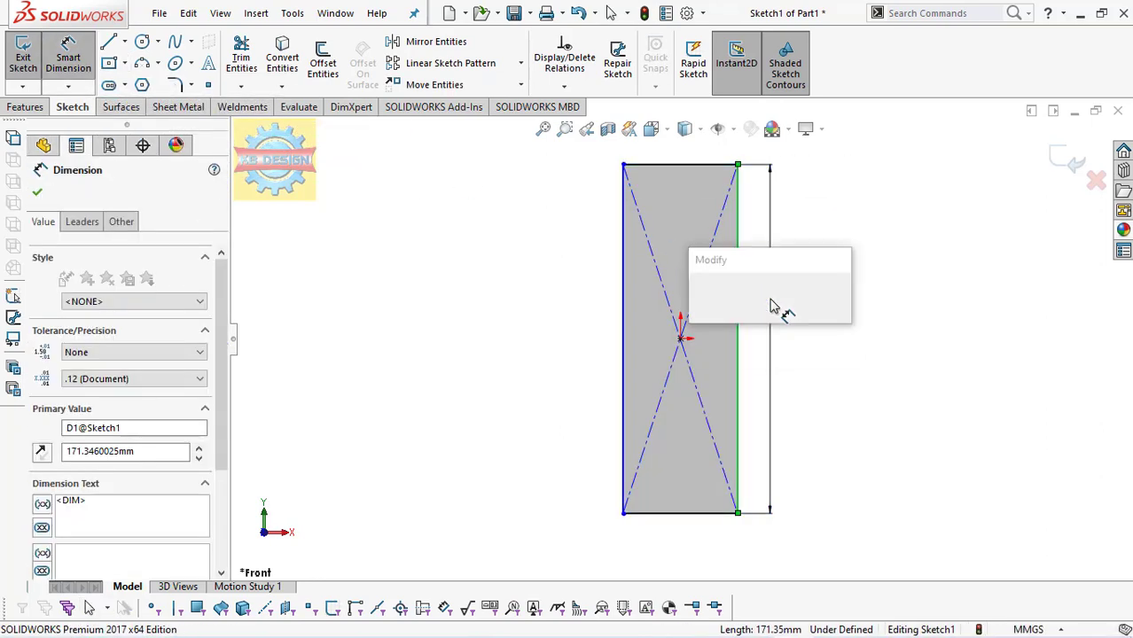
text(167)
key(Return)
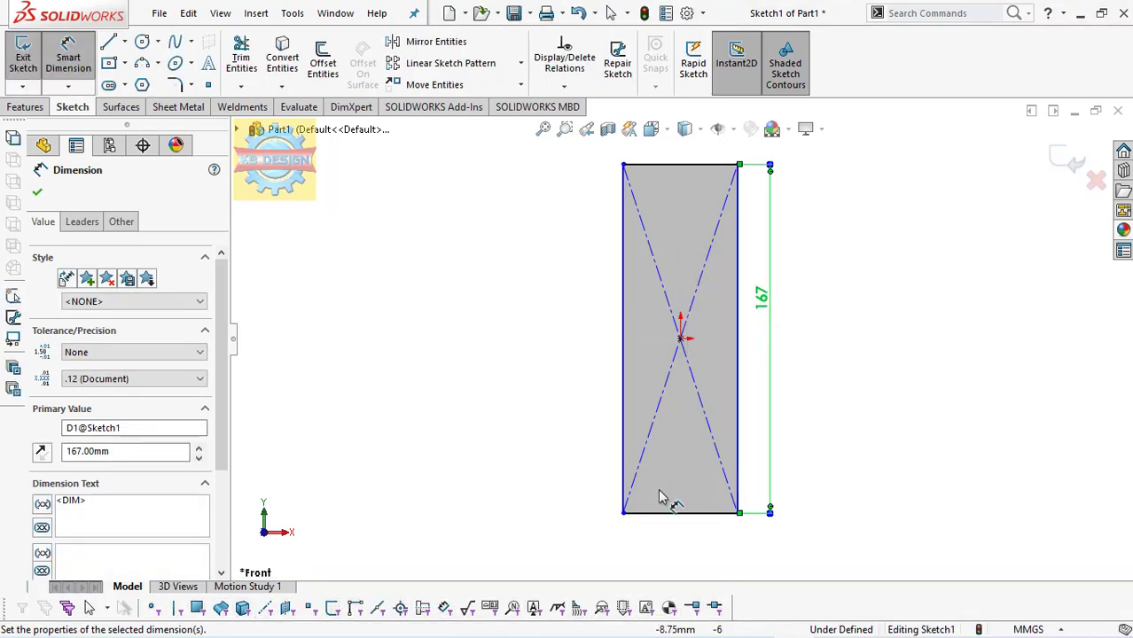
click(663, 515)
click(675, 550)
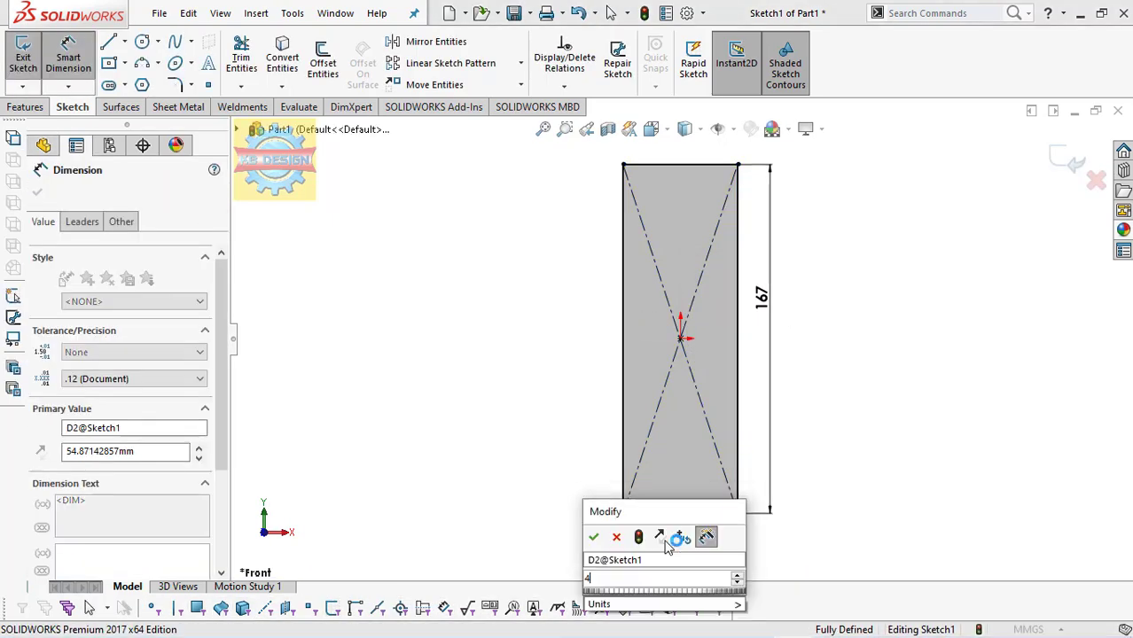
text(45)
key(Return)
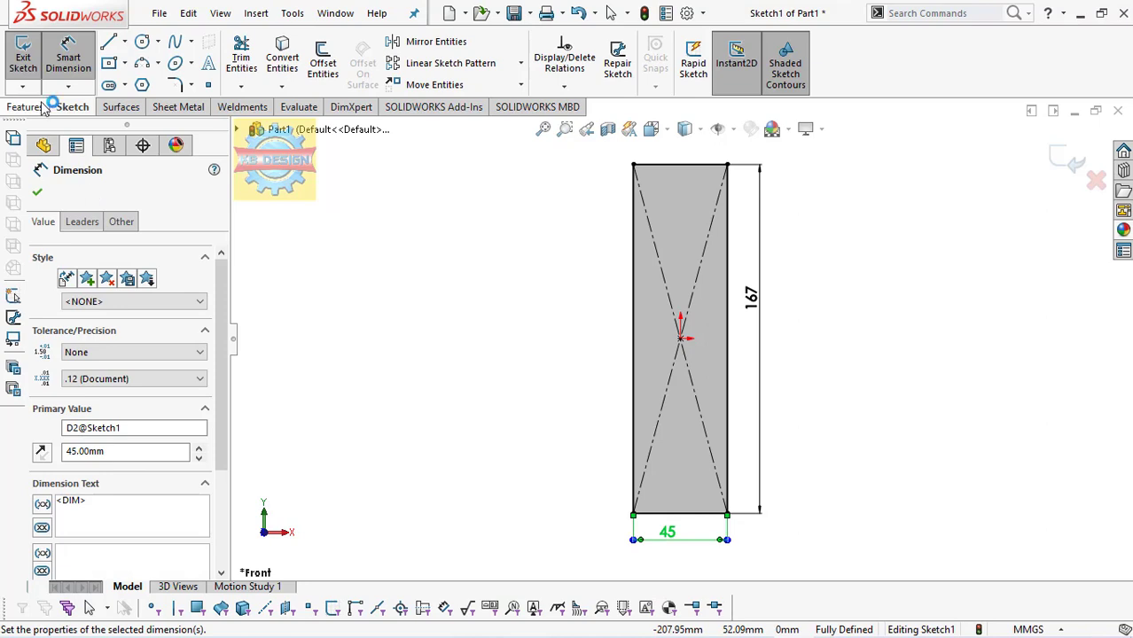
click(26, 106)
Step: Extrude the rectangle 7 mm into a slab
click(29, 57)
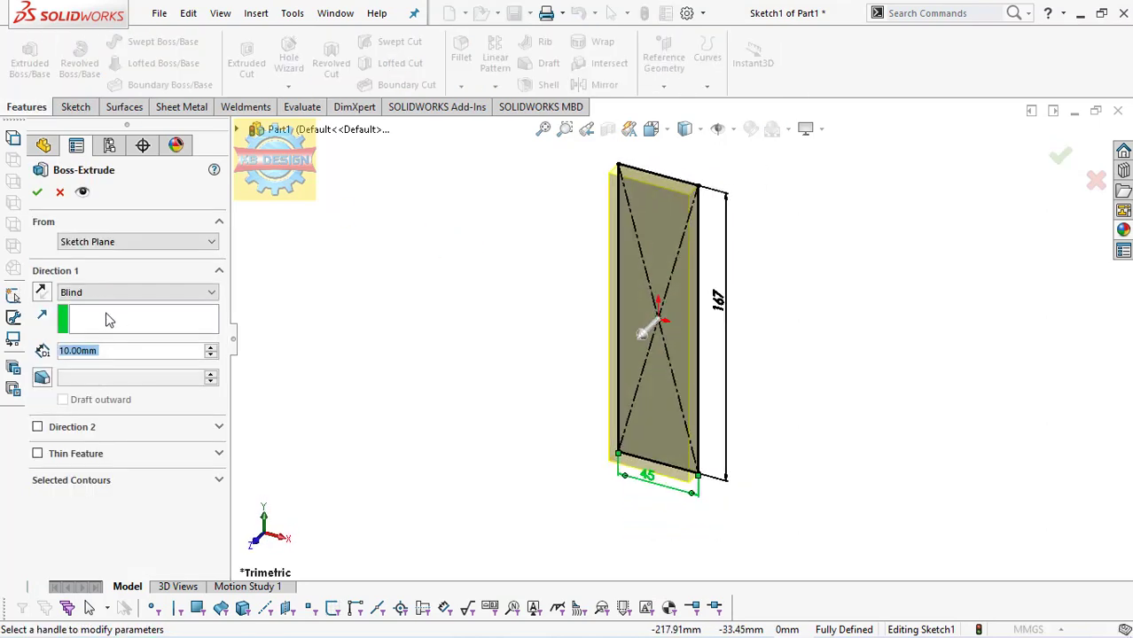
text(7)
key(Return)
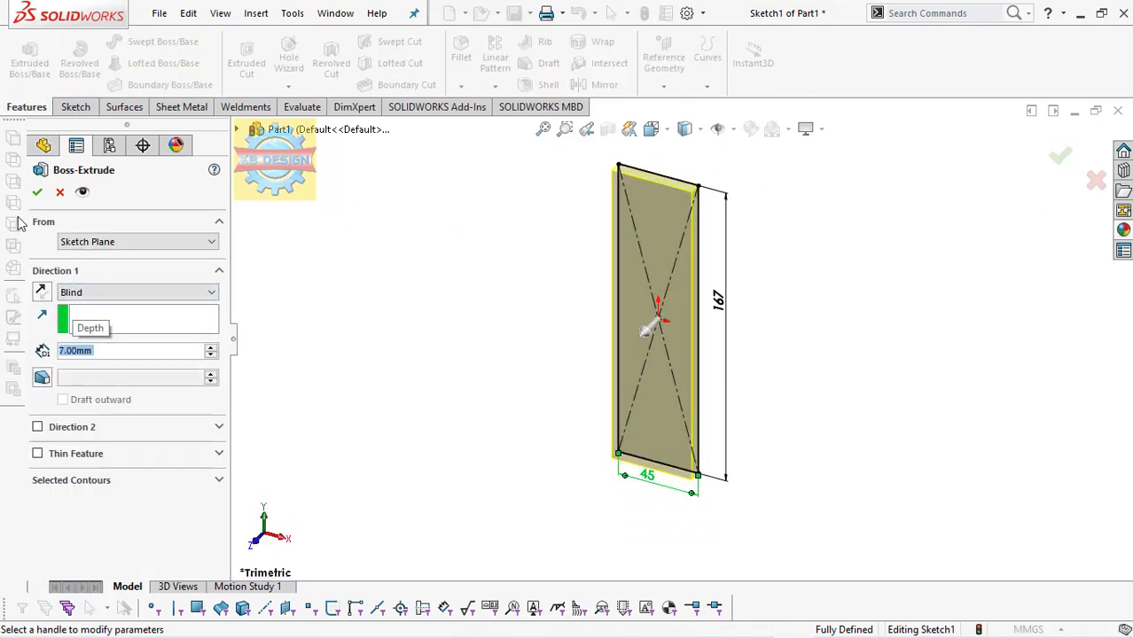
click(36, 195)
Step: Create Plane1 offset 3 mm from the slab's top face
mouse_move(517, 358)
middle_down()
mouse_move(546, 365)
mouse_move(621, 281)
mouse_move(650, 320)
middle_up()
click(650, 320)
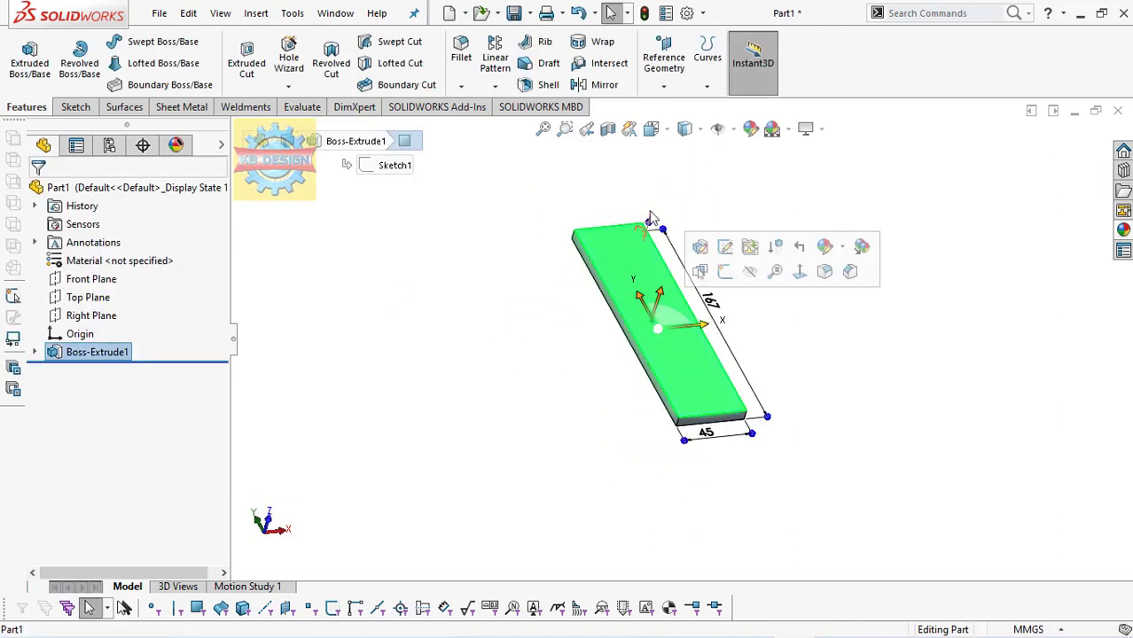
click(663, 85)
click(681, 107)
text(3)
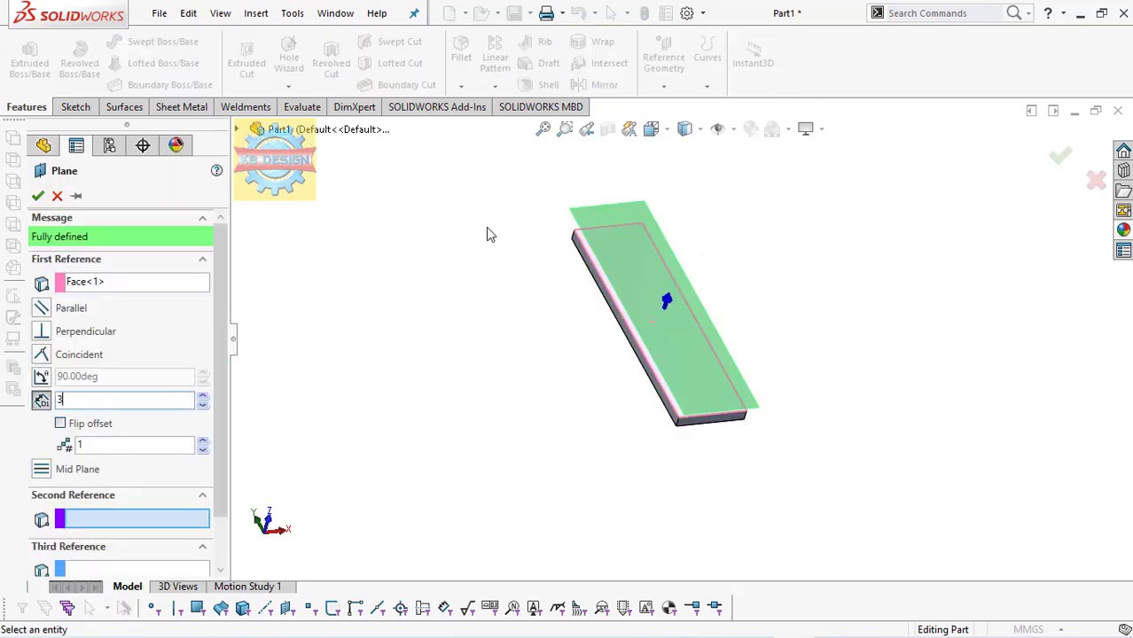
key(Return)
click(37, 197)
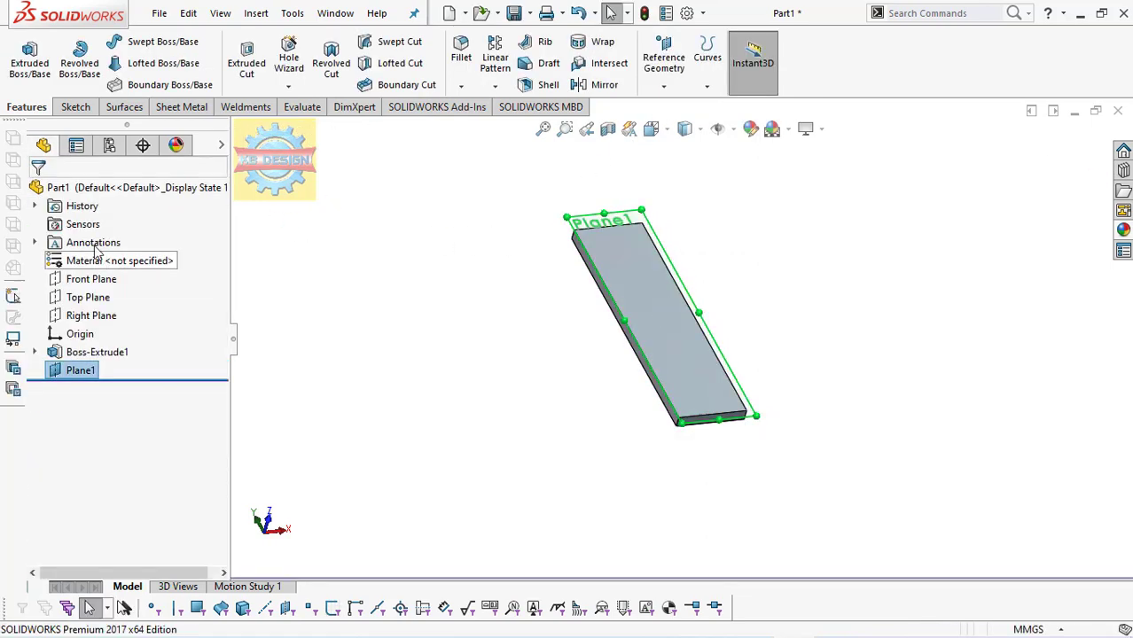
Step: On Plane1, offset the top face outline 10 mm inward
click(73, 106)
click(27, 55)
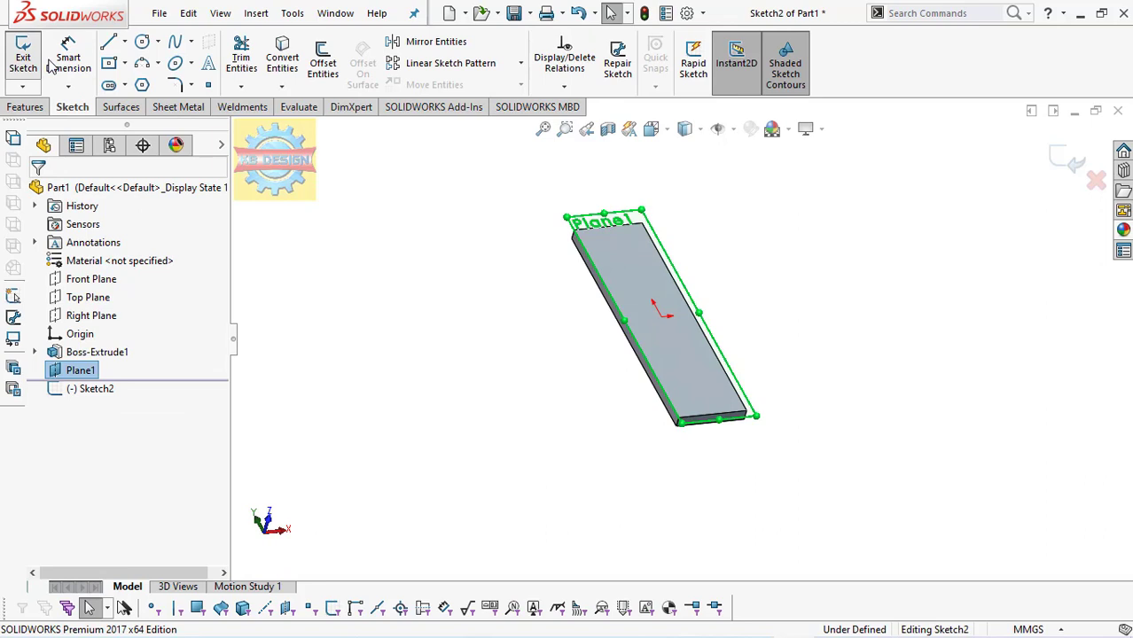
click(321, 69)
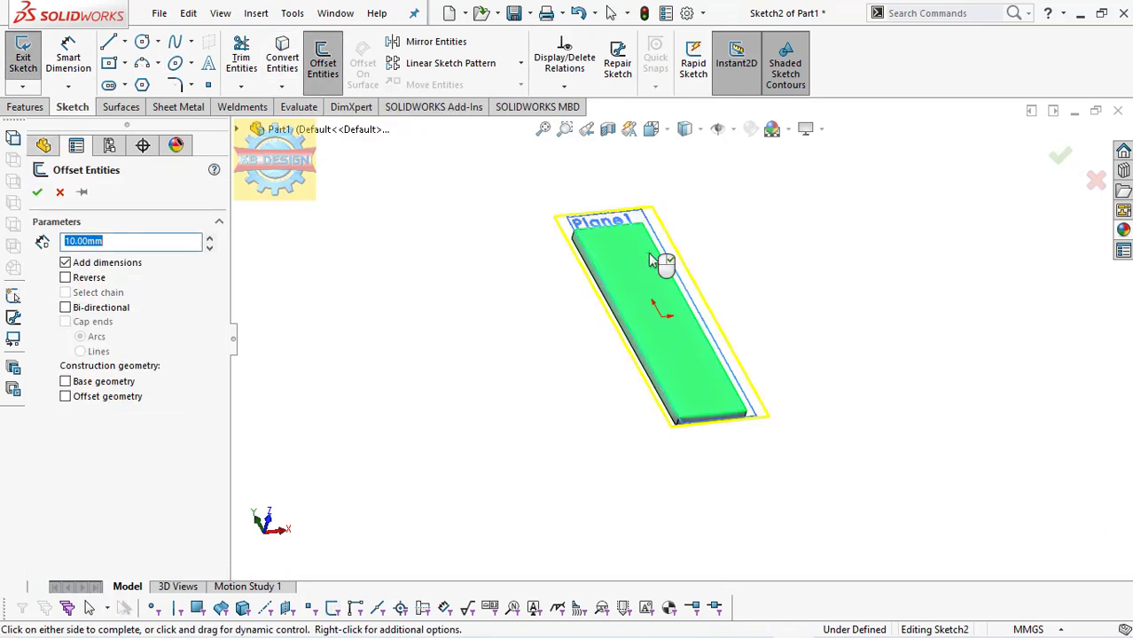
click(65, 277)
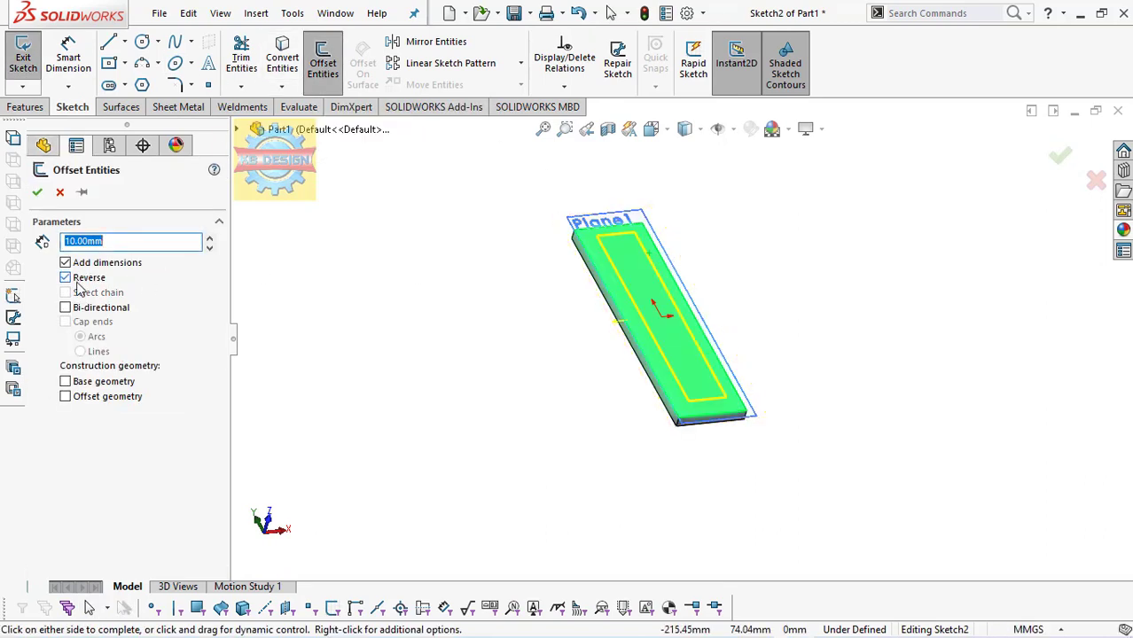
click(38, 192)
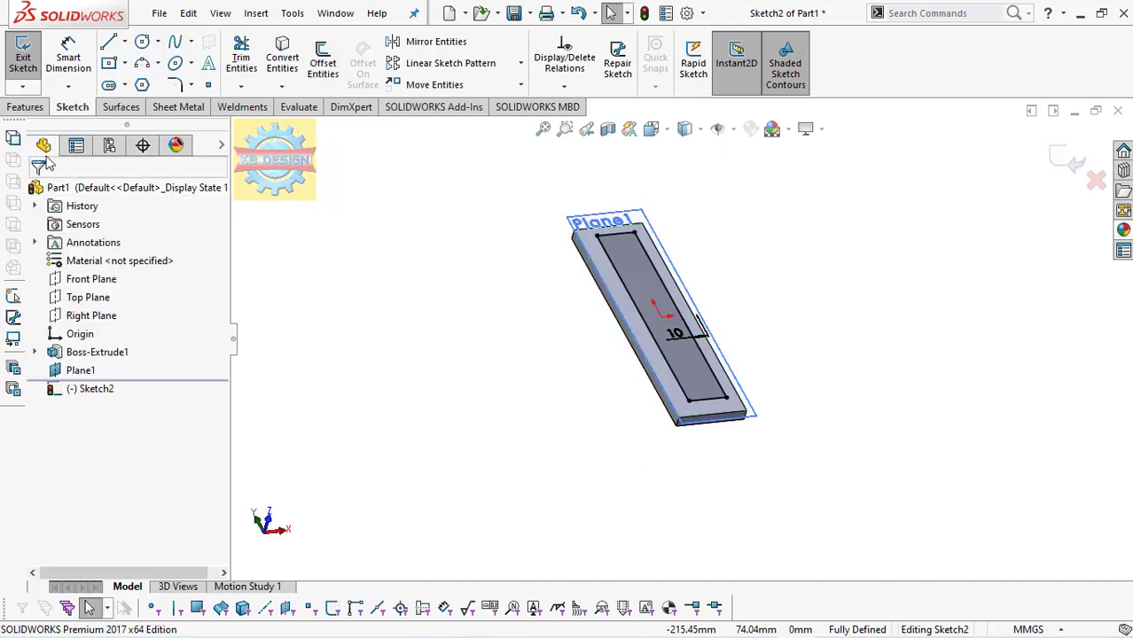
Step: Round the inner rectangle's four corners at 3 mm and exit Sketch2
scroll(634, 204, down, 2)
click(175, 86)
text(3)
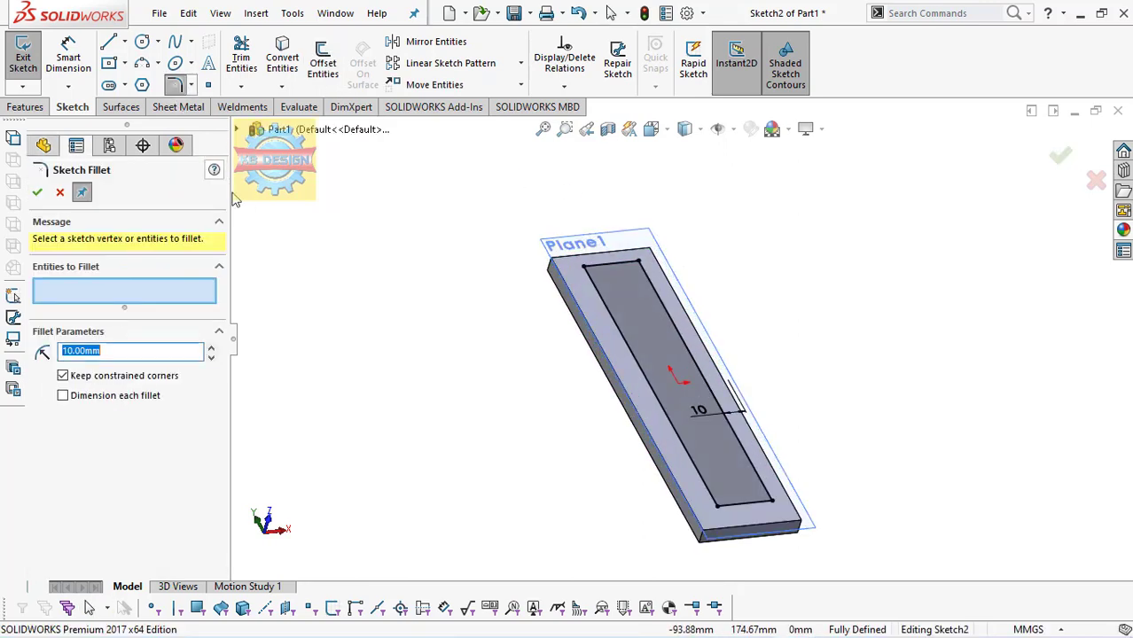
click(585, 271)
click(637, 265)
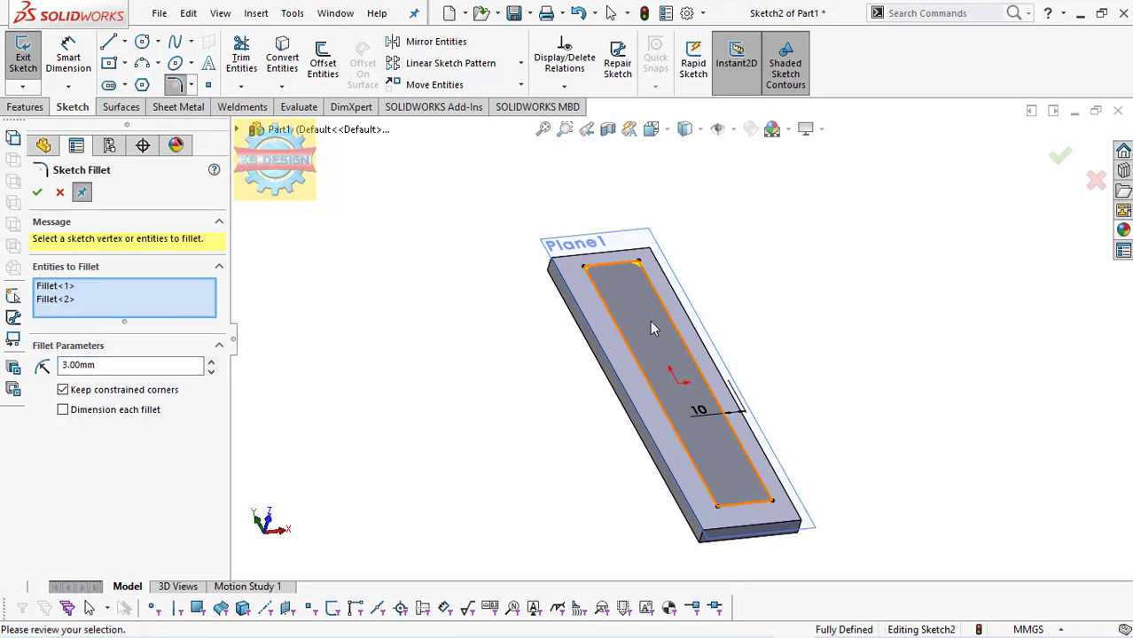
click(718, 510)
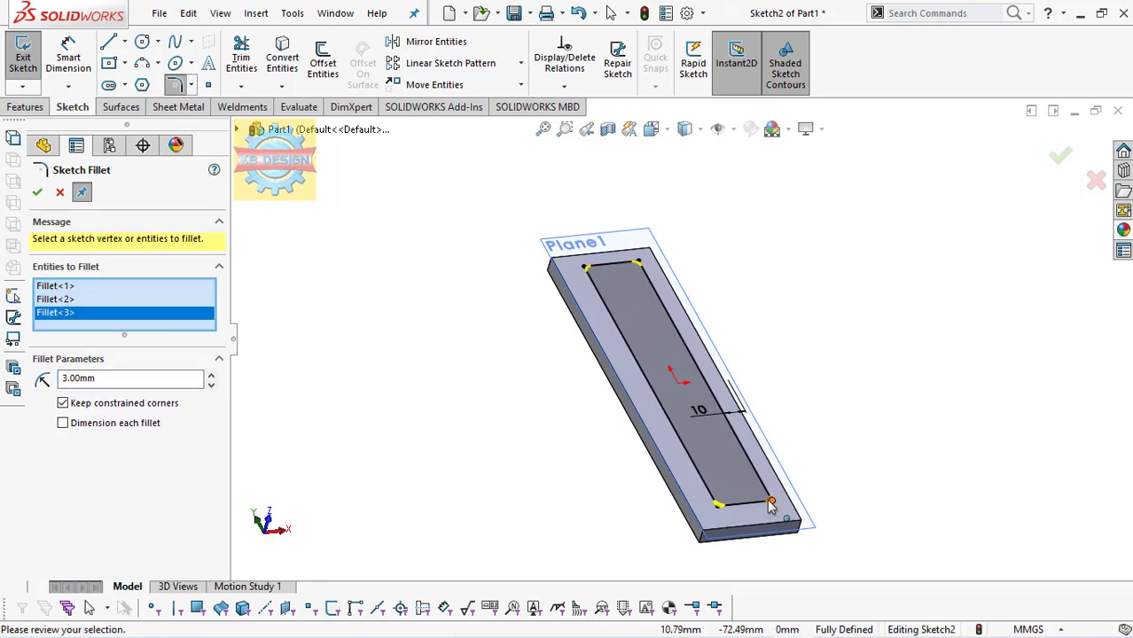
click(771, 503)
click(36, 192)
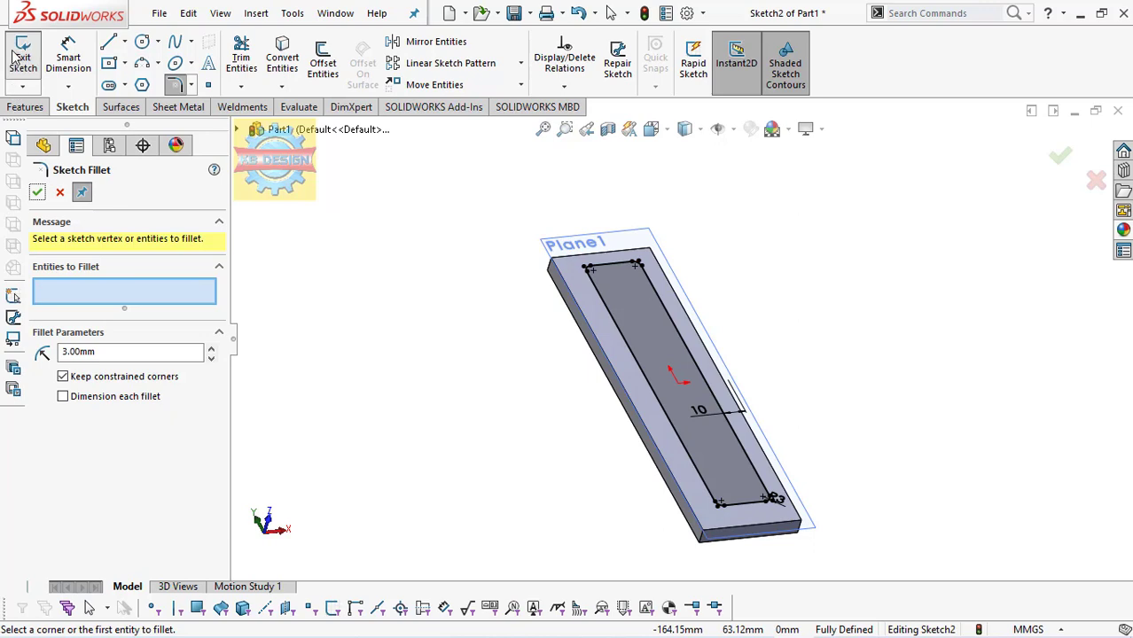
click(18, 58)
Step: Fillet the slab's four vertical corner edges at 3 mm
click(43, 107)
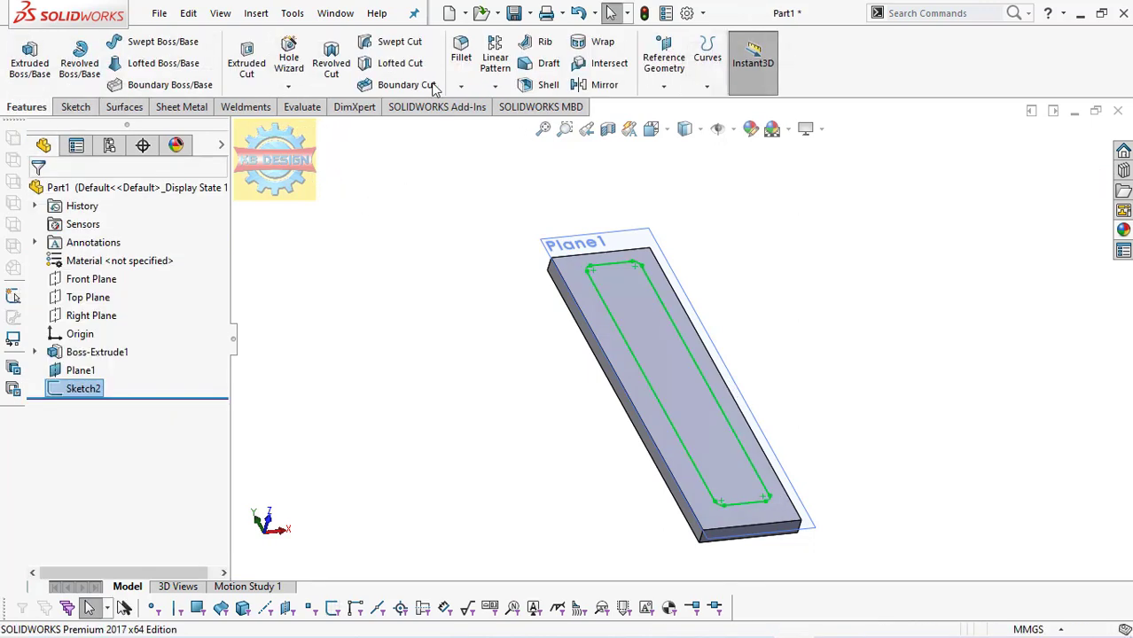
click(461, 50)
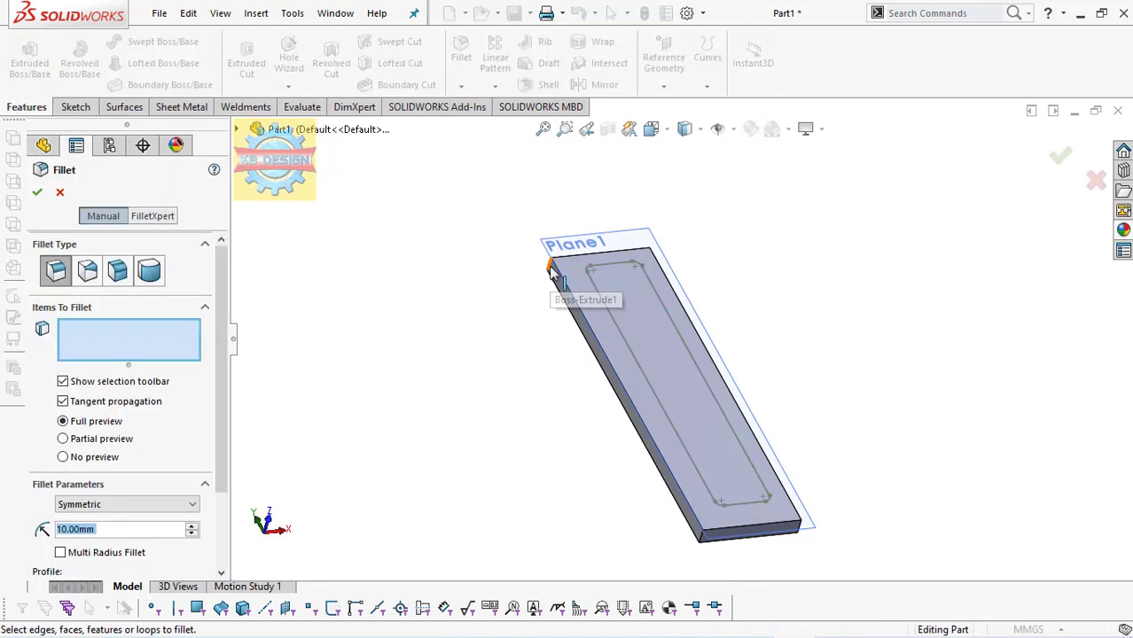
text(3)
click(549, 265)
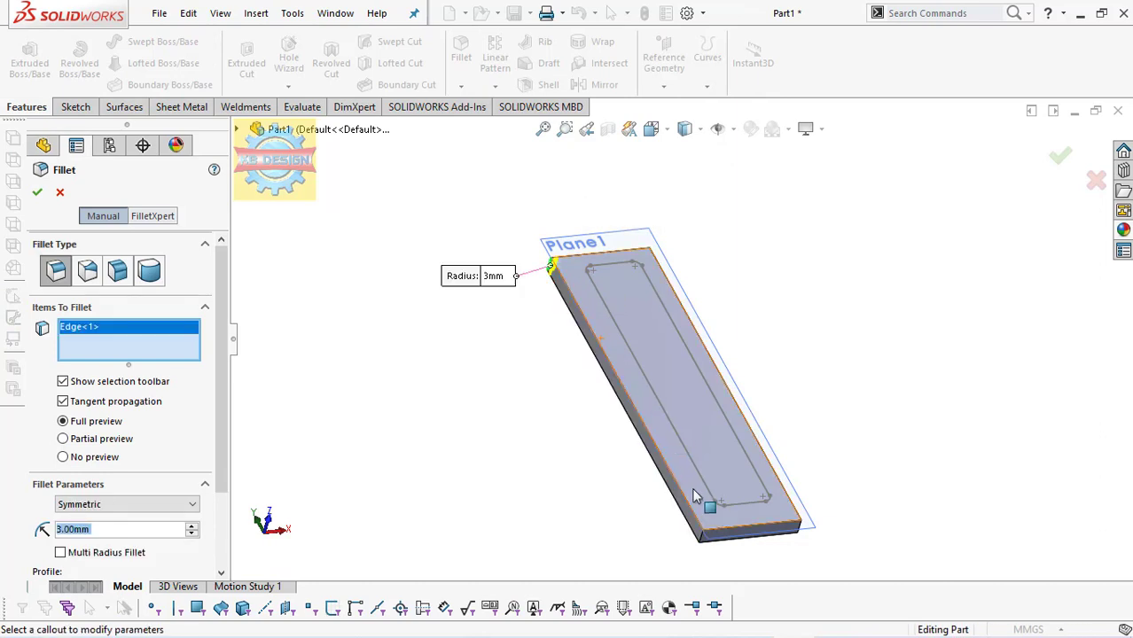
click(702, 538)
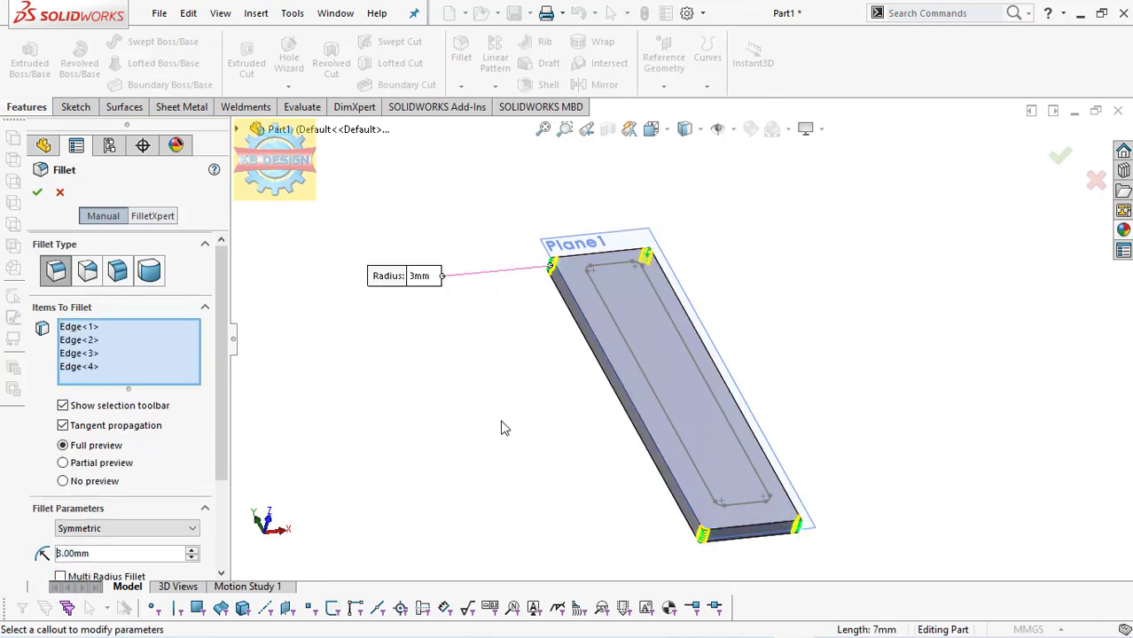
click(36, 193)
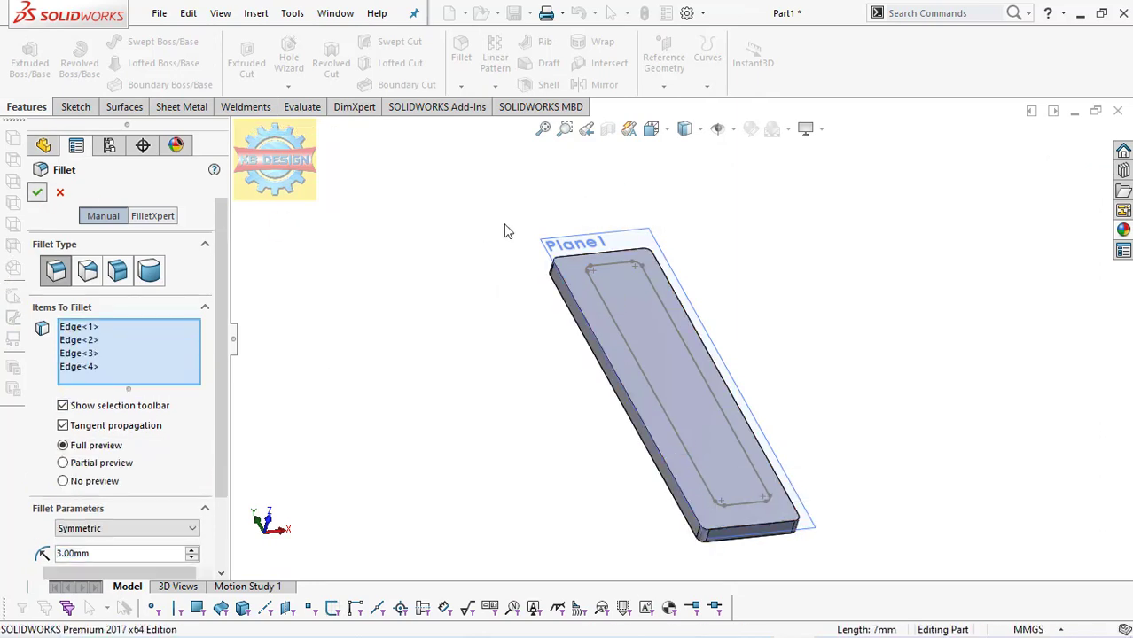
Step: Hide Plane1 and pick the slab's top face
click(550, 240)
click(646, 194)
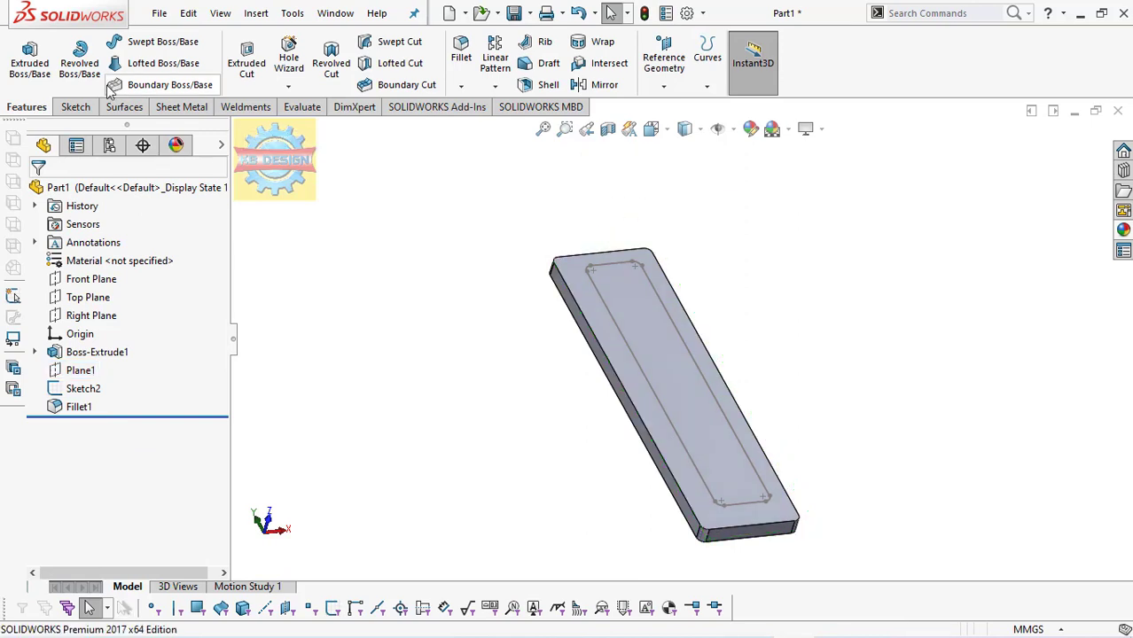
click(569, 257)
Step: Loft a top-face outline Sketch3 into Sketch2, then inspect the base extrusion's dimensions
click(654, 224)
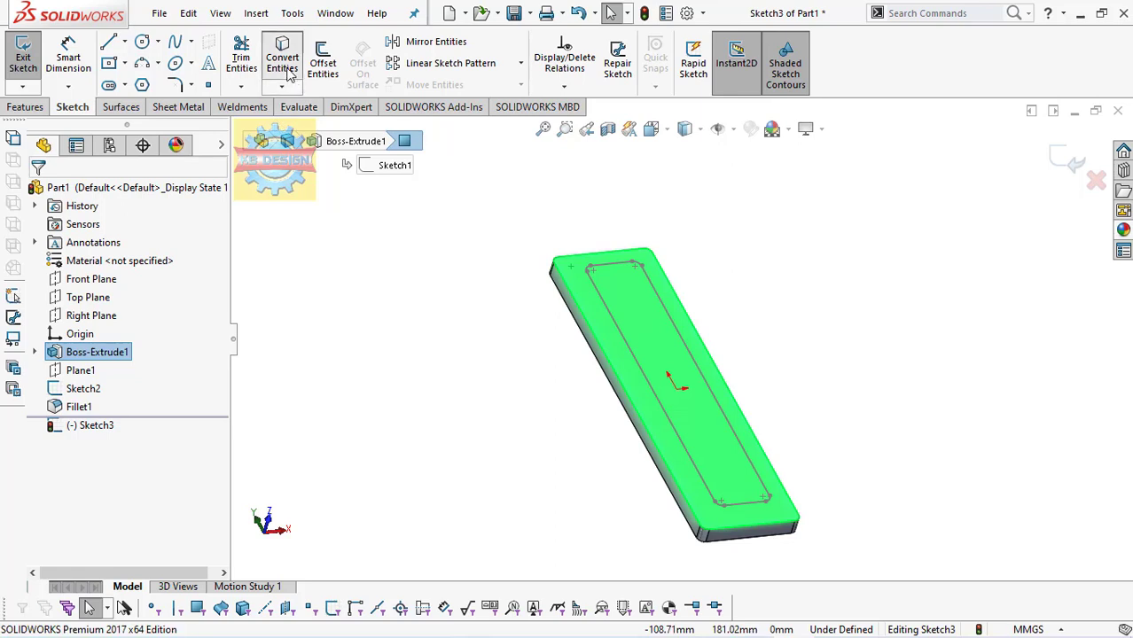
click(23, 57)
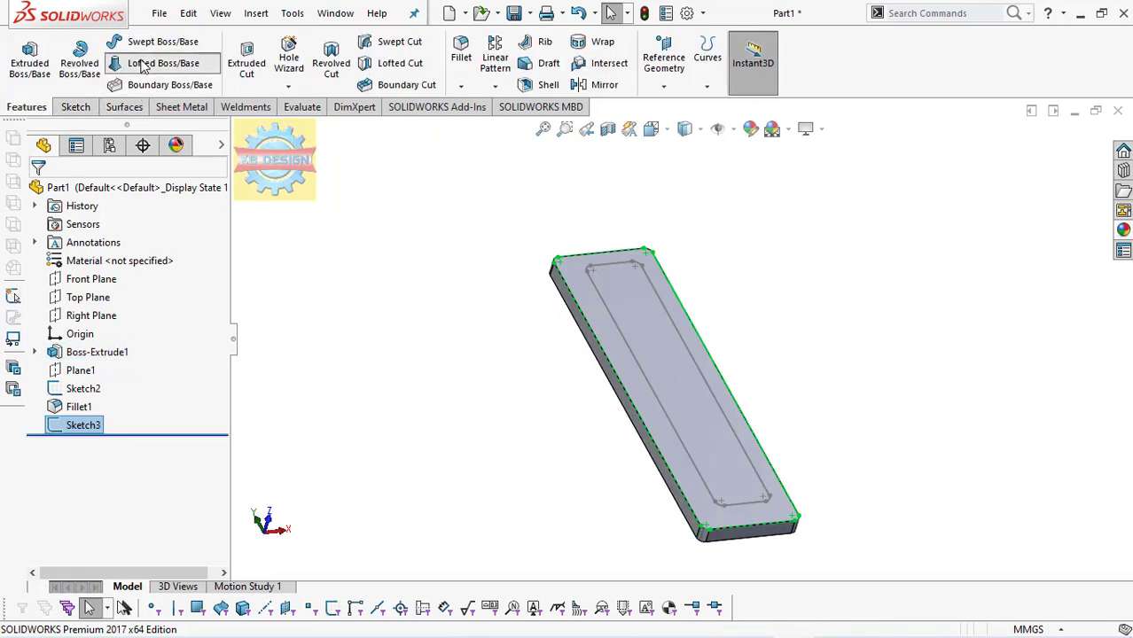
click(594, 280)
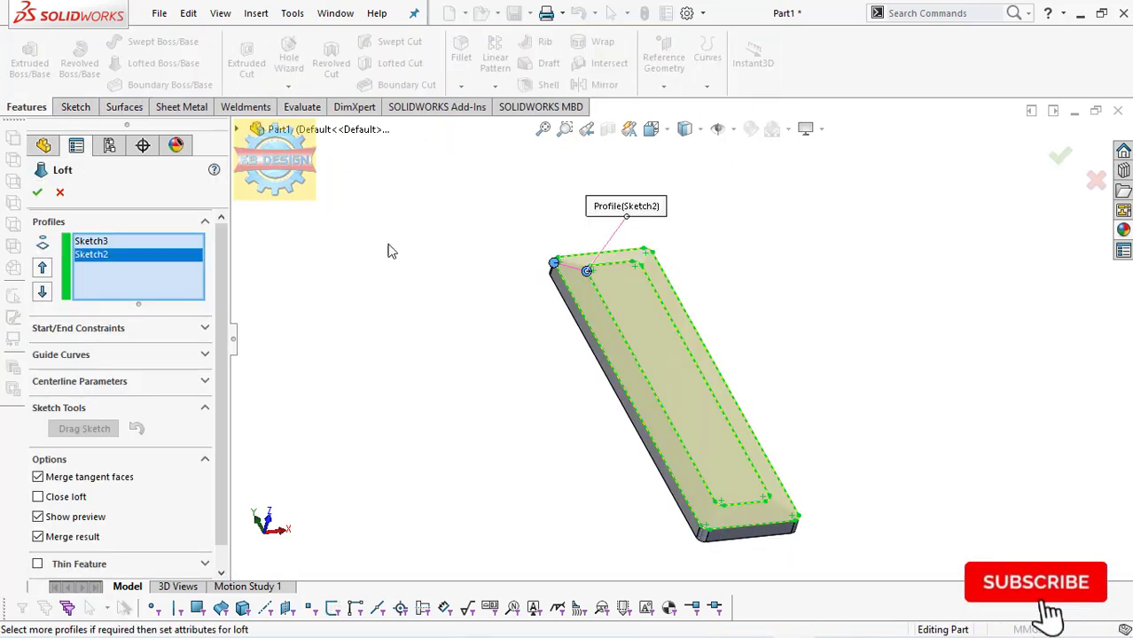
key(Return)
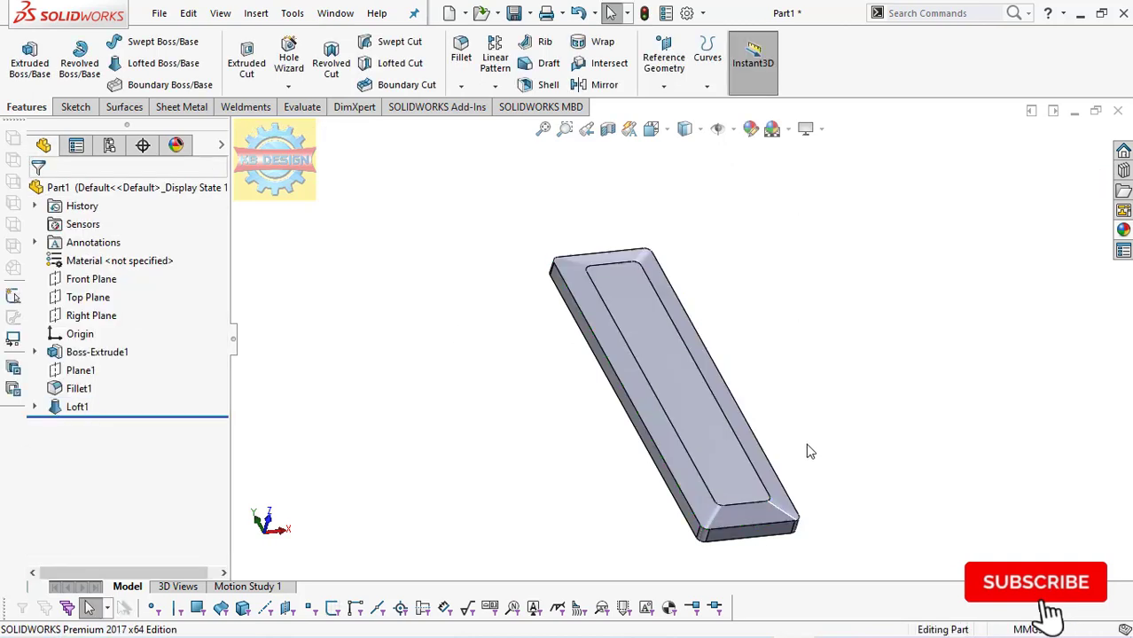
click(752, 536)
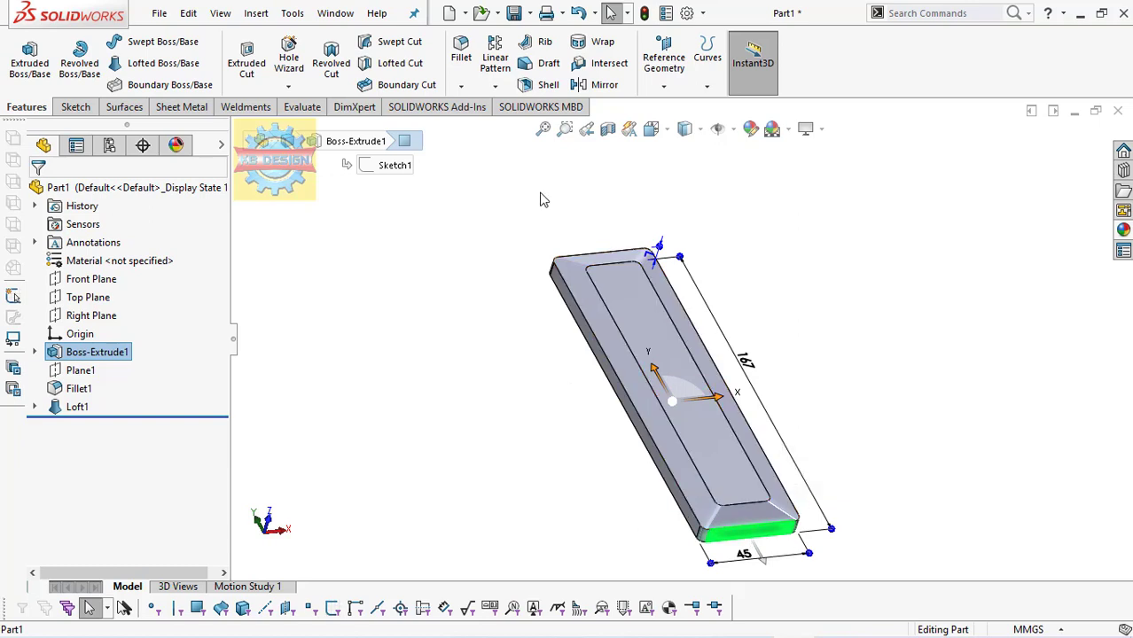
click(478, 131)
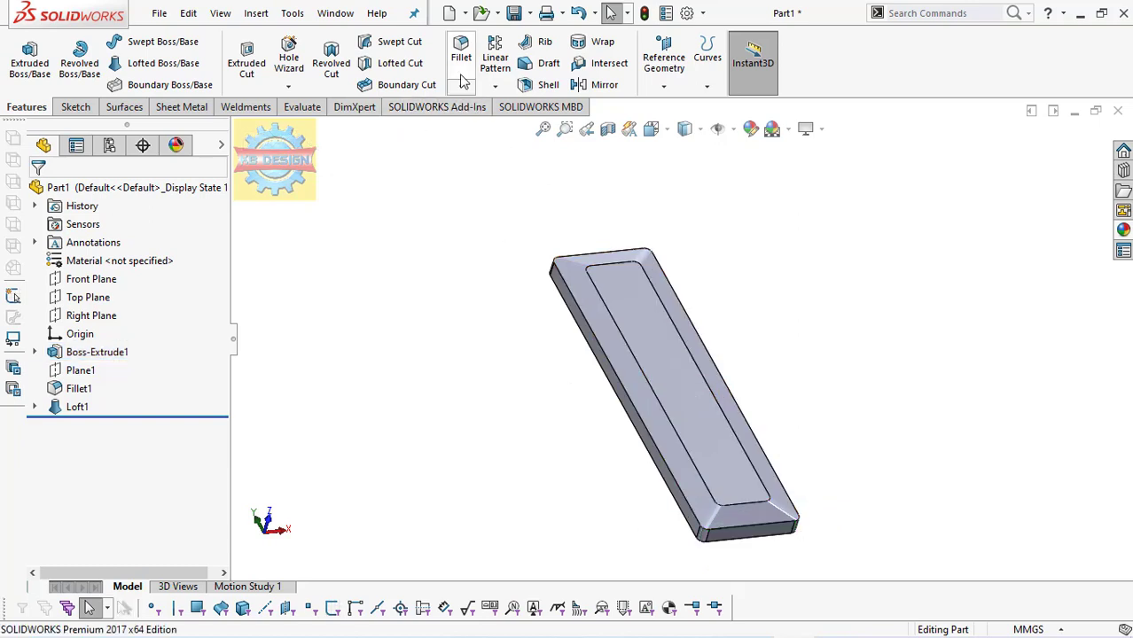
Step: Round both outer edge loops with a 1 mm fillet, then view from a low side
click(592, 337)
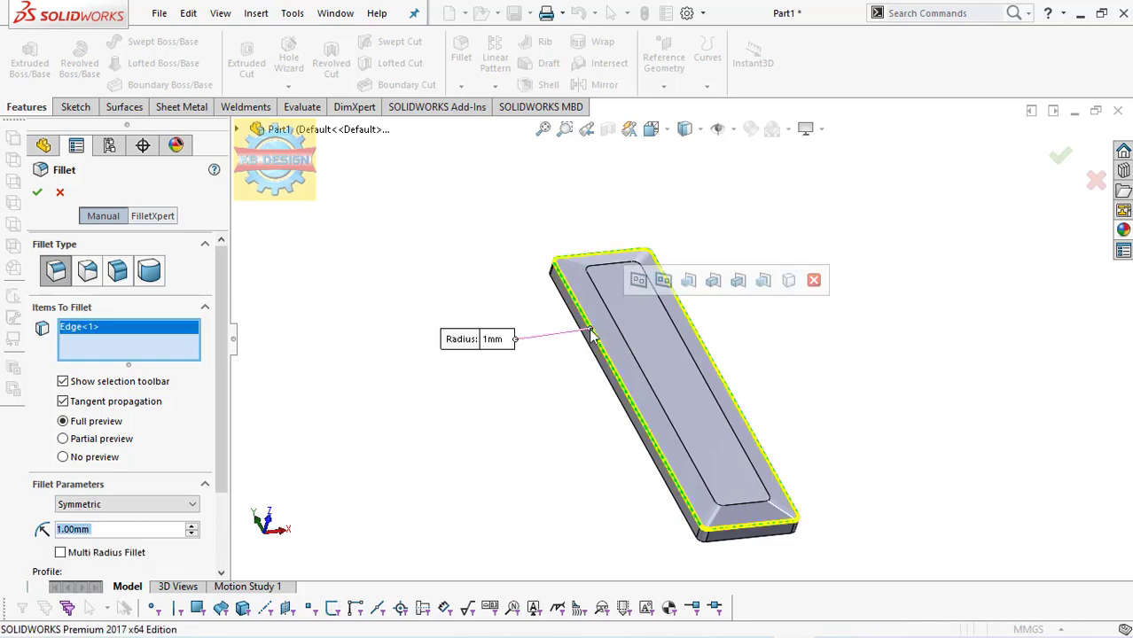
click(592, 353)
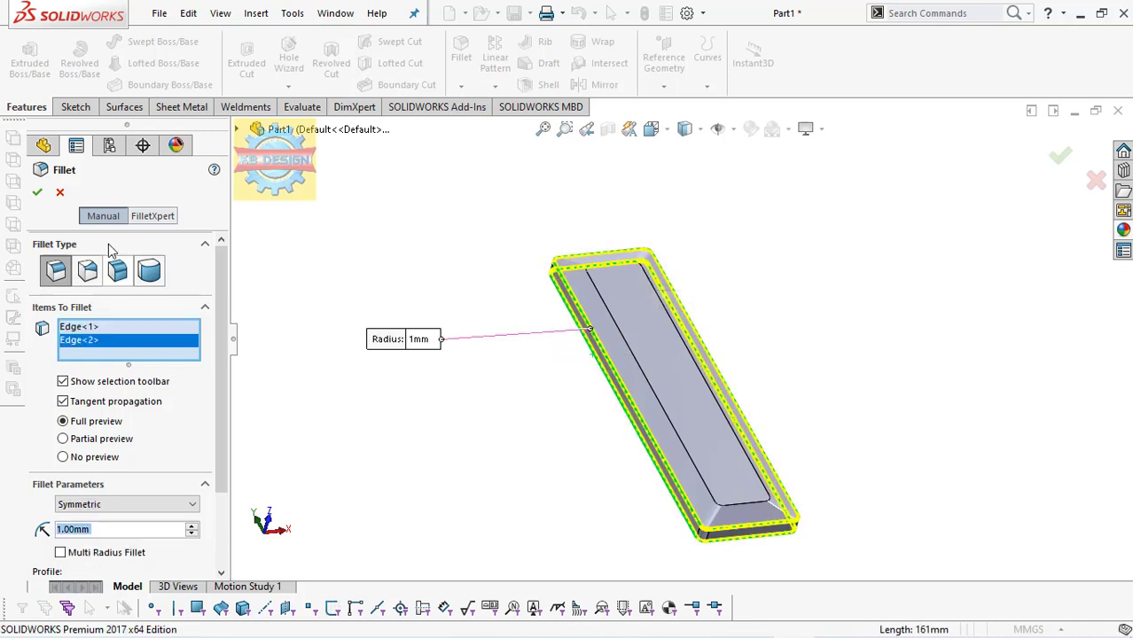
click(39, 196)
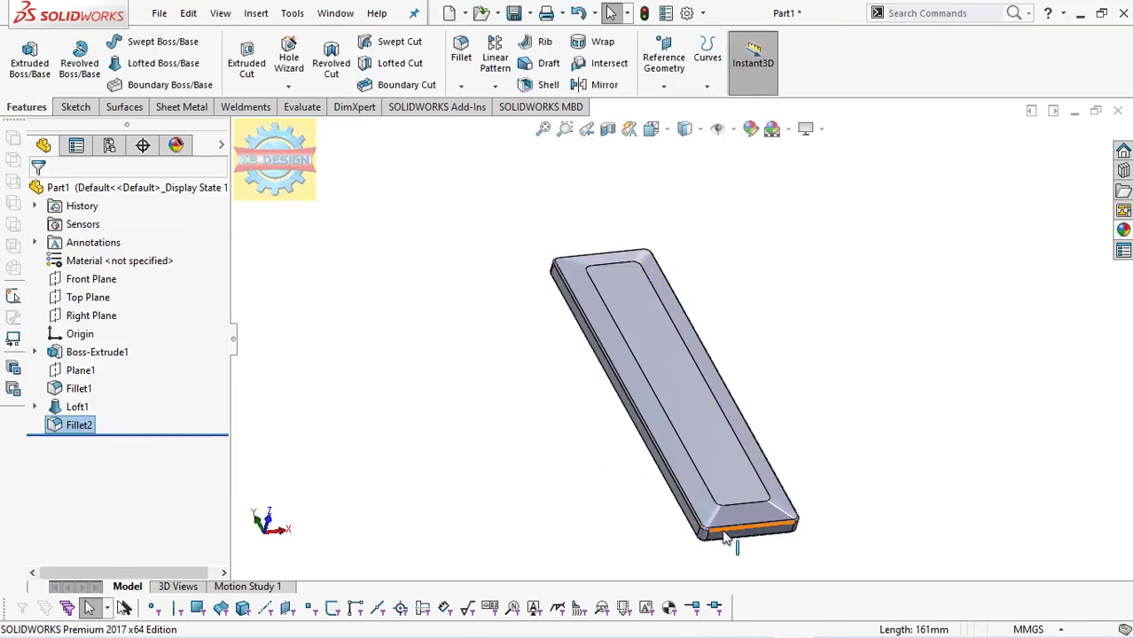
mouse_move(725, 538)
middle_down()
mouse_move(751, 395)
mouse_move(683, 455)
mouse_move(734, 452)
middle_up()
Step: Open a new sketch on the slab's end face, viewed normal to it
click(741, 446)
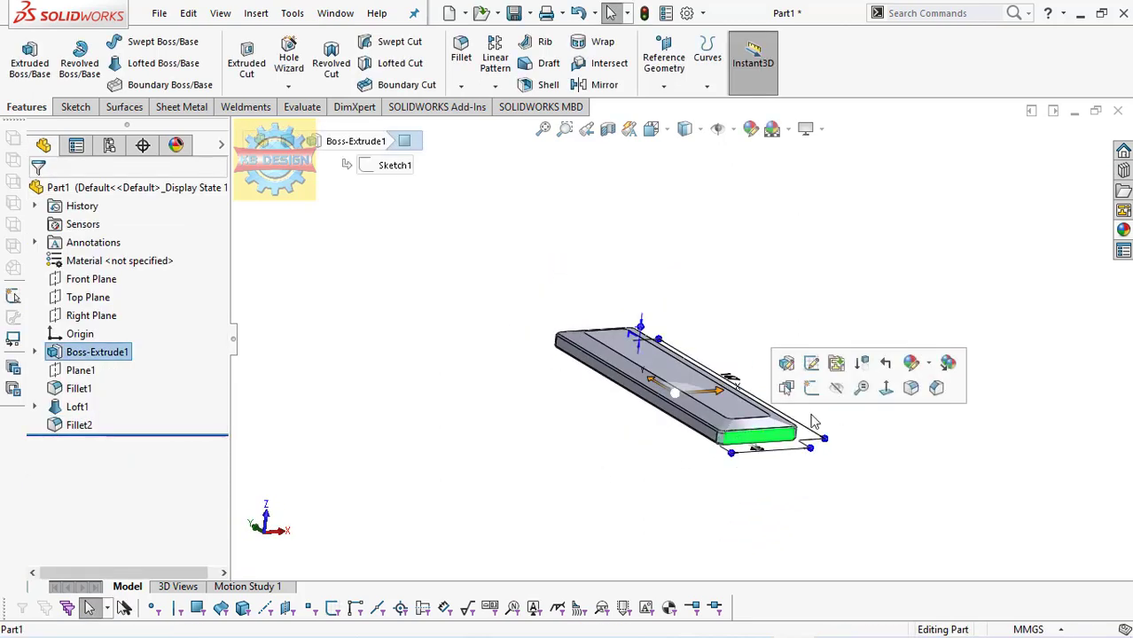
click(872, 391)
scroll(727, 257, down, 3)
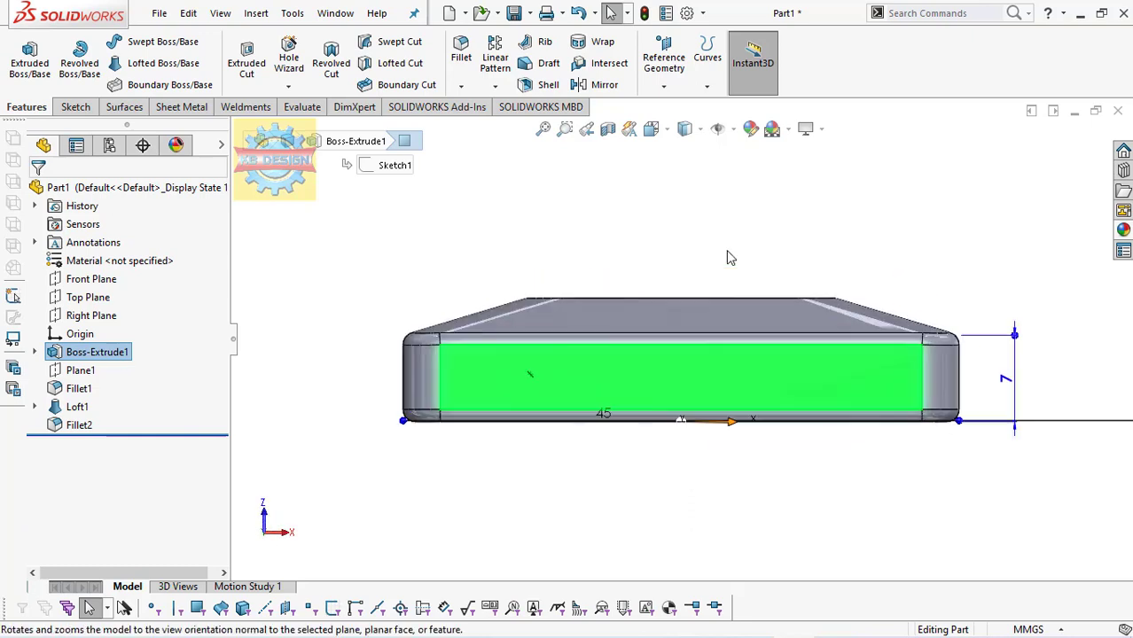
click(76, 107)
click(22, 55)
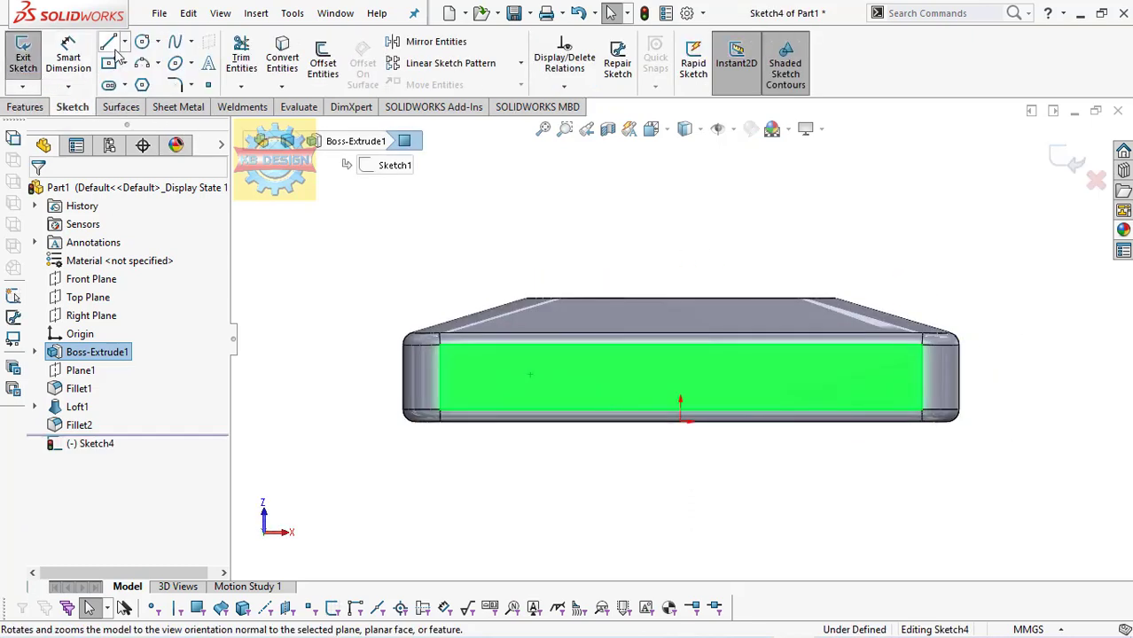
click(108, 41)
click(405, 343)
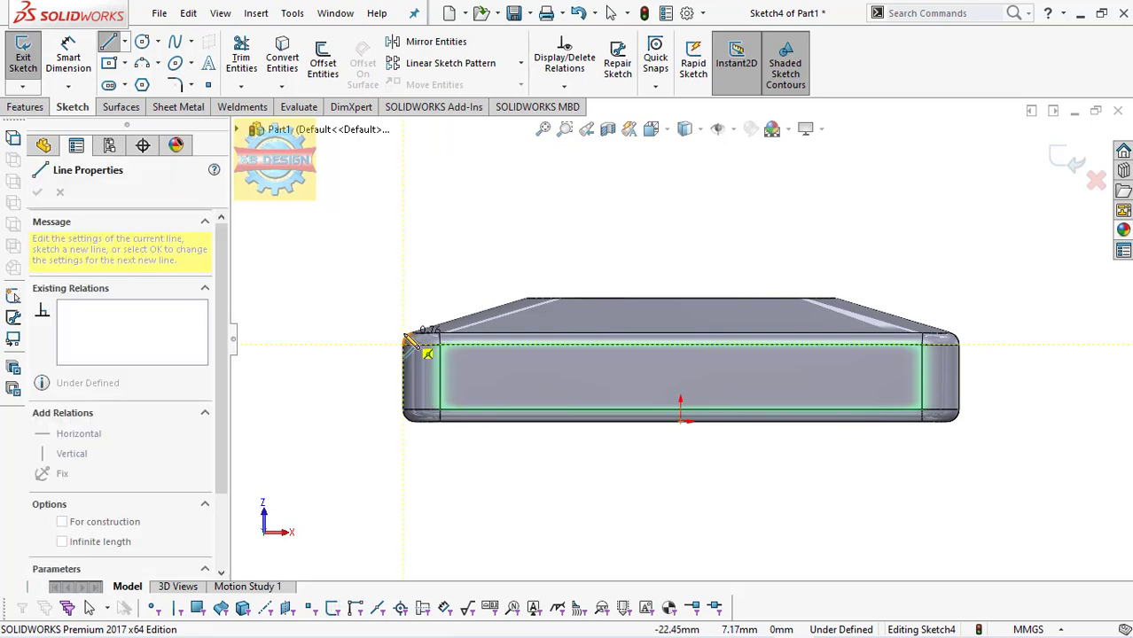
key(Escape)
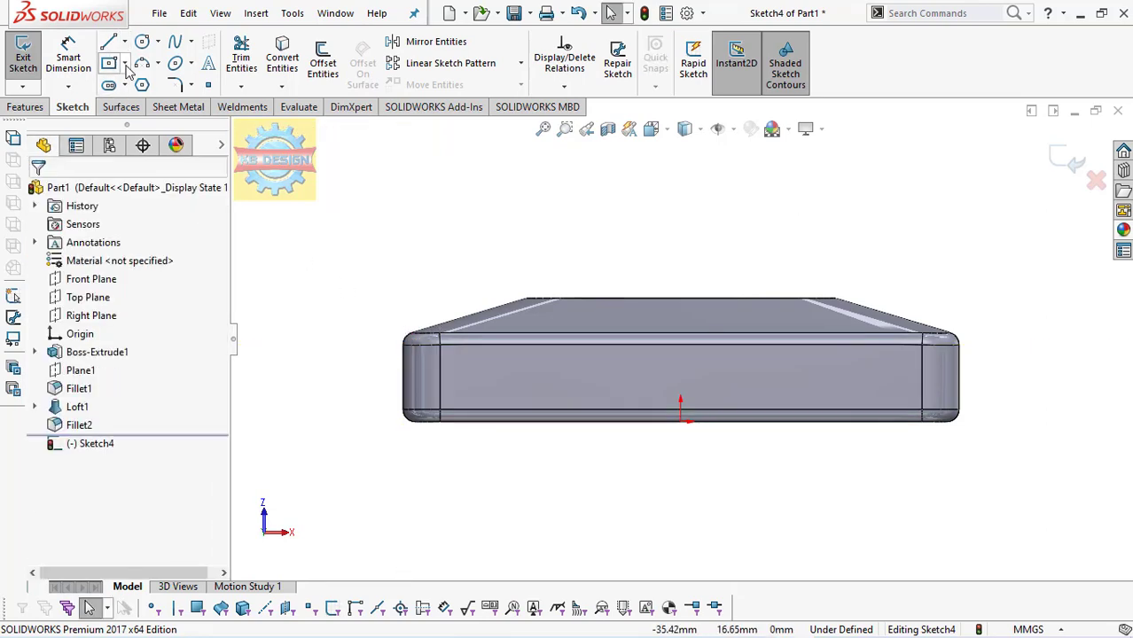
Step: Draw a thin corner rectangle along the slab's top edge
click(125, 65)
click(150, 83)
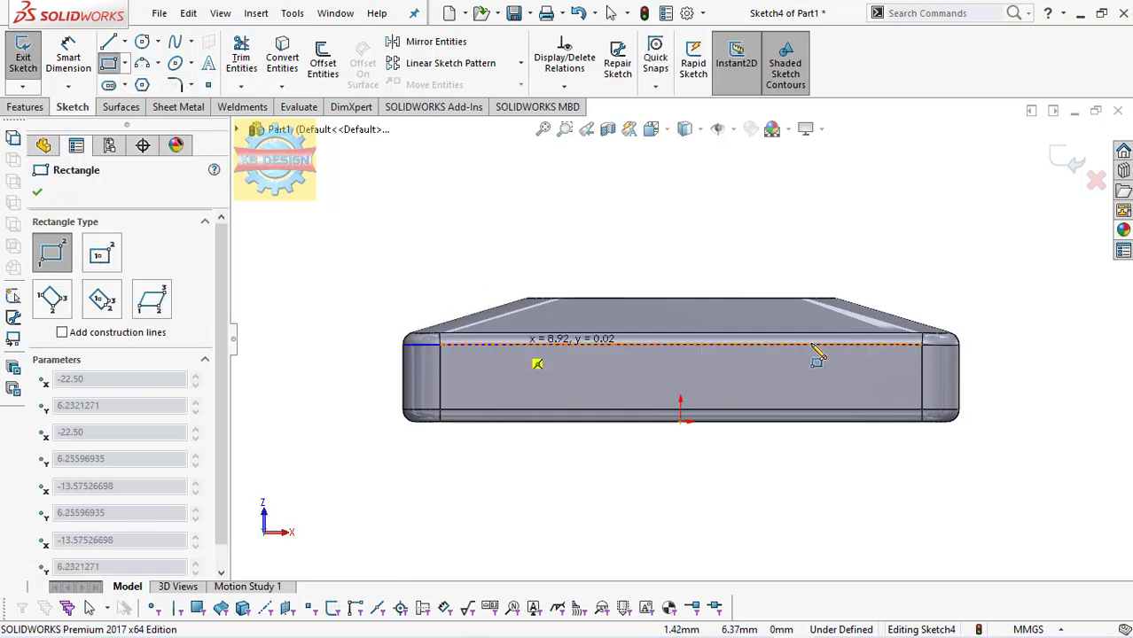
click(960, 332)
key(Escape)
scroll(951, 328, up, 3)
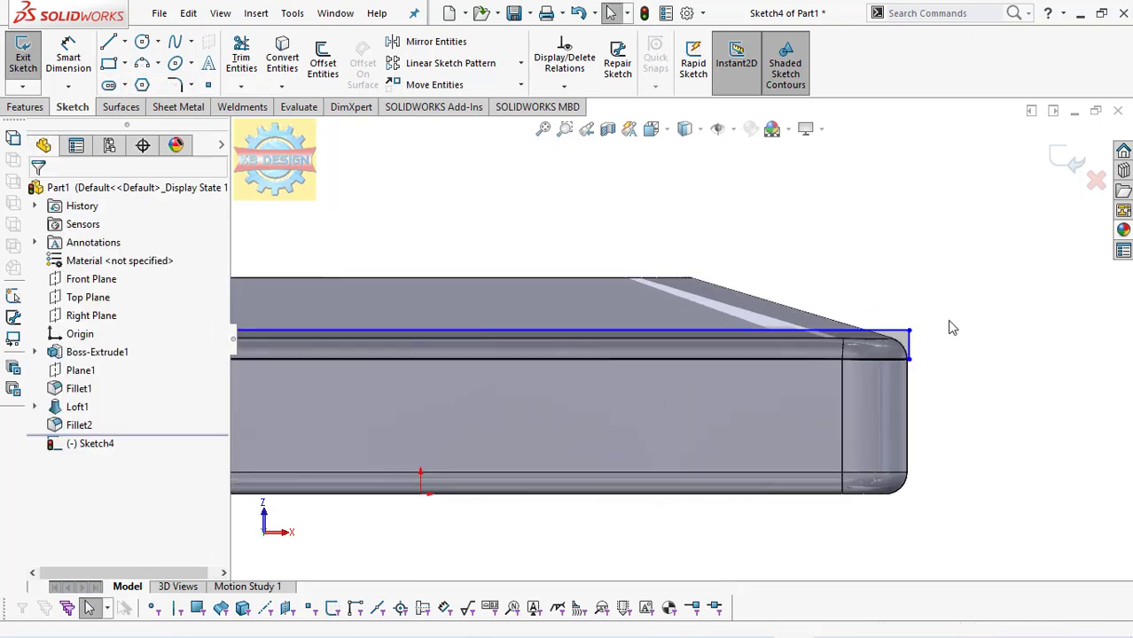
Step: Make the rectangle's top line coincident with the corner vertex
click(564, 86)
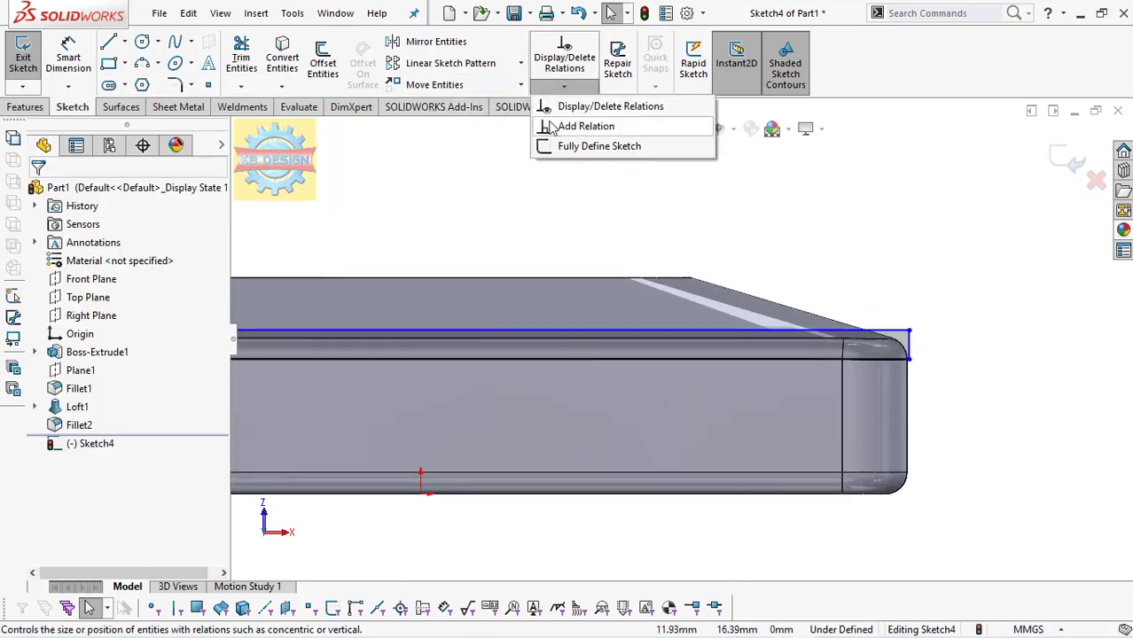
click(551, 126)
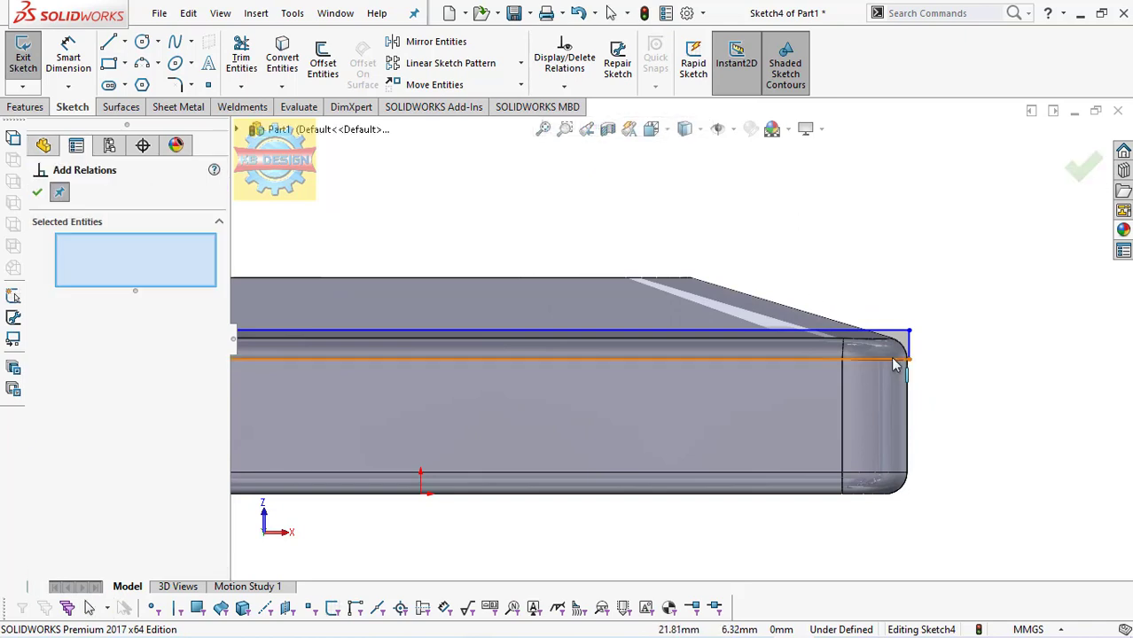
click(844, 341)
click(679, 333)
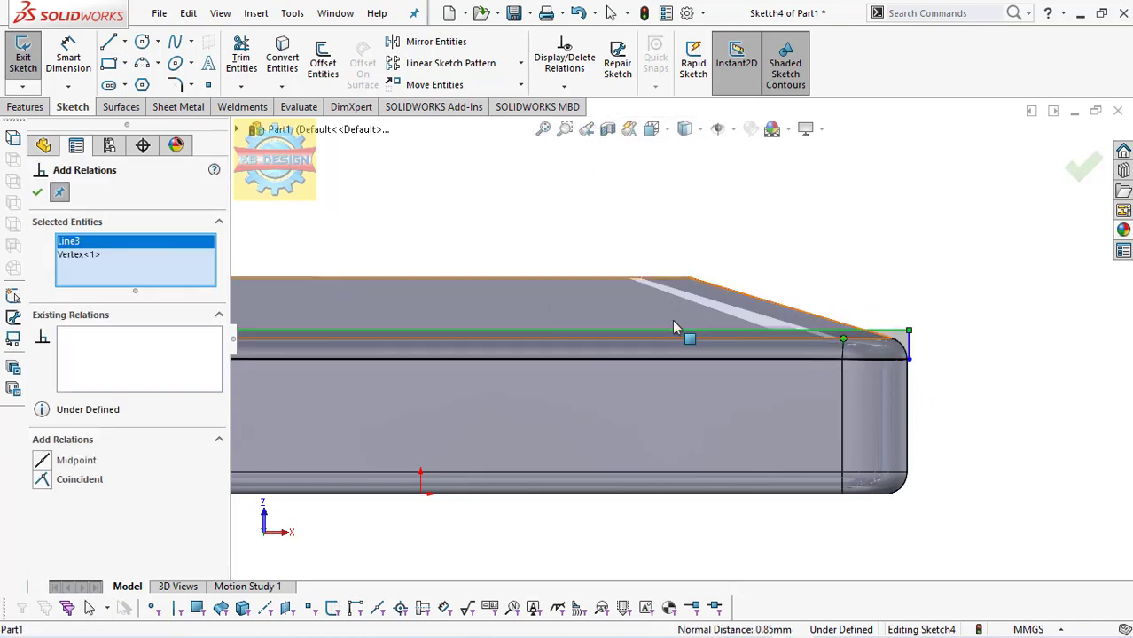
click(42, 480)
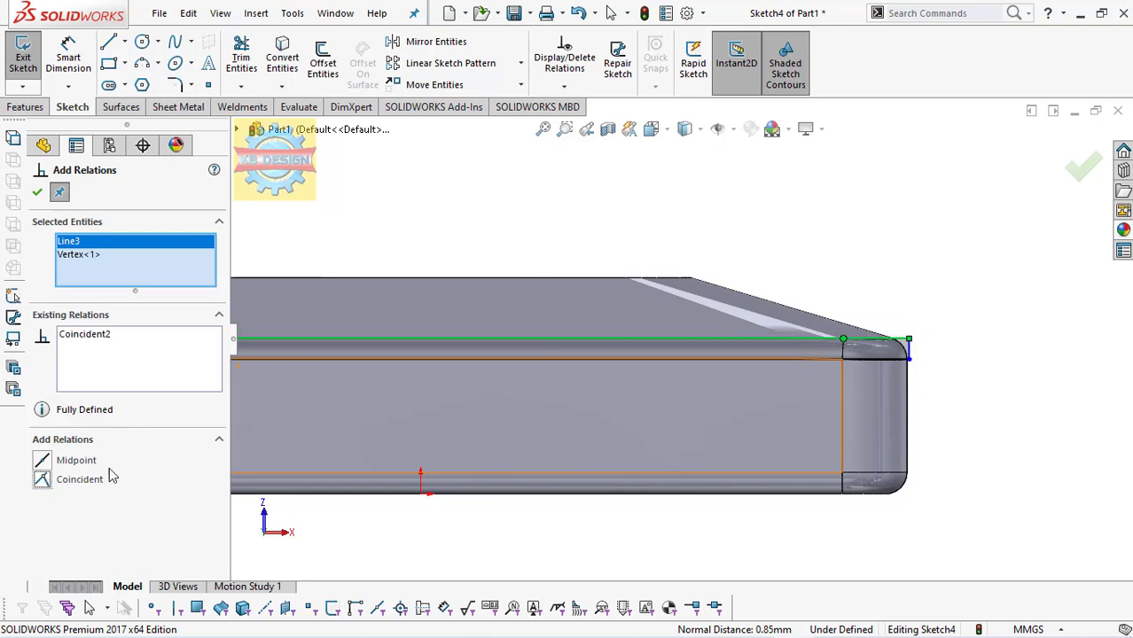
key(Escape)
Step: Make the rectangle's corner point coincident with the vertical corner edge
click(910, 360)
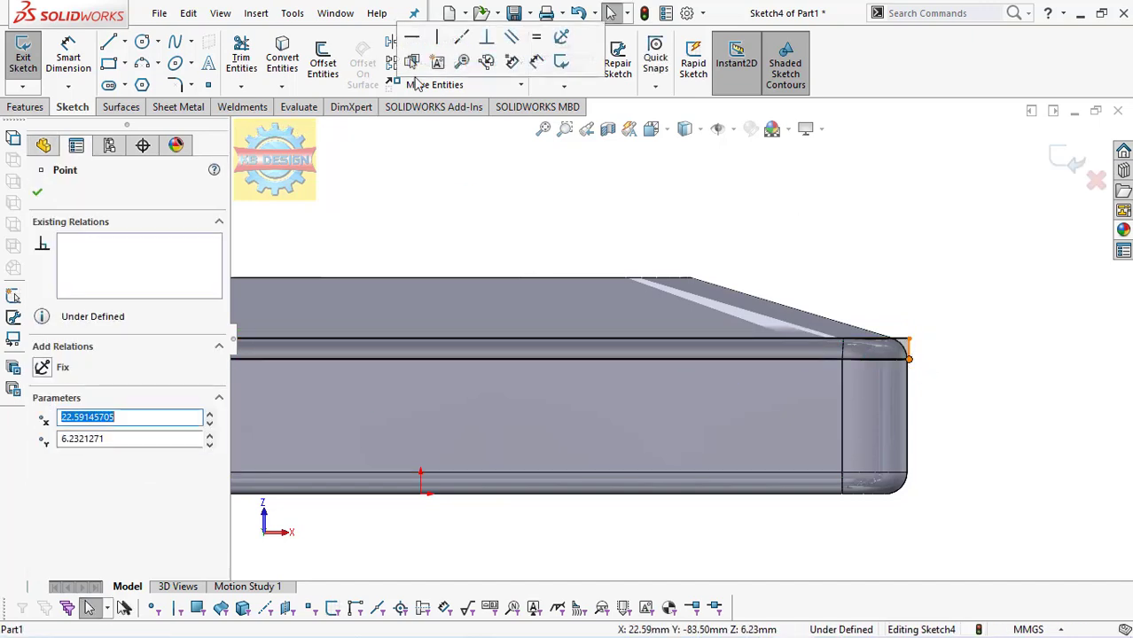
click(563, 85)
click(587, 126)
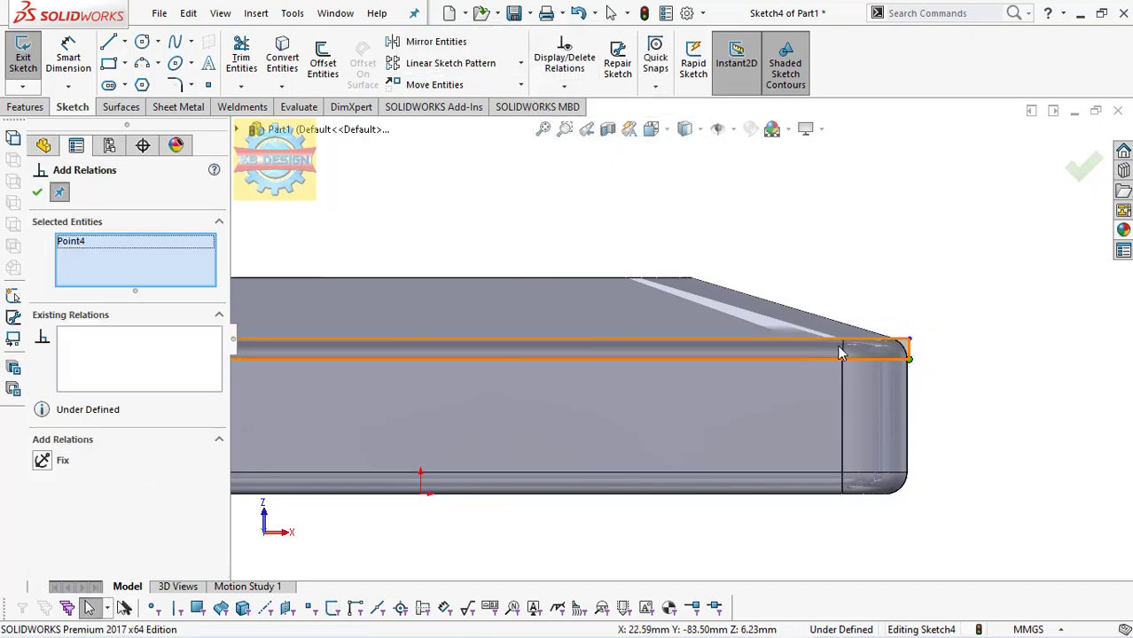
click(909, 372)
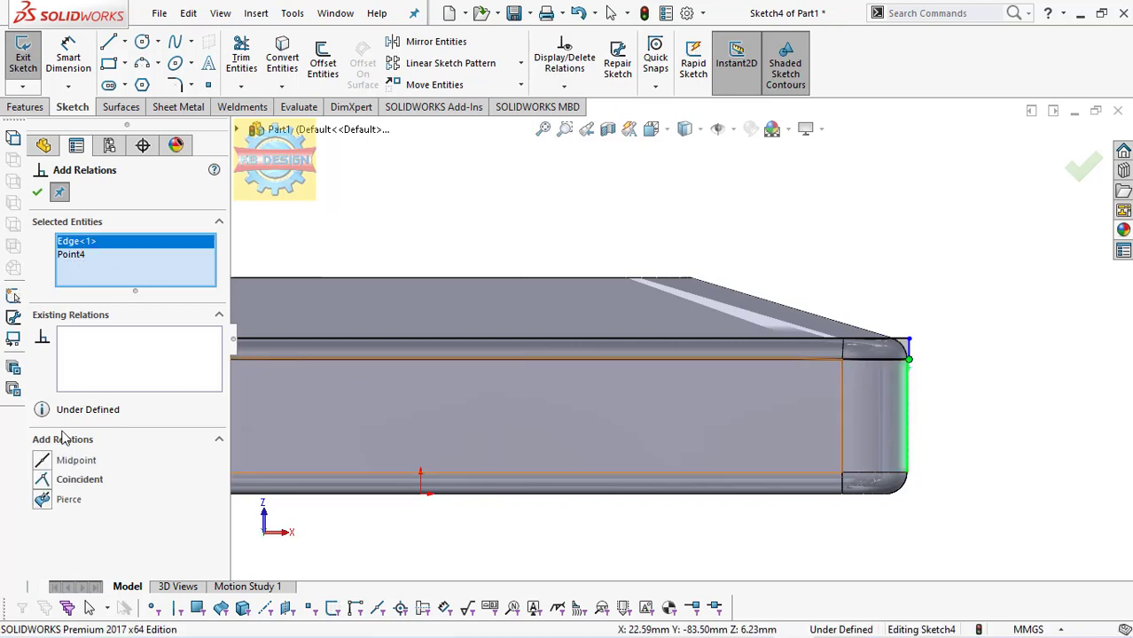
click(46, 480)
key(f)
key(Escape)
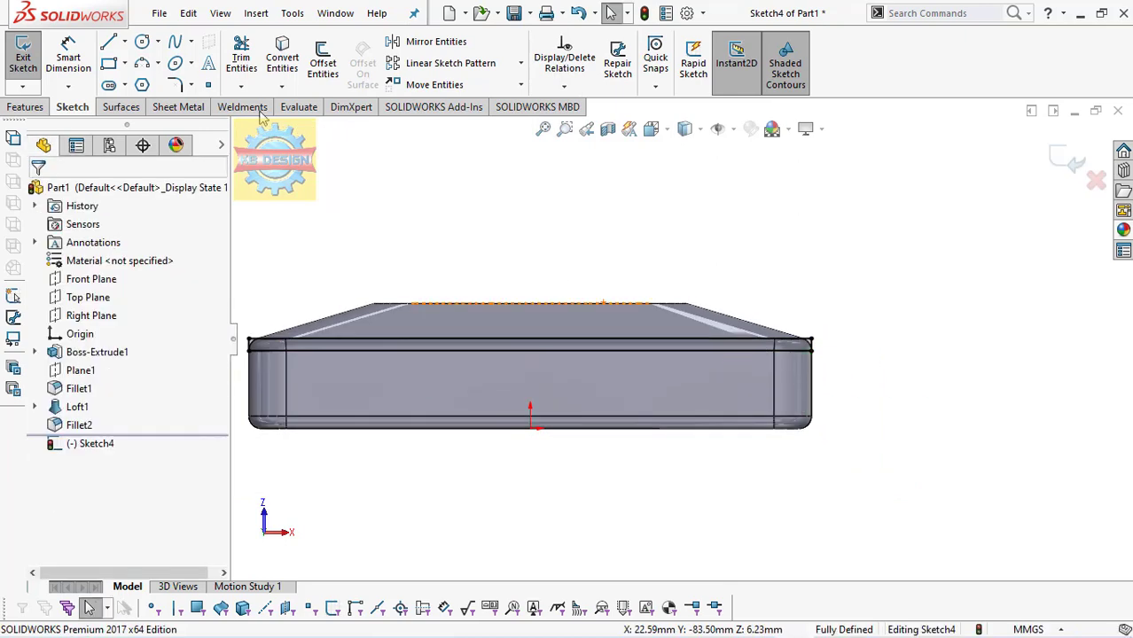
Step: Draw a three-point arc bulging above the slab between its top corners
click(145, 63)
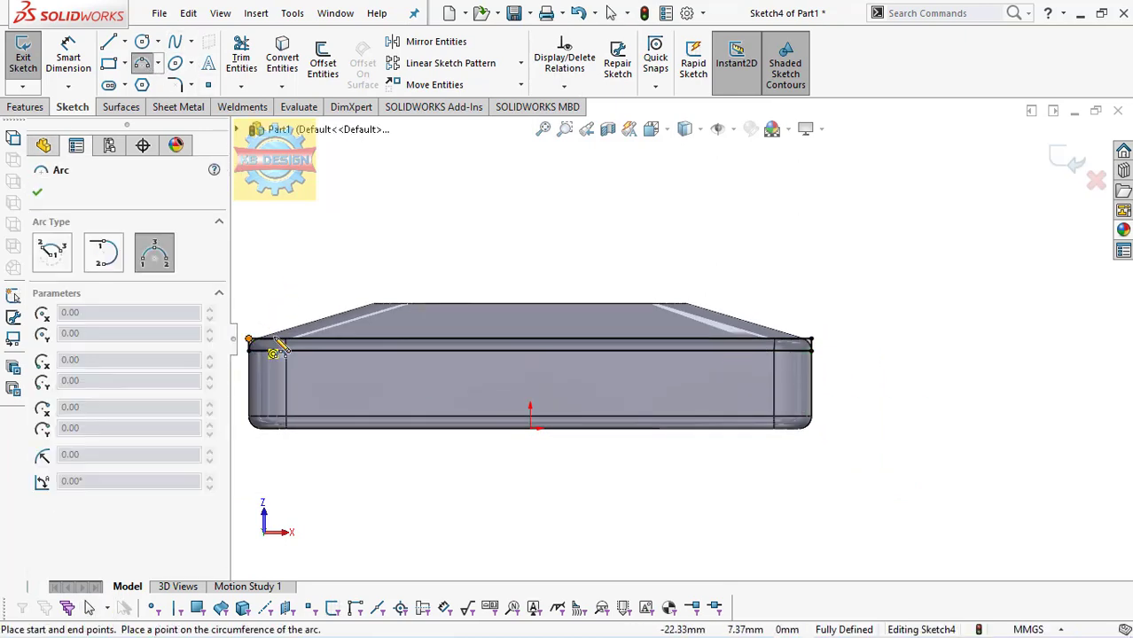
click(249, 341)
click(812, 340)
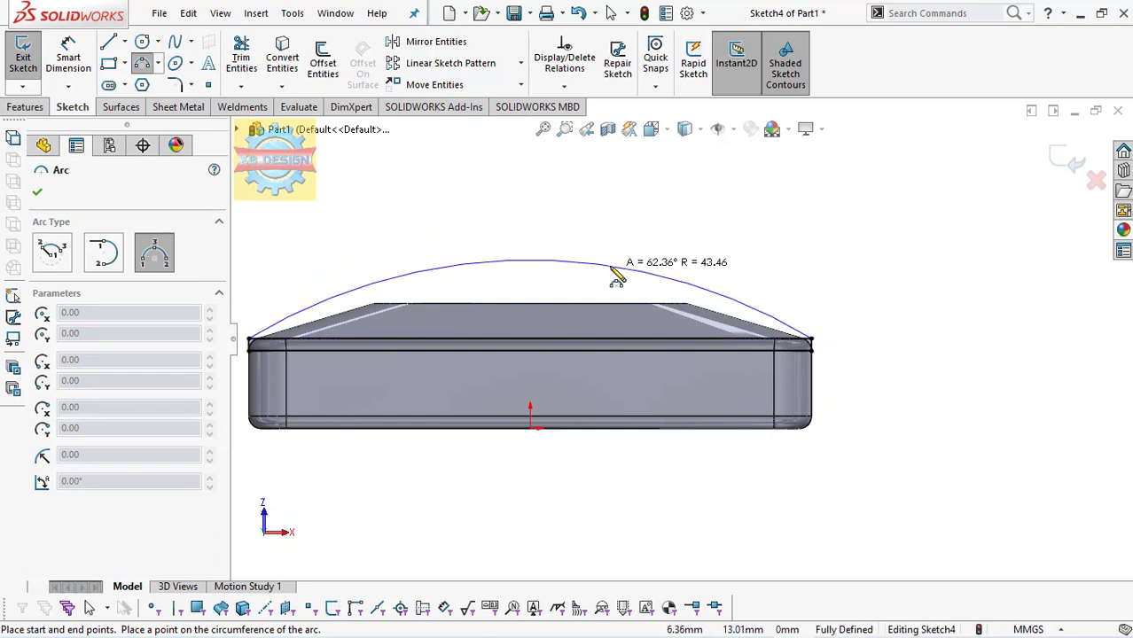
click(608, 270)
key(Escape)
Step: Set the arc height to 8 mm and trim the line beneath it
click(78, 71)
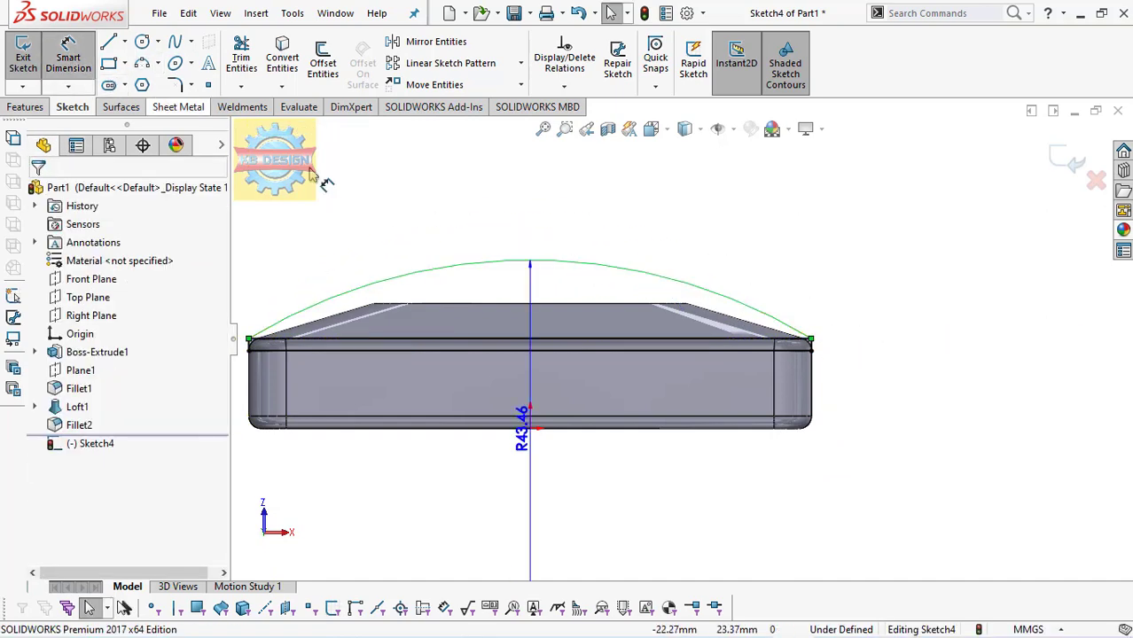
click(530, 264)
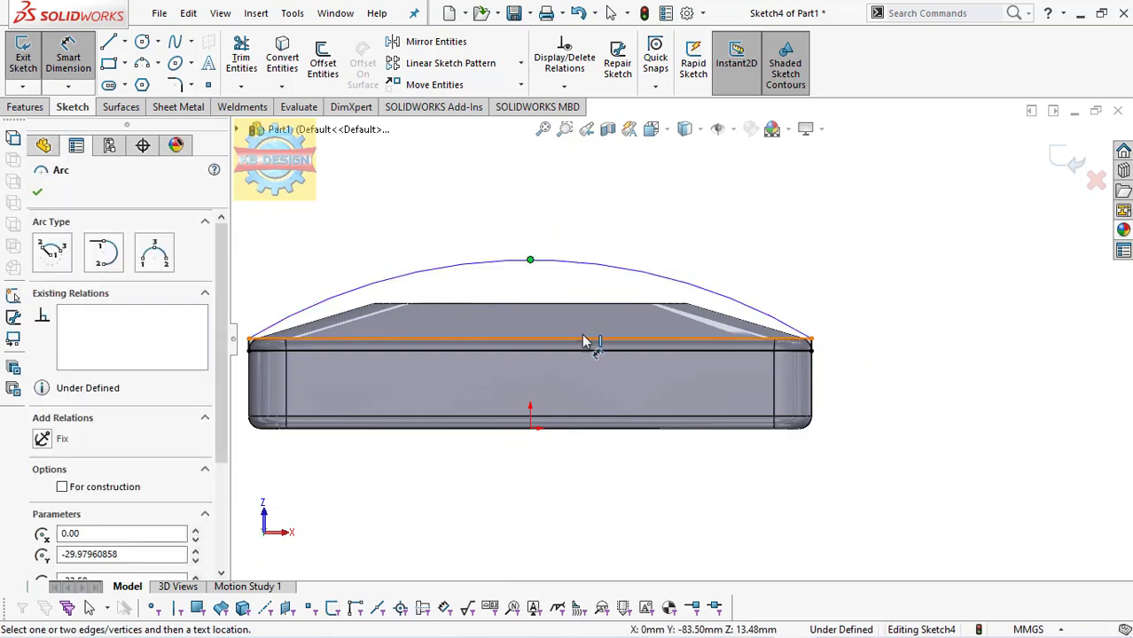
click(587, 340)
click(846, 314)
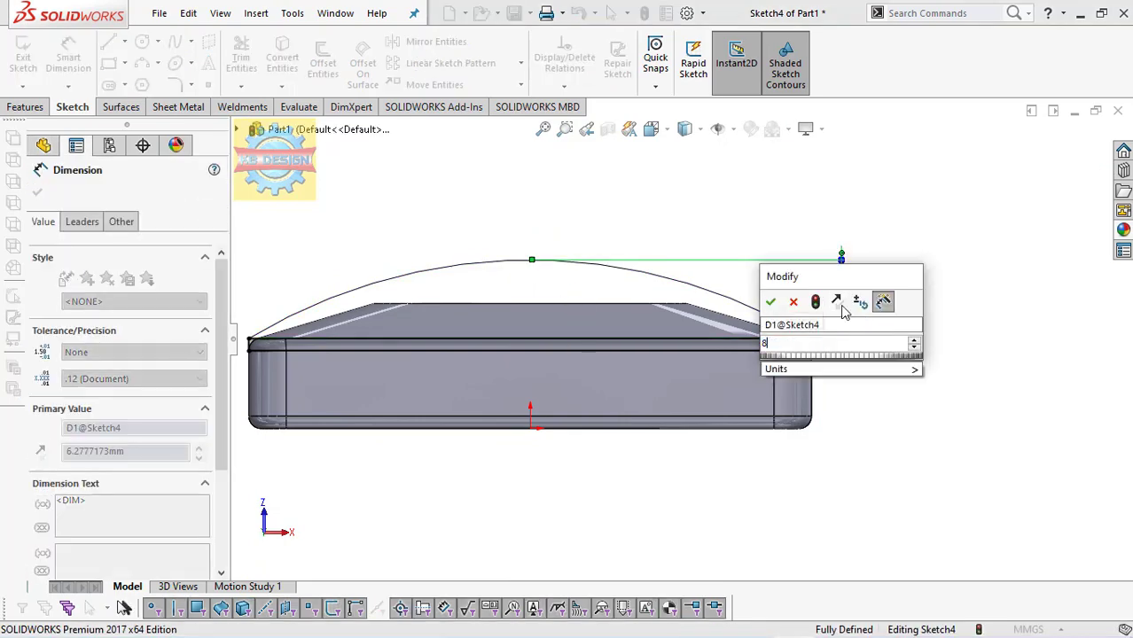
text(8)
key(Return)
key(Escape)
key(Escape)
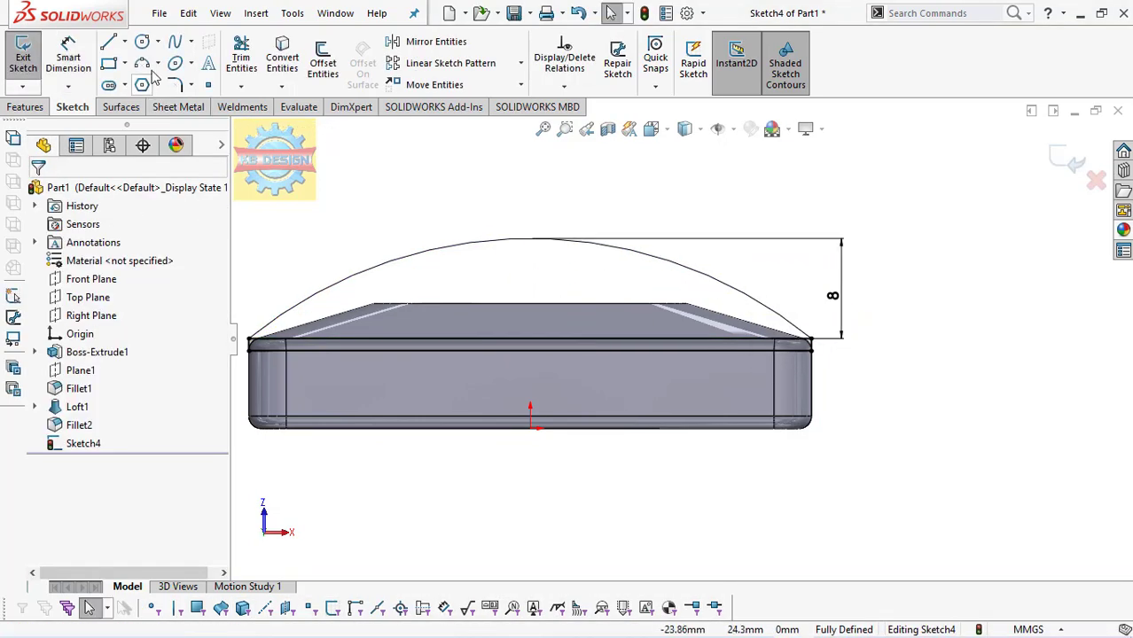
click(241, 60)
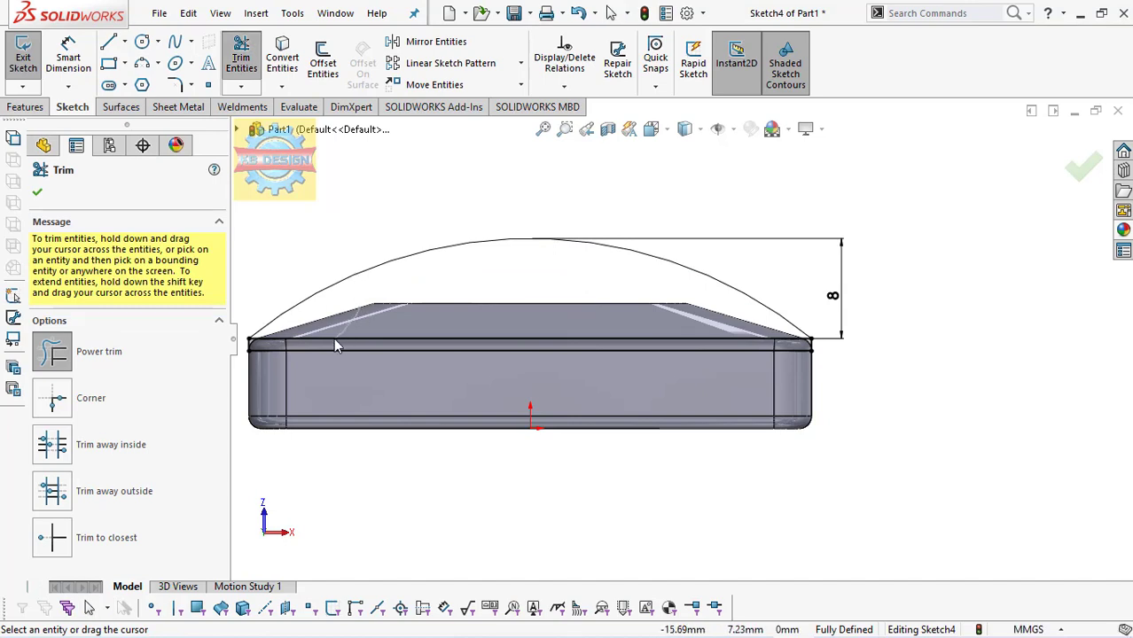
drag(335, 346, 182, 282)
Step: Extrude the arched profile 70 mm as a merged boss
click(22, 106)
click(29, 60)
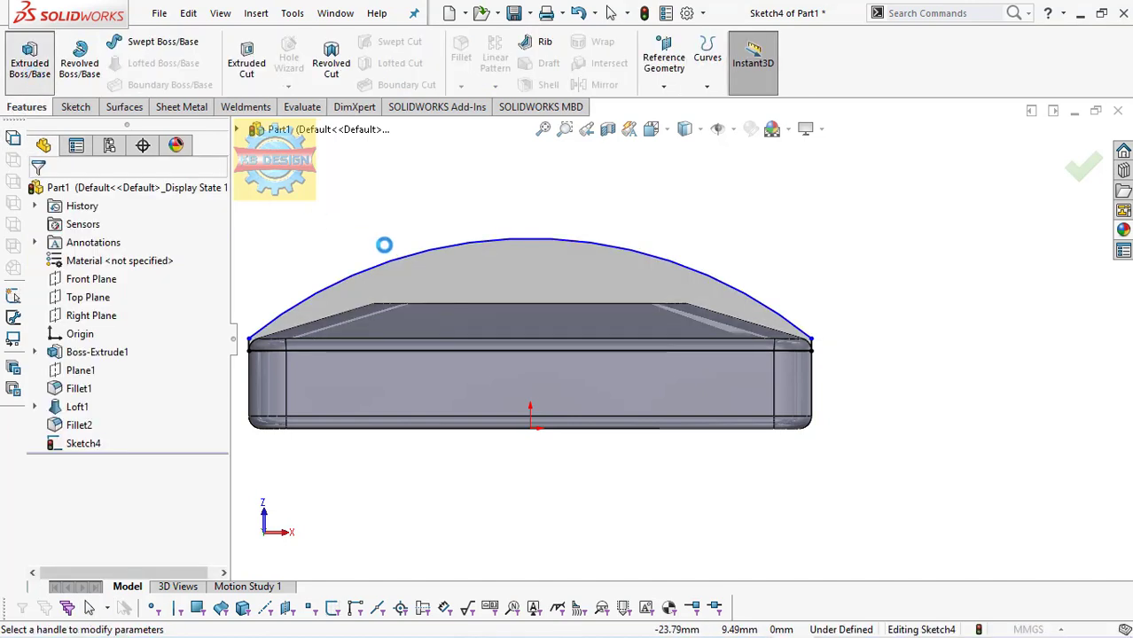
text(70)
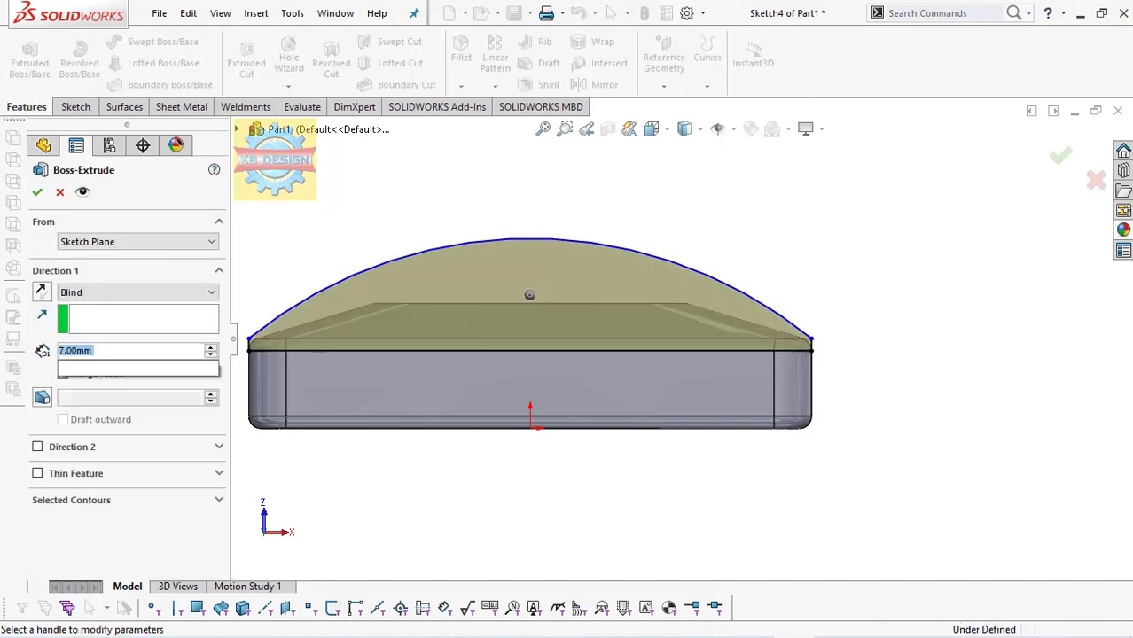
key(Return)
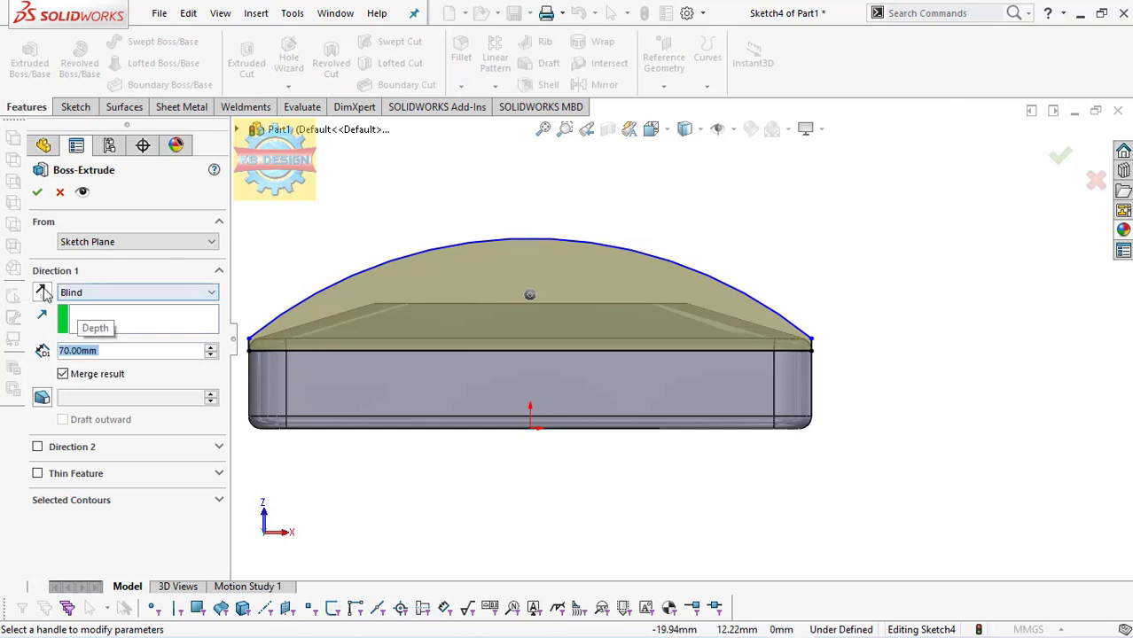
click(34, 194)
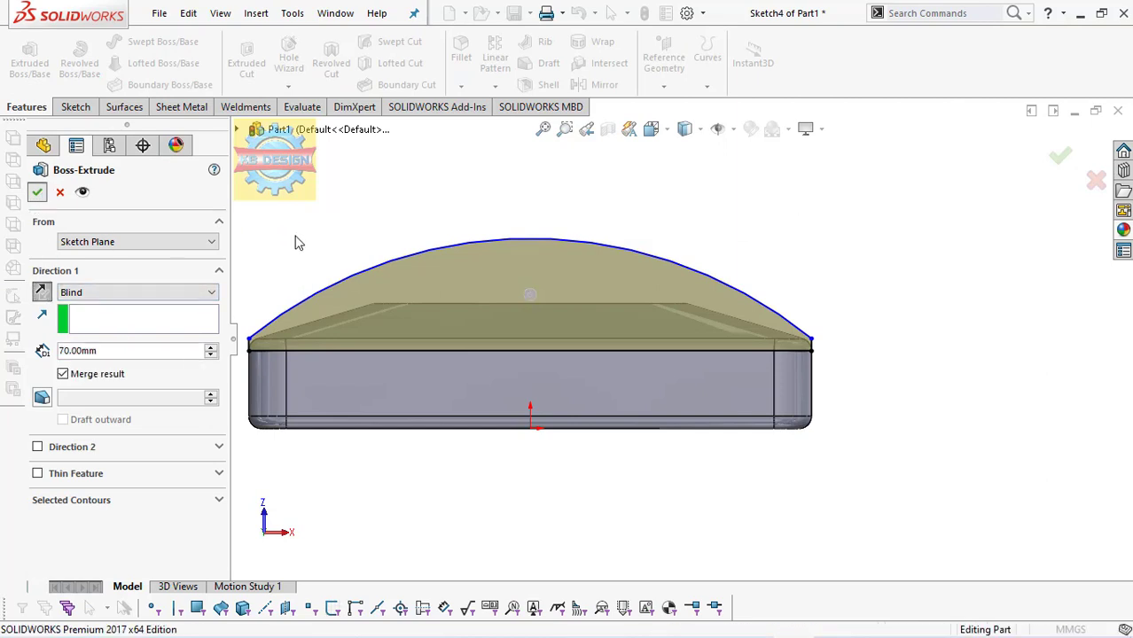
mouse_move(355, 243)
middle_down()
mouse_move(440, 321)
mouse_move(478, 310)
middle_up()
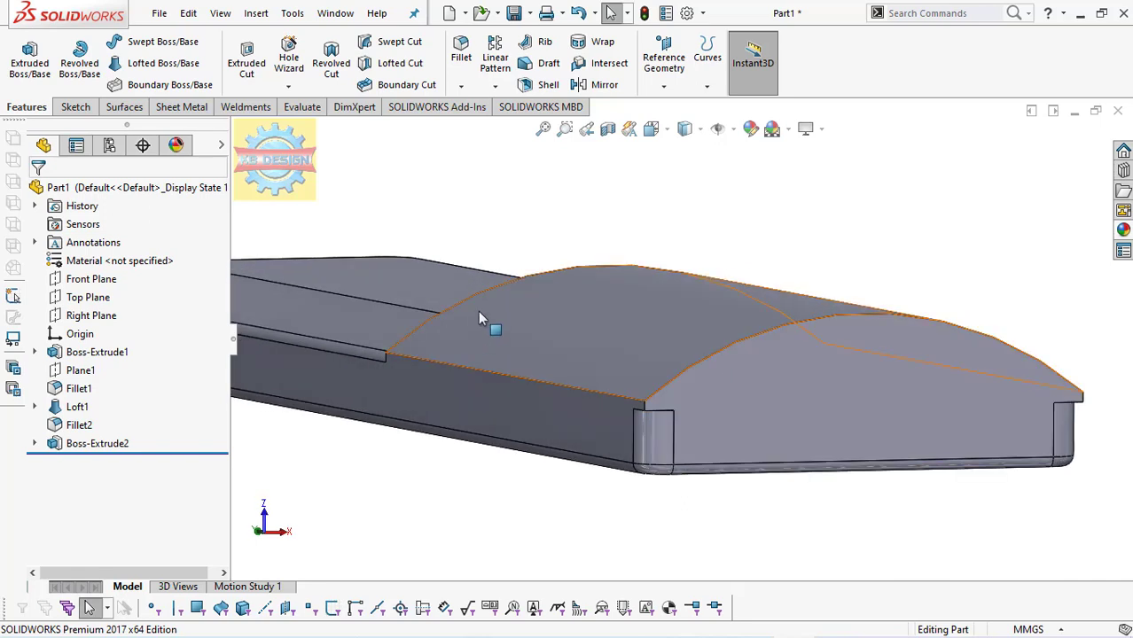
Step: Fillet the arched block's two end edges at 3 mm, then cancel a second fillet
click(645, 408)
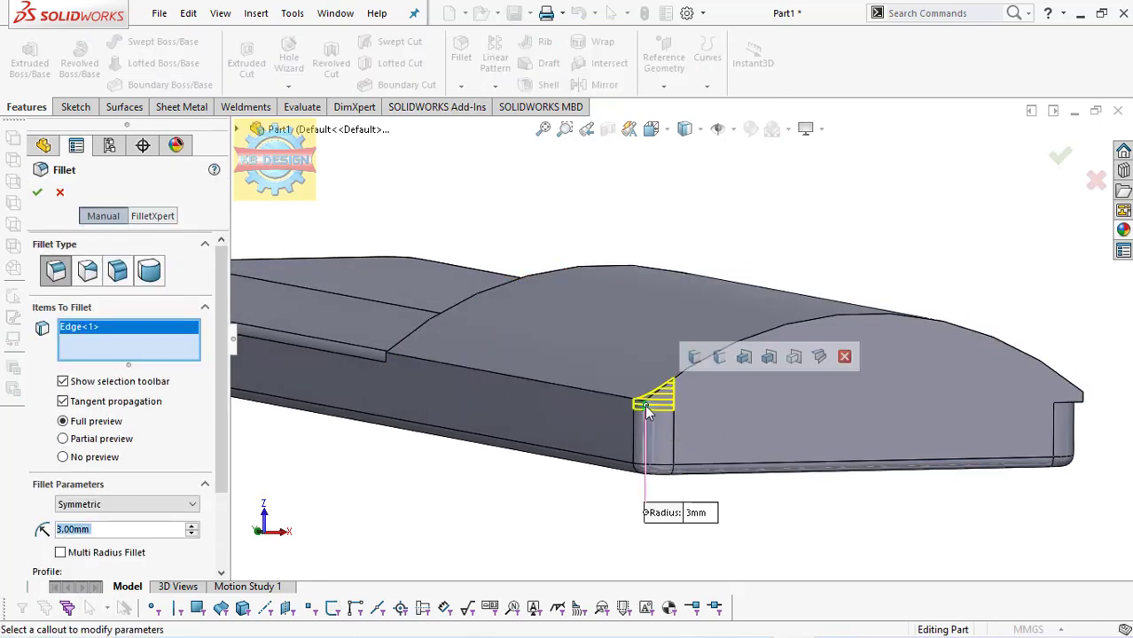
click(1083, 397)
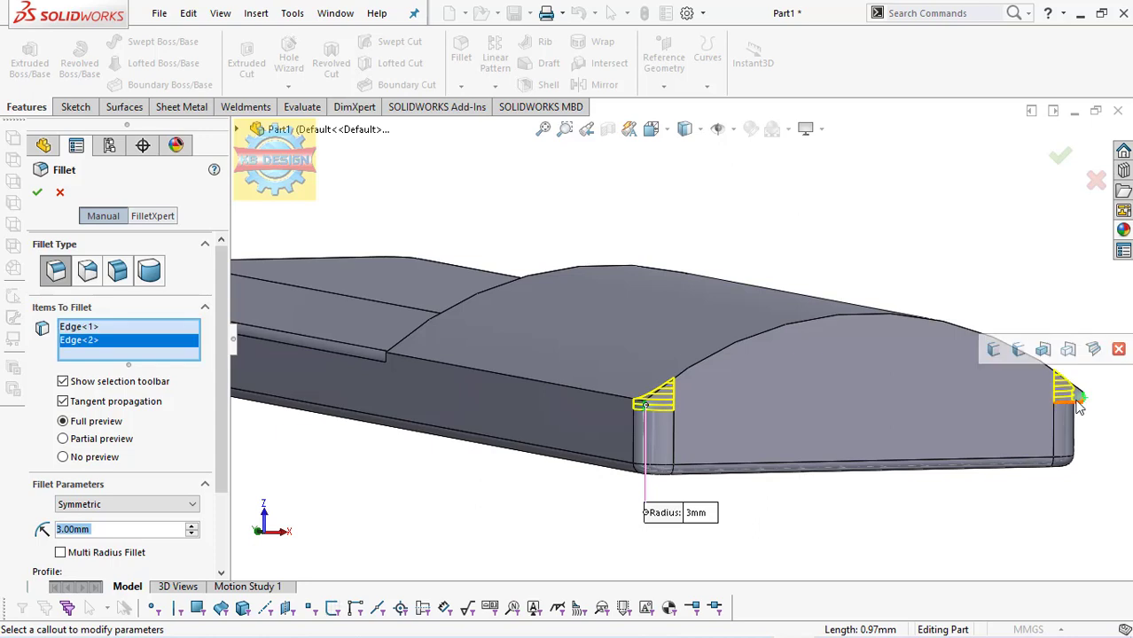
click(35, 194)
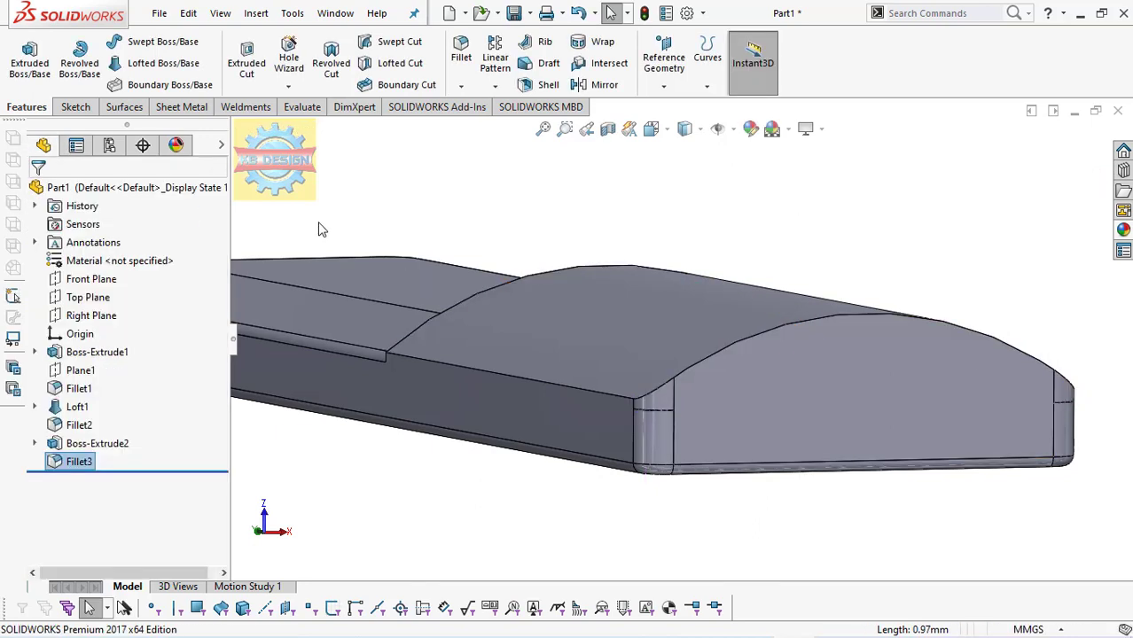
click(453, 74)
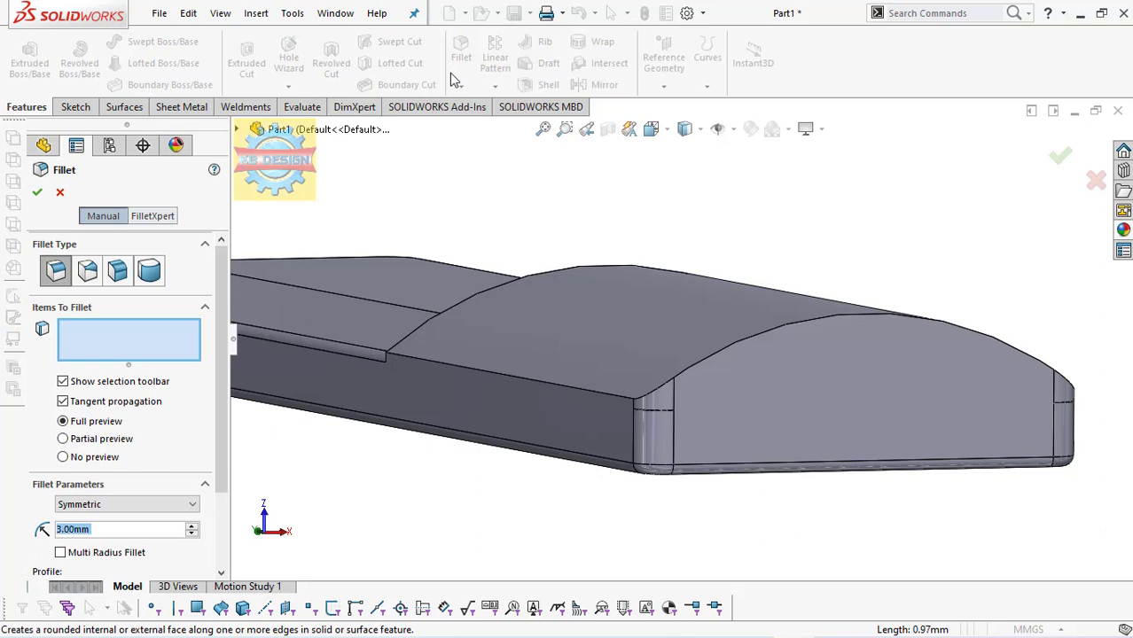
key(Escape)
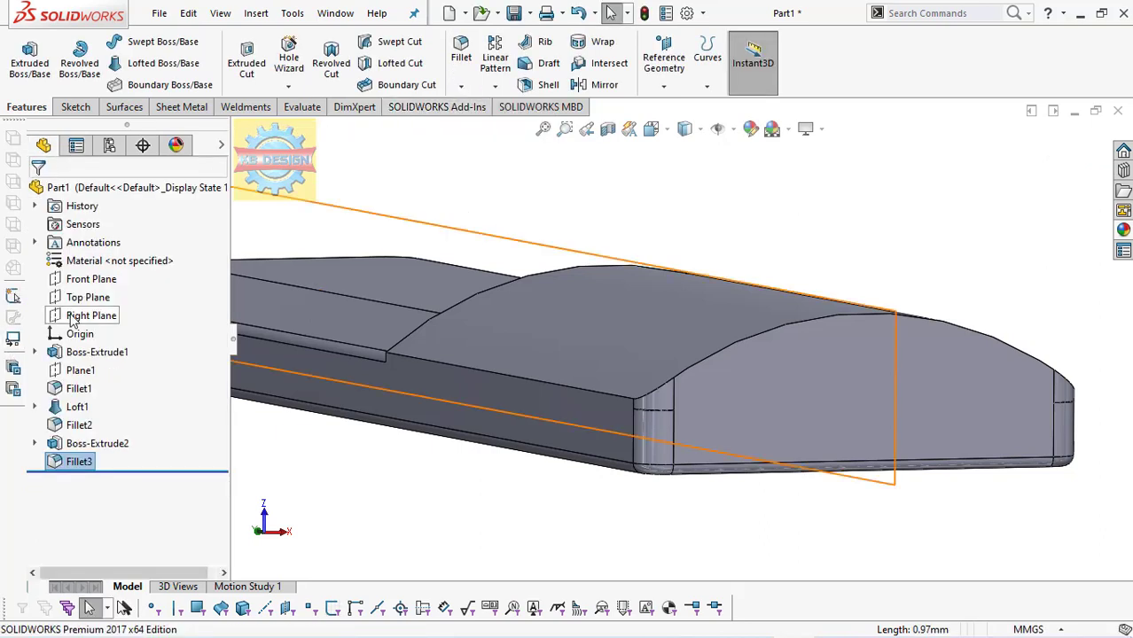
Step: On the flat top face, sketch two 3-point arcs between its corners, one bulging down, one up
click(369, 268)
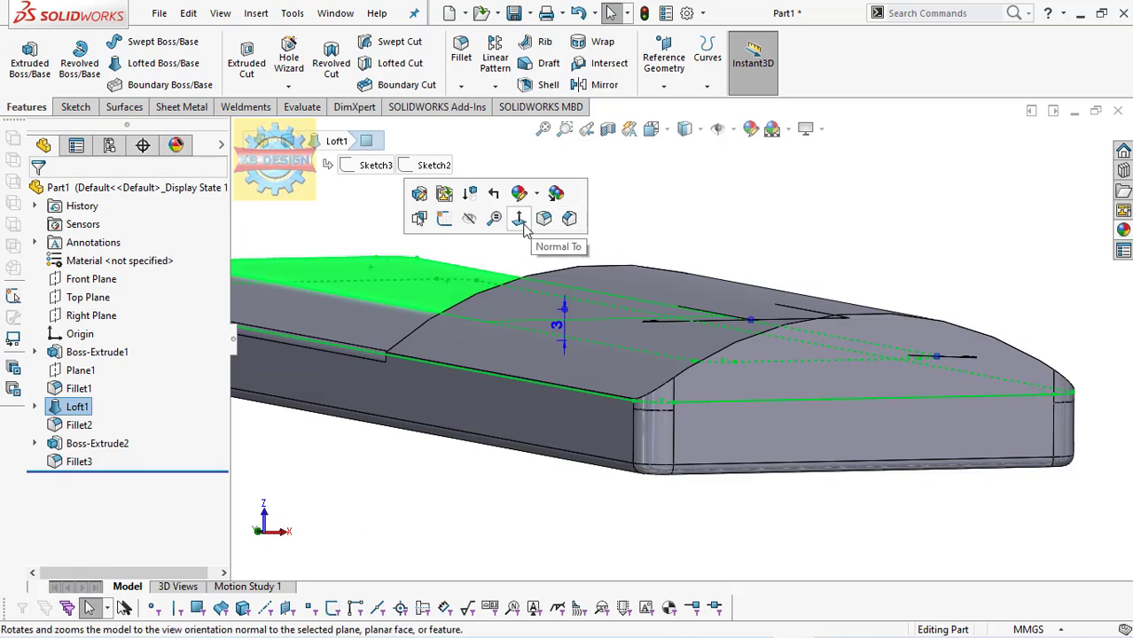
click(543, 218)
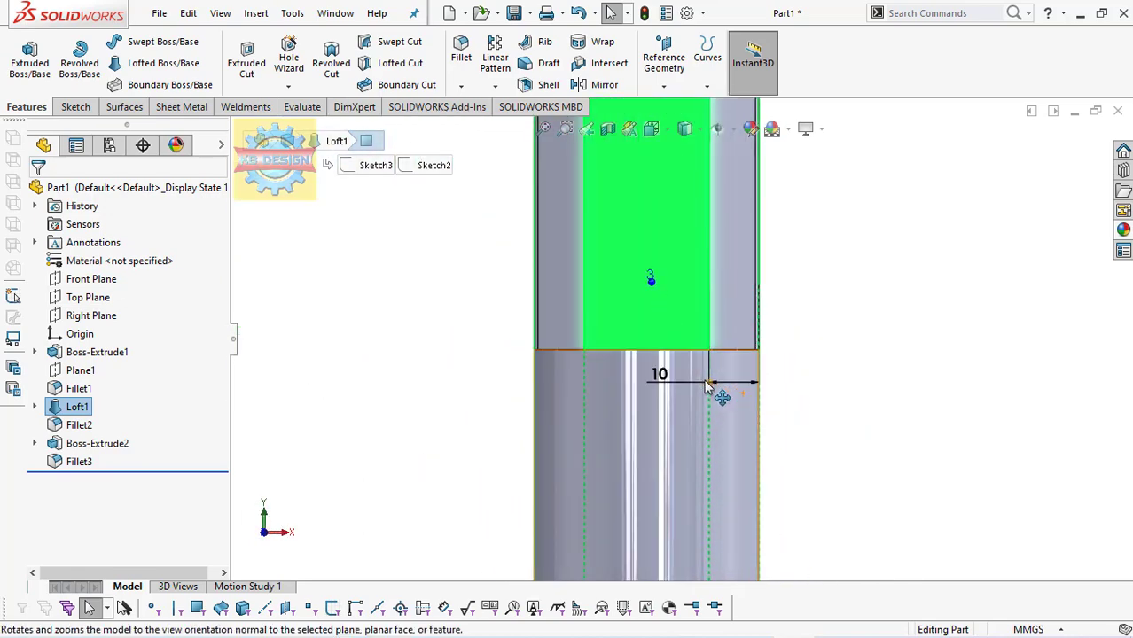
click(75, 106)
click(22, 57)
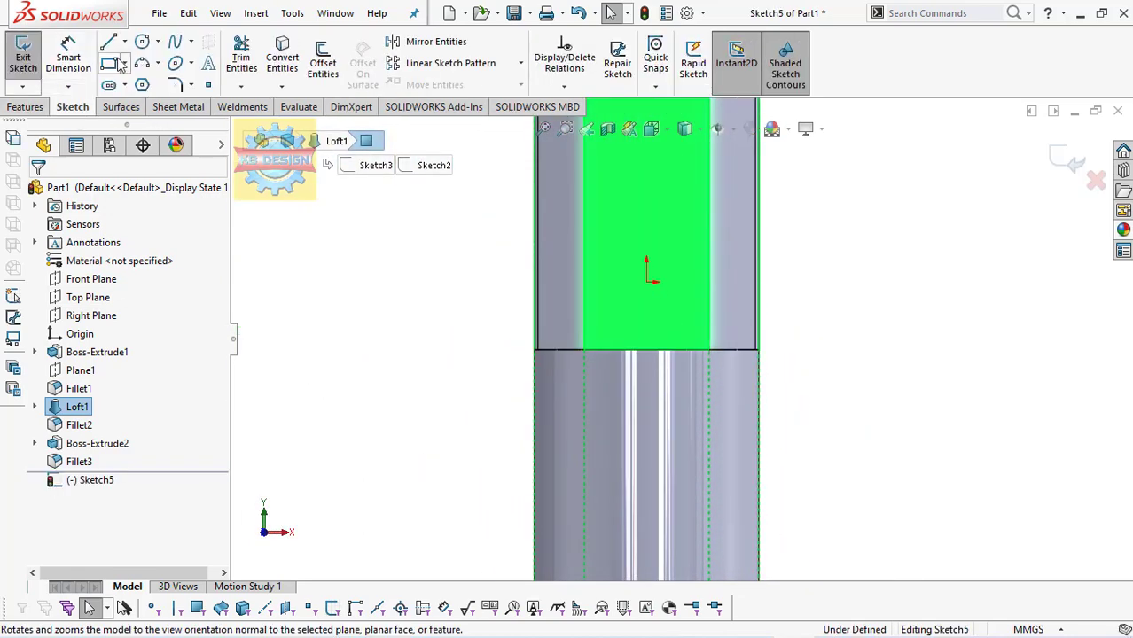
click(174, 63)
click(536, 351)
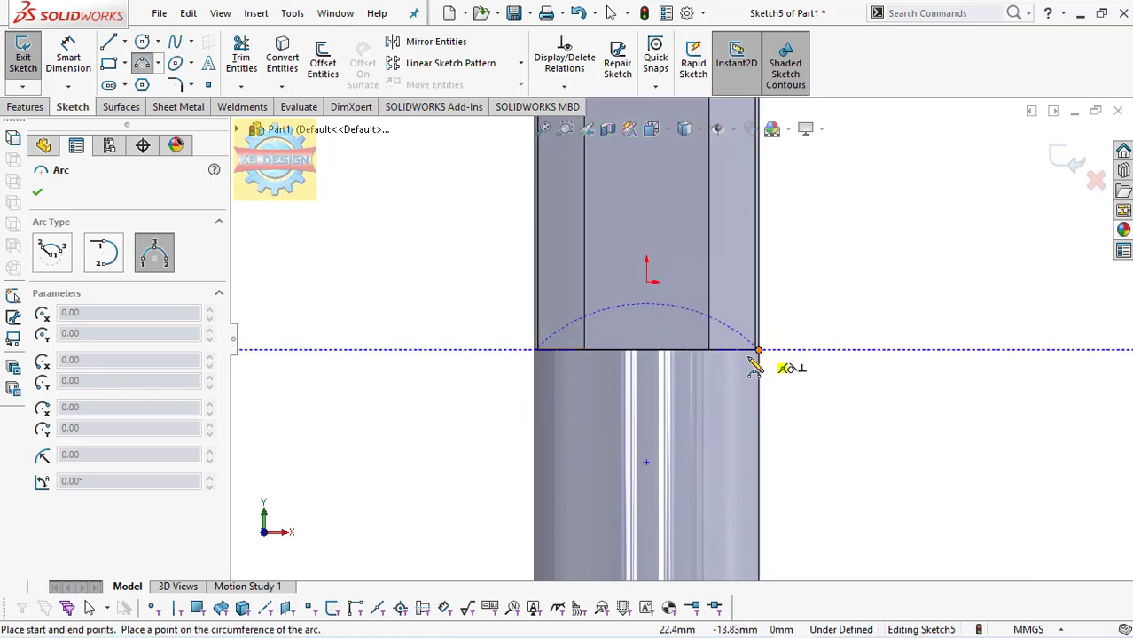
click(758, 351)
click(646, 393)
click(537, 352)
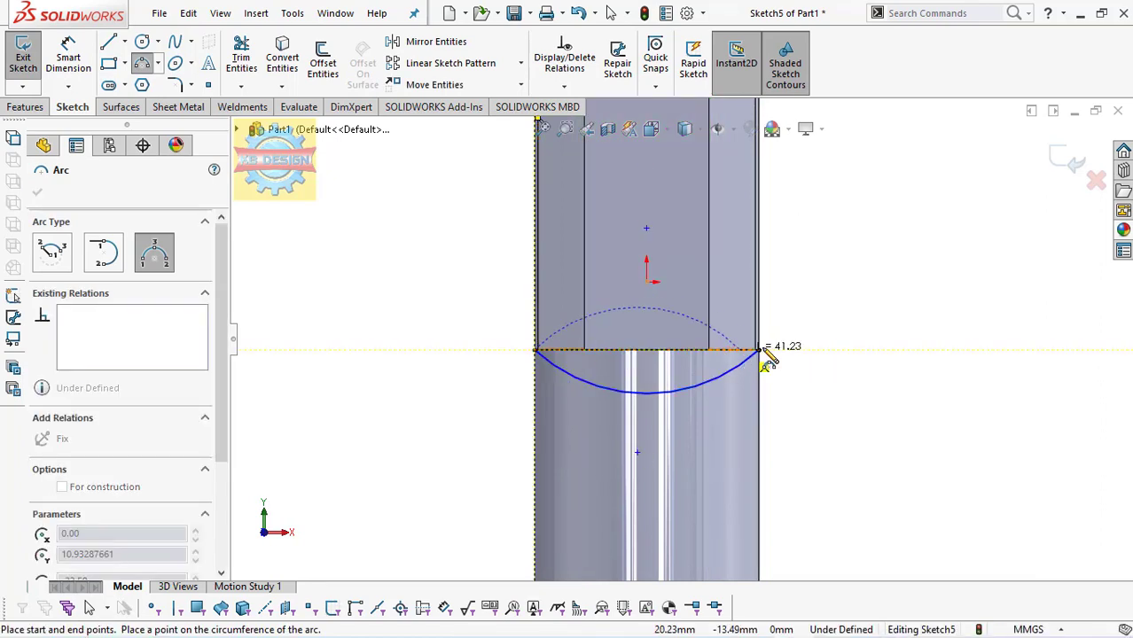
click(758, 351)
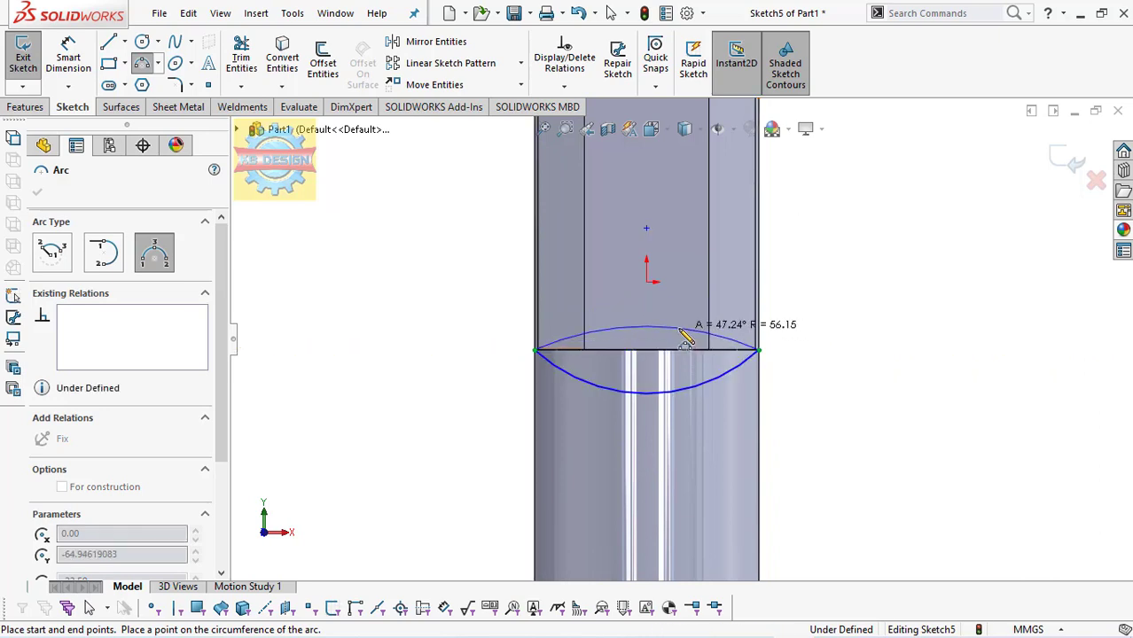
click(660, 327)
key(Escape)
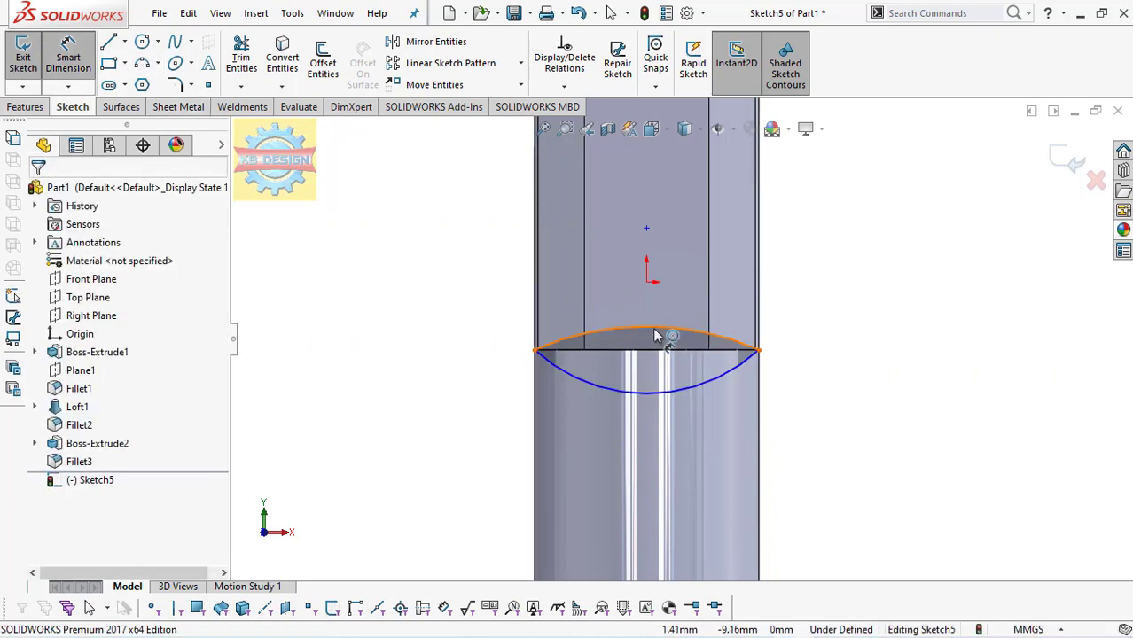
Step: Dimension the upper arc 5 mm and the lower arc 10 mm from the chord
click(650, 329)
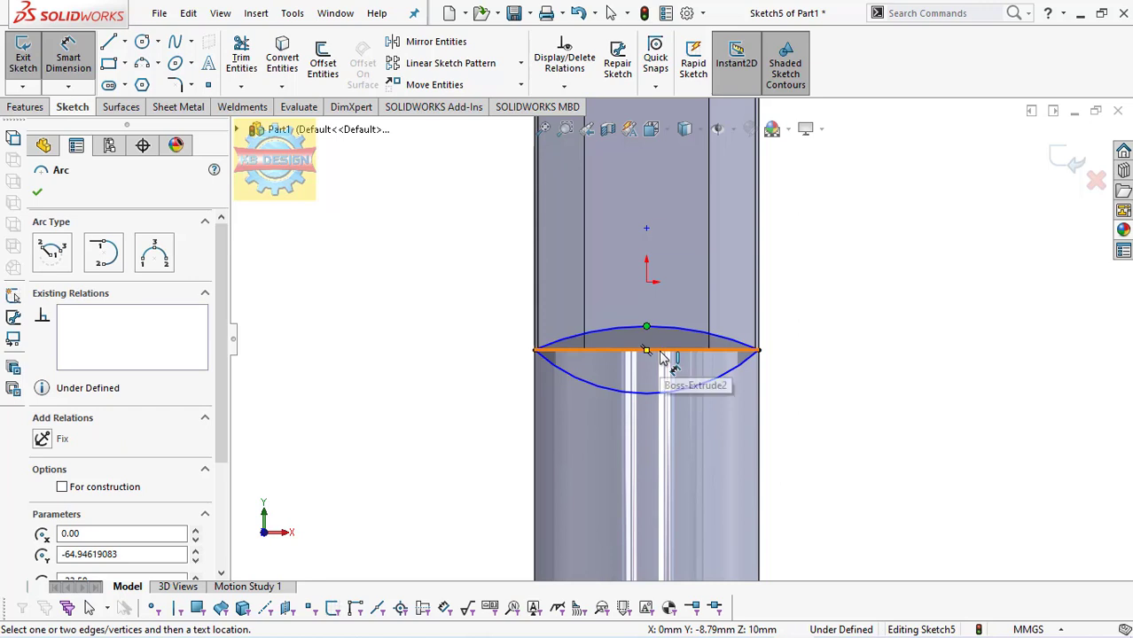
click(660, 354)
click(806, 340)
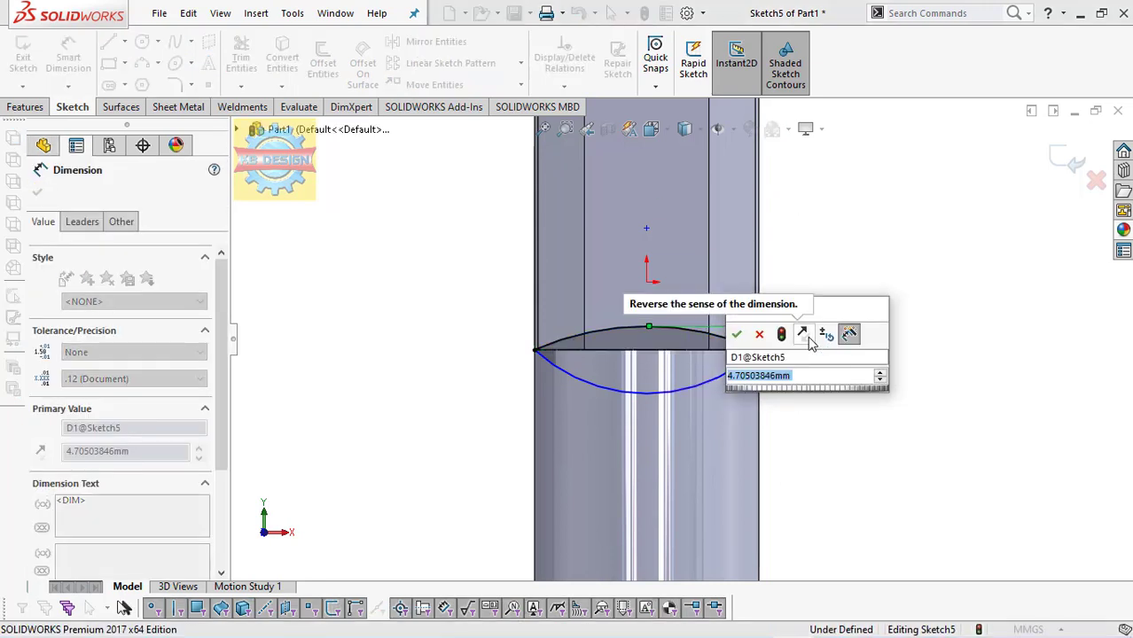
text(5)
key(Return)
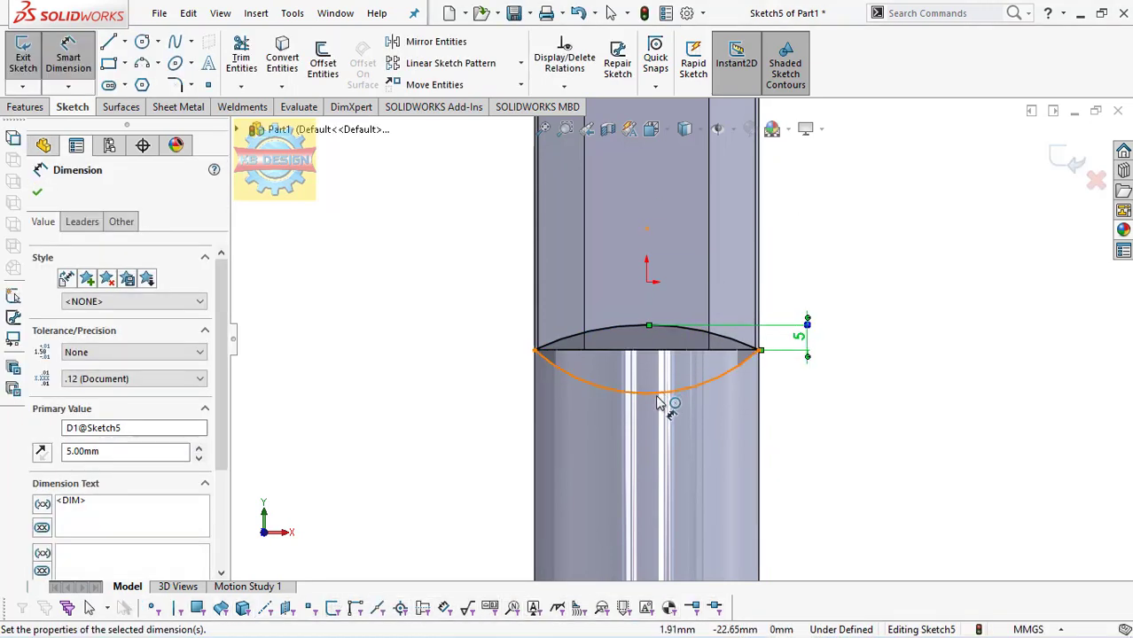
click(647, 395)
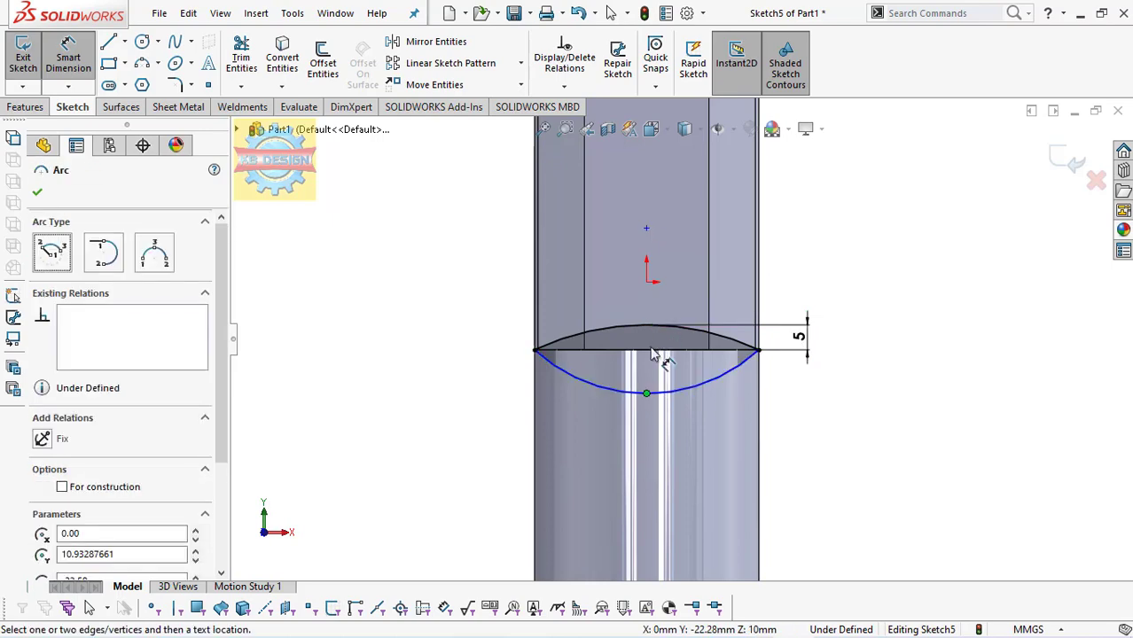
click(651, 355)
text(10)
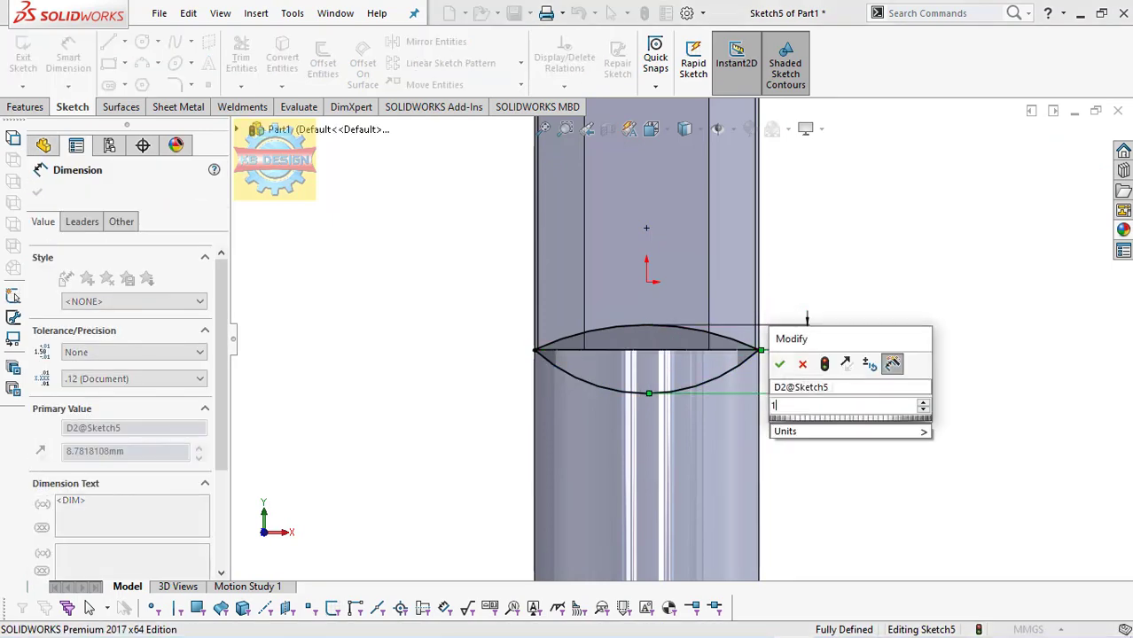
click(779, 364)
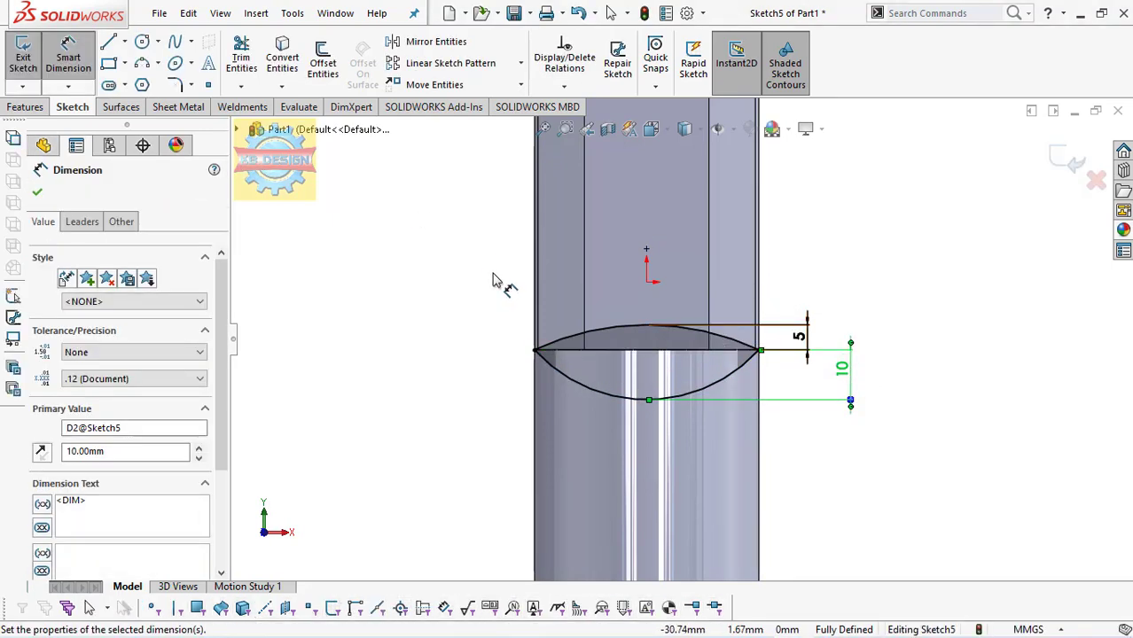
middle_drag(495, 281, 666, 295)
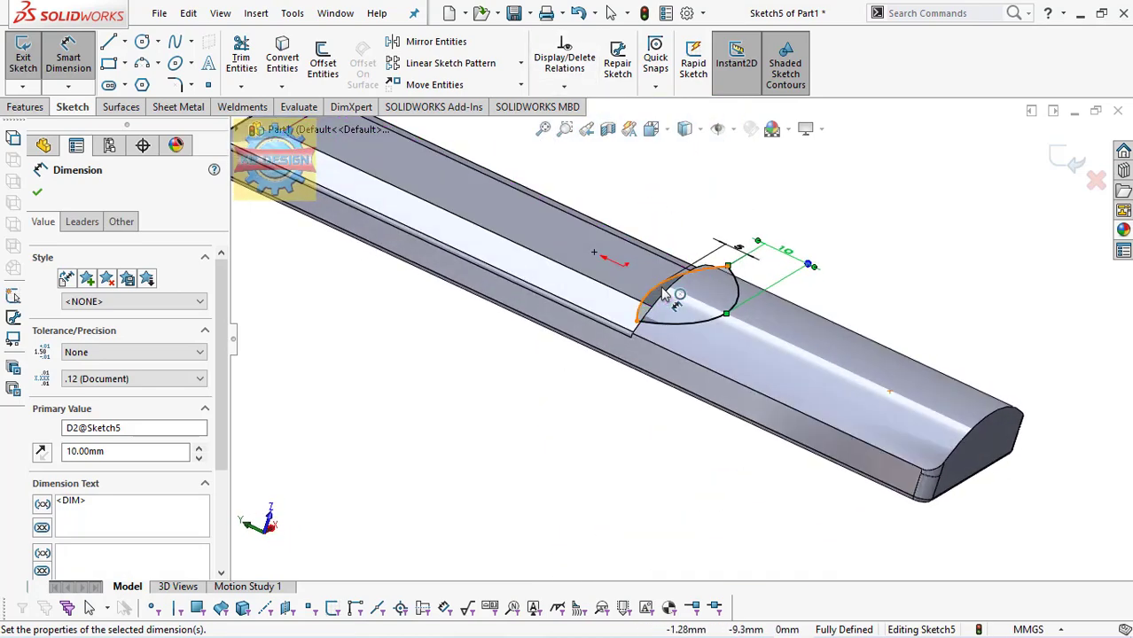
Step: Extrude-cut the lens sketch, Direction 1 reversed and Direction 2 up to the long edge's vertex
click(27, 108)
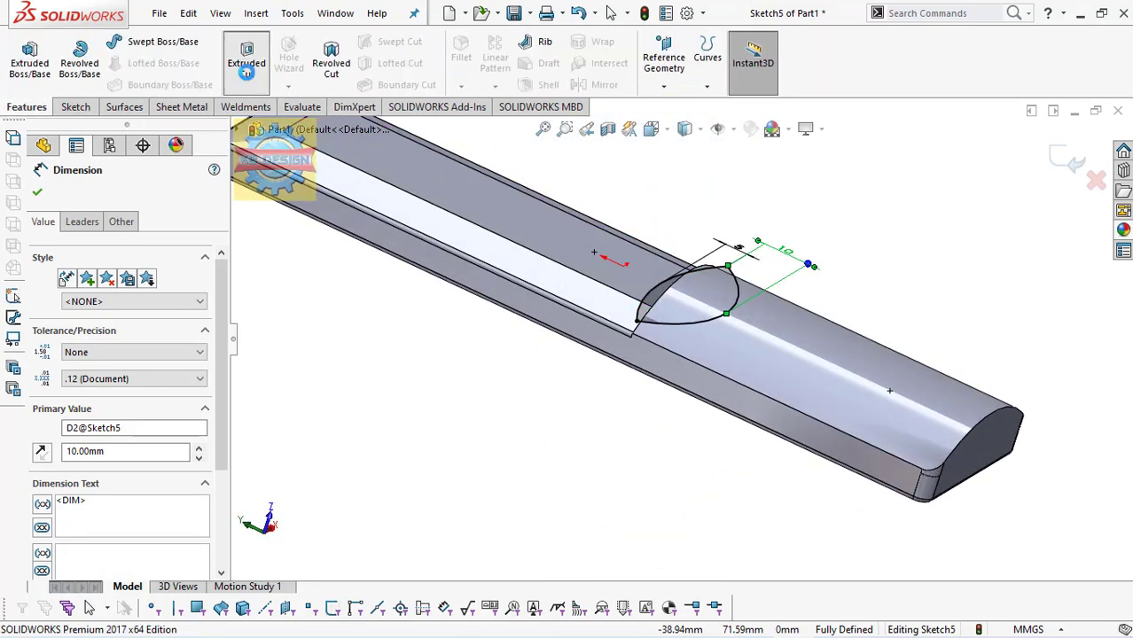
click(246, 60)
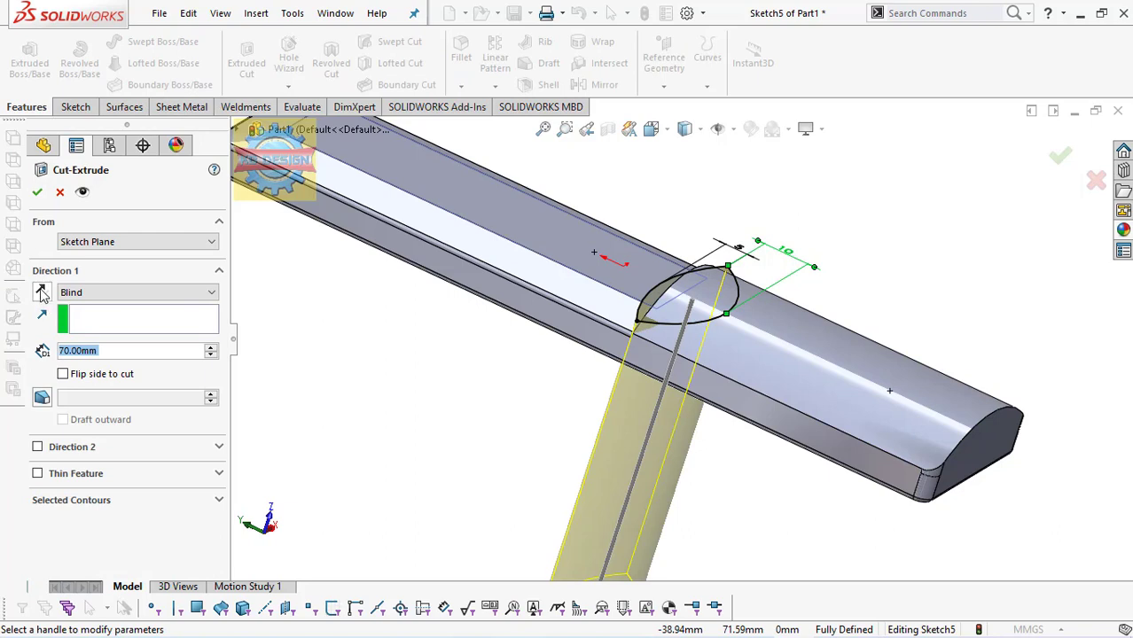
click(41, 293)
click(38, 448)
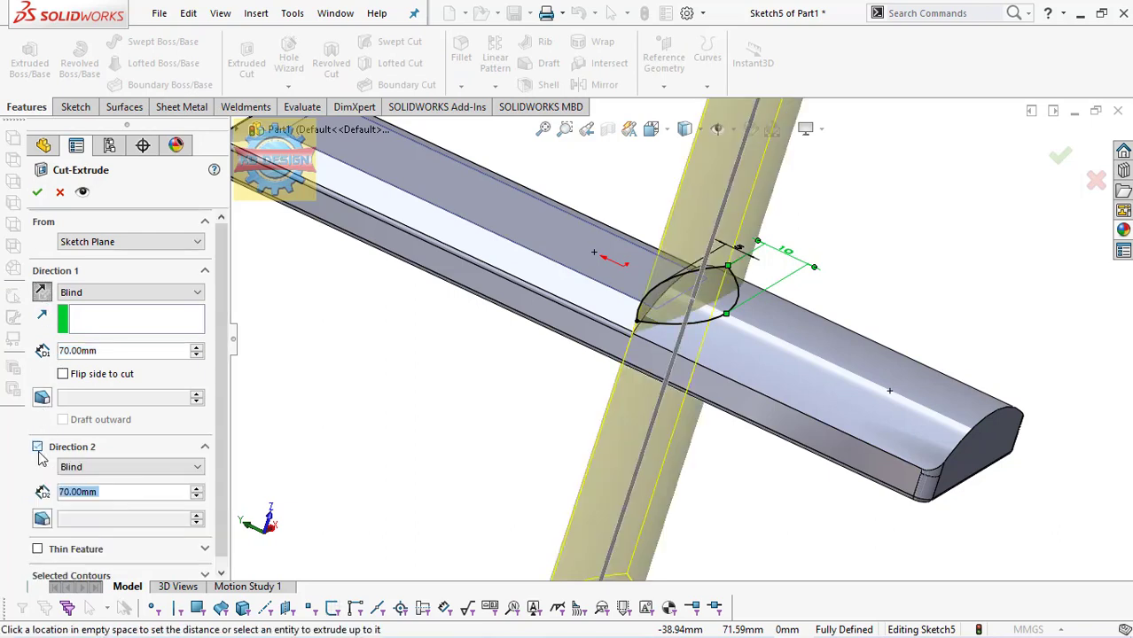
click(93, 471)
click(93, 503)
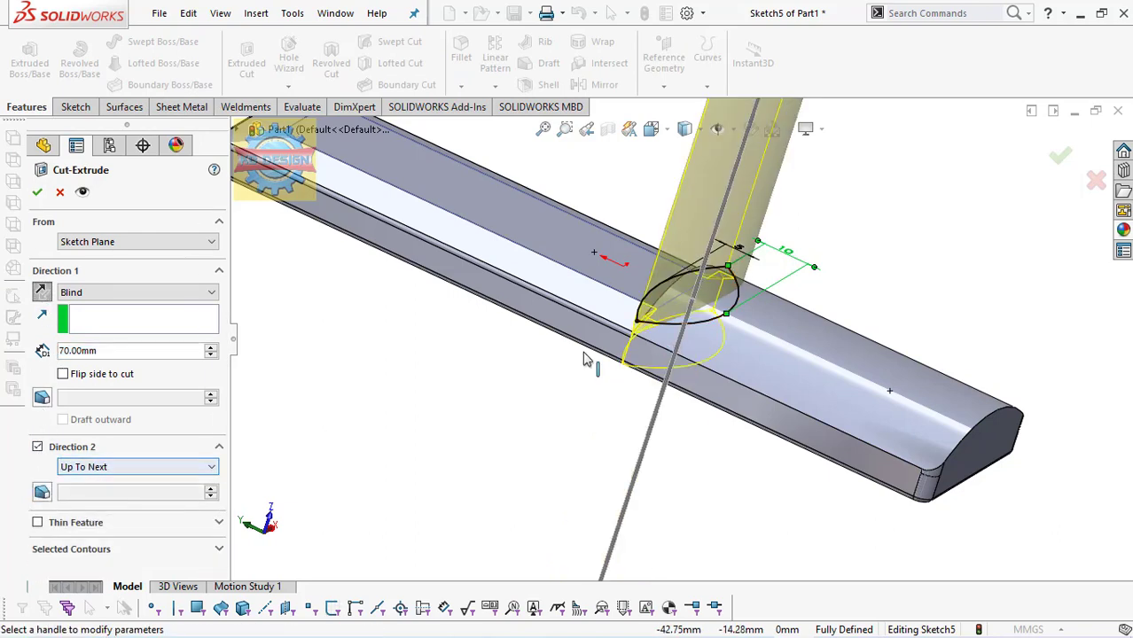
click(211, 467)
click(87, 514)
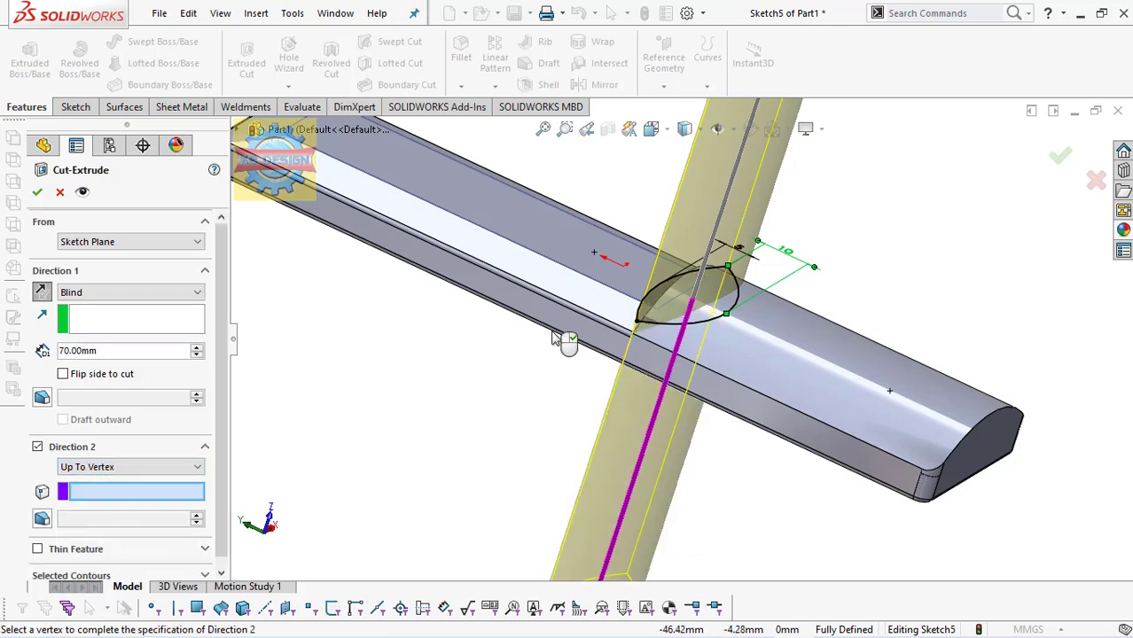
click(617, 336)
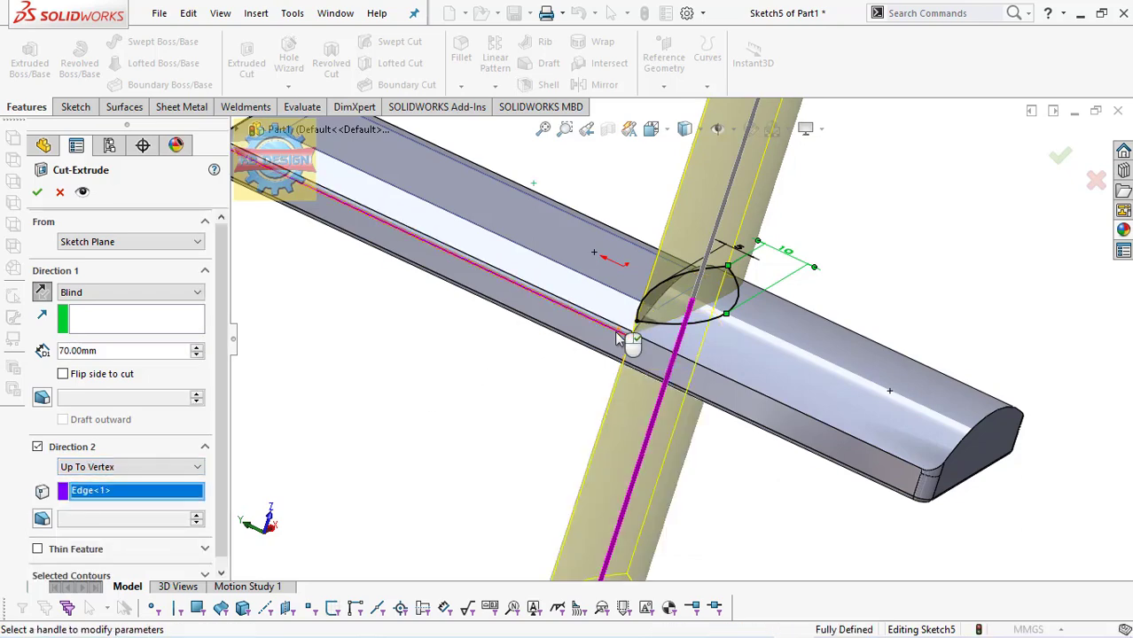
click(37, 191)
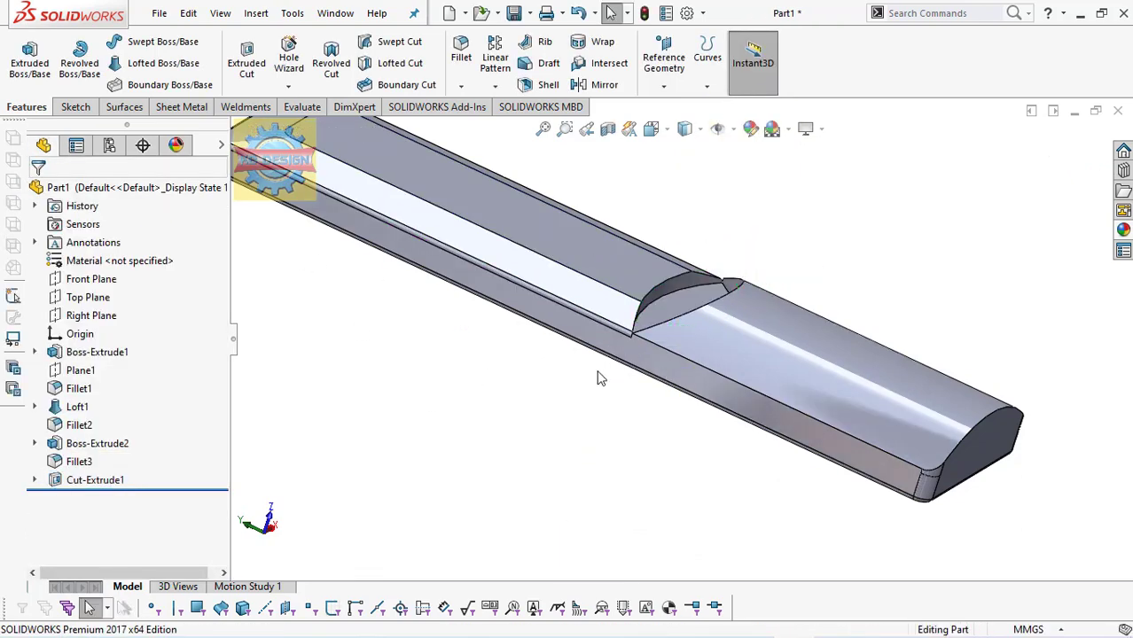
middle_drag(598, 378, 626, 374)
Step: Start a new 3D sketch for converting model edges
scroll(689, 280, down, 4)
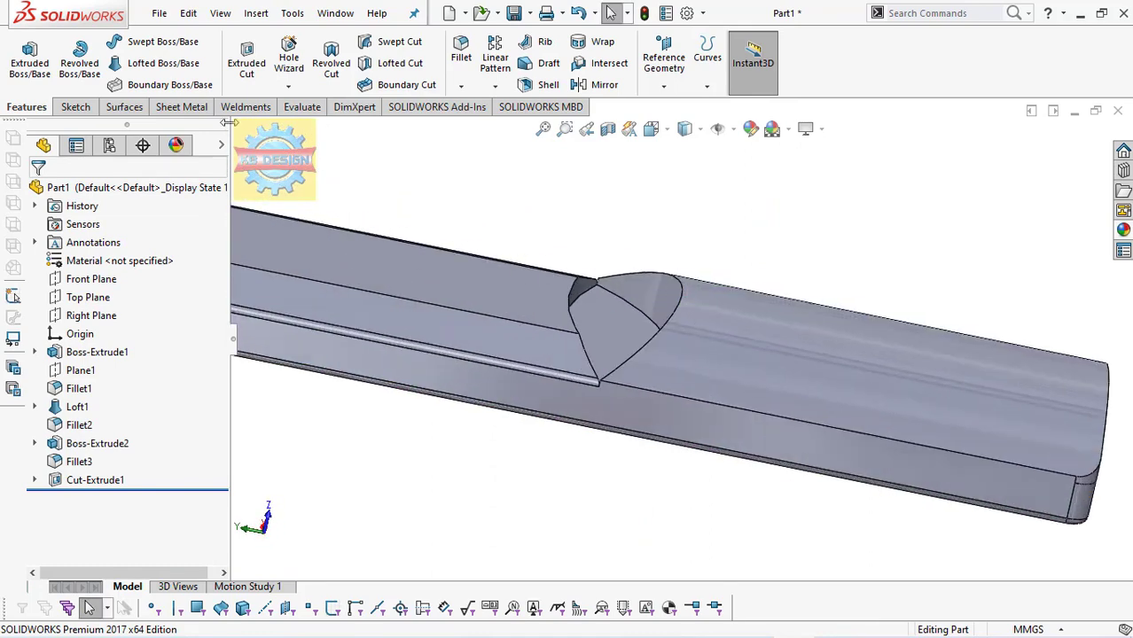
click(75, 107)
click(22, 86)
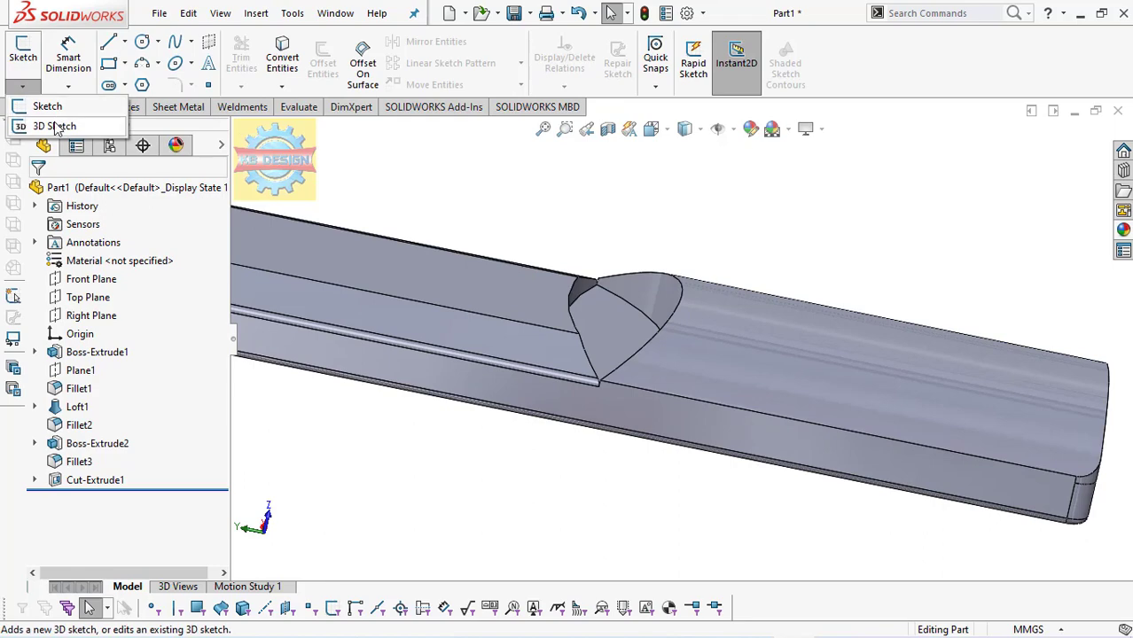
click(54, 125)
click(282, 58)
scroll(581, 332, down, 2)
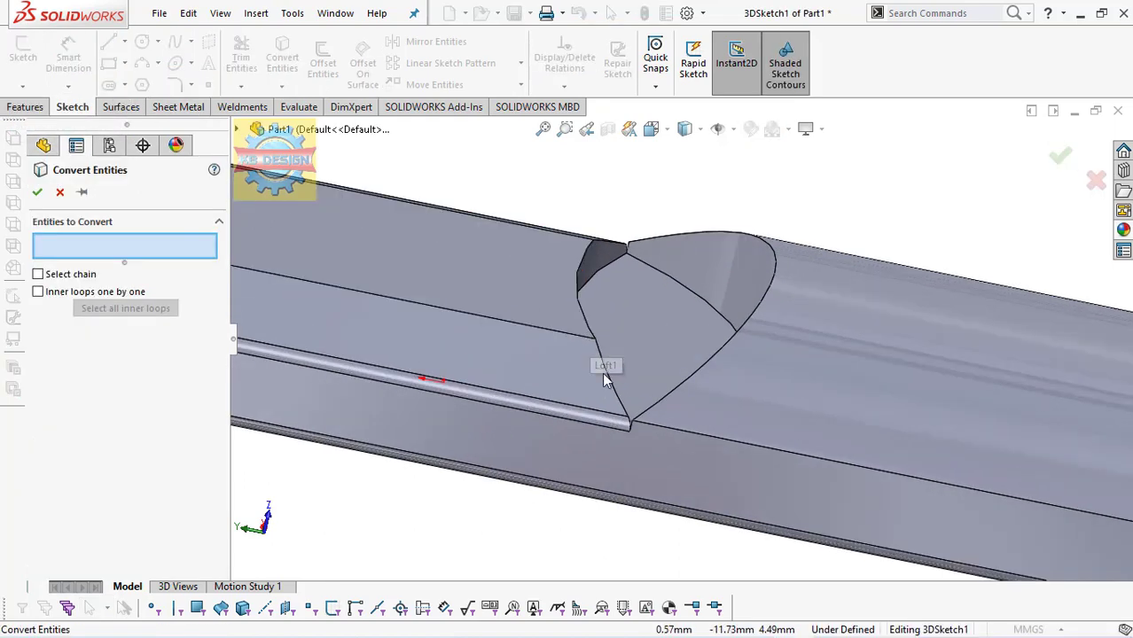
Step: Convert five edges along the notch's side into 3DSketch1, then begin 3DSketch2
click(630, 426)
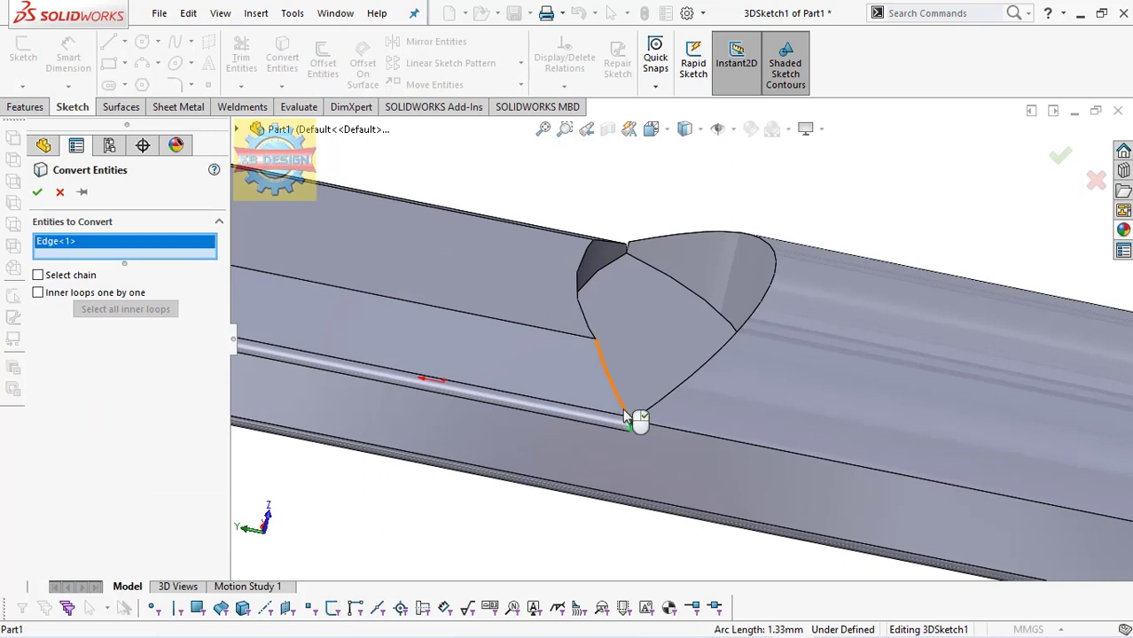
click(623, 404)
click(602, 348)
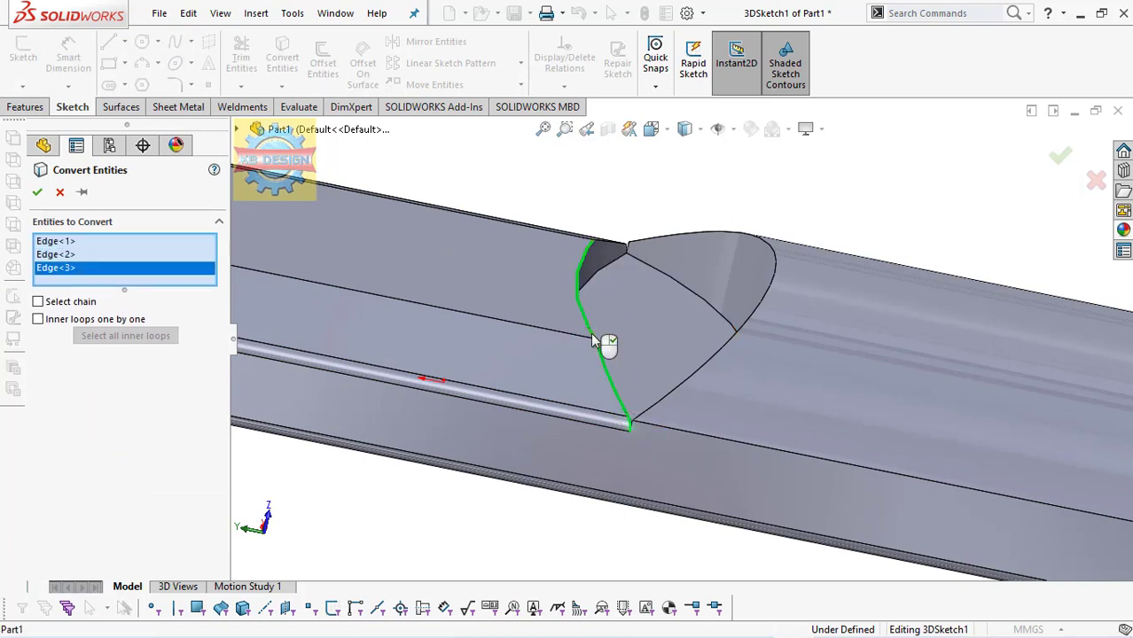
click(620, 253)
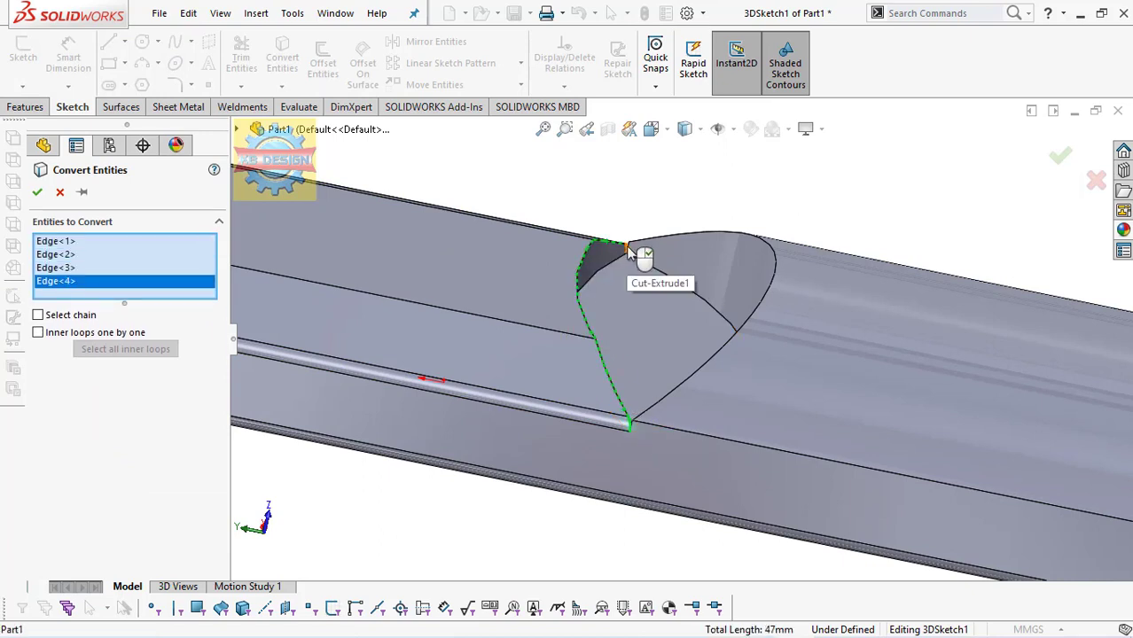
click(628, 253)
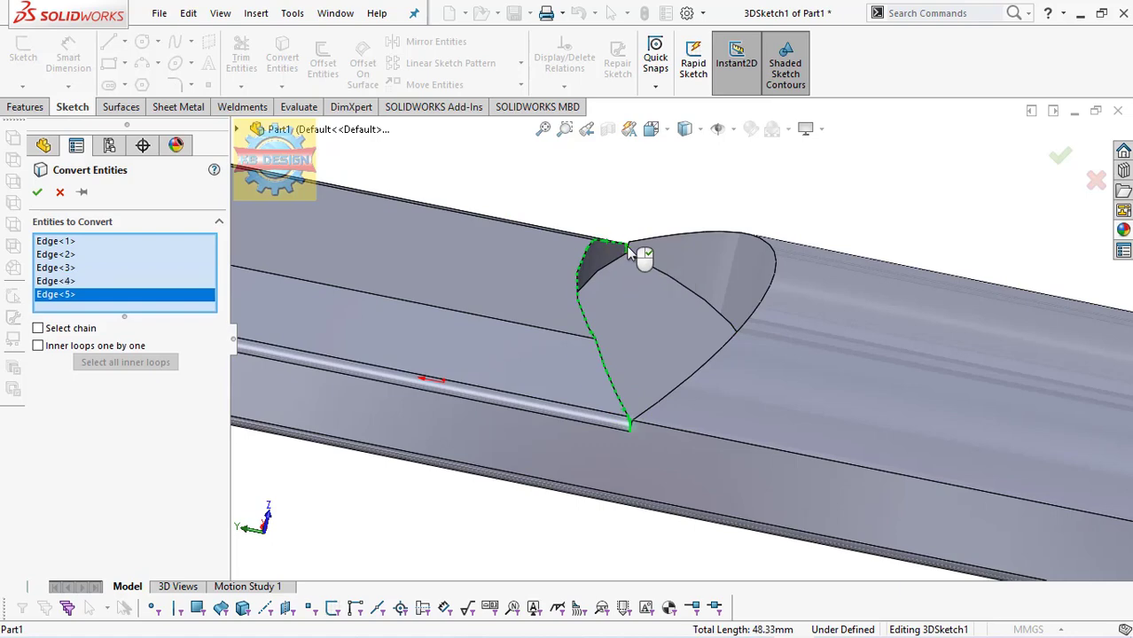
click(38, 193)
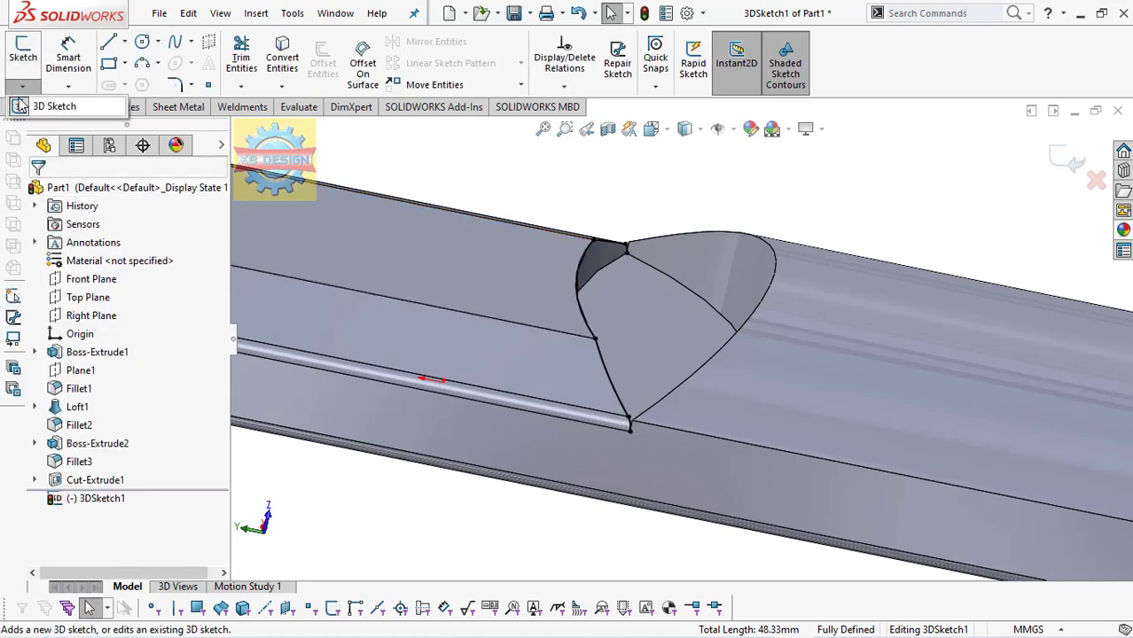
click(23, 52)
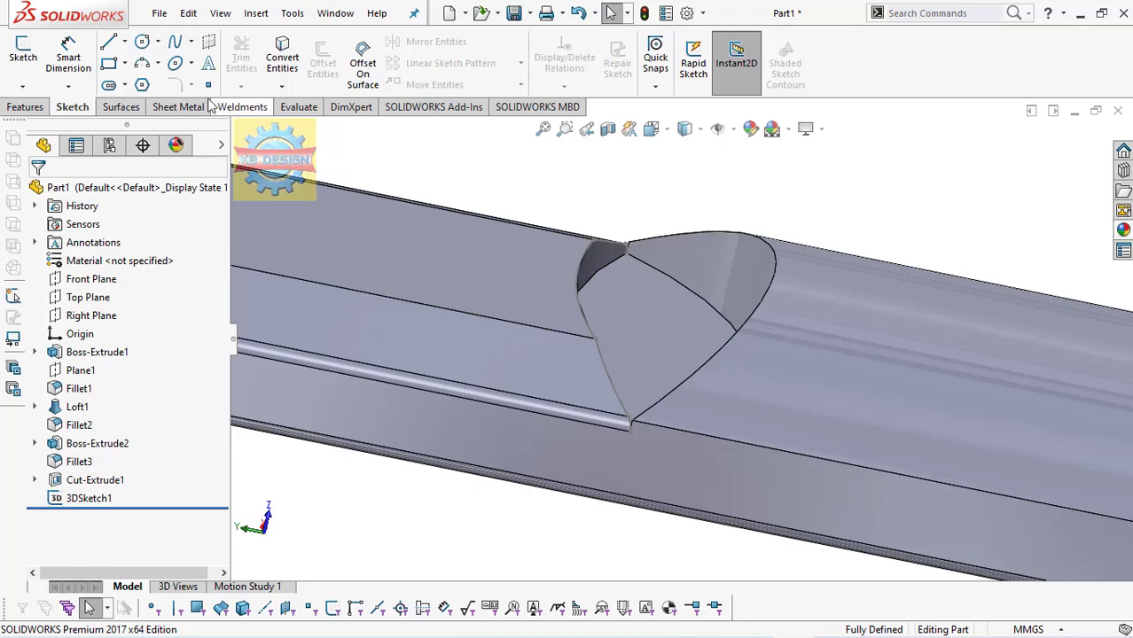
click(23, 86)
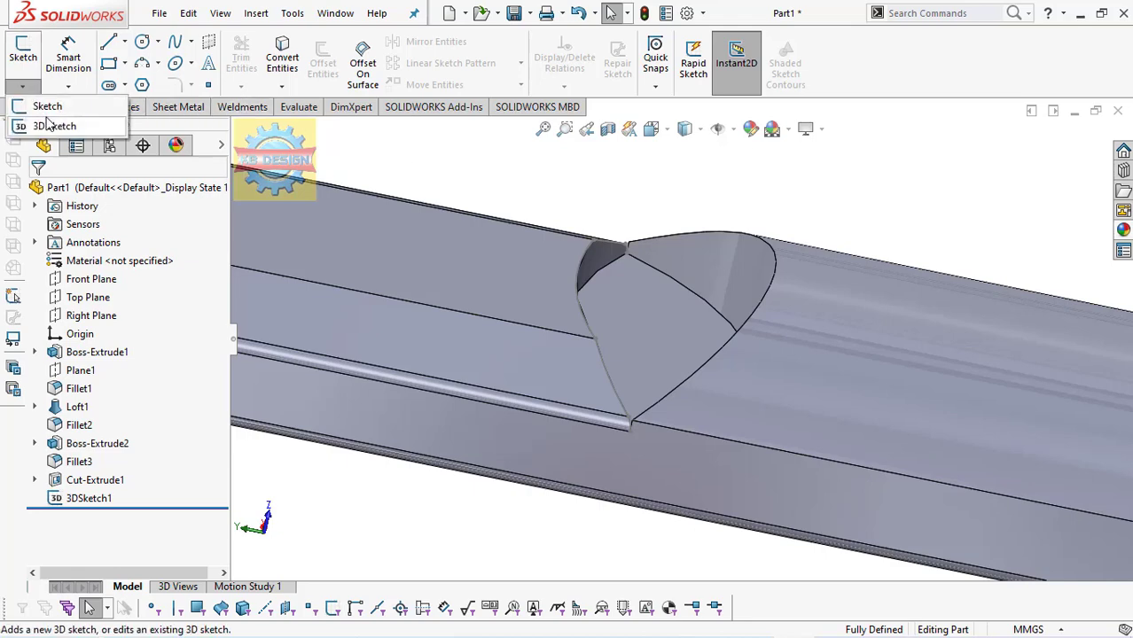
click(40, 124)
Step: Convert the notch's curved outer edge and short corner edges into 3DSketch2, then exit it
click(270, 67)
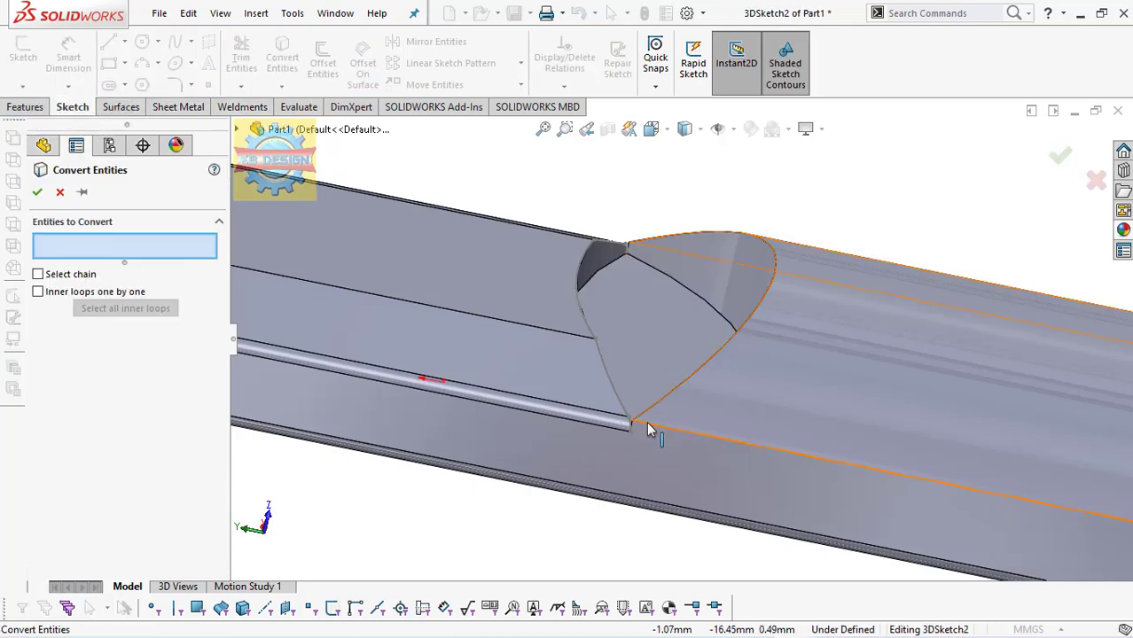
scroll(633, 422, down, 2)
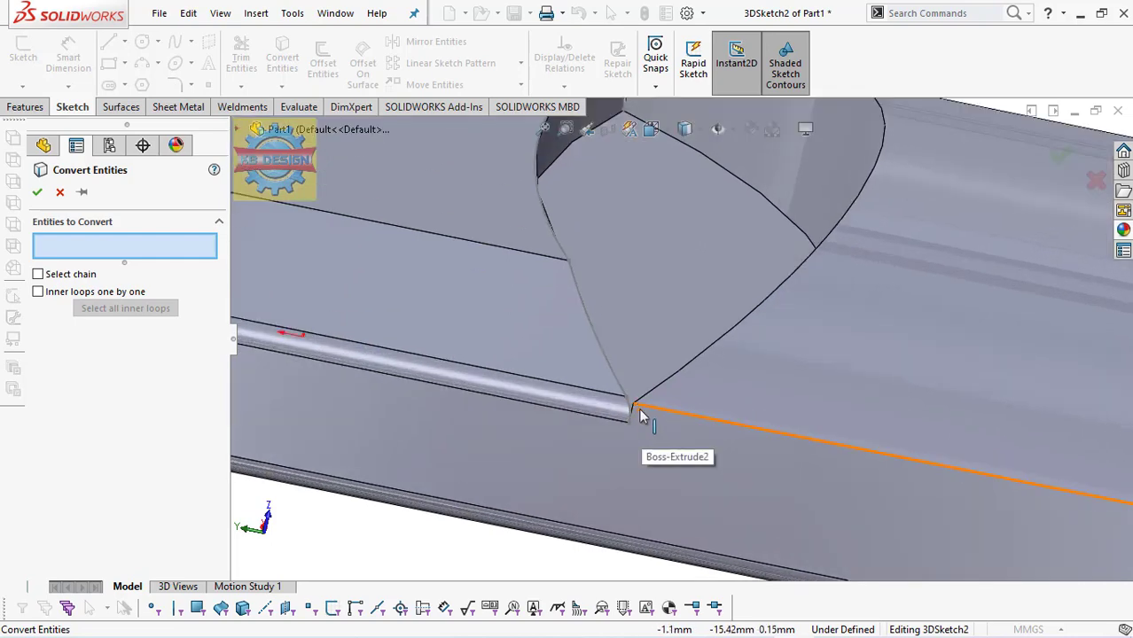
scroll(634, 417, down, 2)
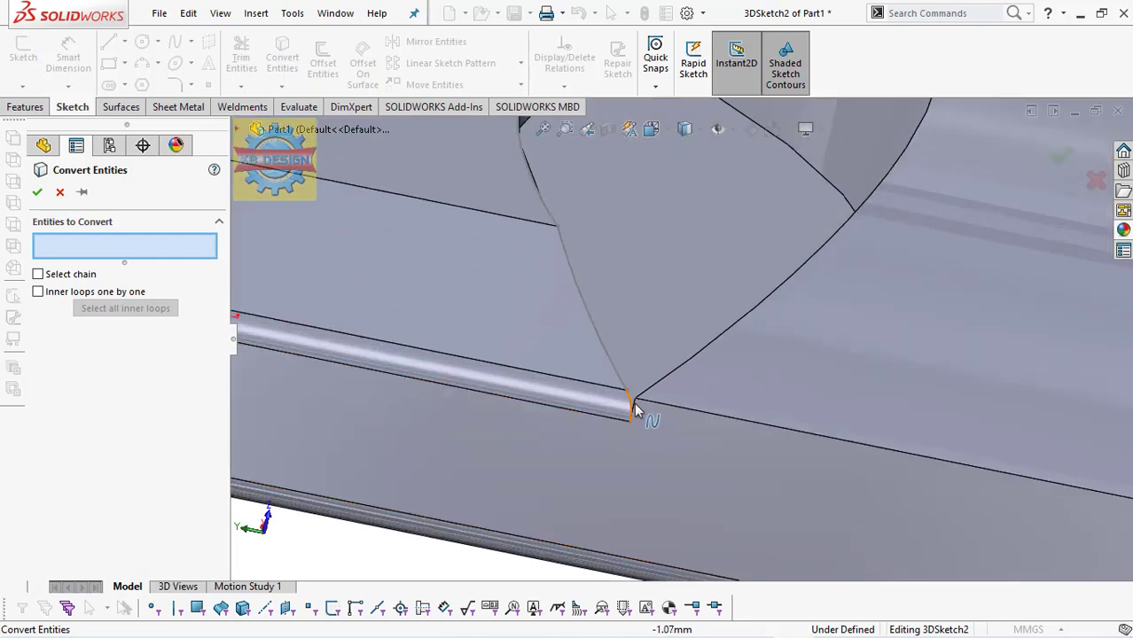
scroll(631, 404, down, 2)
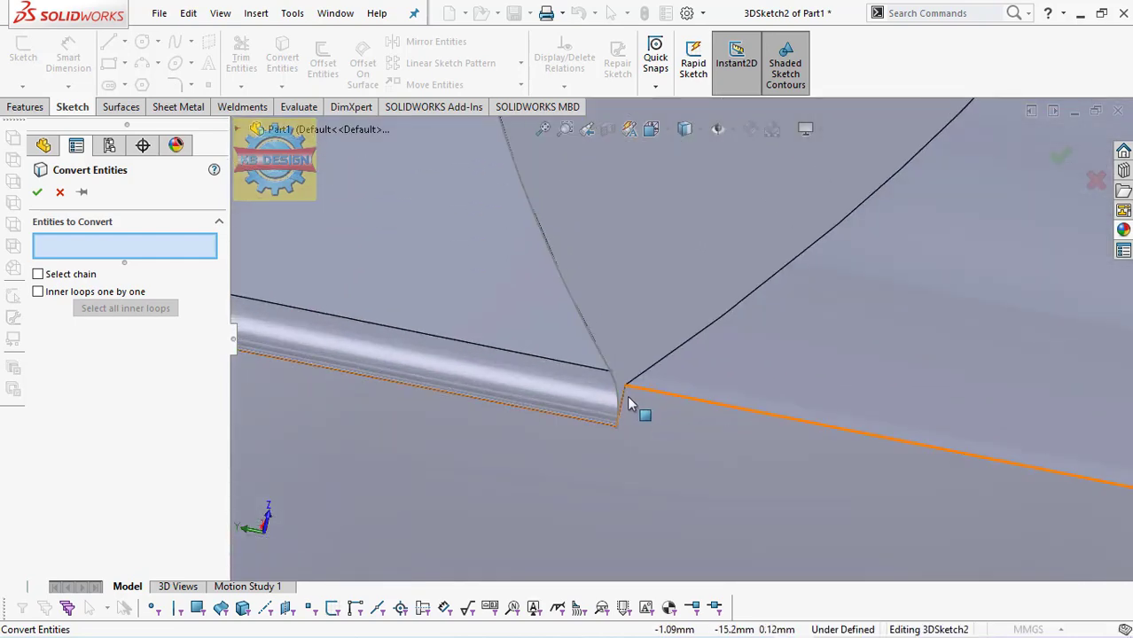
click(625, 401)
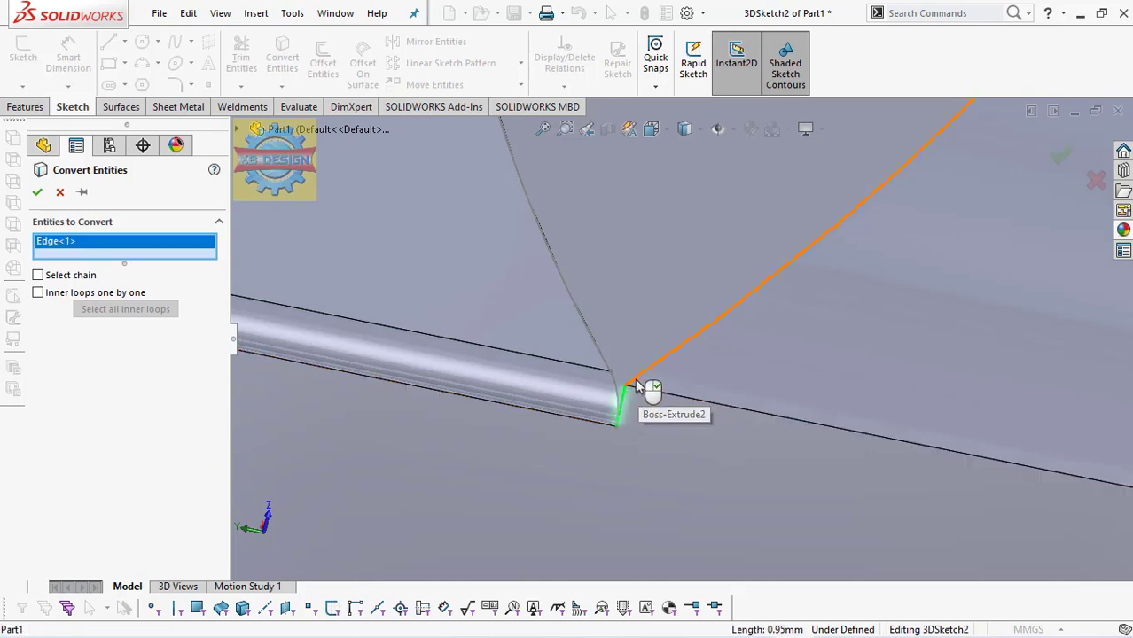
click(645, 391)
scroll(650, 381, up, 1)
mouse_move(652, 379)
middle_down()
mouse_move(670, 371)
mouse_move(670, 198)
middle_up()
scroll(672, 193, down, 2)
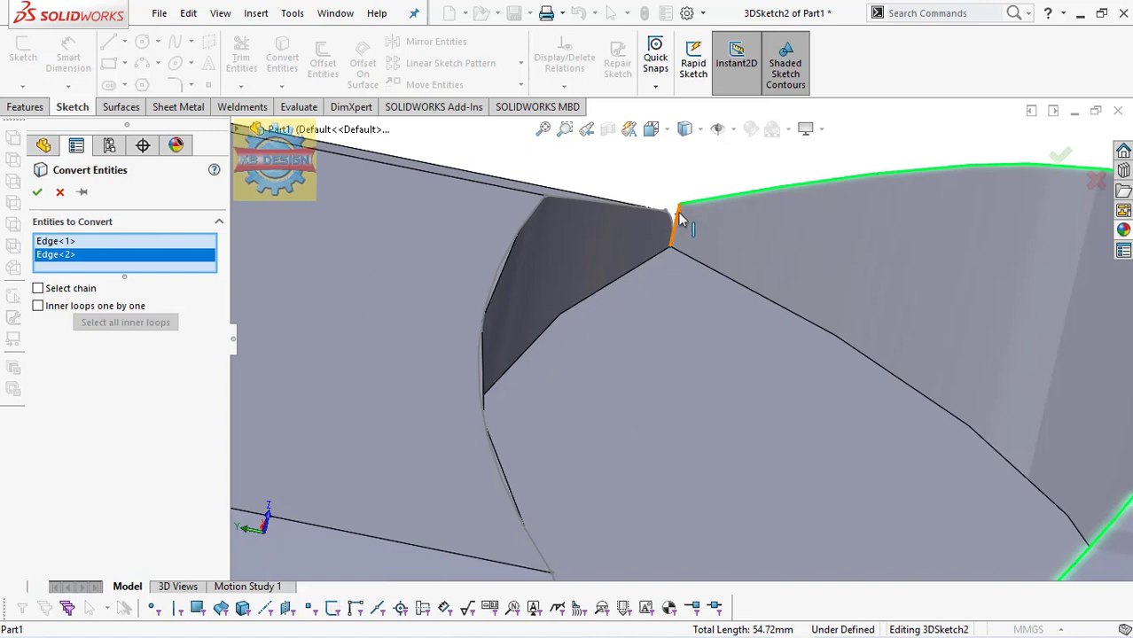
click(674, 220)
click(37, 193)
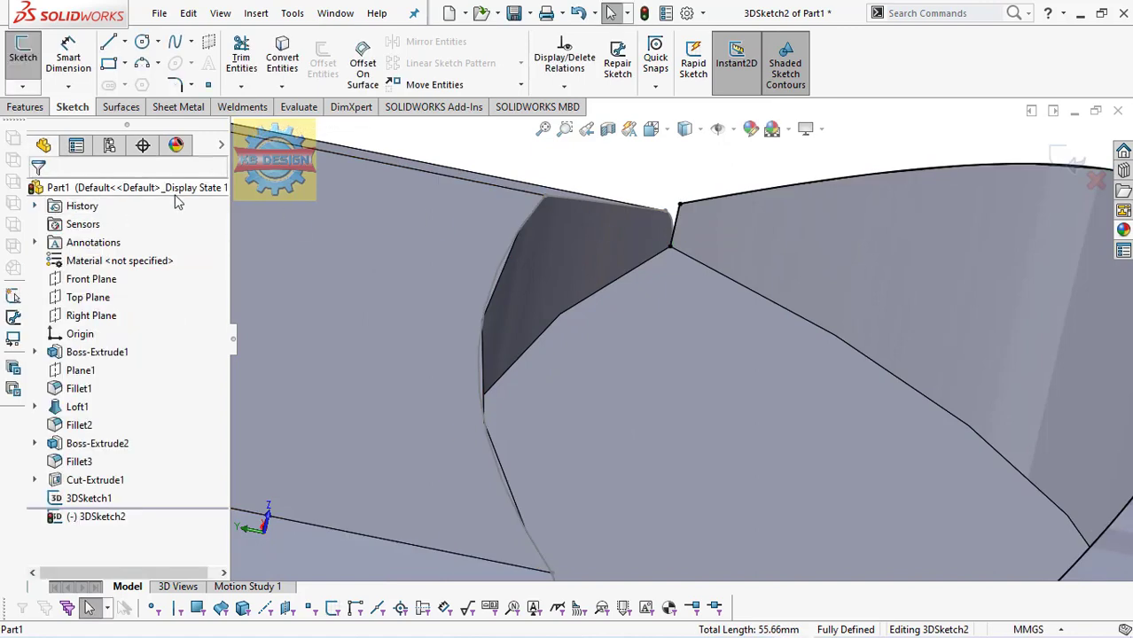
click(23, 55)
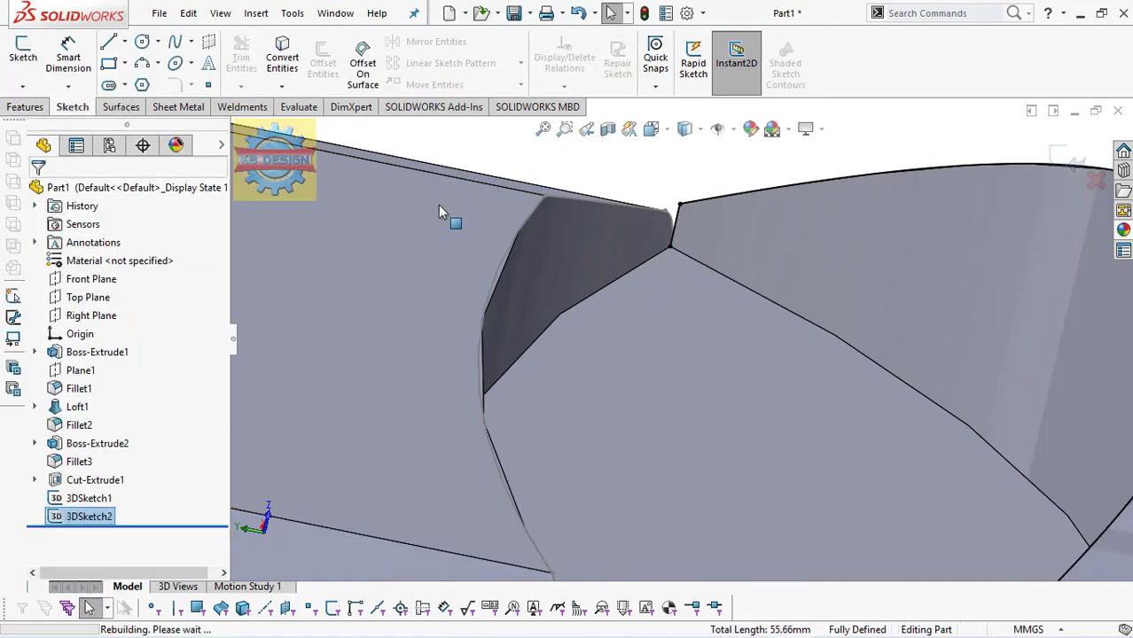
scroll(438, 207, up, 3)
scroll(481, 208, up, 2)
scroll(487, 210, up, 2)
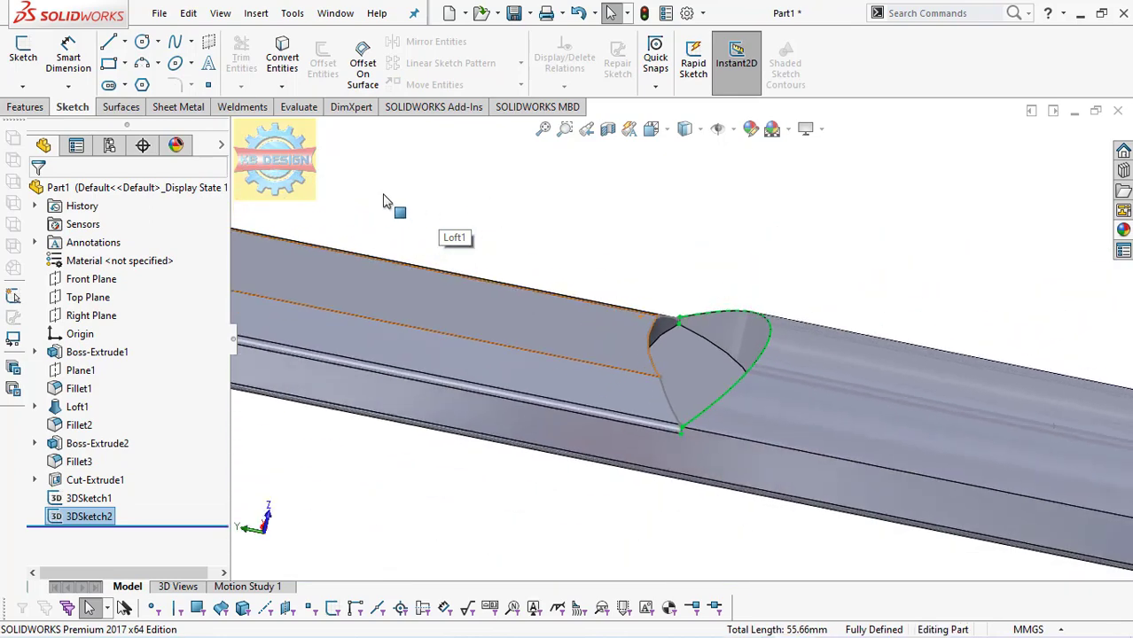
Step: Create a lofted surface between 3DSketch1 and 3DSketch2 filling the notch opening
click(119, 107)
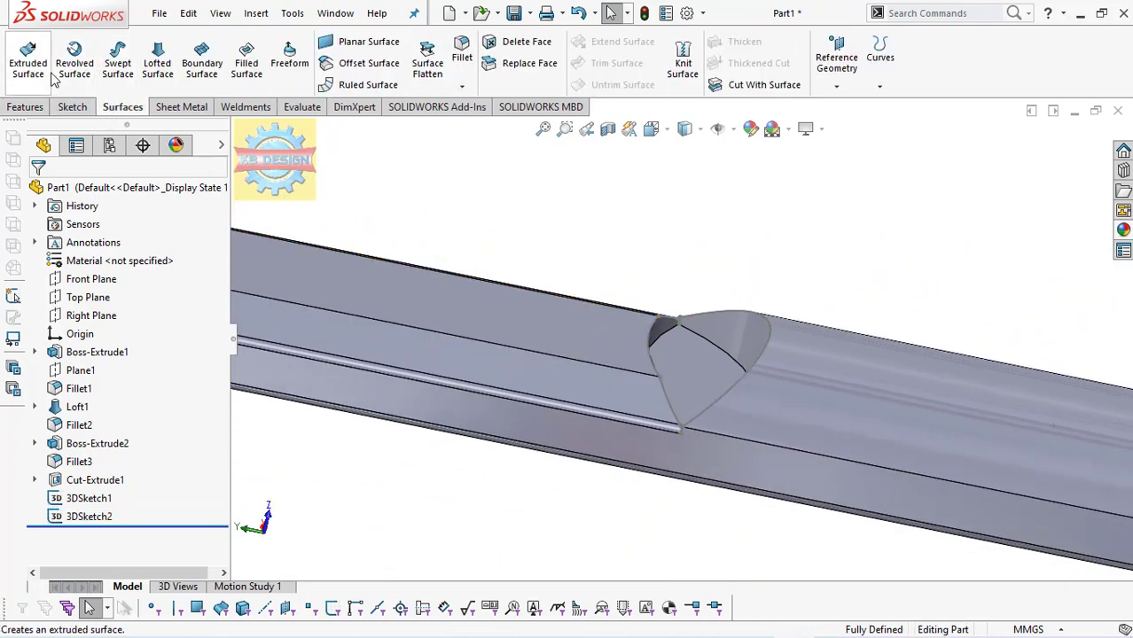
click(153, 65)
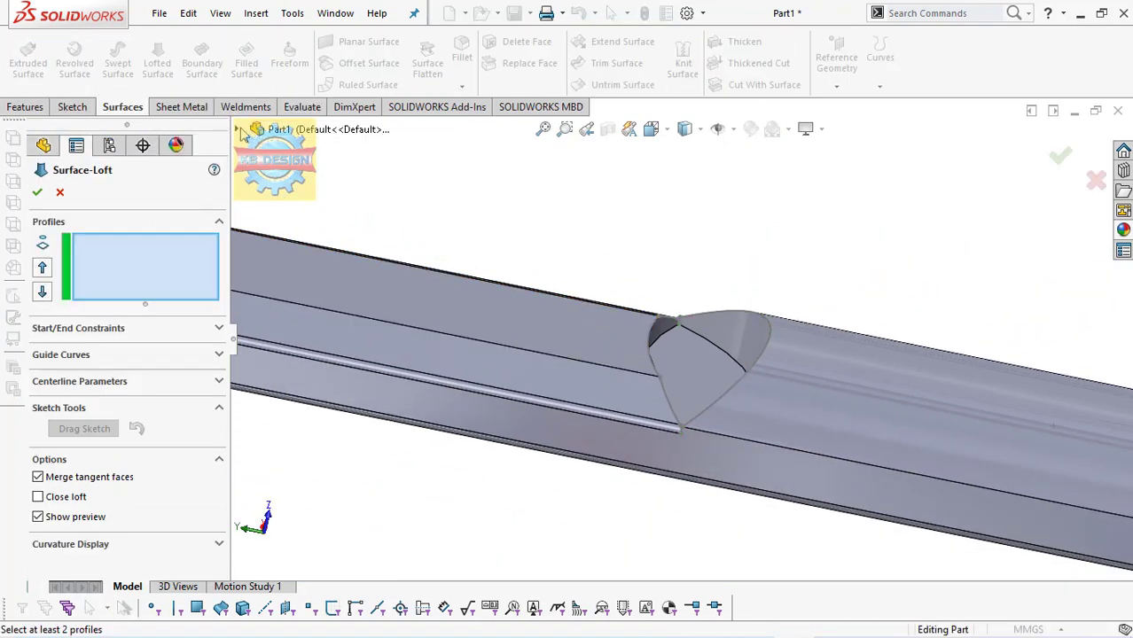
click(236, 129)
click(314, 441)
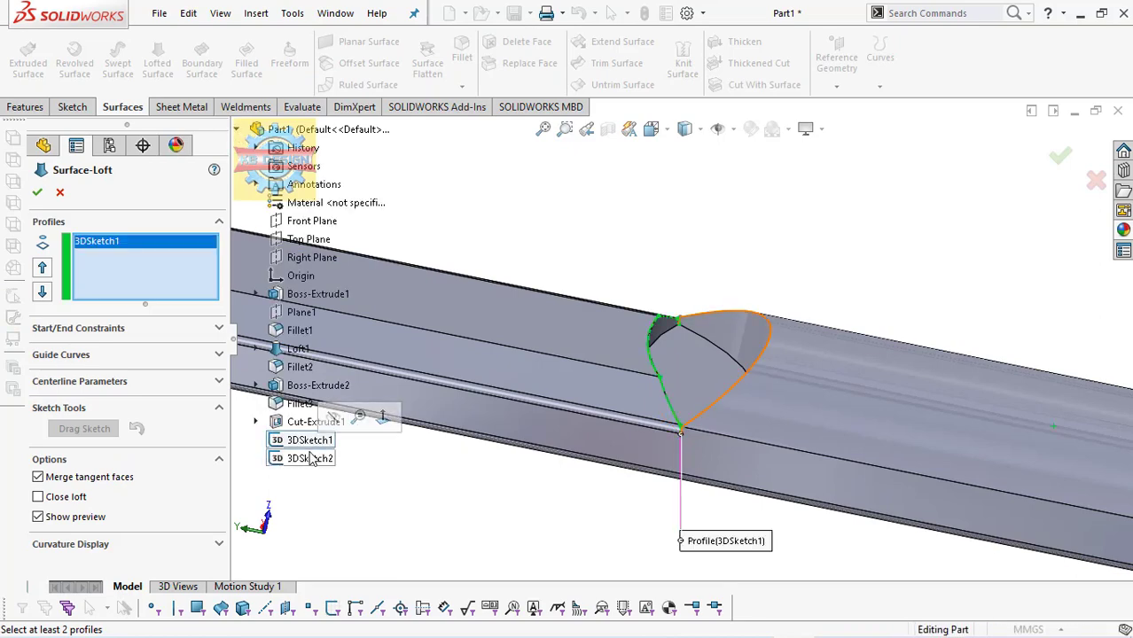
click(310, 458)
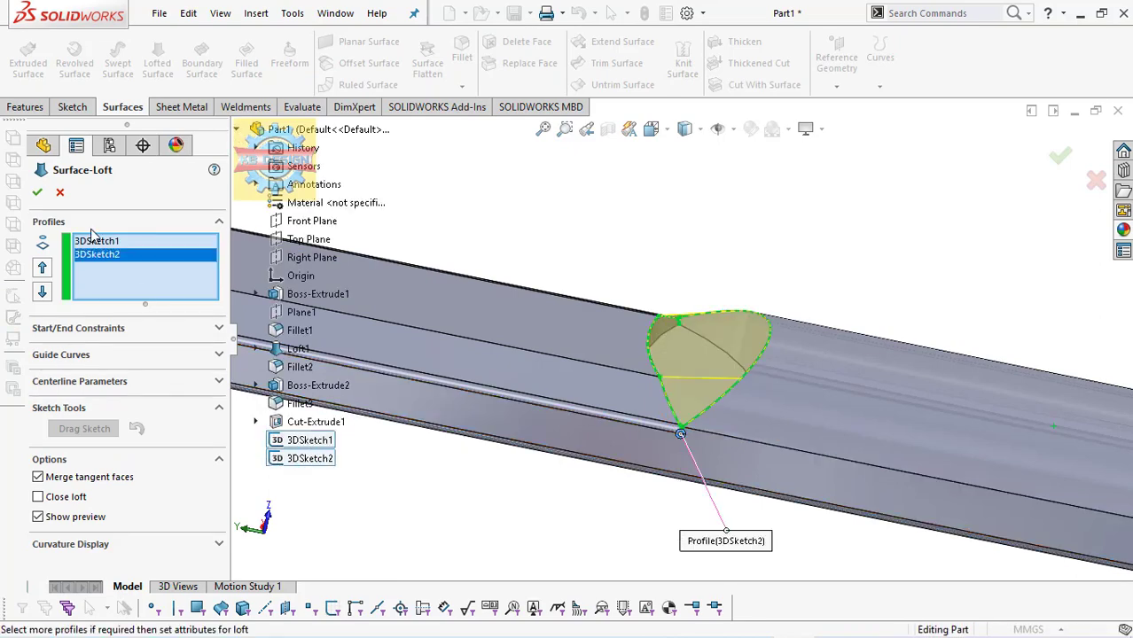
click(37, 194)
click(705, 352)
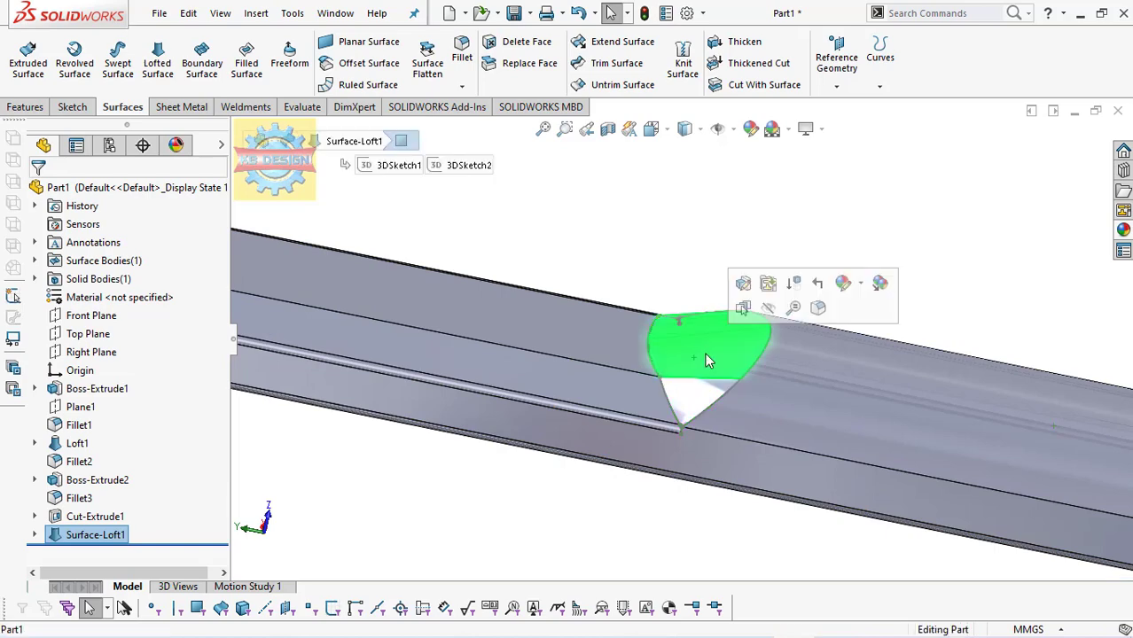
Step: Hide the loft and sketch the notch face outline from converted edges as Sketch6
click(768, 312)
click(700, 364)
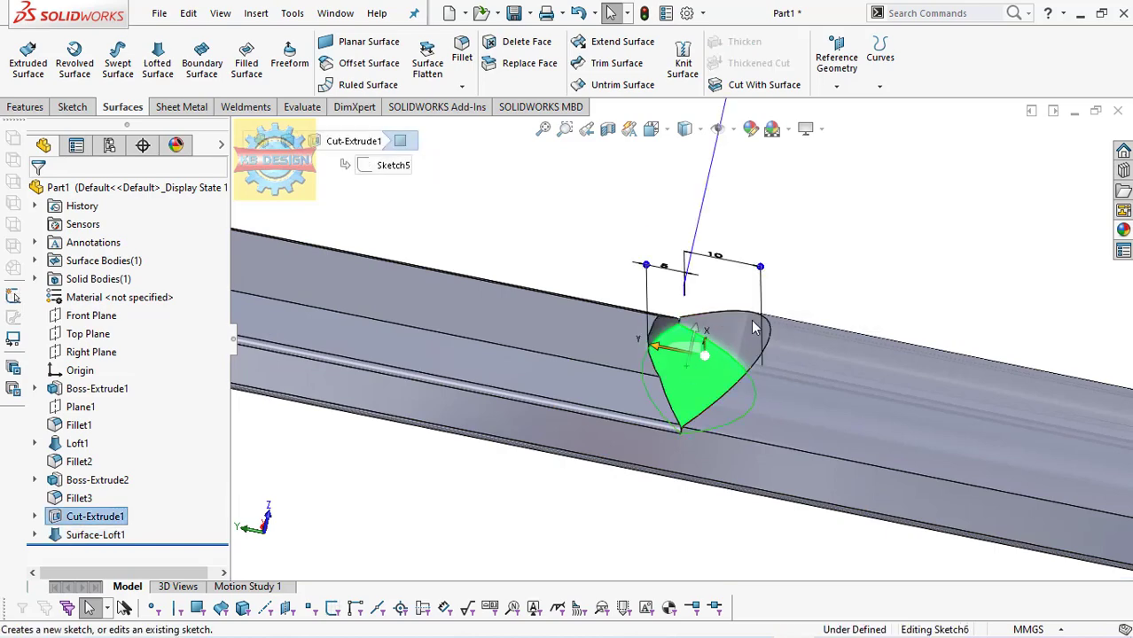
click(691, 291)
click(282, 61)
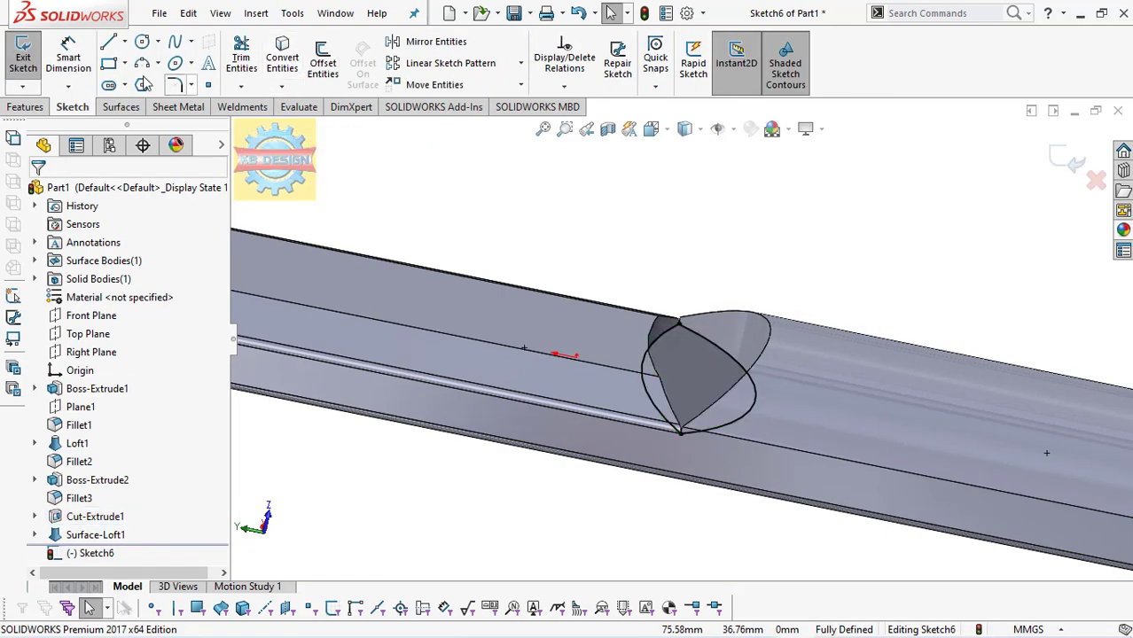
click(25, 62)
Step: Extrude Sketch6 as a boss up to Surface-Loft1
click(25, 107)
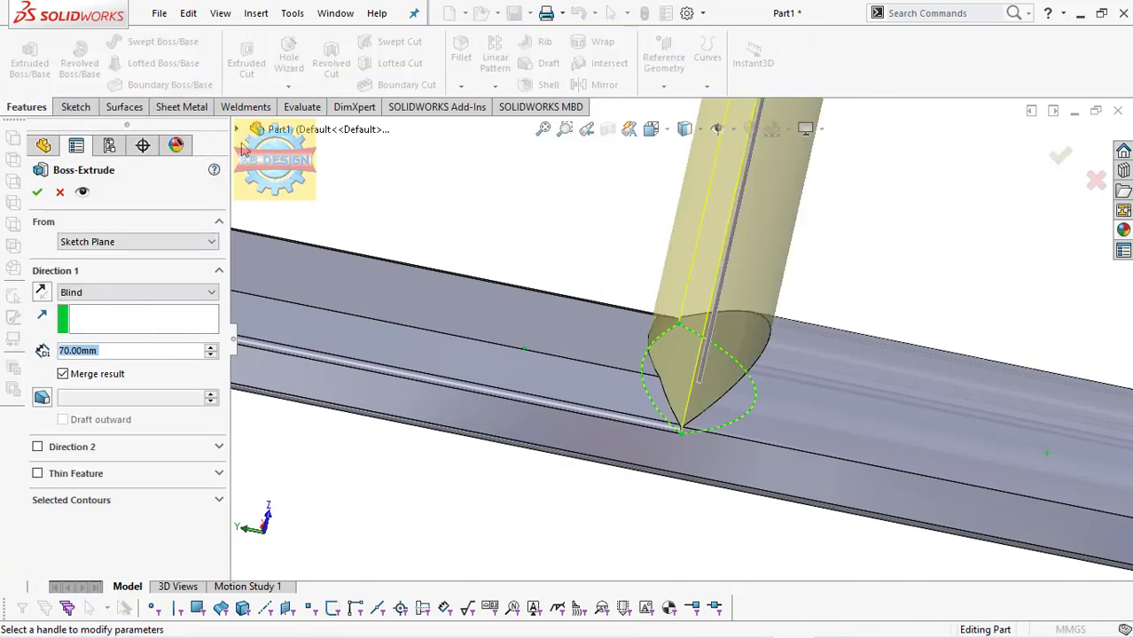
click(251, 131)
click(296, 480)
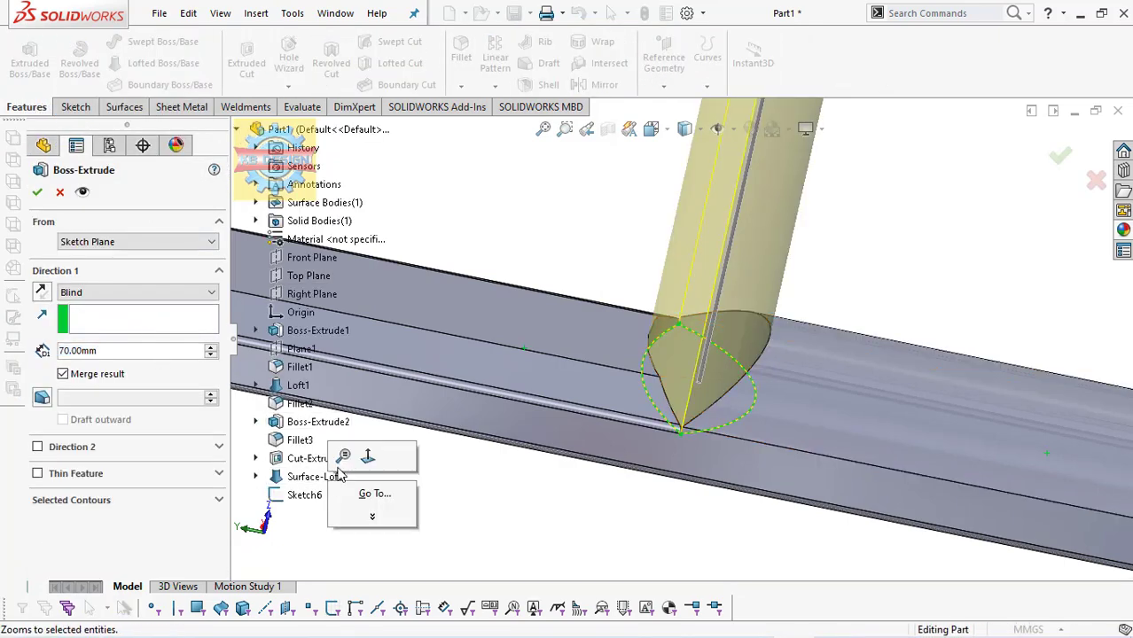
click(94, 292)
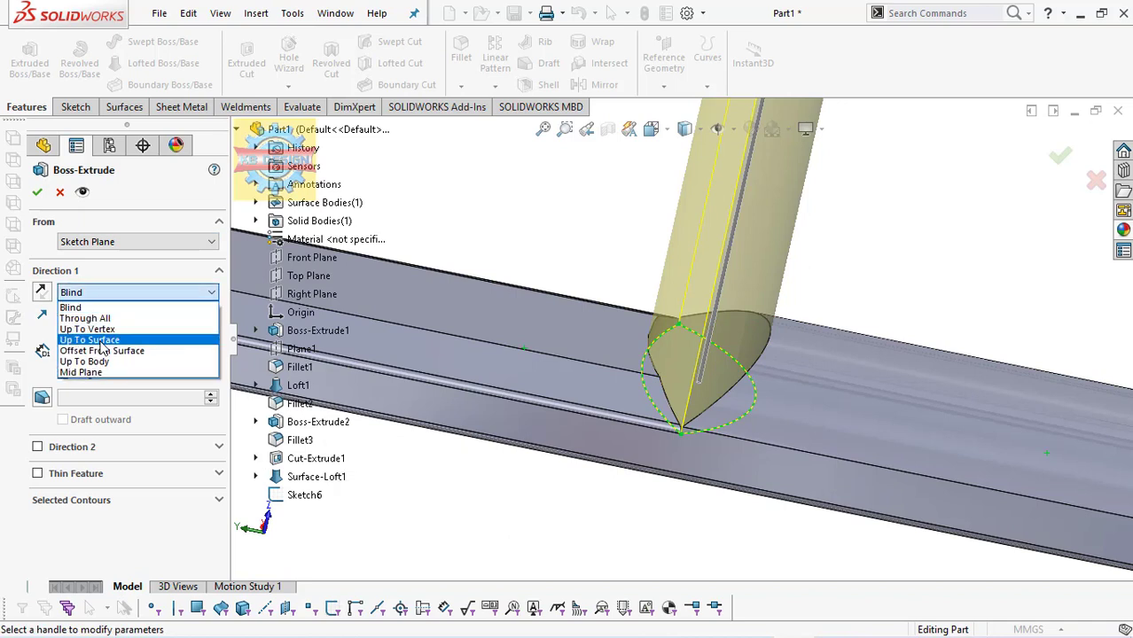
click(100, 343)
click(295, 478)
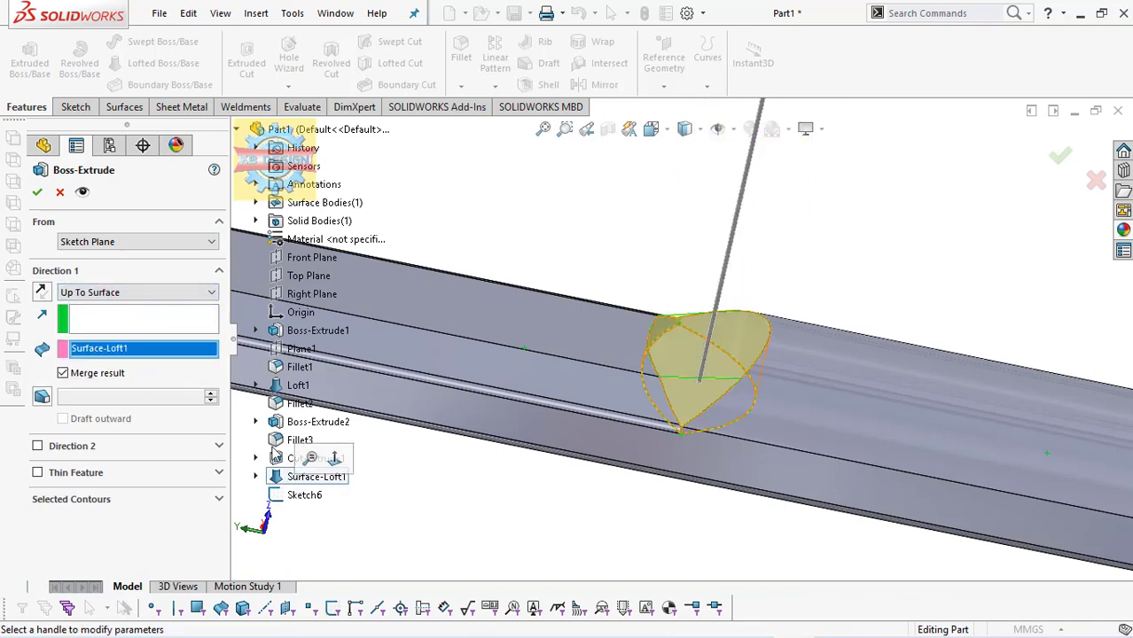
click(36, 191)
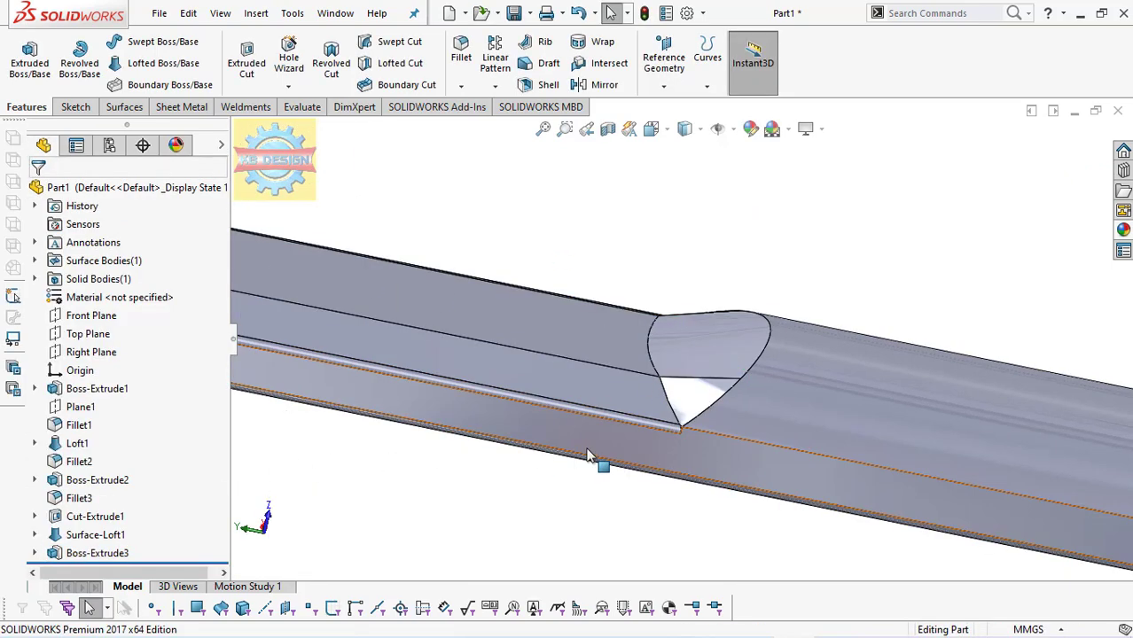
Step: Zoom to fit and round the slab's outer top edge chain with a 2 mm fillet
click(35, 534)
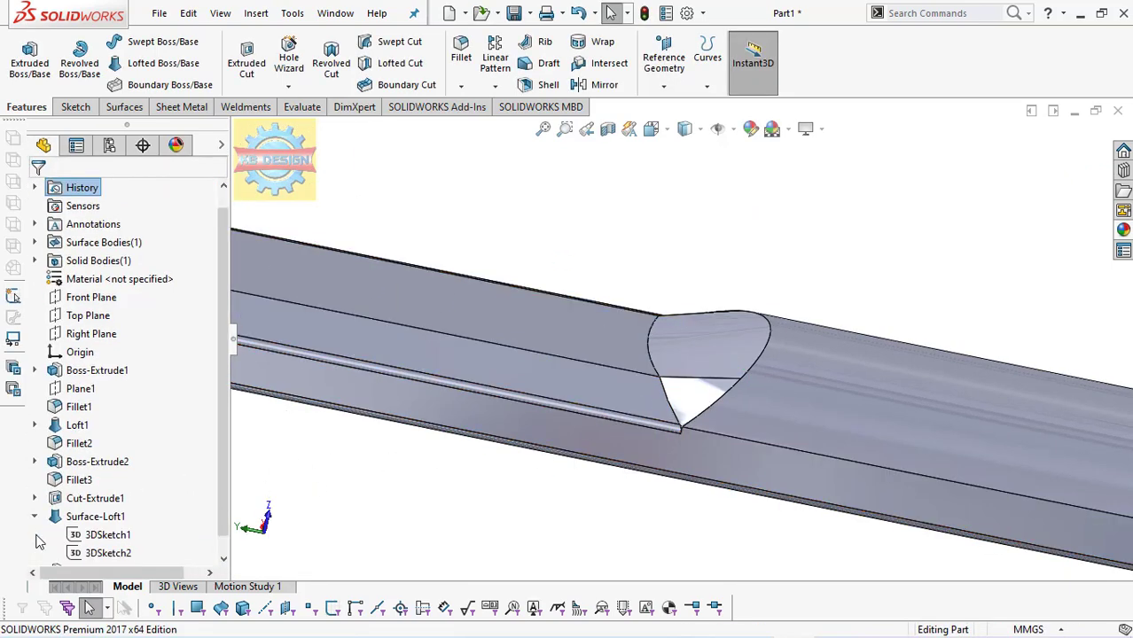
click(35, 519)
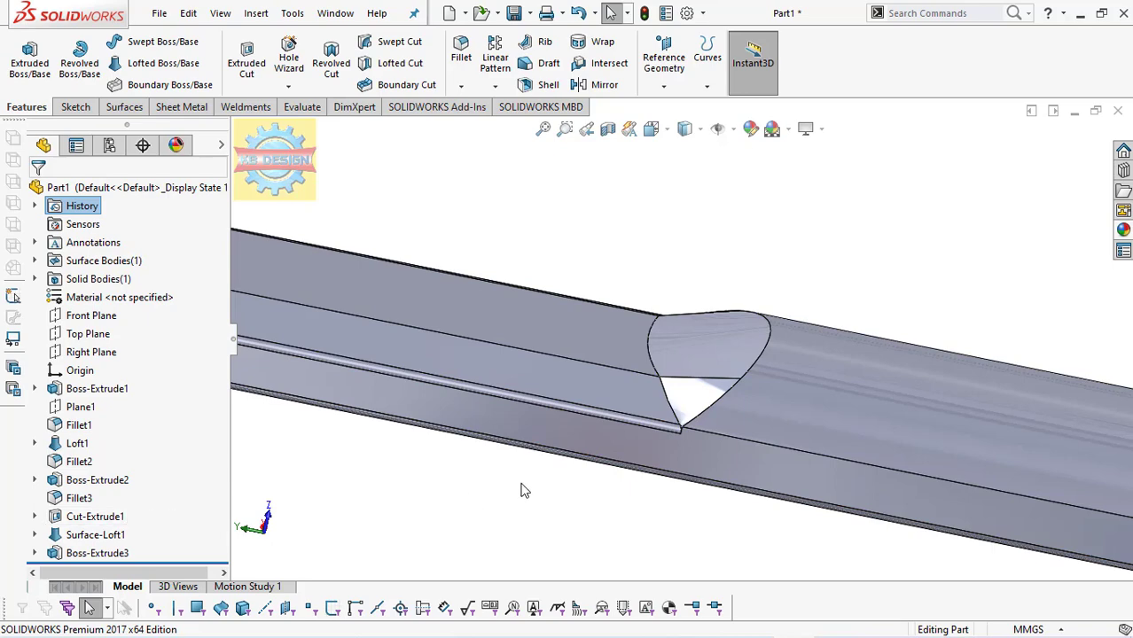
key(z)
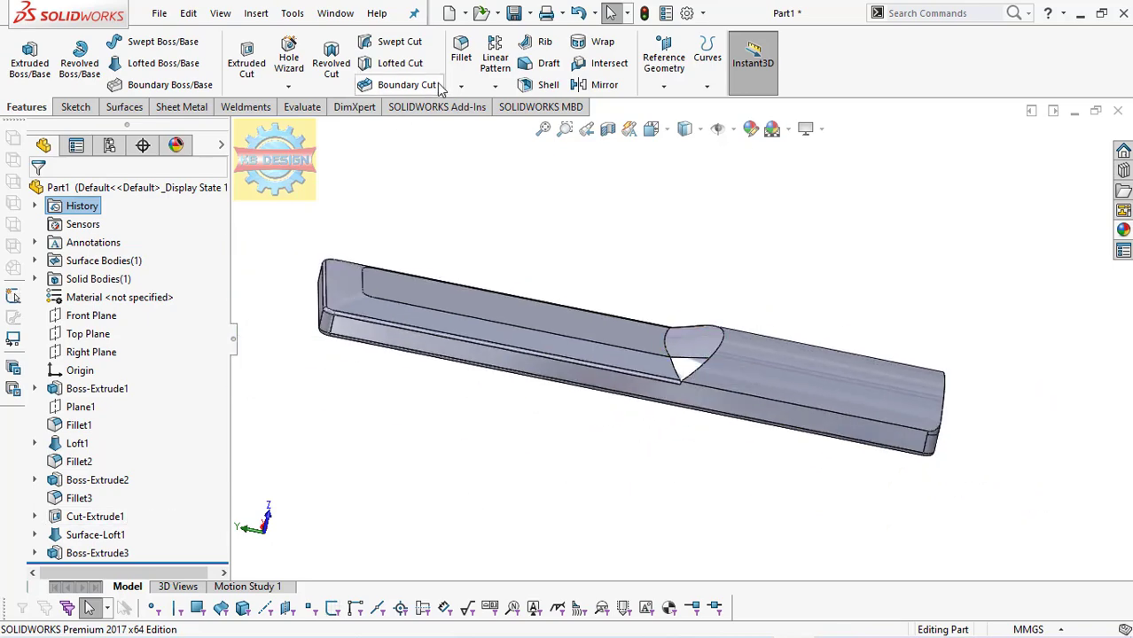
click(461, 53)
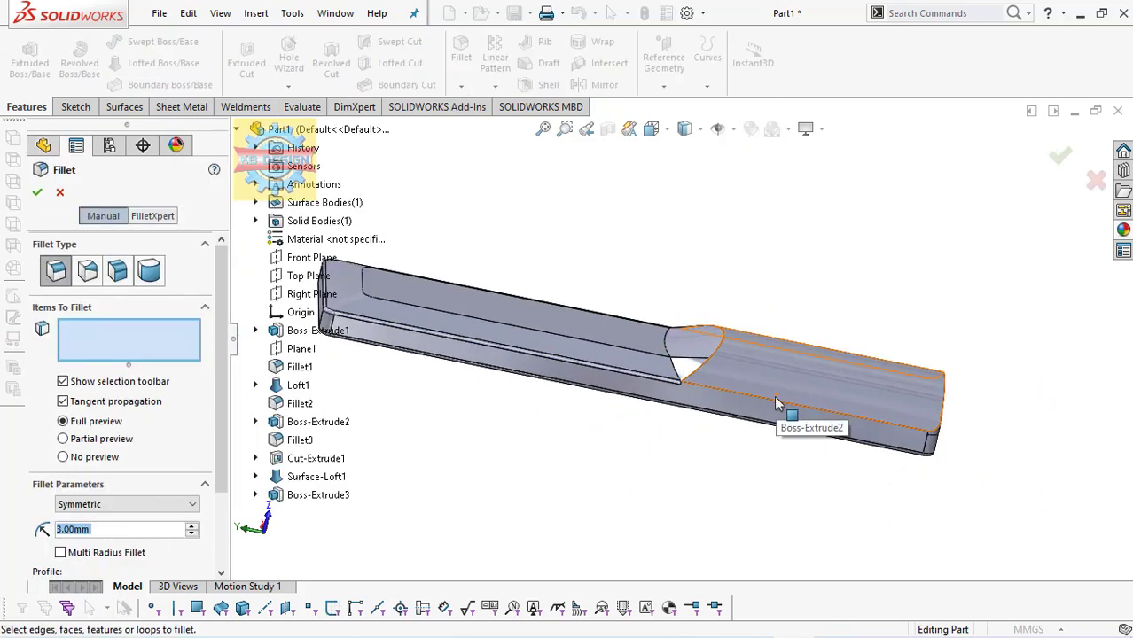
click(774, 407)
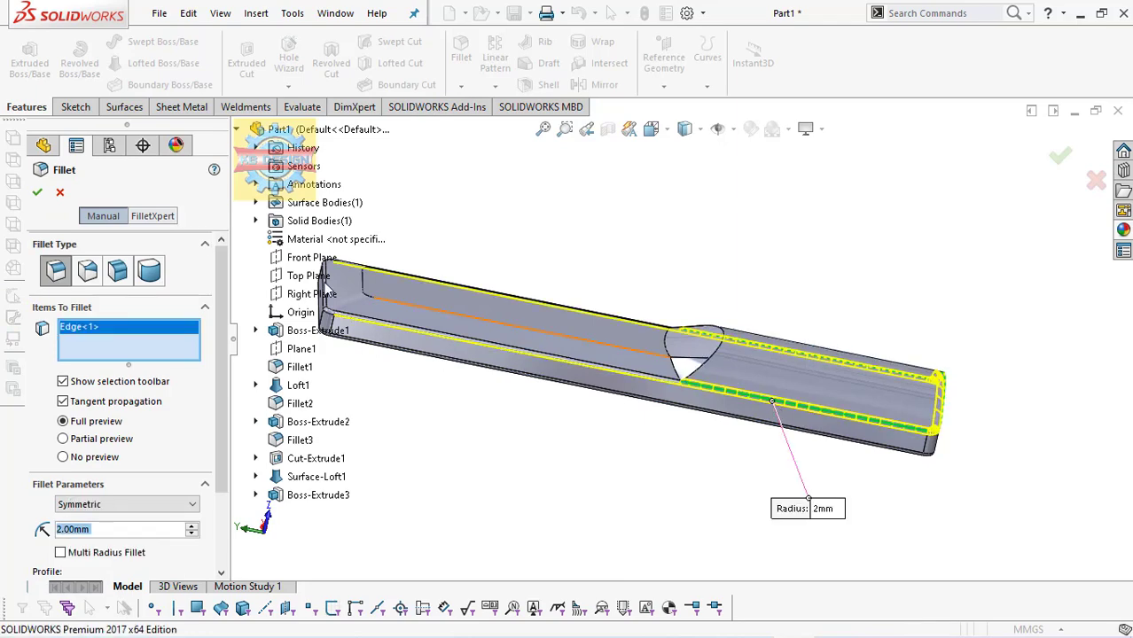
click(39, 193)
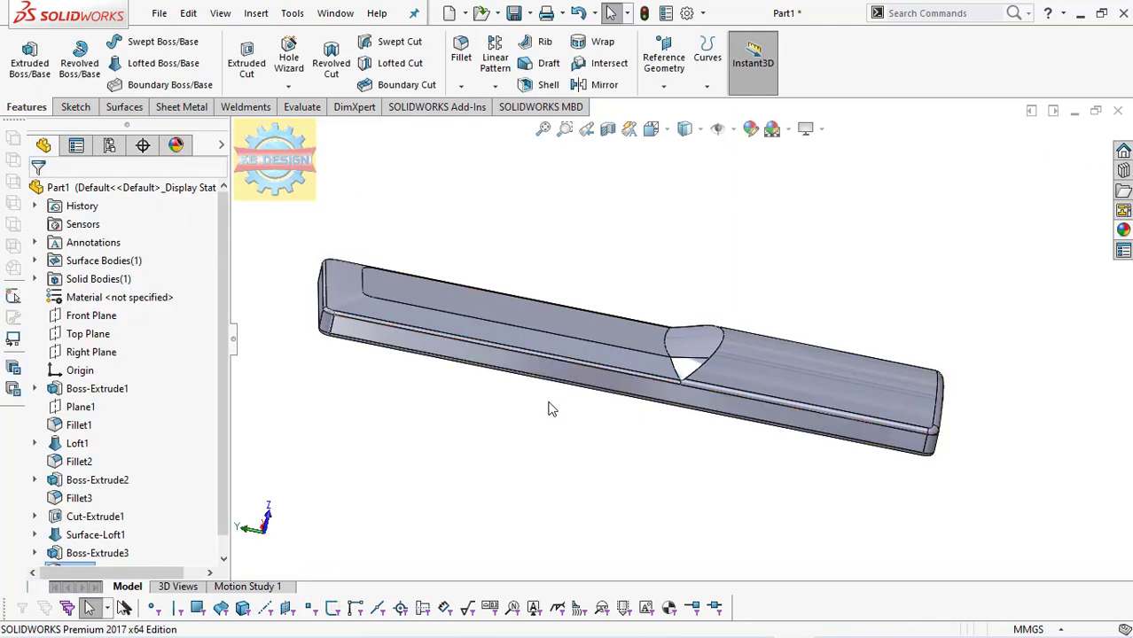
mouse_move(552, 413)
middle_down()
mouse_move(589, 380)
mouse_move(613, 224)
middle_up()
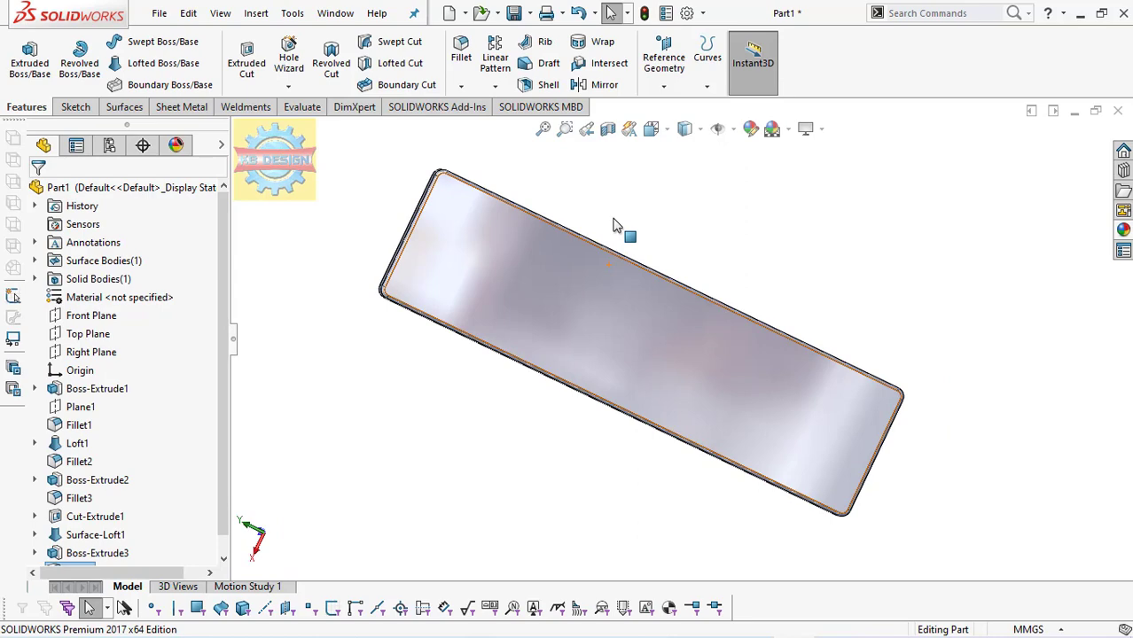
Step: Start Sketch7 on the remote's flat back face, viewed face-on
click(713, 348)
click(866, 300)
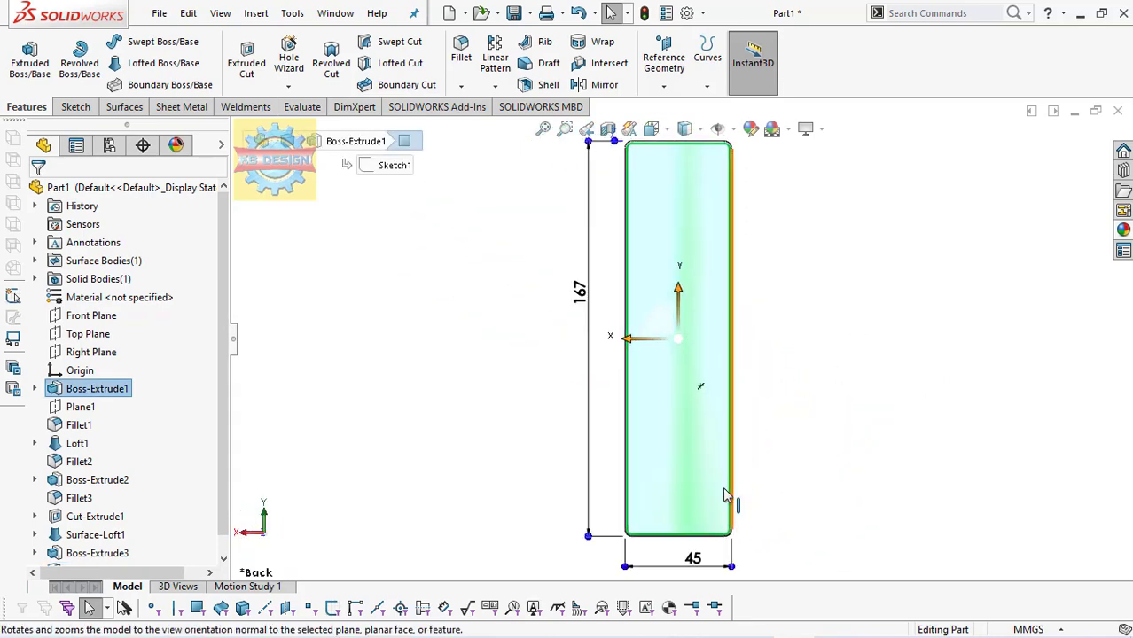
scroll(725, 505, down, 3)
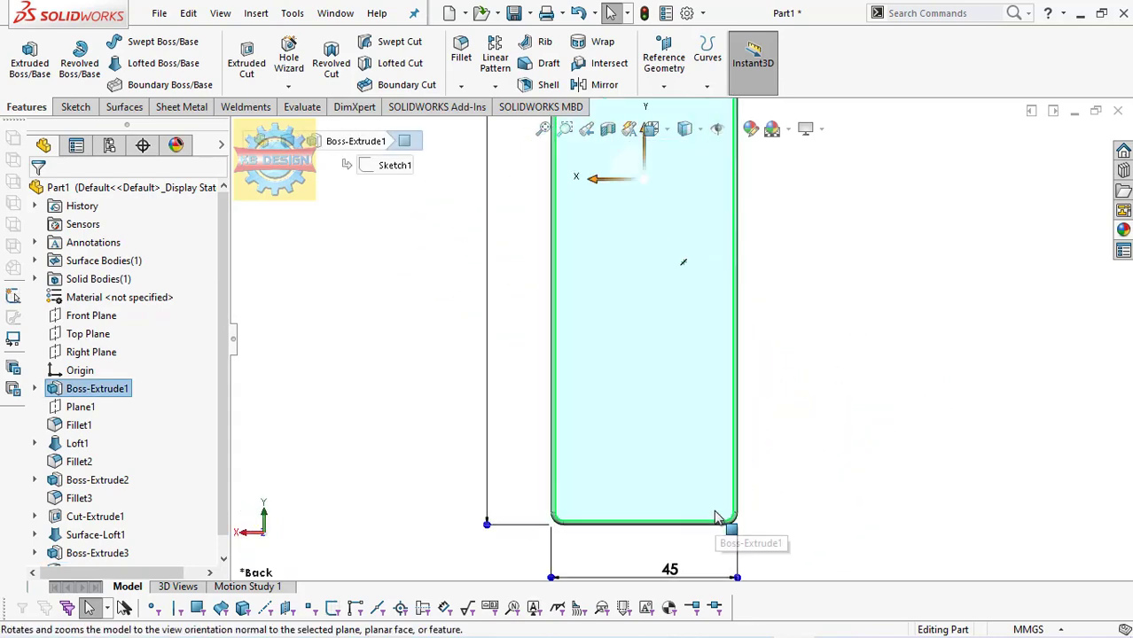
click(89, 106)
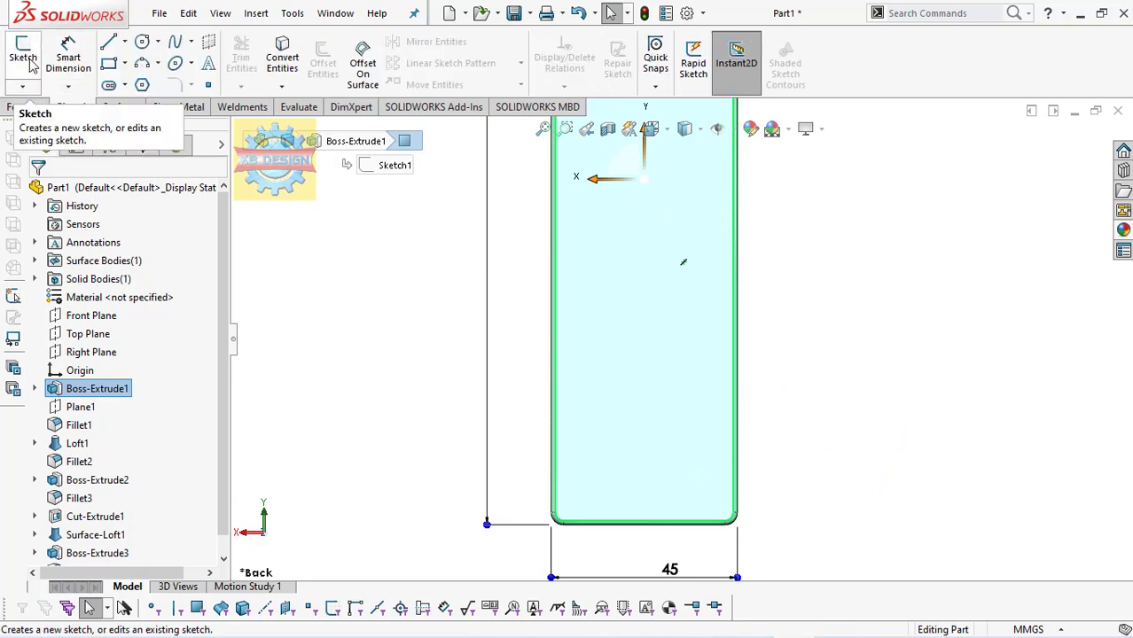
click(26, 61)
click(108, 63)
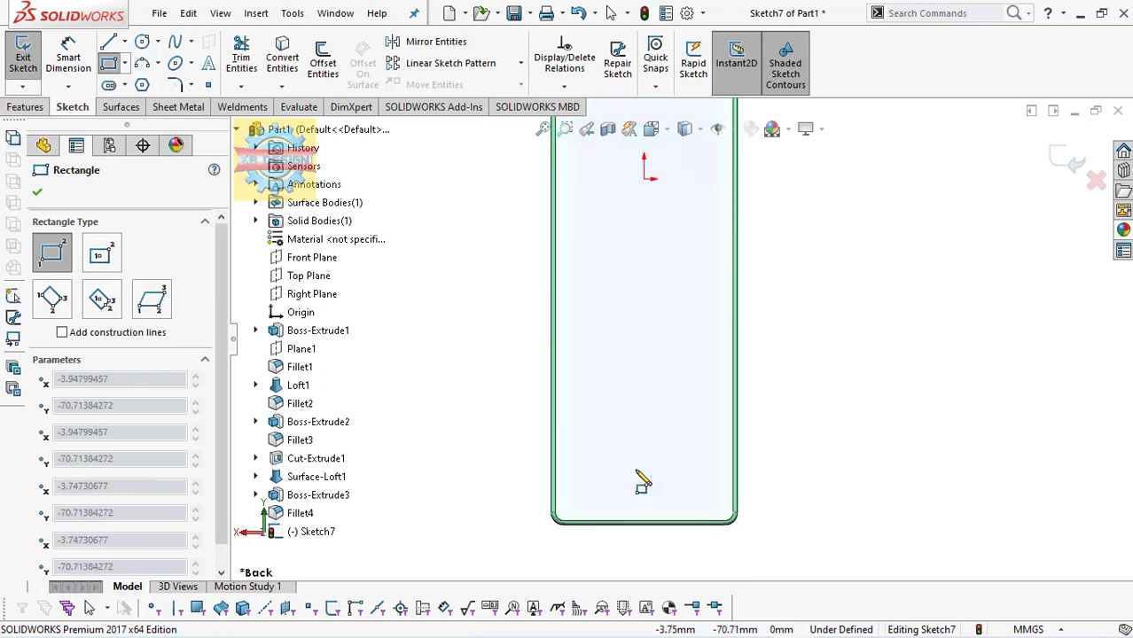
Step: Draw a small rectangle near the bottom and a centerline down to the bottom edge
click(626, 454)
click(670, 471)
scroll(671, 479, down, 2)
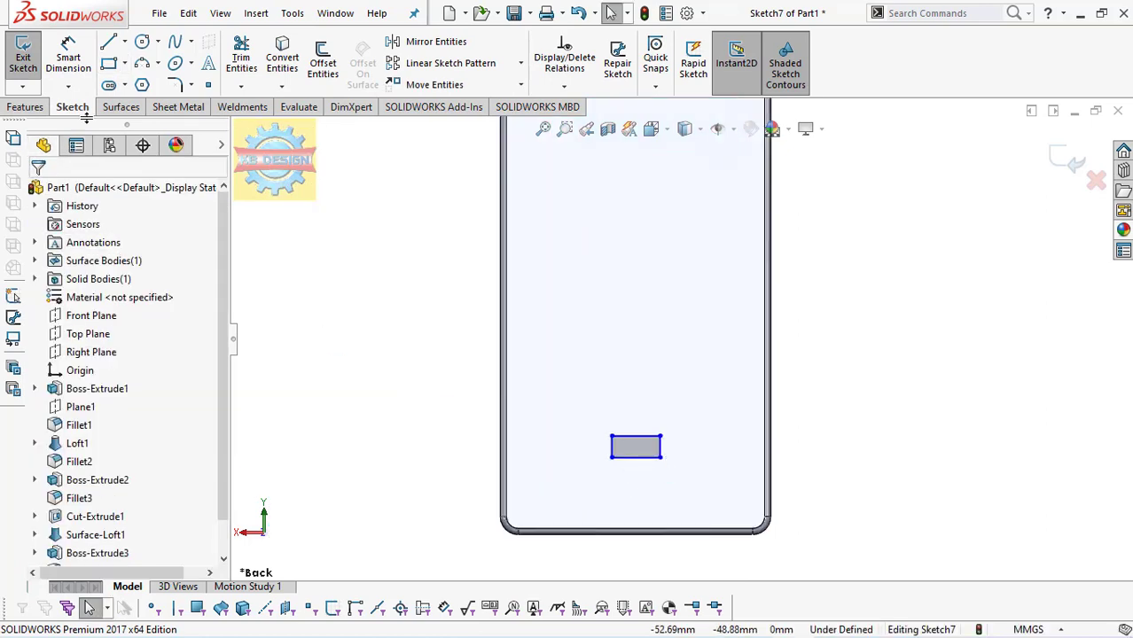
click(124, 41)
click(146, 83)
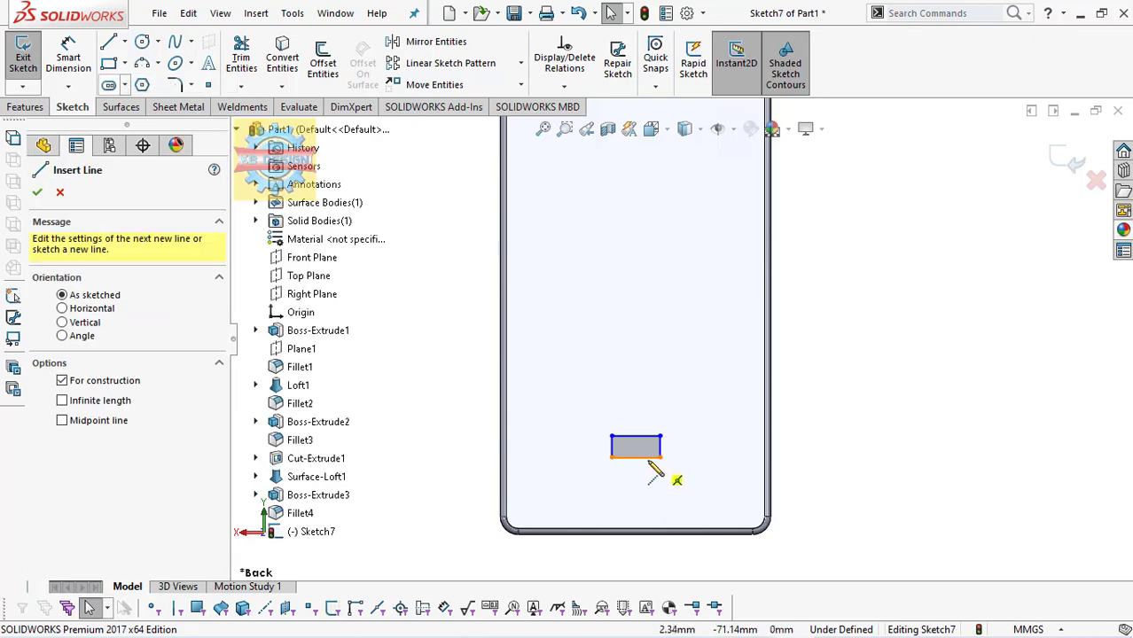
drag(634, 457, 634, 528)
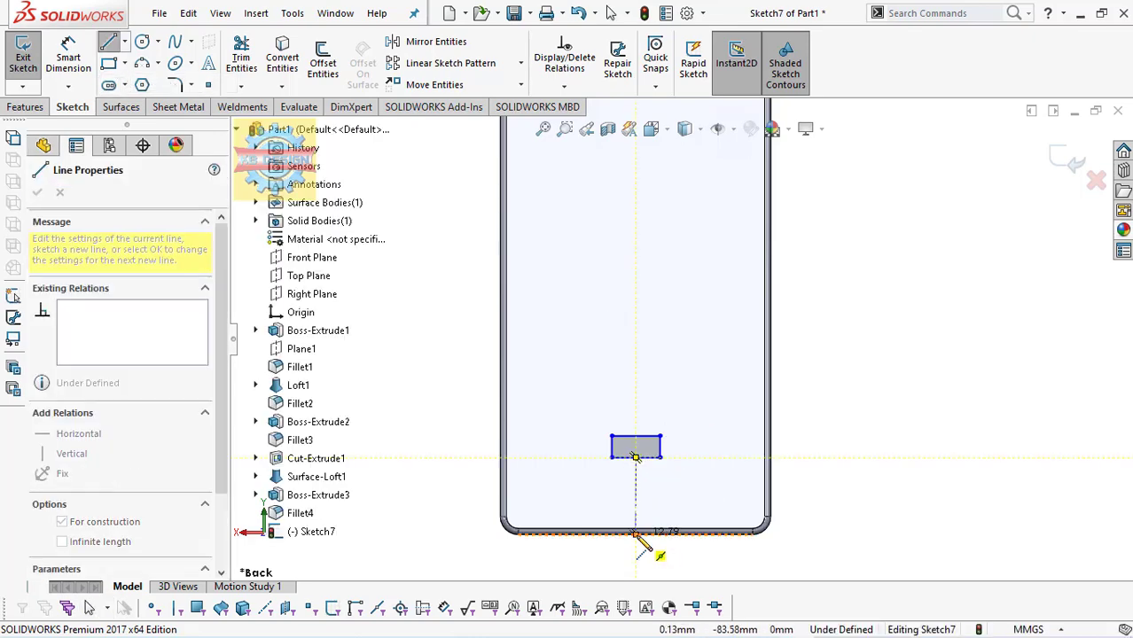
key(Escape)
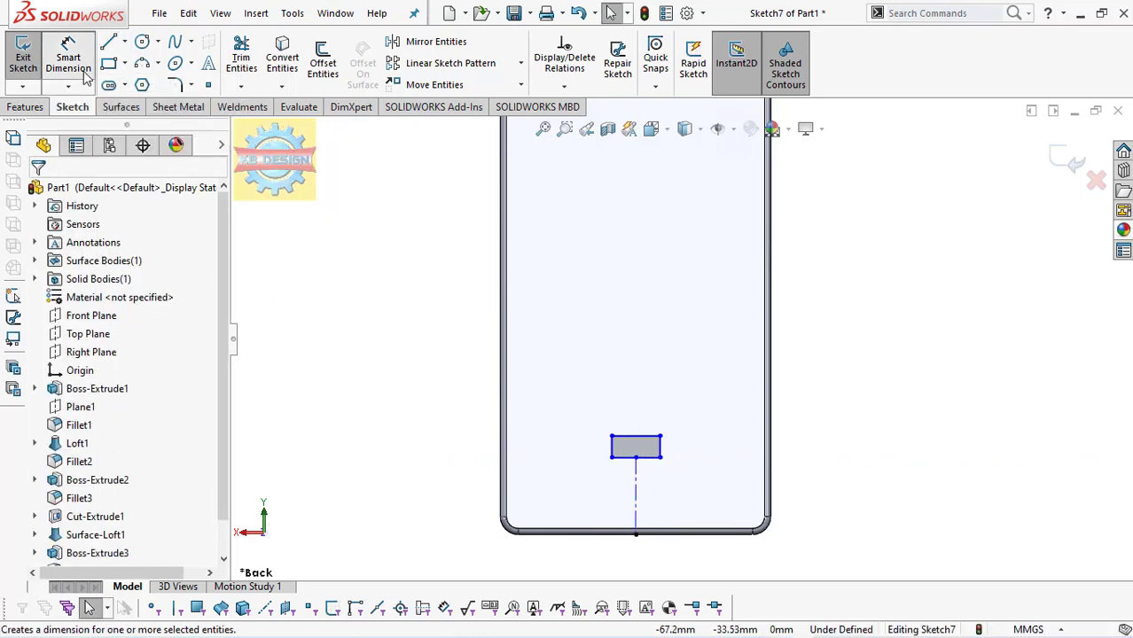
Step: Make the centerline vertical and 22 mm long
click(68, 58)
click(634, 492)
click(810, 503)
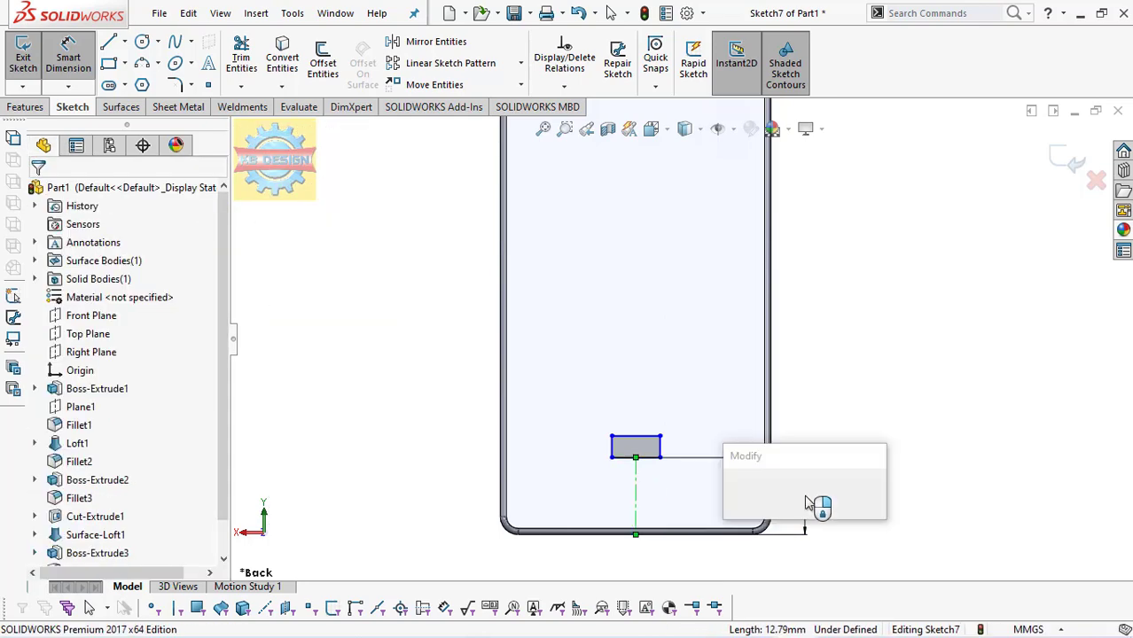
text(22)
key(Return)
key(Escape)
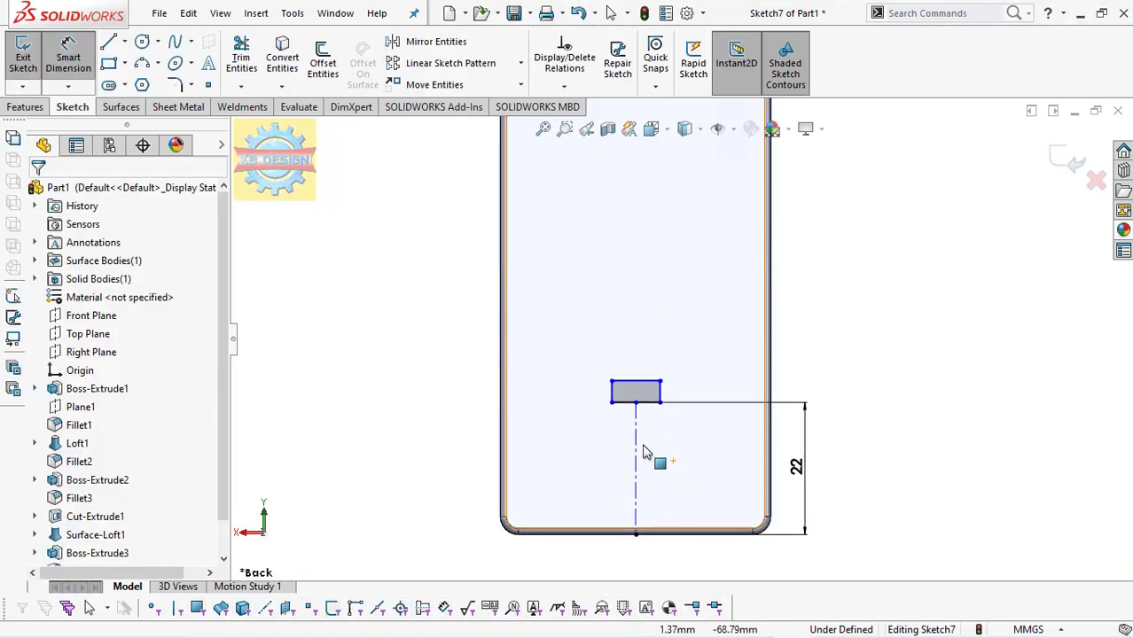
click(637, 452)
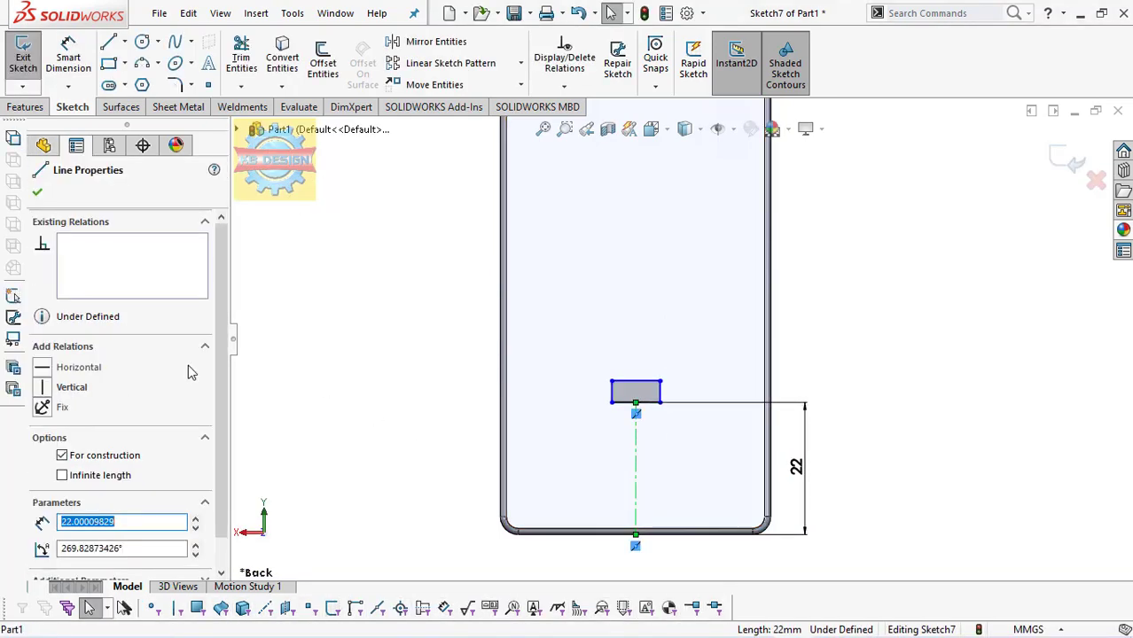
click(45, 388)
key(Escape)
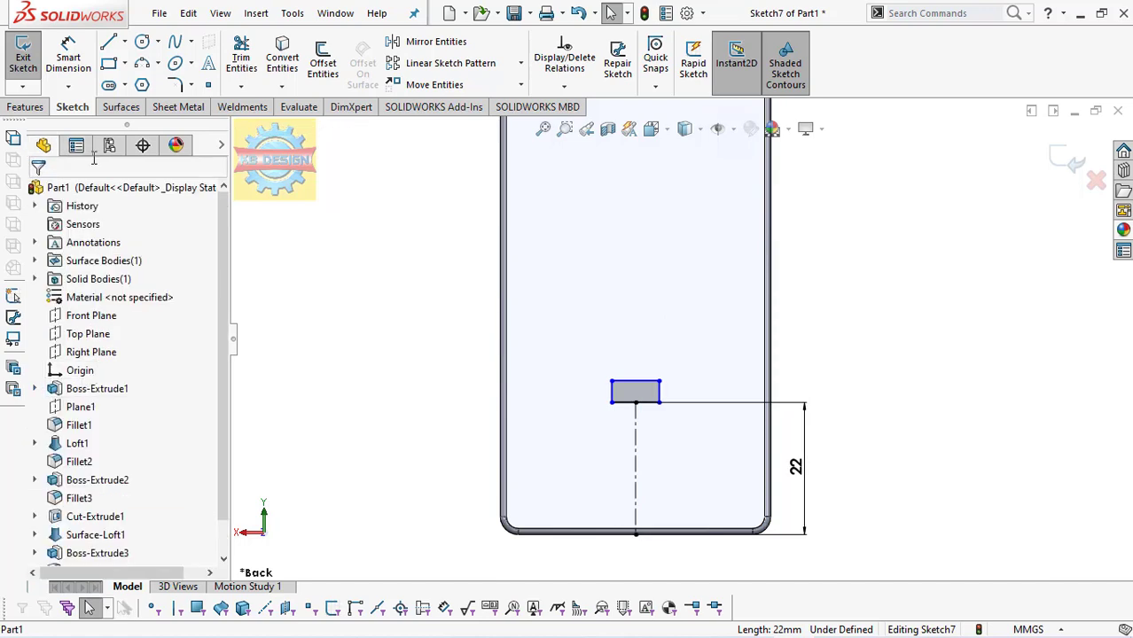
Step: Dimension the rectangle 10 mm wide and 5 mm high
click(80, 71)
click(640, 391)
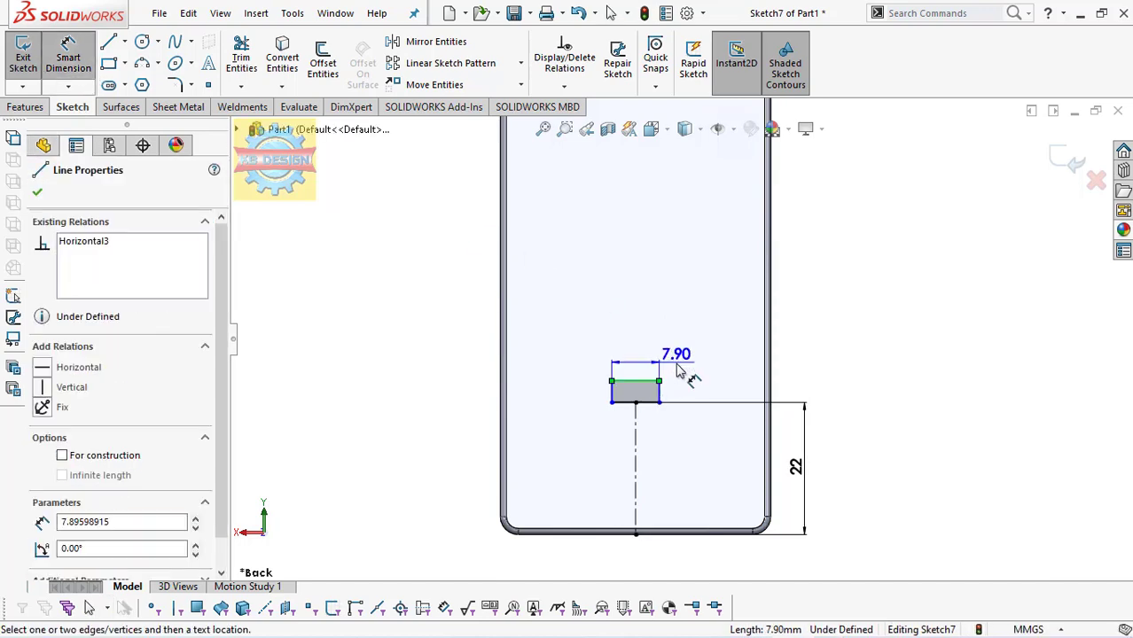
click(676, 441)
text(10)
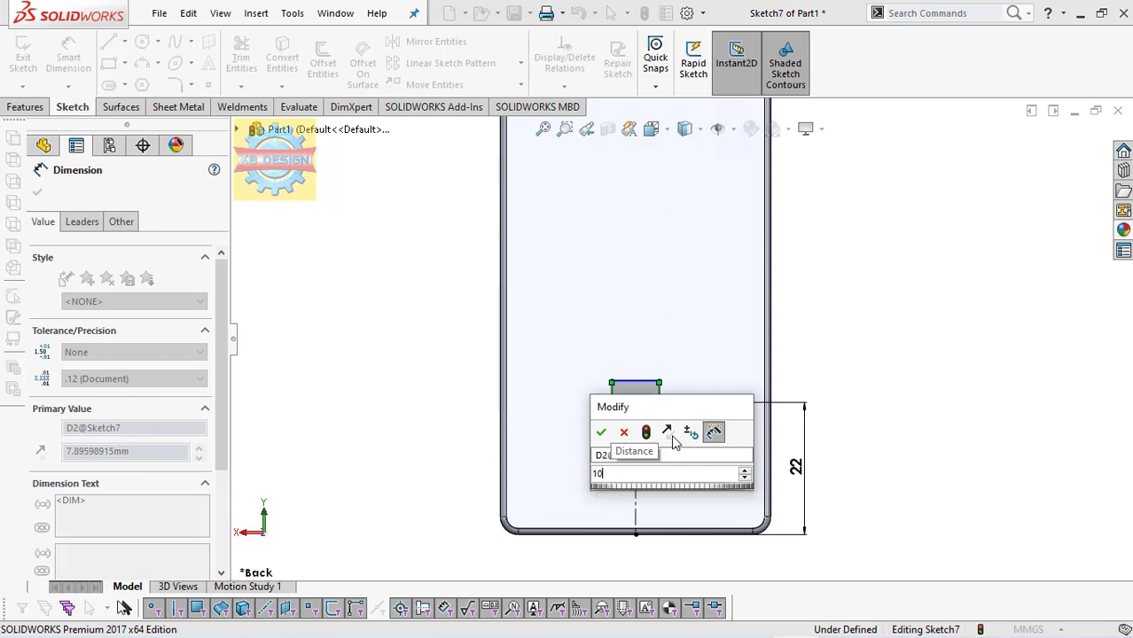
key(Return)
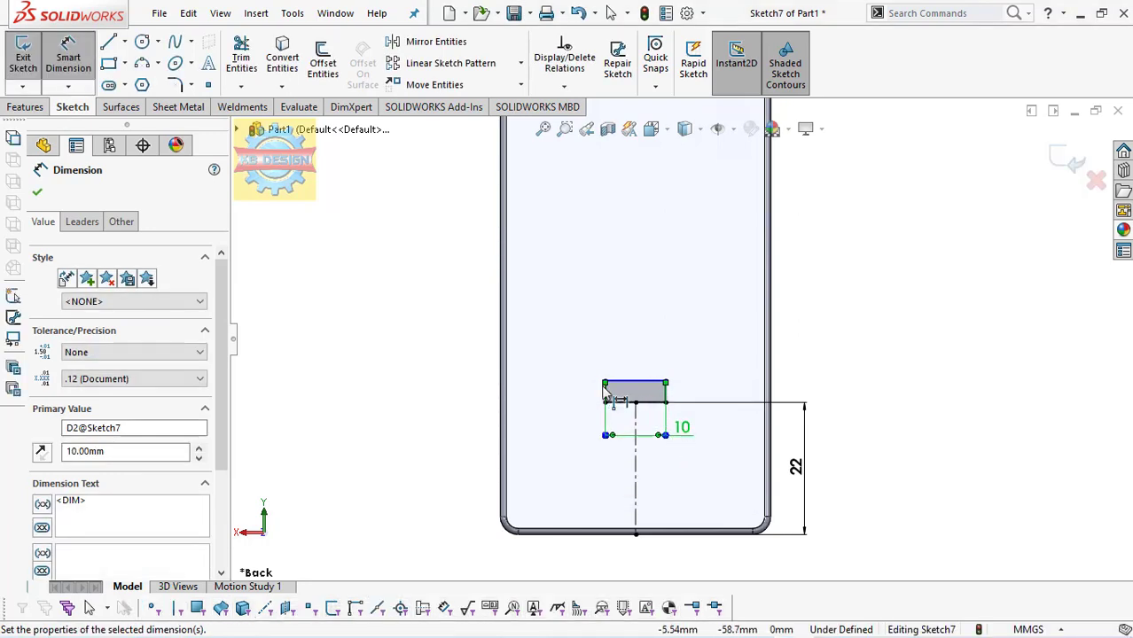
click(605, 401)
click(596, 454)
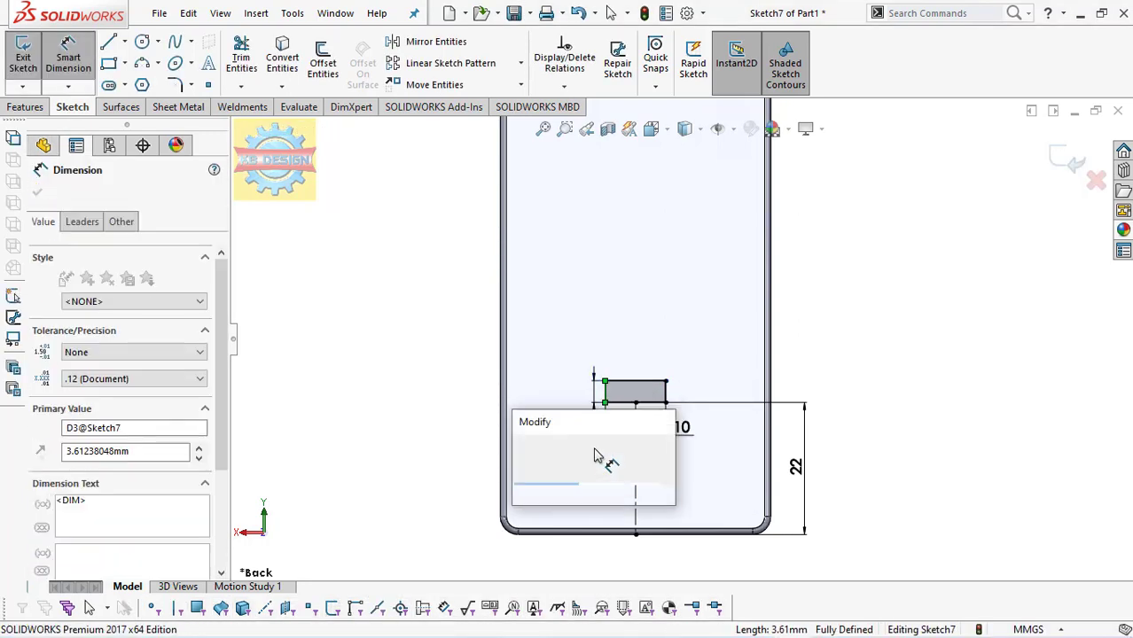
text(5)
key(Return)
key(Escape)
Step: Begin a linear sketch pattern of the rectangle
scroll(716, 363, down, 1)
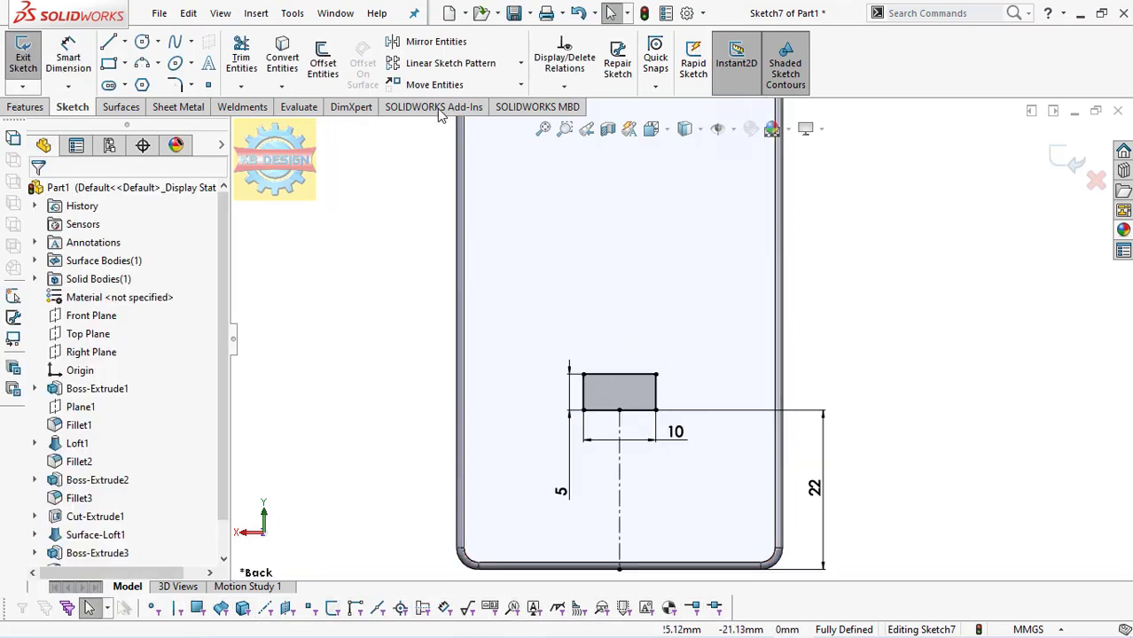
click(451, 64)
click(615, 392)
text(14)
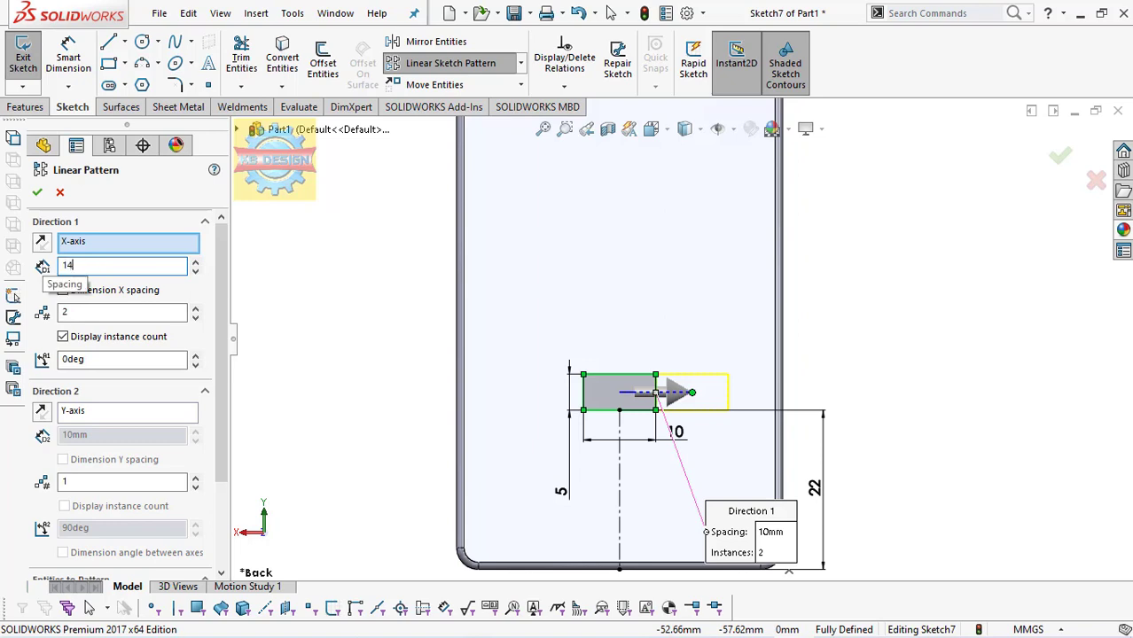
Step: Pattern the rectangle into two instances spaced 14 mm apart
key(Return)
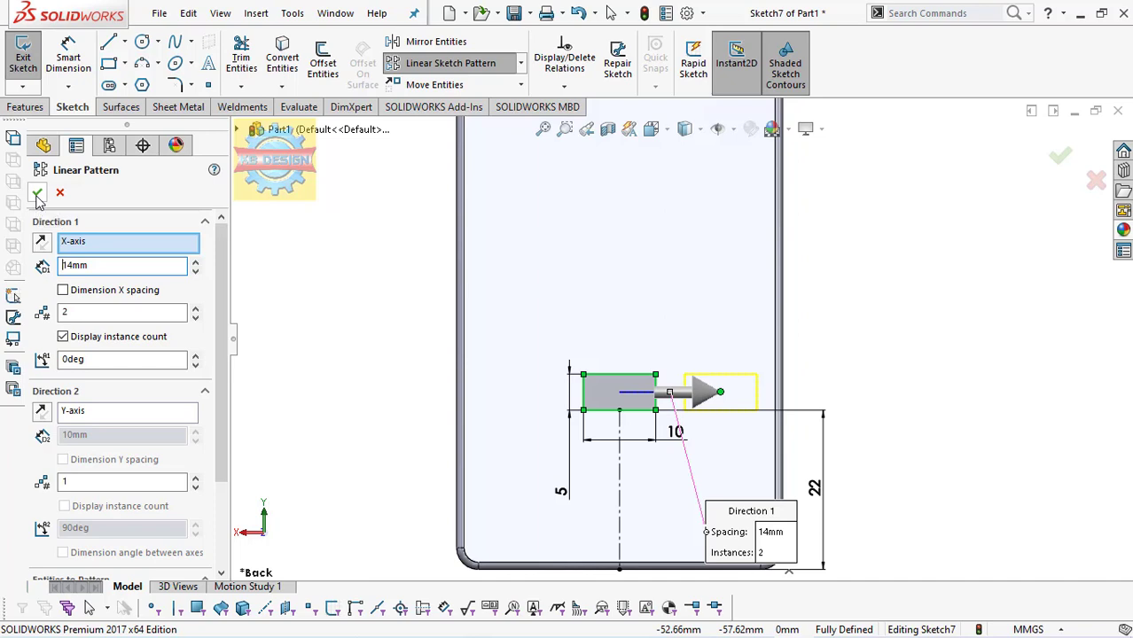
click(37, 194)
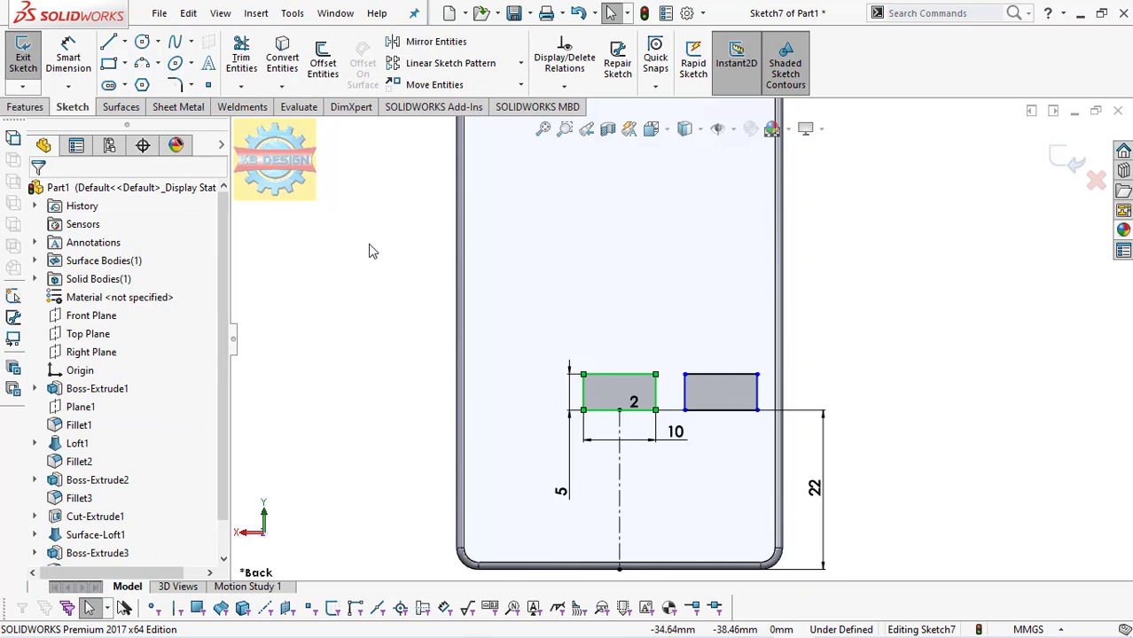
Step: Draw a three-point arc closing the right rectangle's end between its top and bottom corners
click(142, 65)
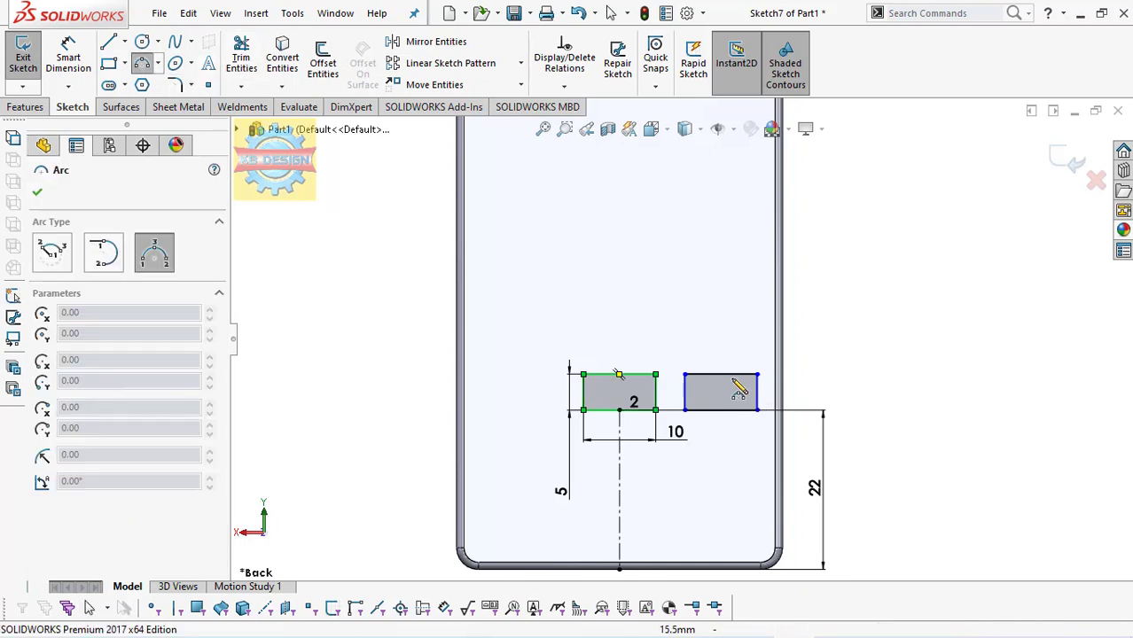
click(720, 374)
click(732, 410)
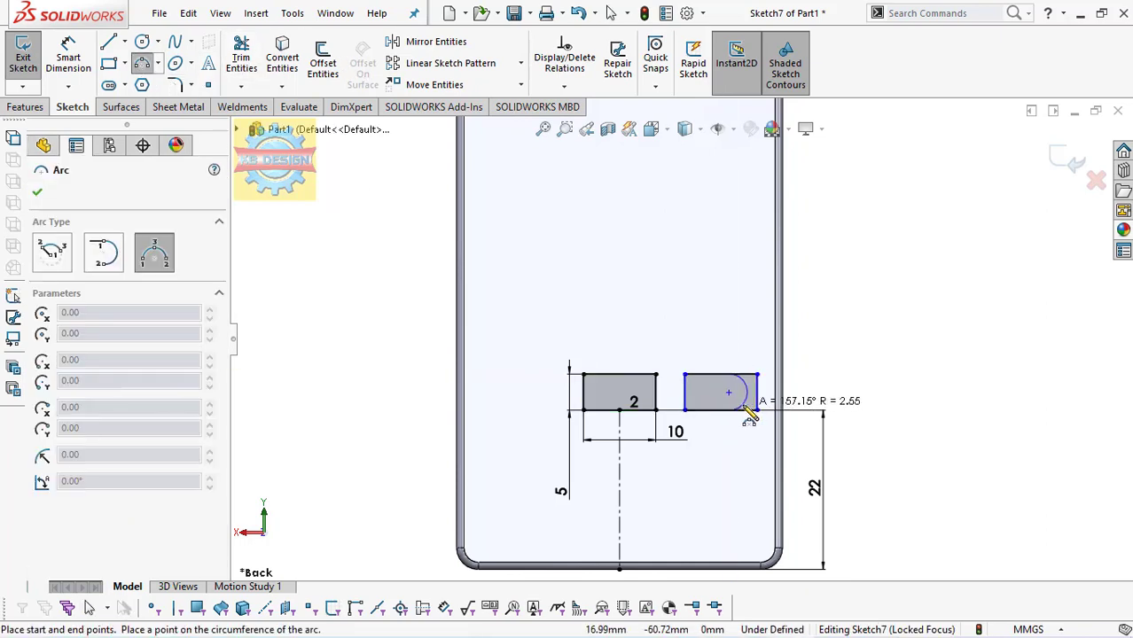
click(748, 418)
Step: Make the arc's two endpoints vertically aligned with an added relation
click(563, 86)
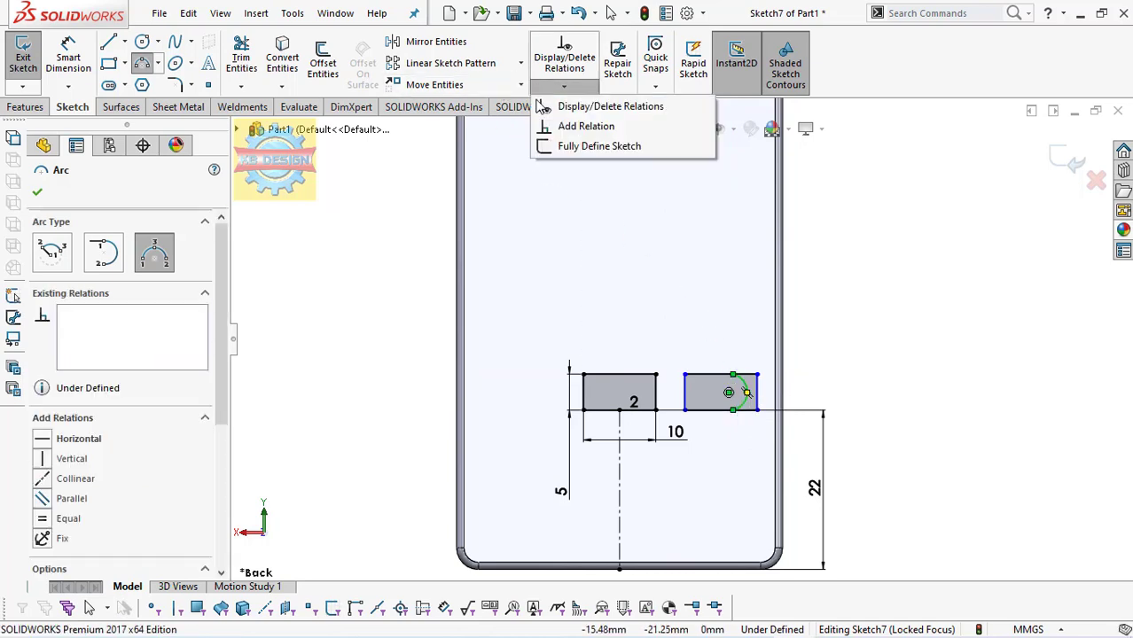
click(571, 130)
click(711, 374)
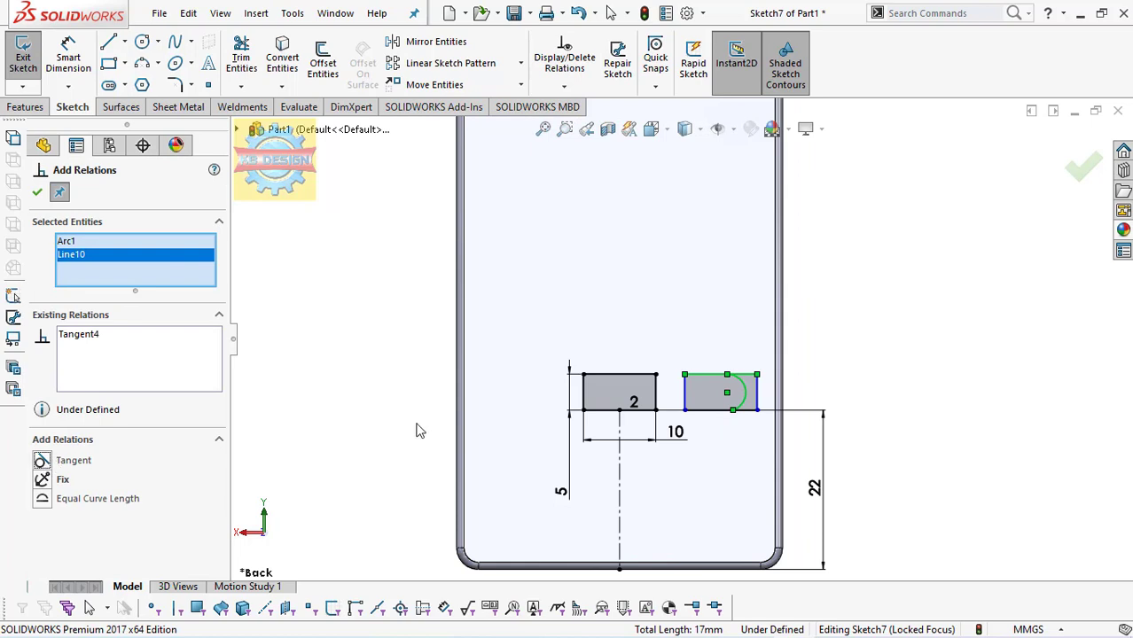
click(564, 86)
click(576, 124)
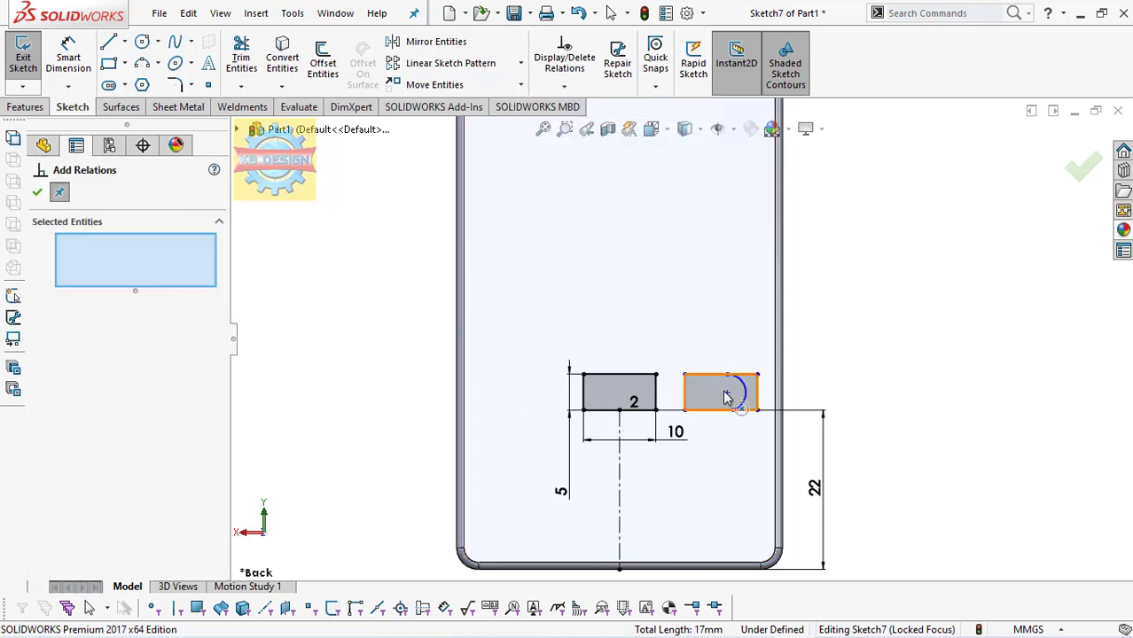
click(732, 410)
click(726, 375)
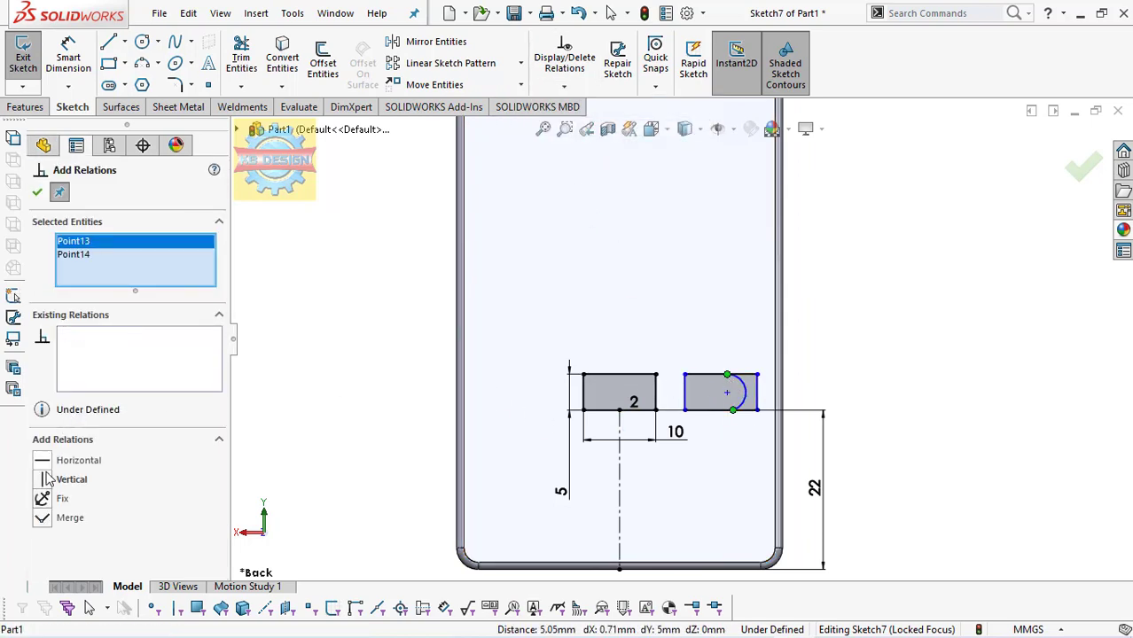
Step: Make the slot's rounded arc tangent to its adjoining straight edge
click(564, 86)
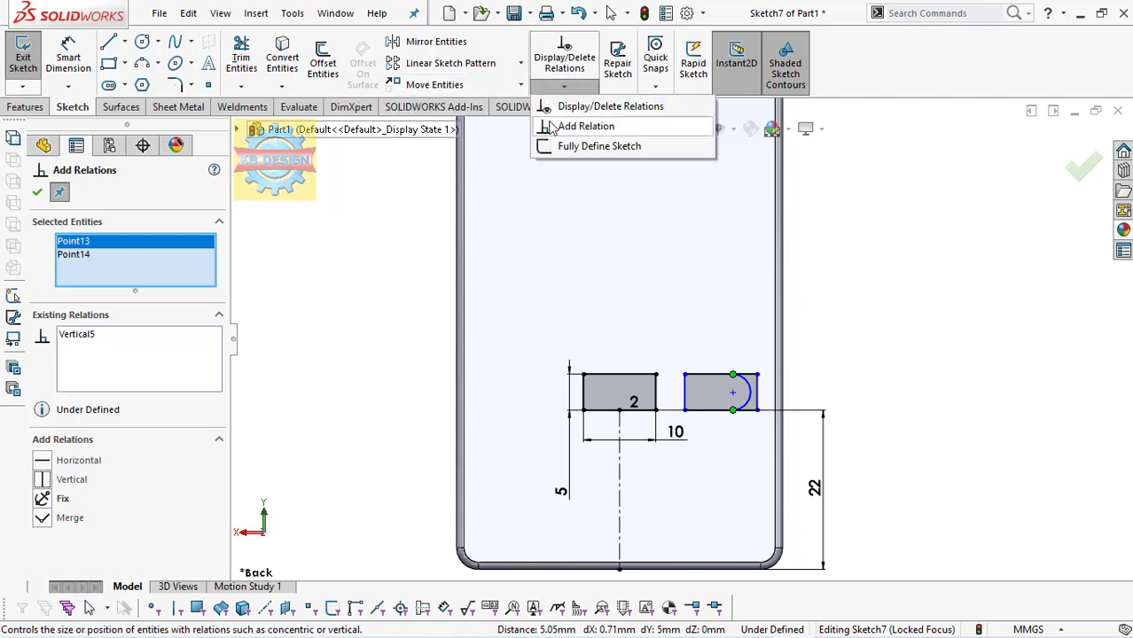
click(585, 124)
click(752, 396)
click(756, 390)
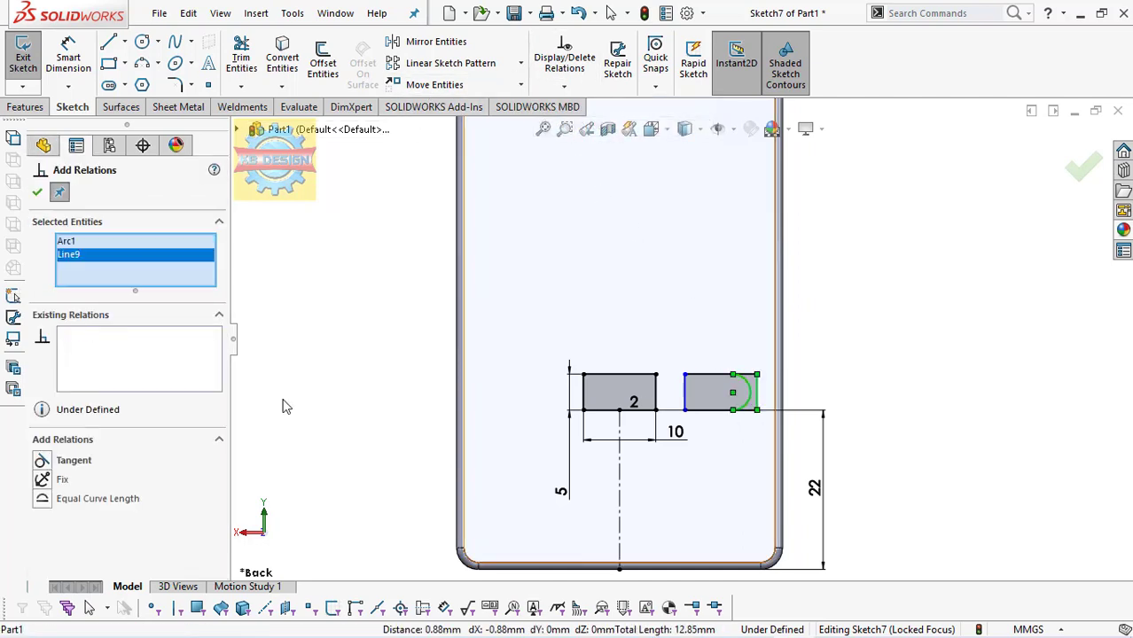
click(40, 462)
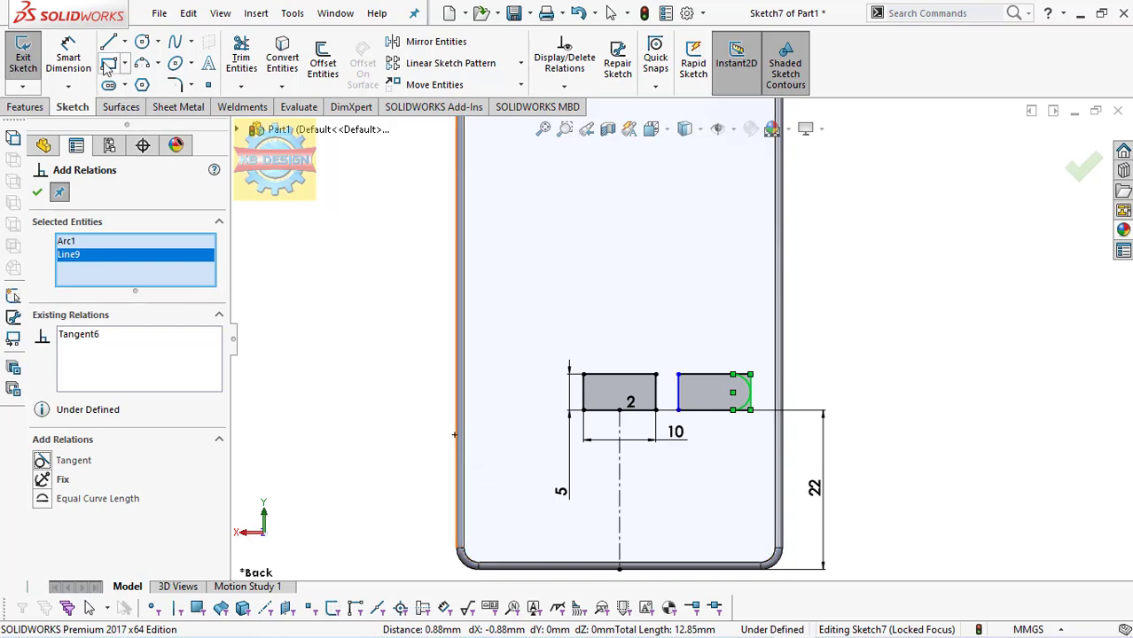
click(68, 55)
Step: Dimension the spacing between the right and middle slots to 14 mm
click(677, 394)
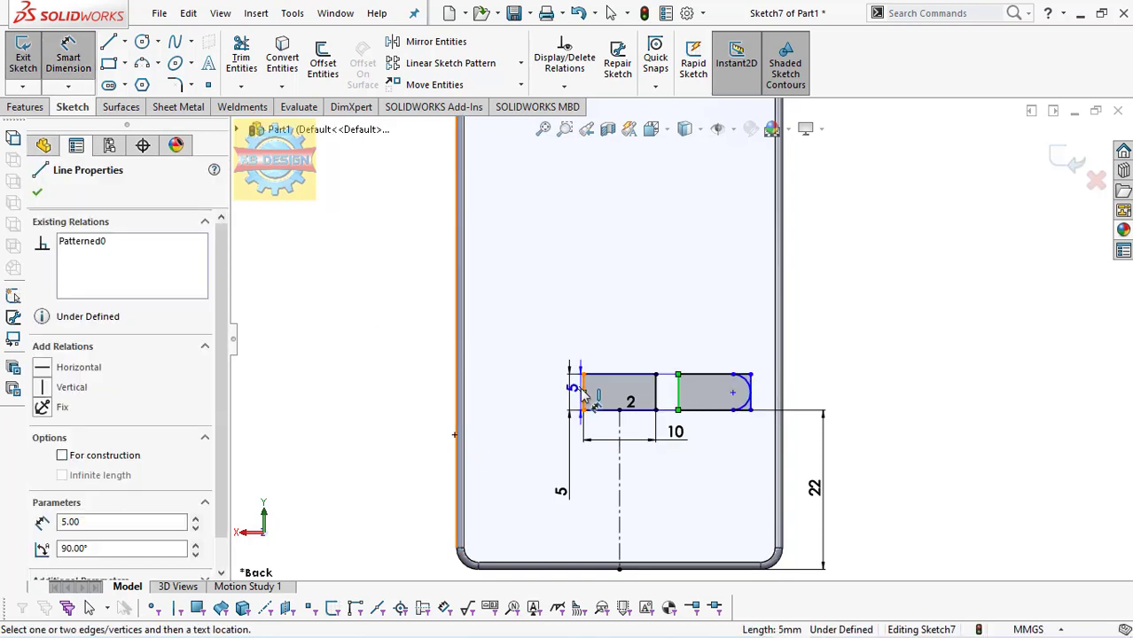
click(583, 392)
click(679, 494)
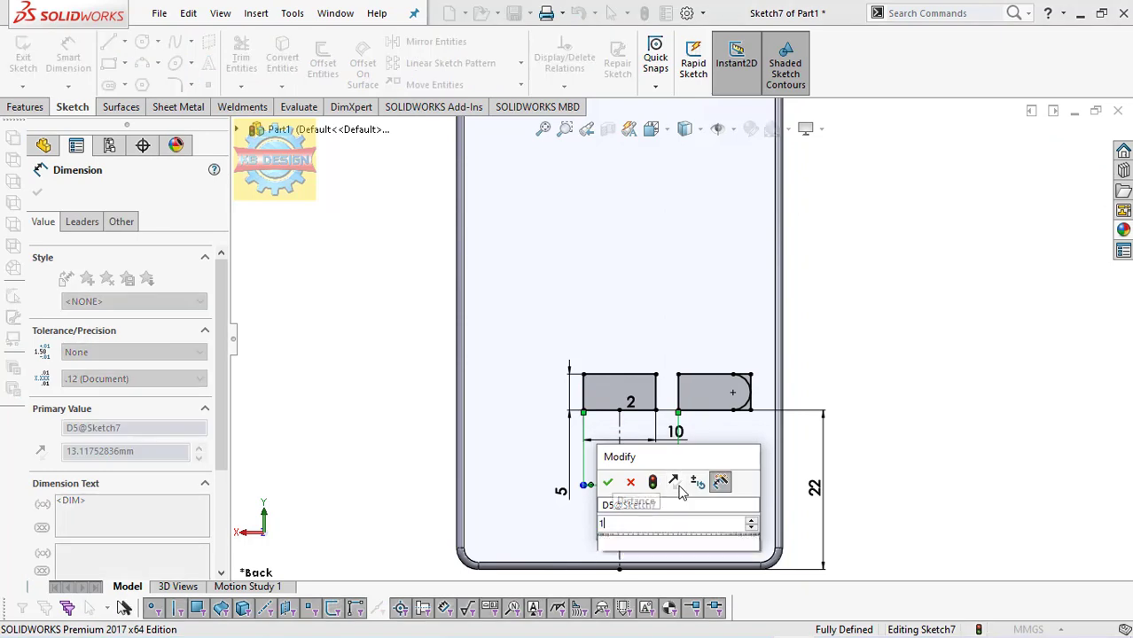
text(14)
key(Return)
Step: Trim away the straight vertical edge inside the slot's rounded end
scroll(802, 407, down, 2)
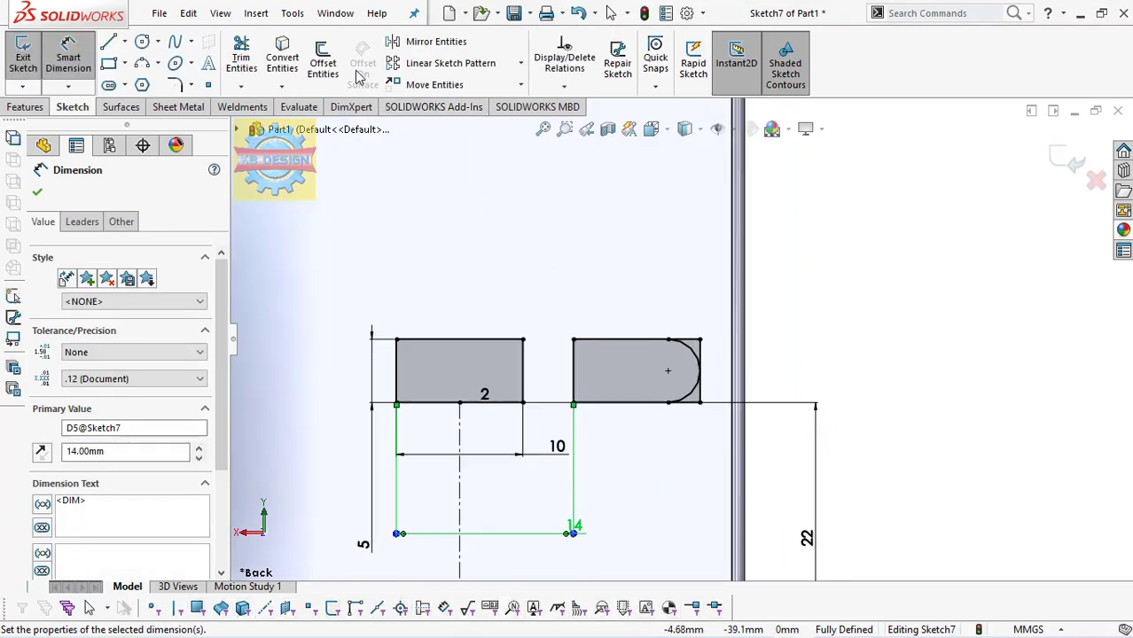
click(241, 58)
mouse_move(694, 338)
mouse_down()
mouse_move(711, 373)
mouse_move(700, 413)
mouse_up()
Step: Mirror the rounded slot about the vertical centerline onto the left side
scroll(684, 341, up, 3)
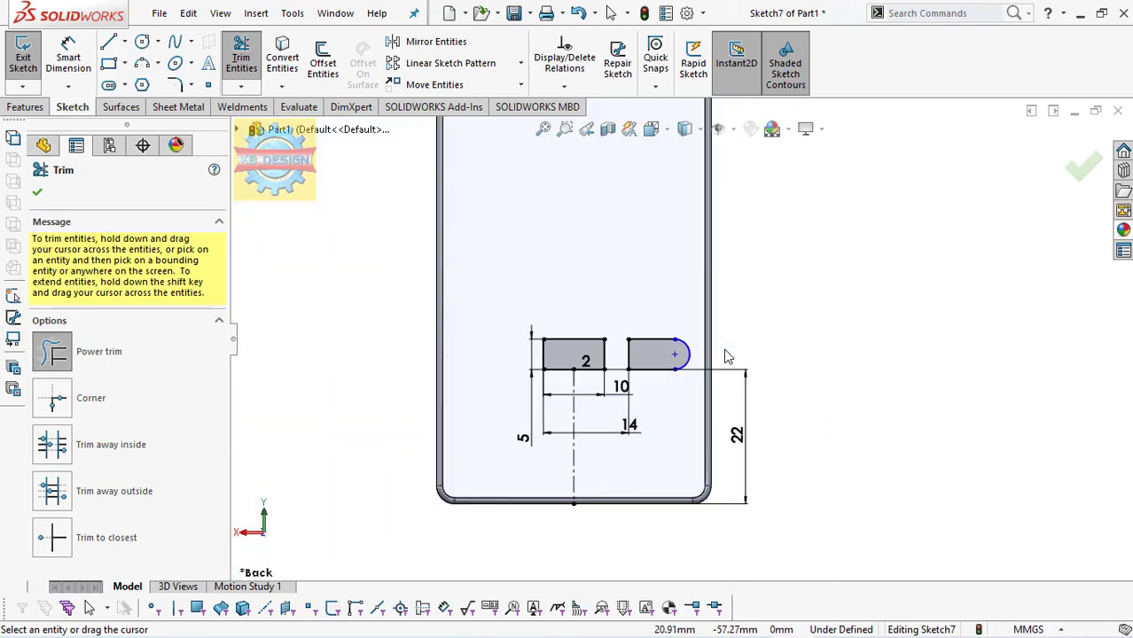
click(425, 42)
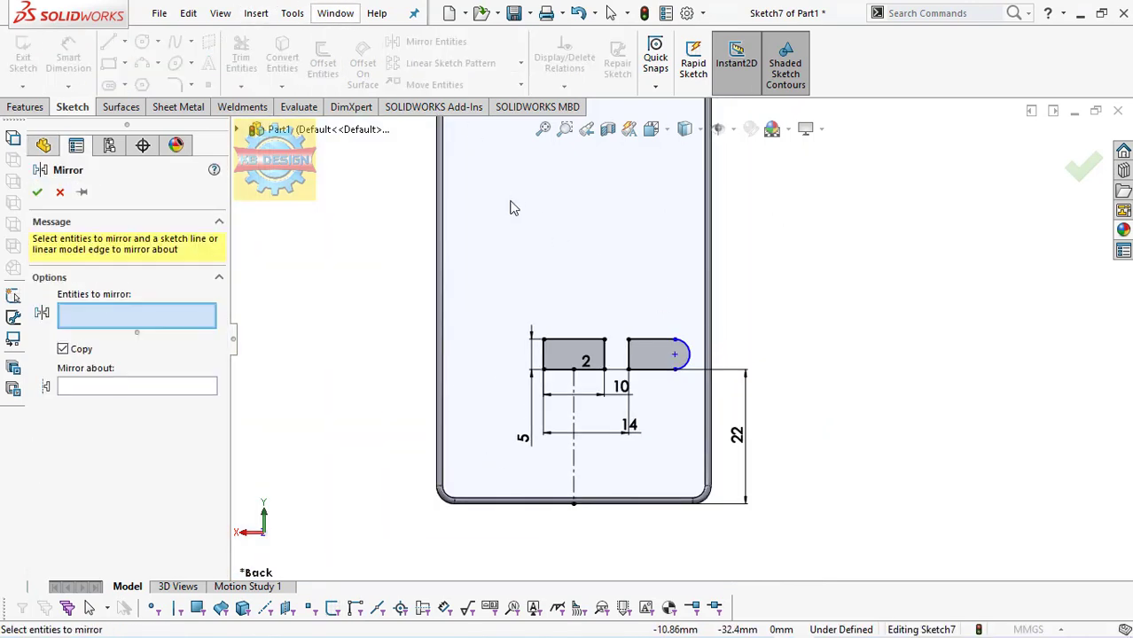
click(665, 371)
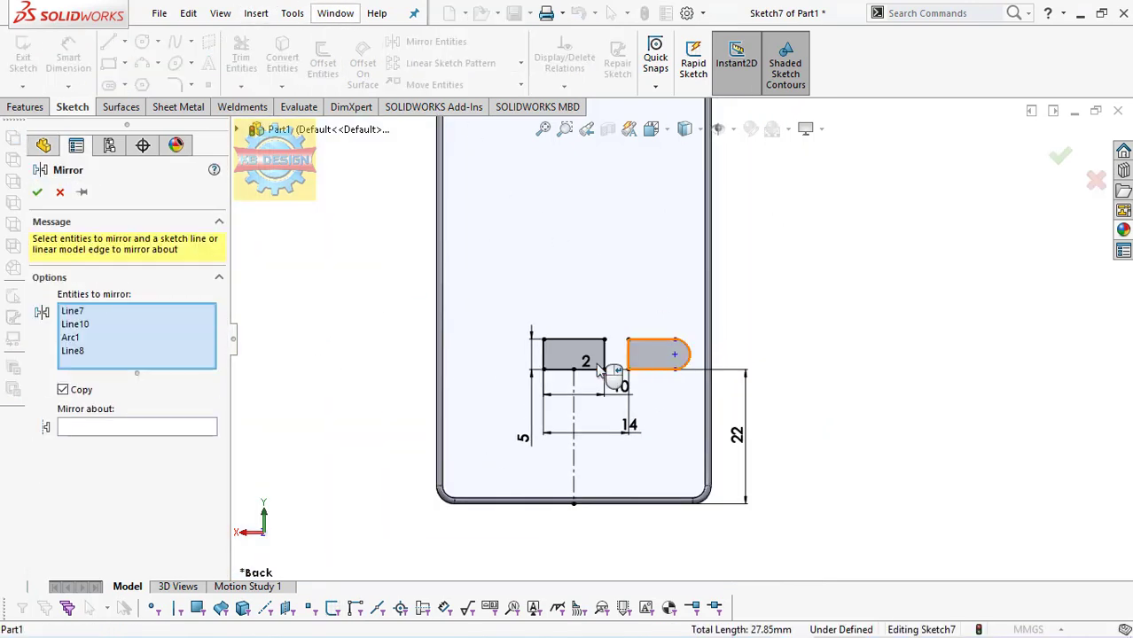
click(210, 431)
click(574, 429)
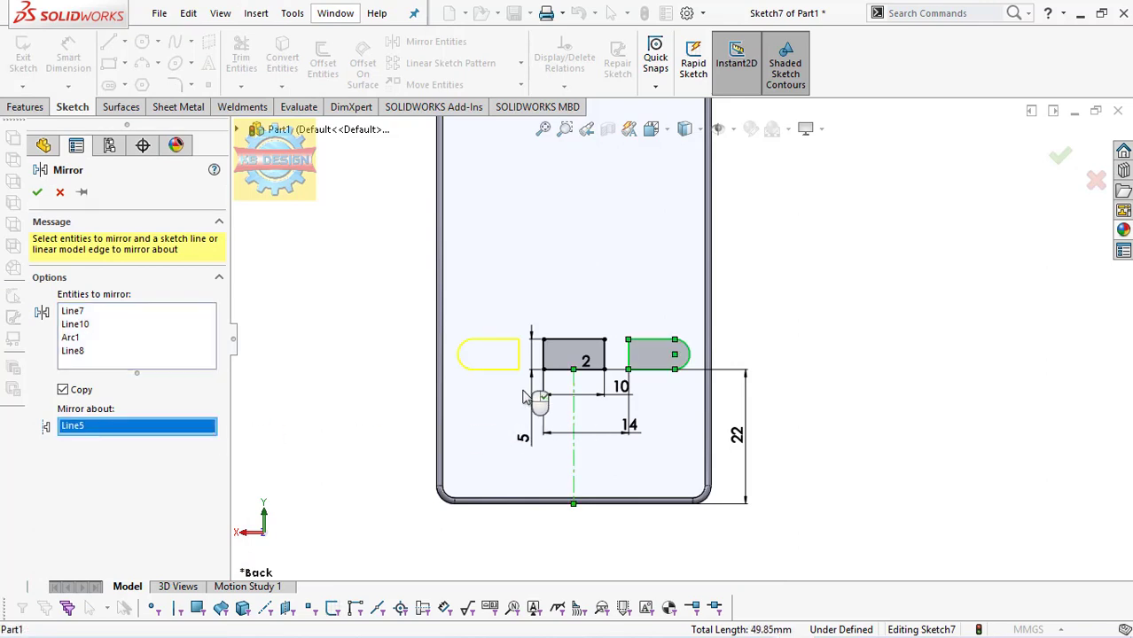
click(37, 191)
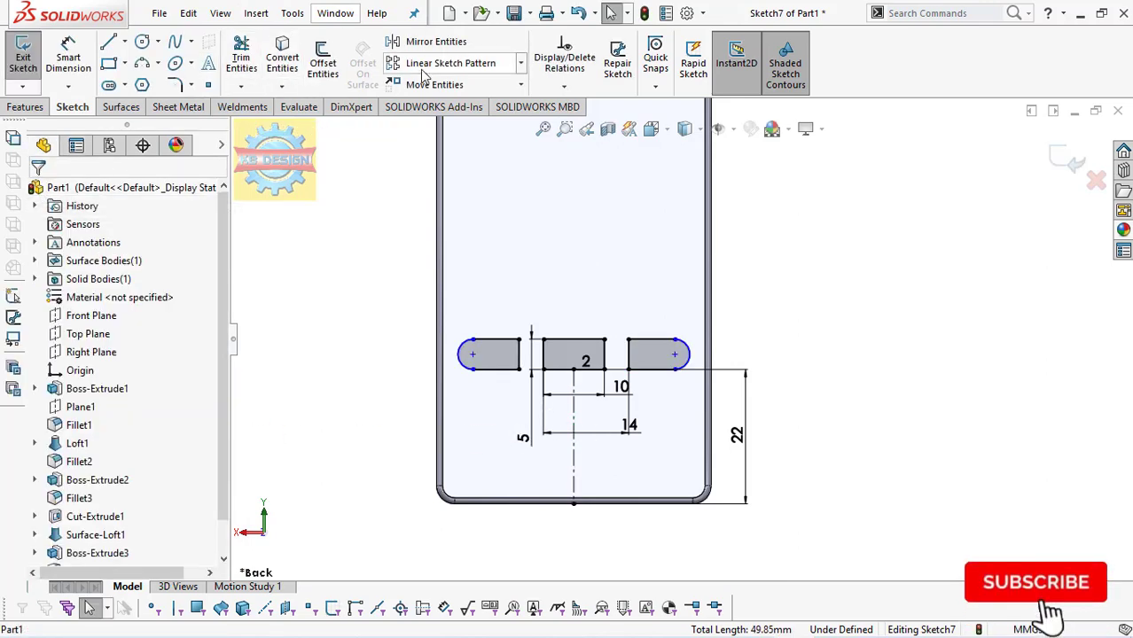
Step: Set a linear sketch pattern to 1 horizontal instance and 3 vertical instances 9 mm apart
click(427, 66)
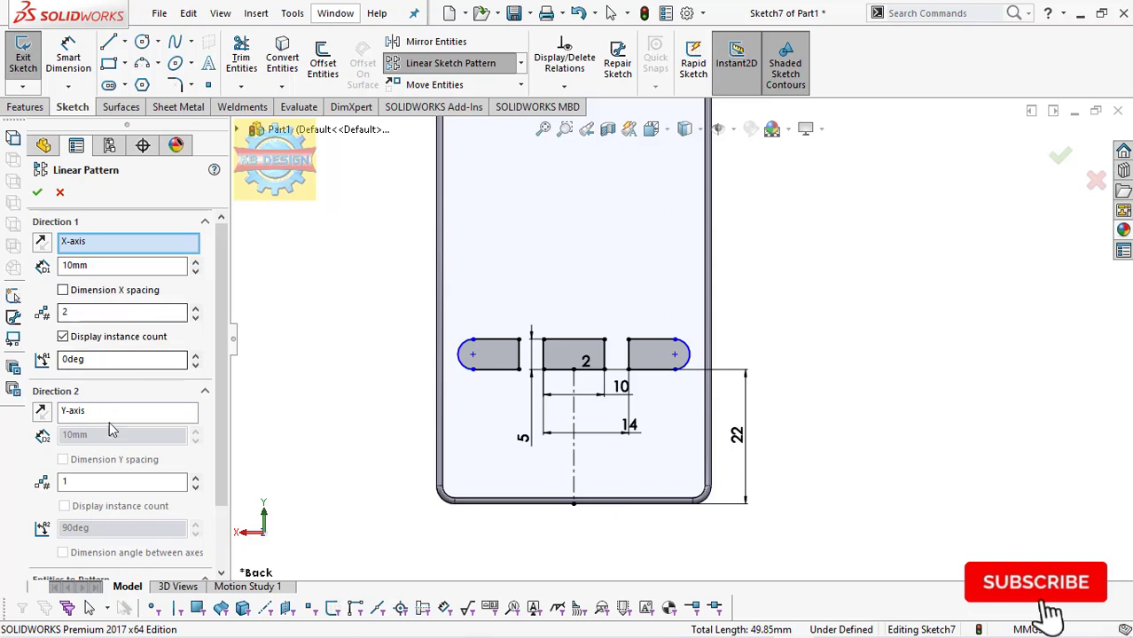
click(195, 477)
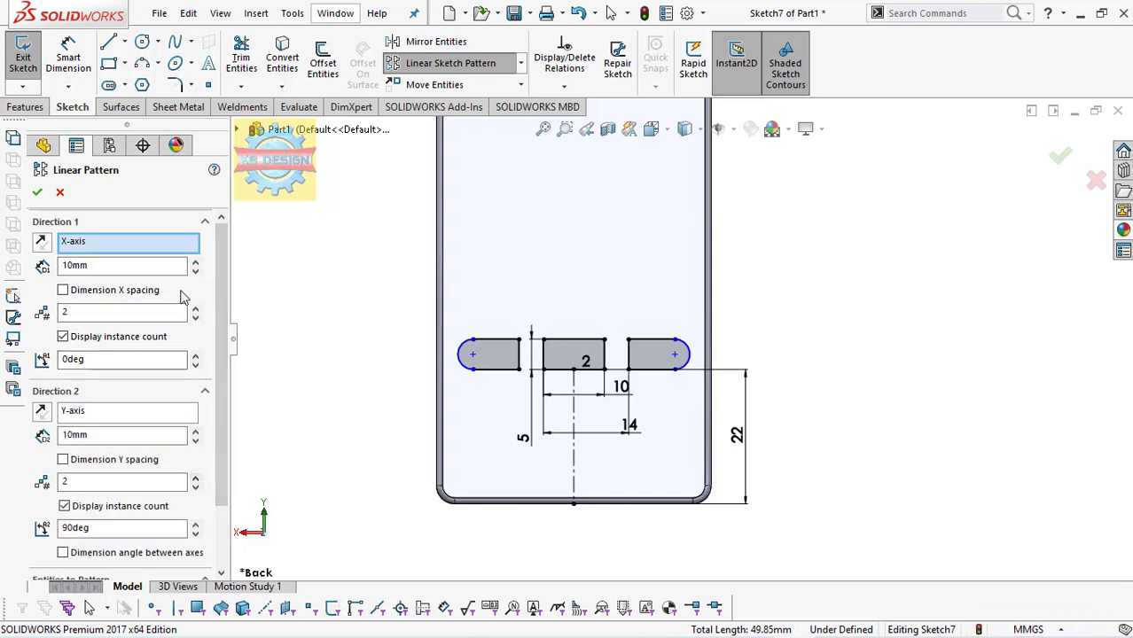
click(196, 318)
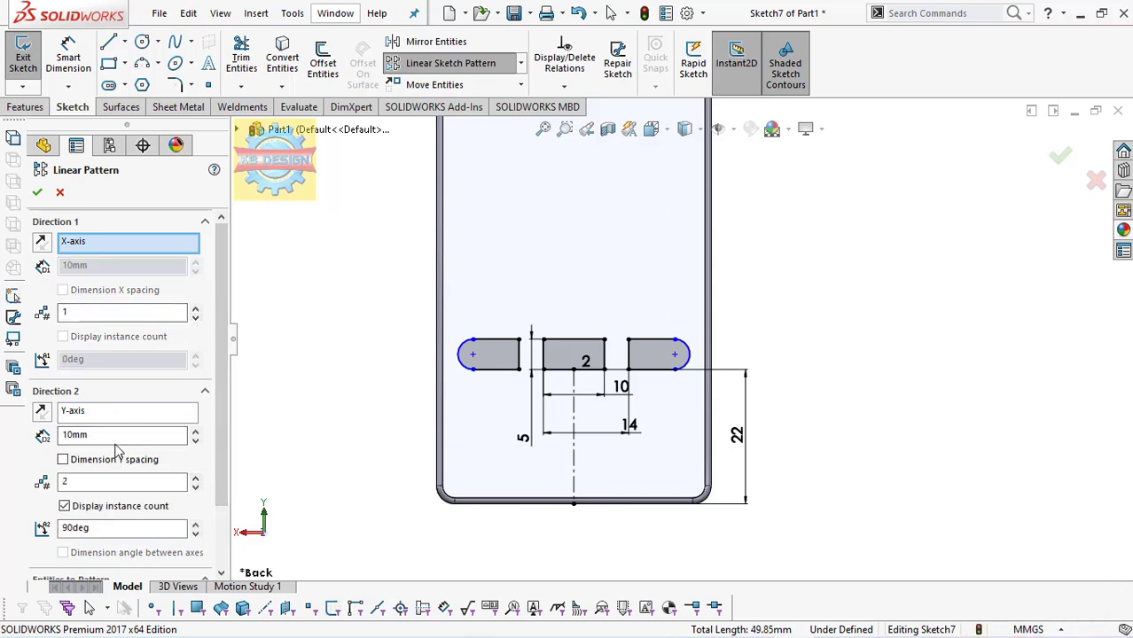
click(194, 439)
click(662, 362)
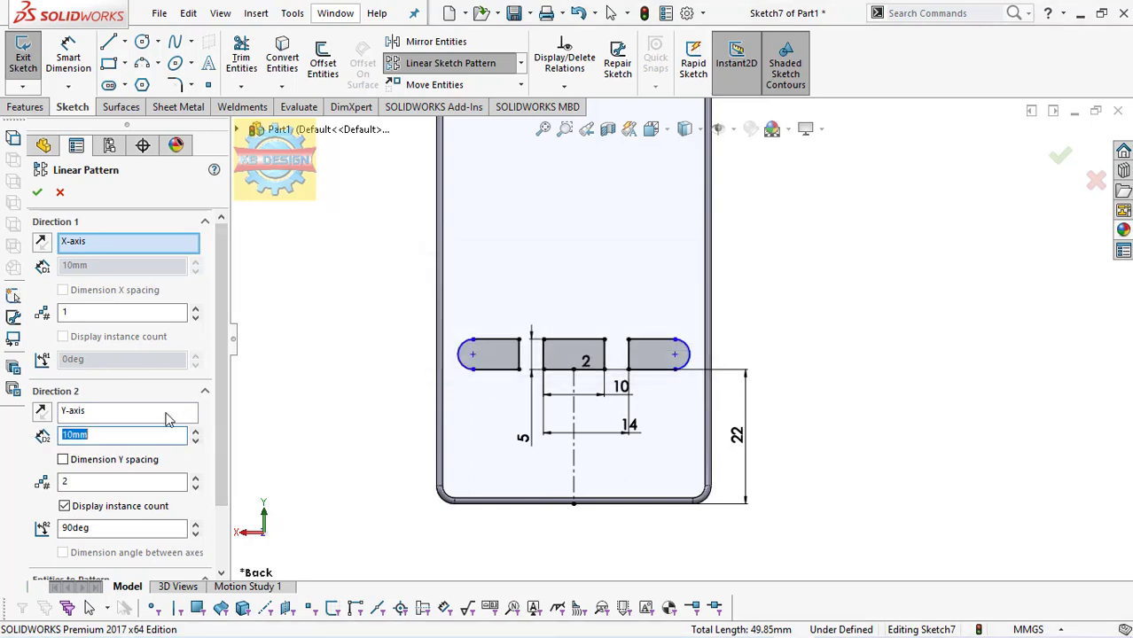
click(195, 479)
scroll(217, 505, down, 2)
Step: Pick the left, middle and right slots as pattern entities and confirm the pattern
click(175, 538)
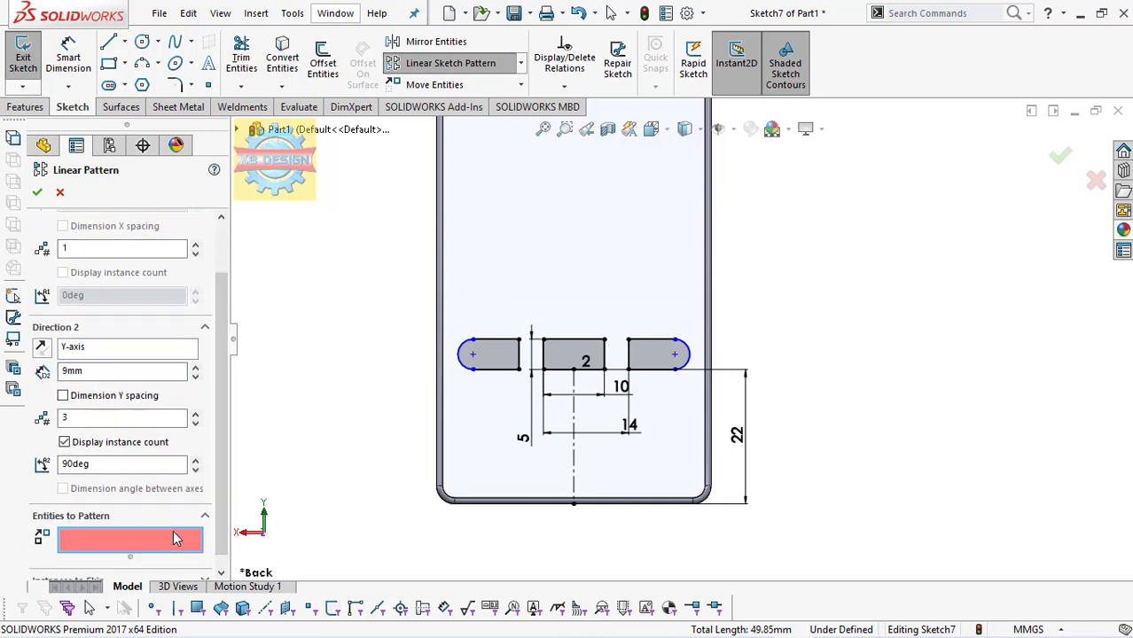
click(501, 363)
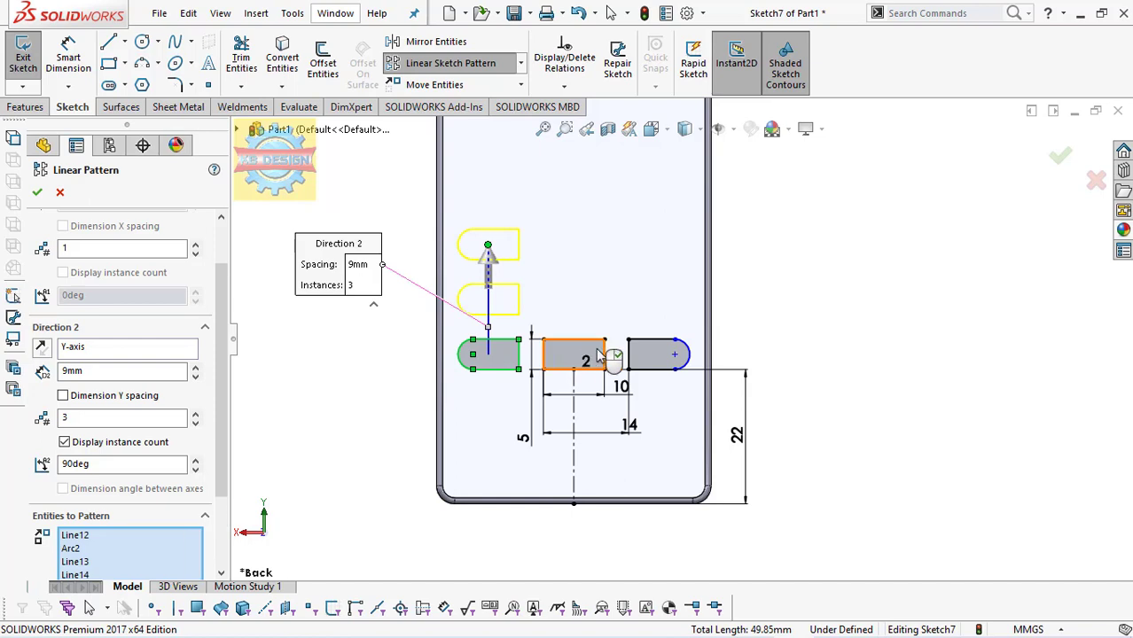
click(576, 356)
click(660, 354)
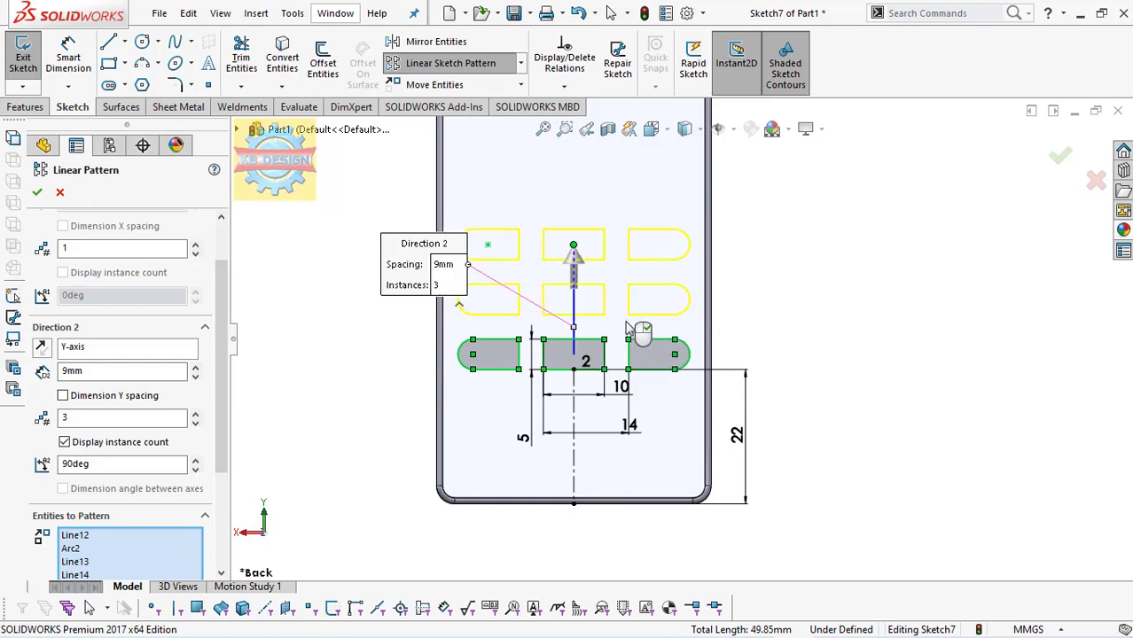
click(37, 193)
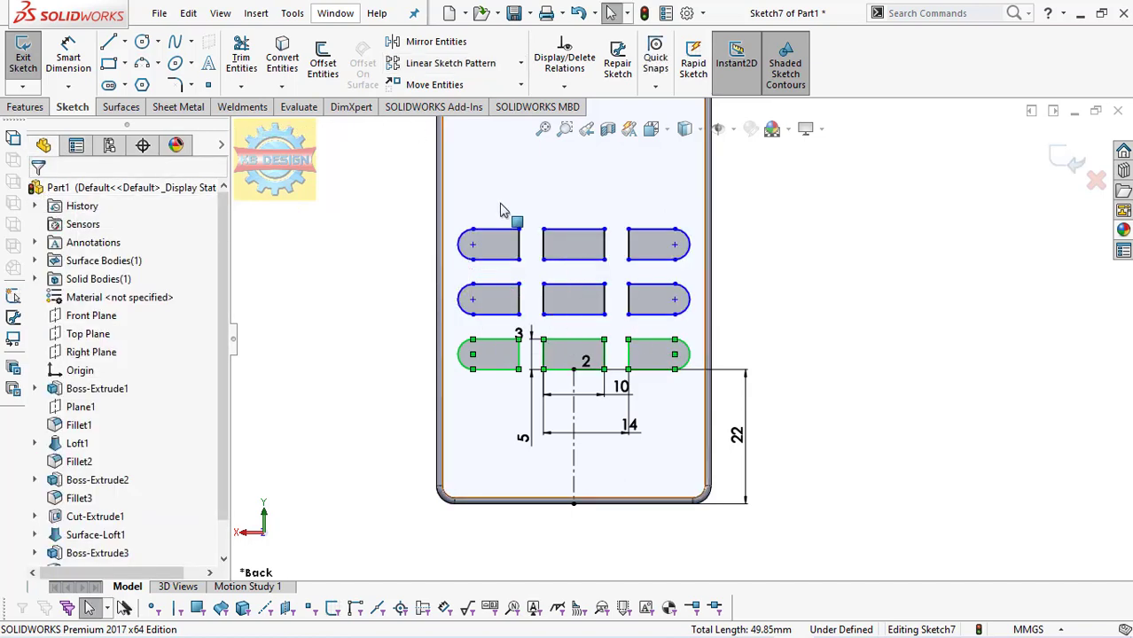
scroll(514, 217, up, 2)
Step: Draw a circle above the middle slot and dimension it Ø7 mm
scroll(541, 239, up, 2)
scroll(700, 200, up, 2)
scroll(684, 330, down, 1)
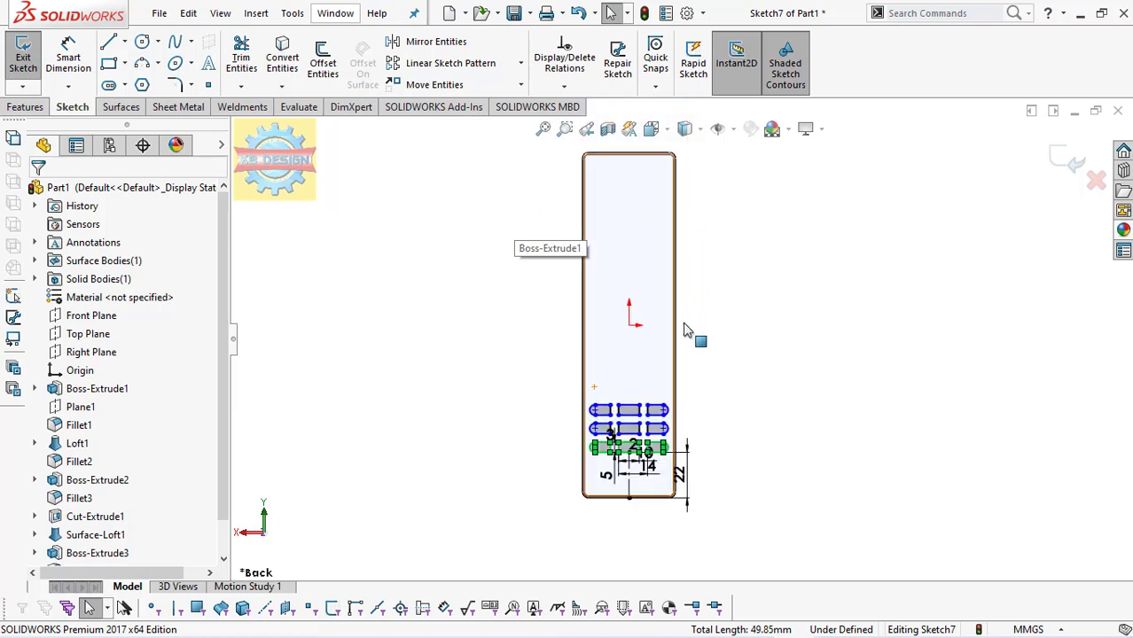
scroll(684, 330, down, 3)
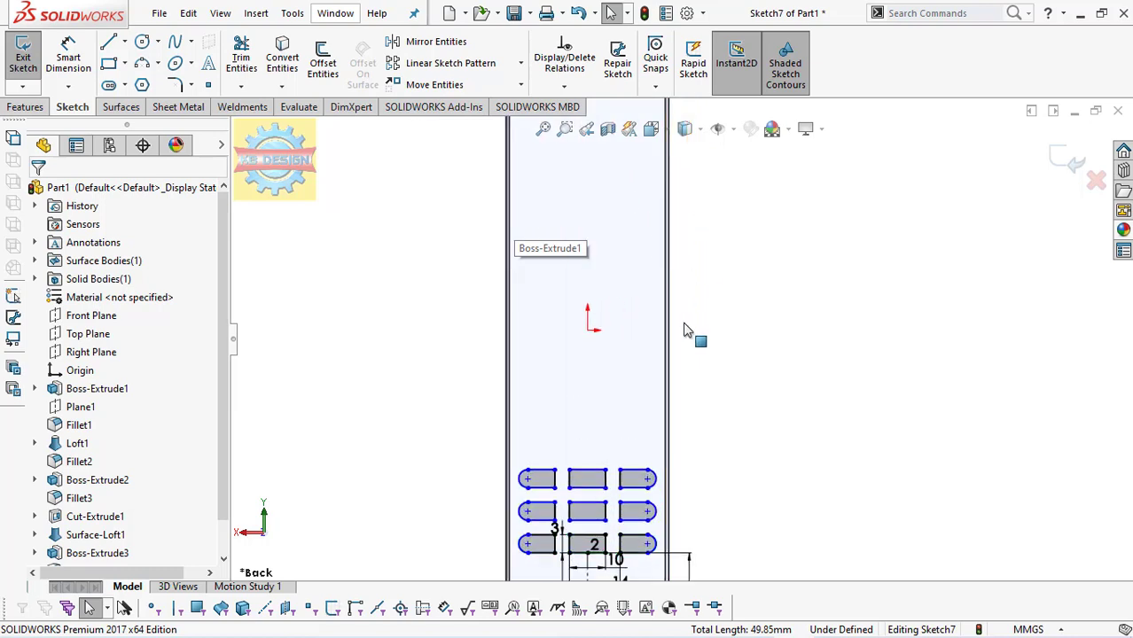
click(142, 42)
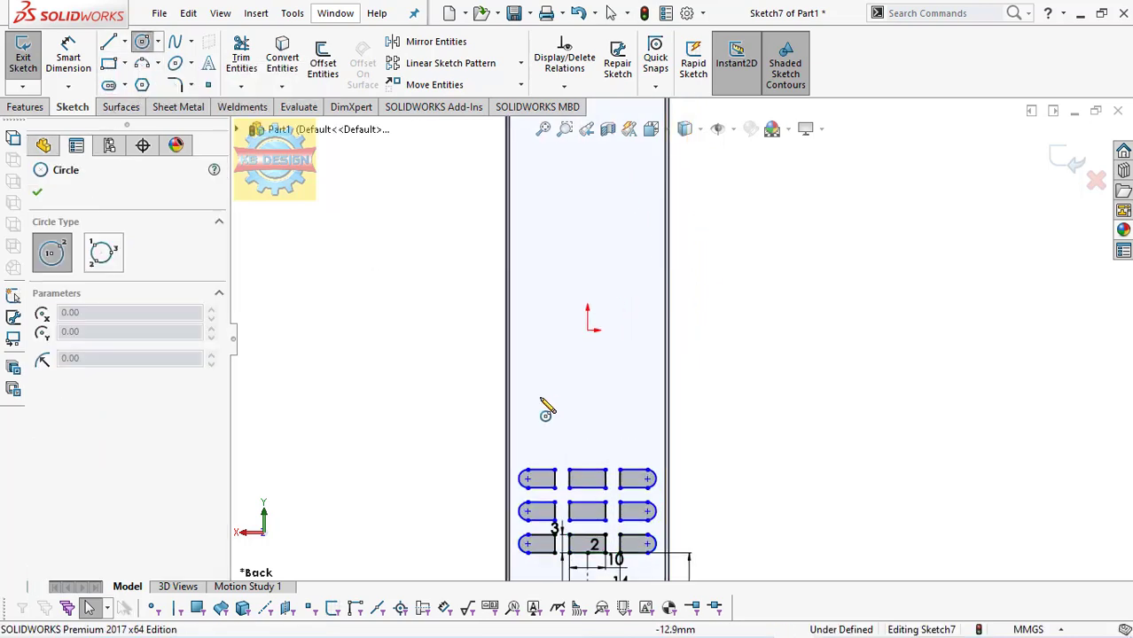
click(586, 434)
click(600, 434)
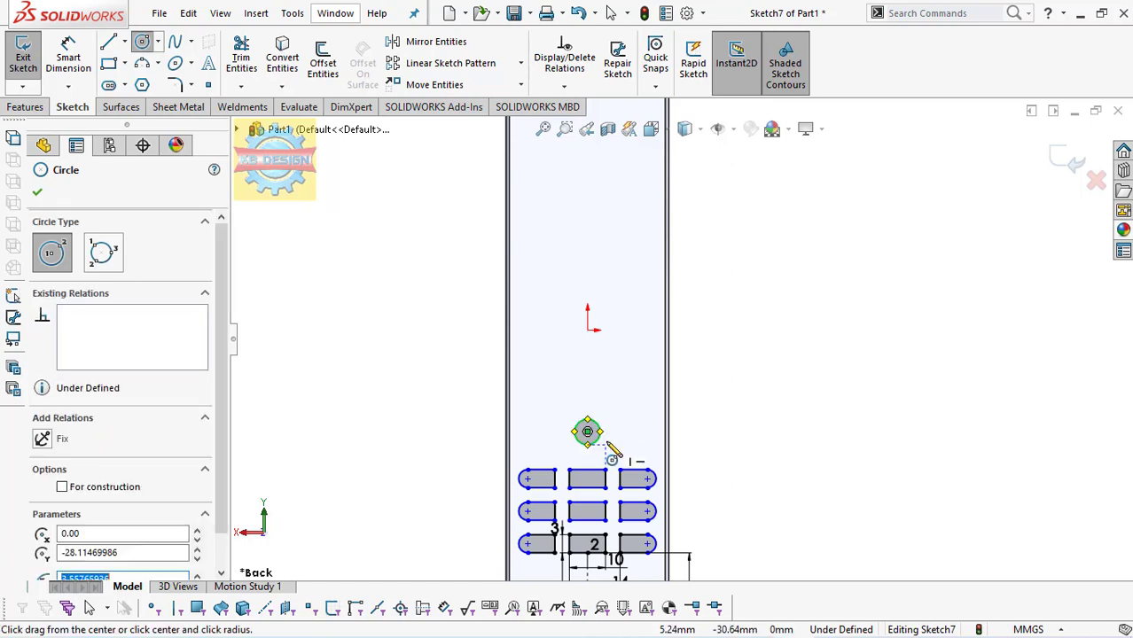
scroll(594, 461, down, 2)
key(Escape)
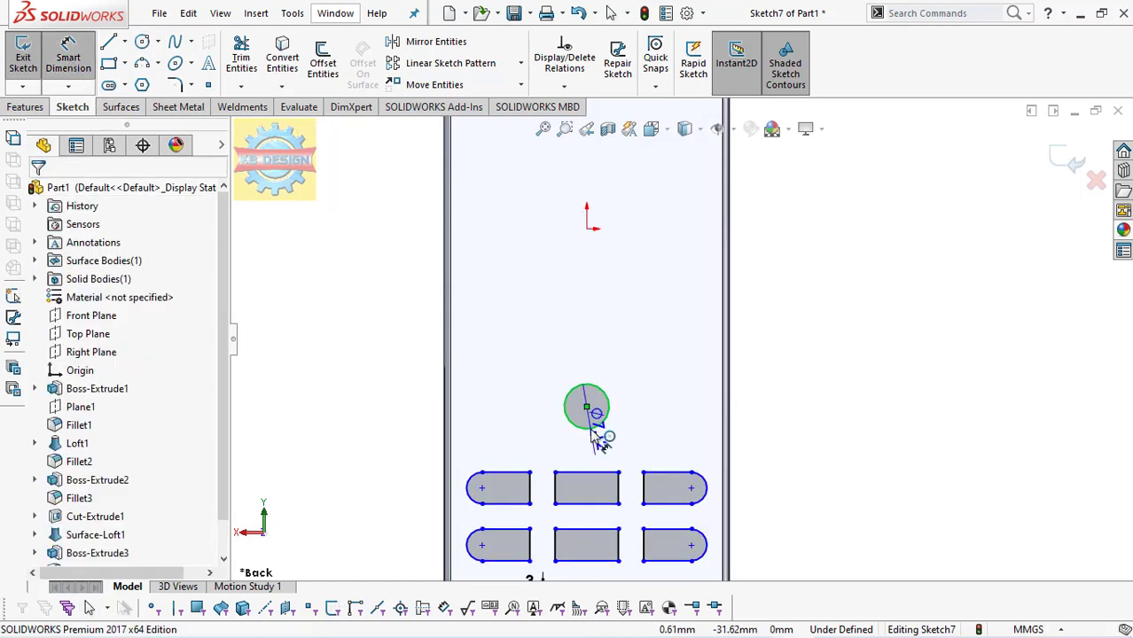
click(628, 374)
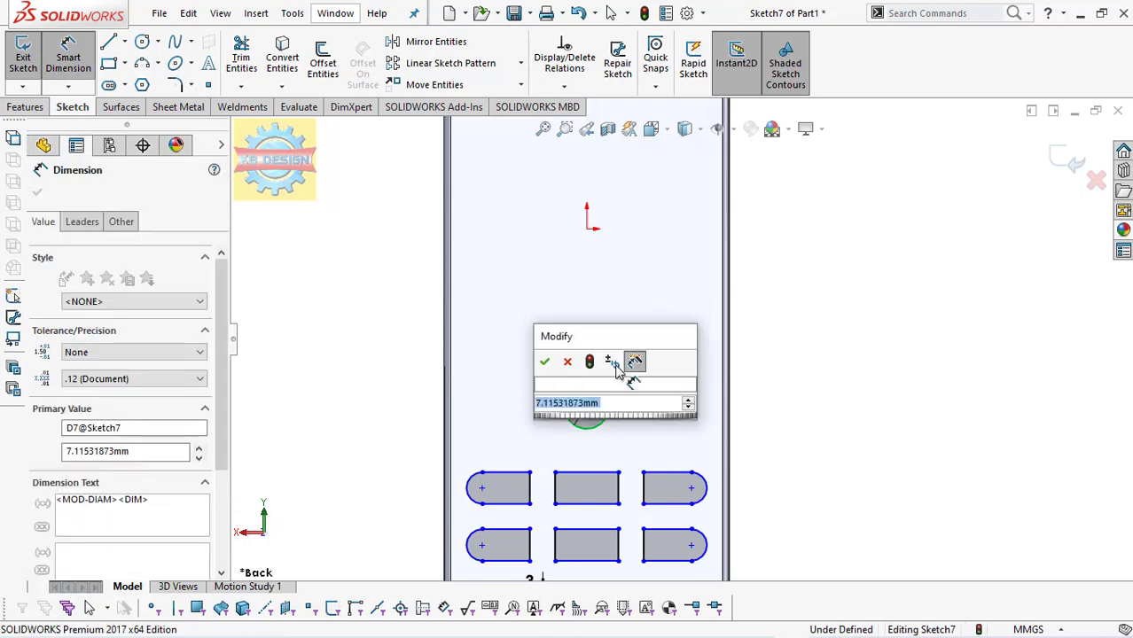
text(7)
key(Return)
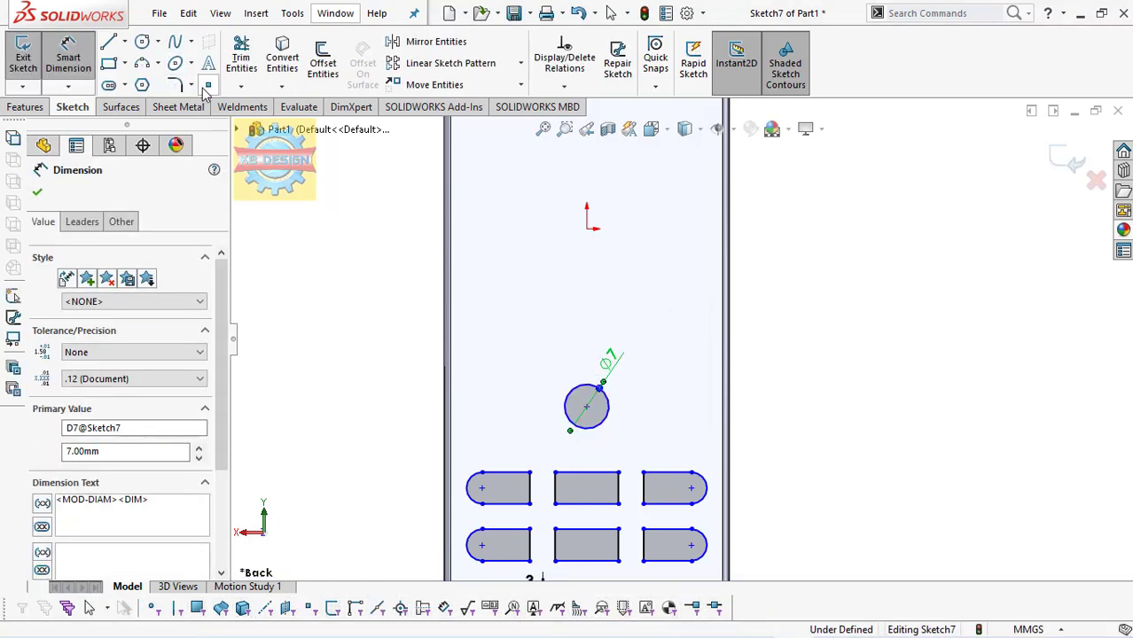
Step: Dimension the circle 8 mm above the middle slot's top edge
click(586, 429)
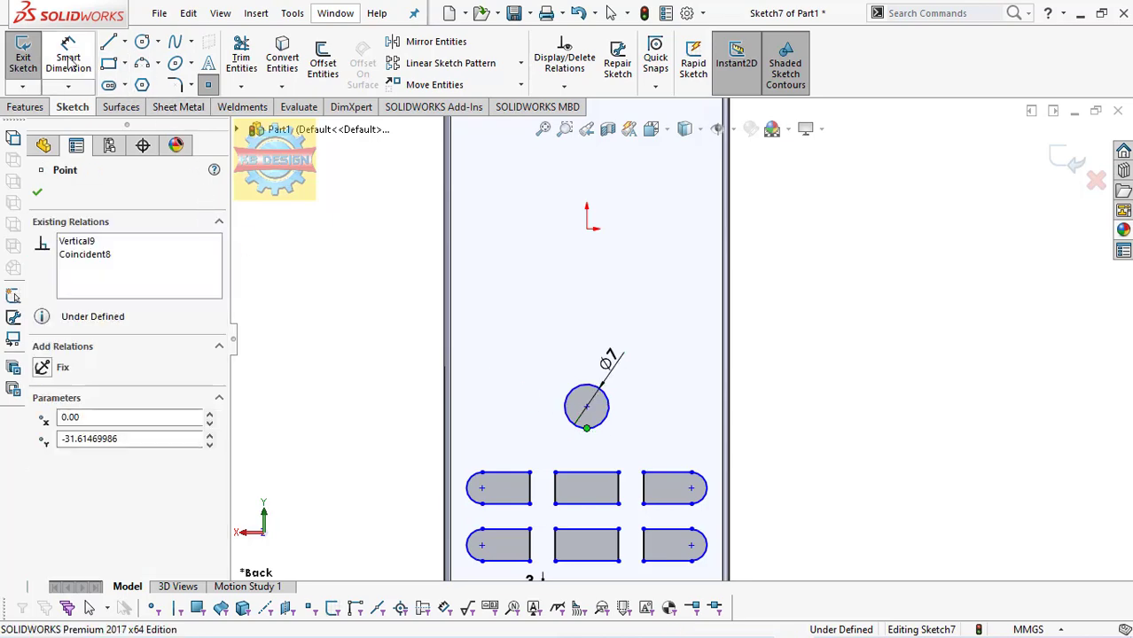
click(618, 461)
click(594, 477)
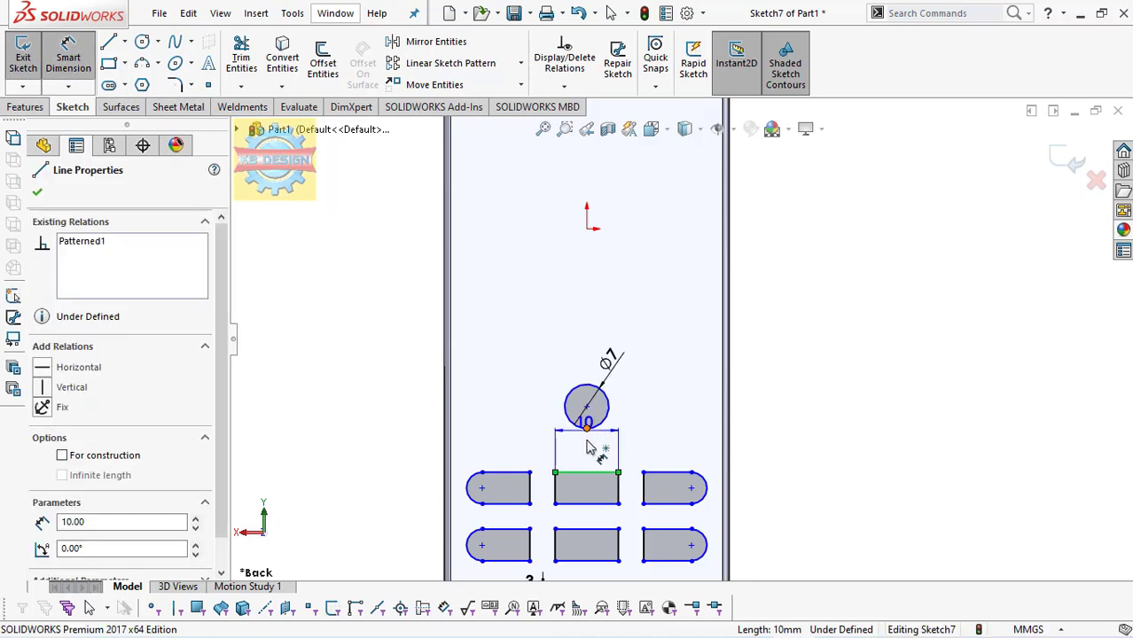
click(586, 429)
click(593, 467)
text(8)
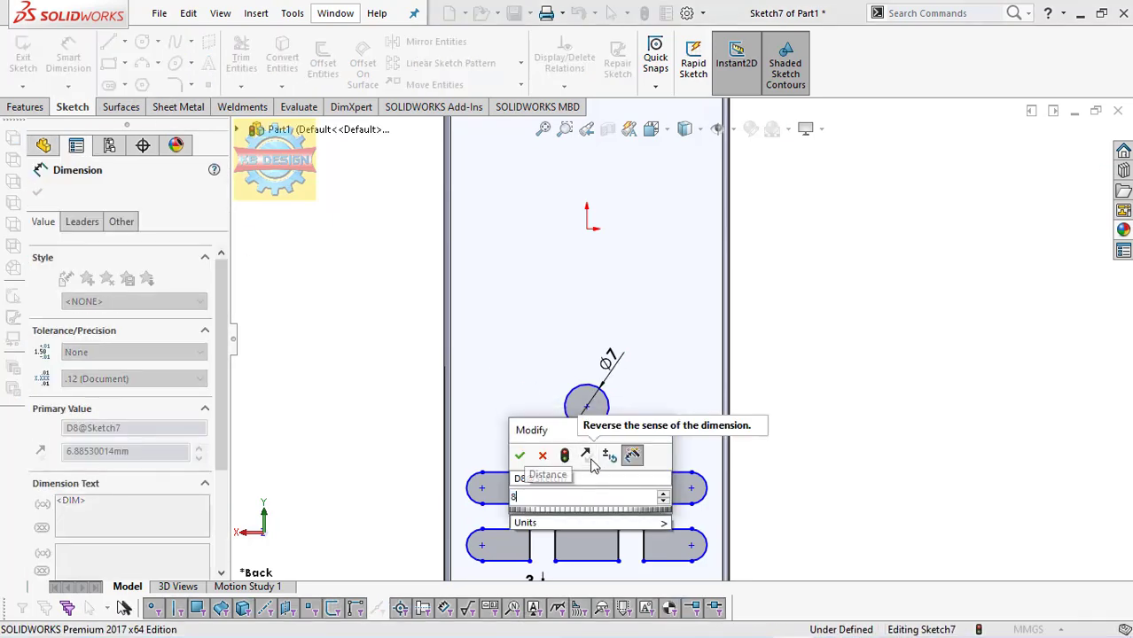
click(520, 455)
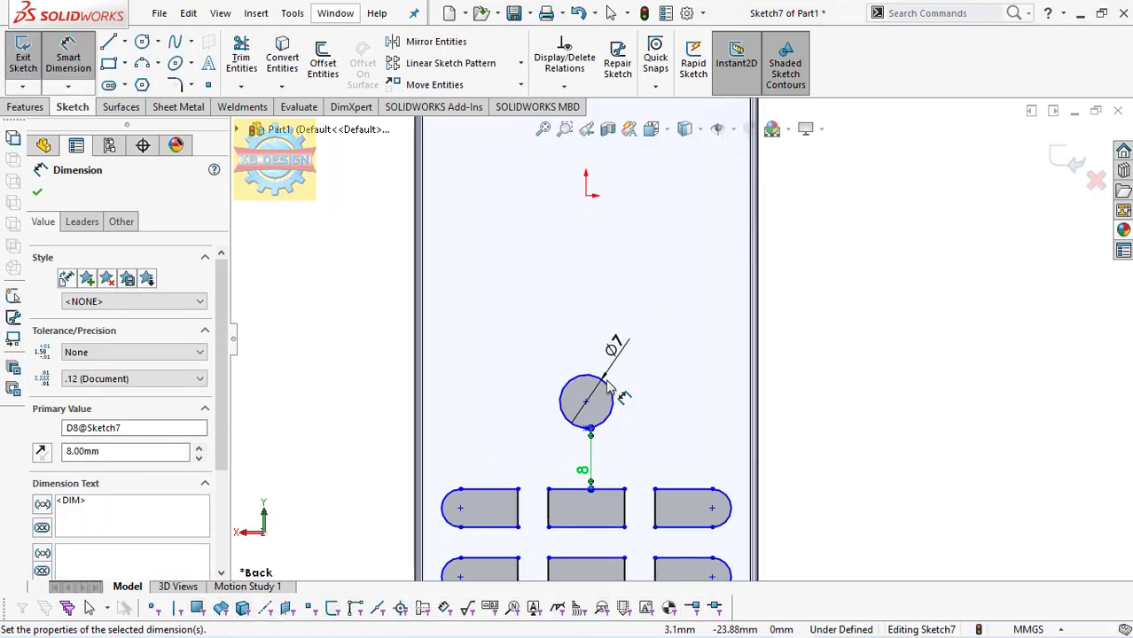
key(Escape)
click(141, 42)
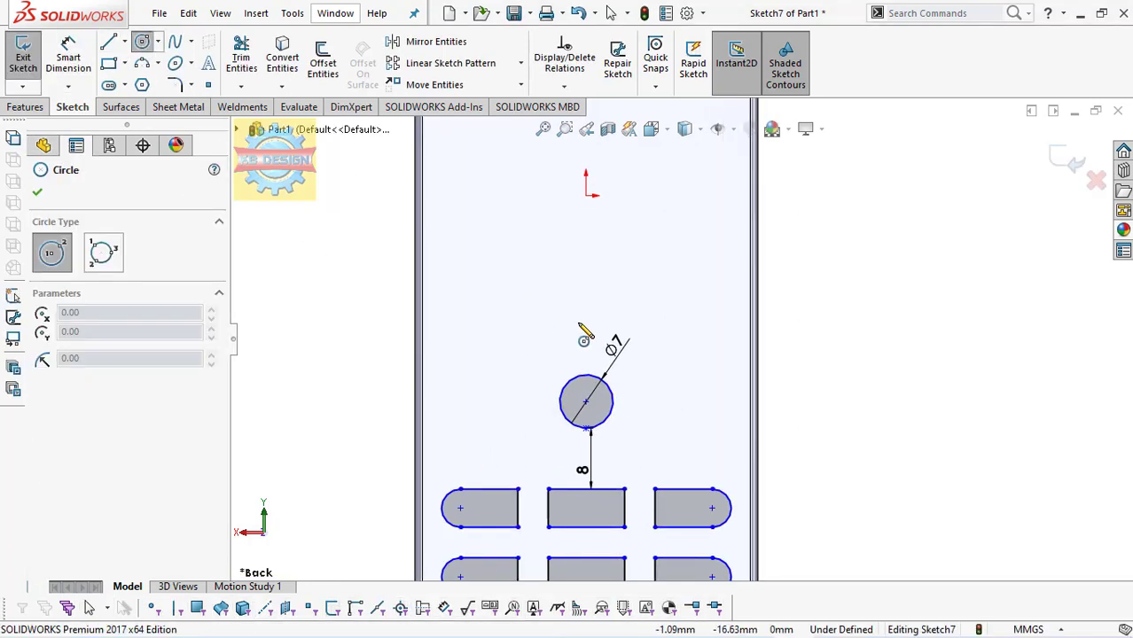
Step: Draw a second circle above the first and dimension it Ø7 mm
click(585, 305)
click(605, 284)
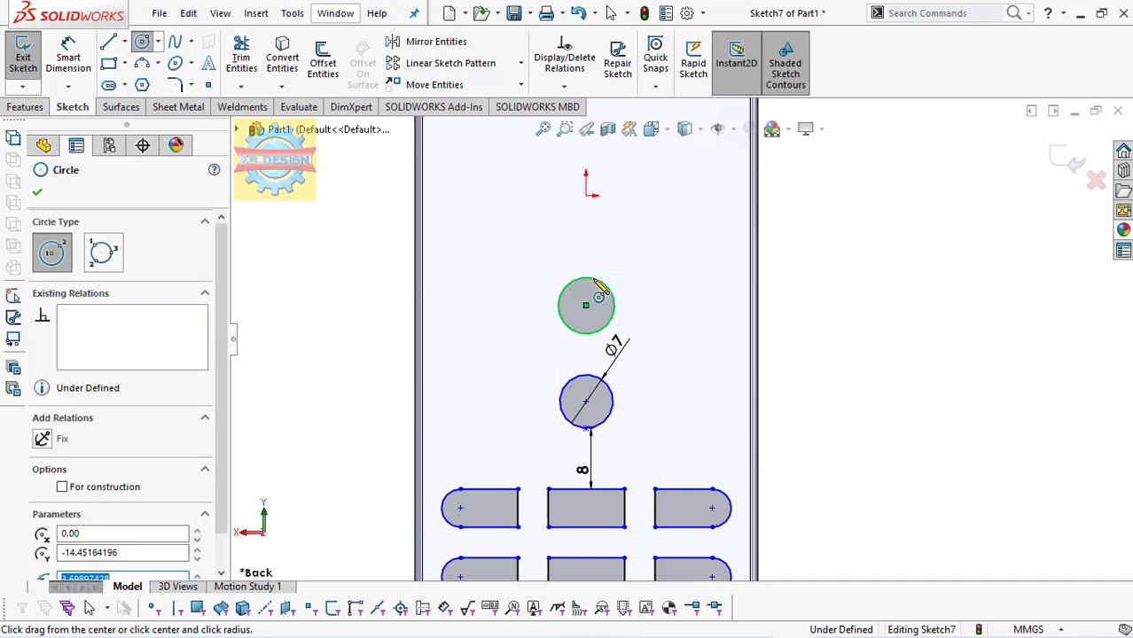
key(Escape)
click(68, 53)
click(574, 282)
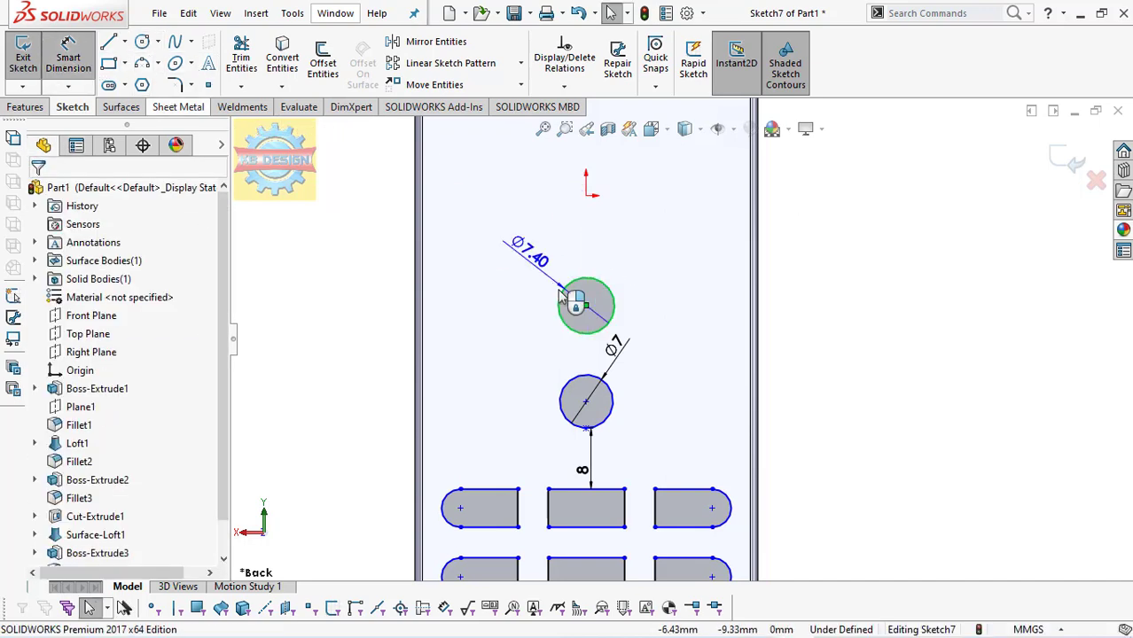
click(653, 308)
text(7)
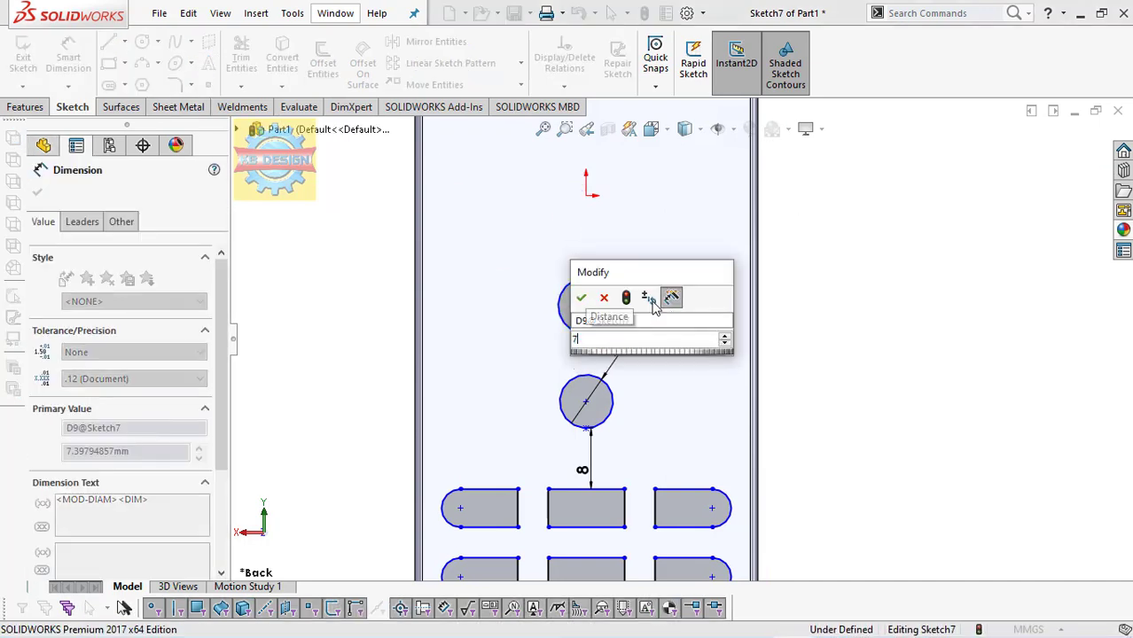
key(Return)
key(Escape)
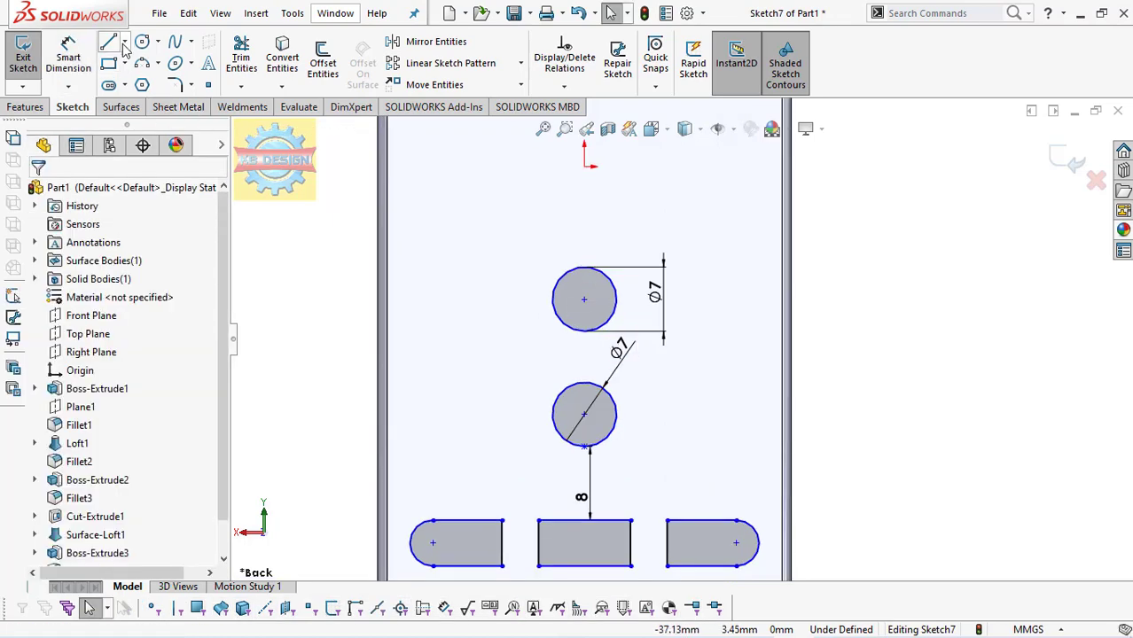
Step: Add a centerline between the two circles and a horizontal construction line to their left
click(124, 43)
click(135, 84)
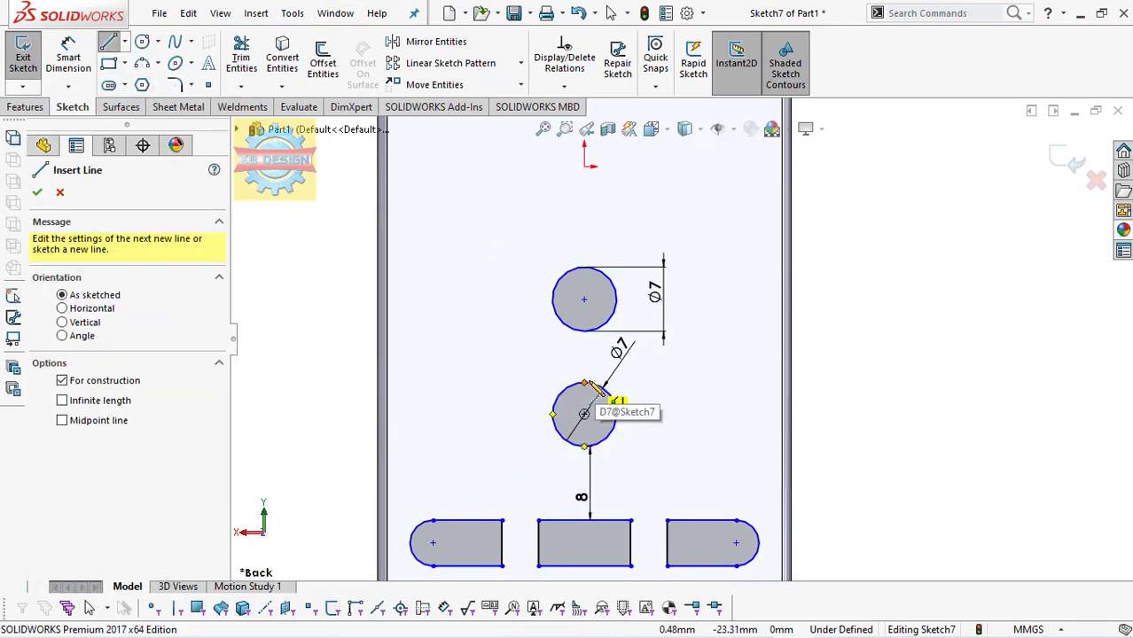
click(585, 382)
click(584, 331)
key(Escape)
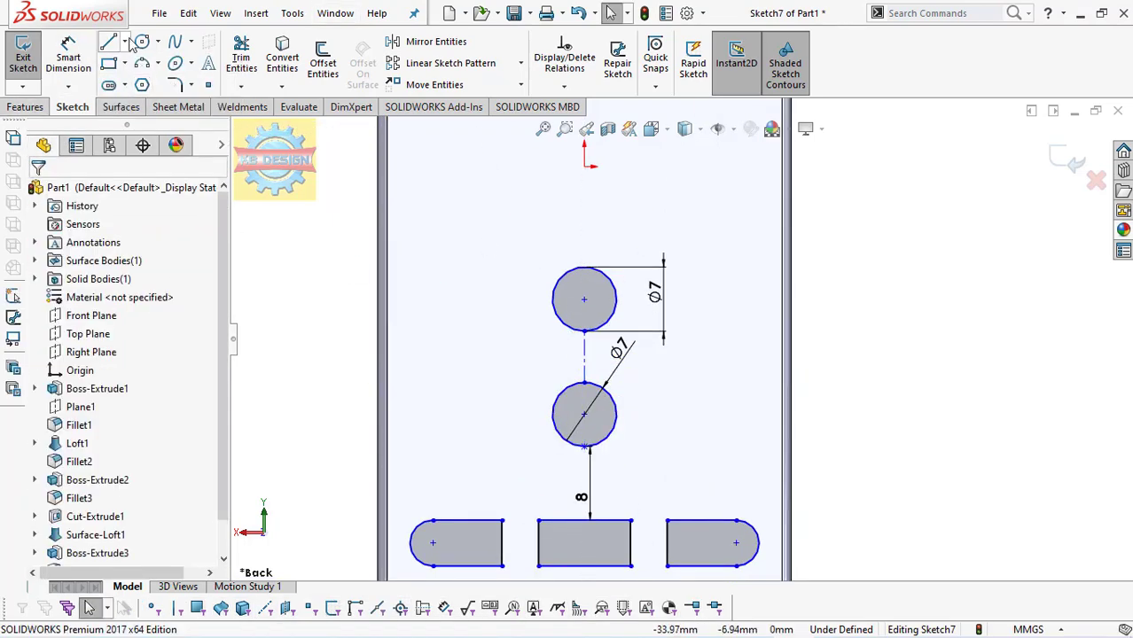
click(124, 42)
click(139, 61)
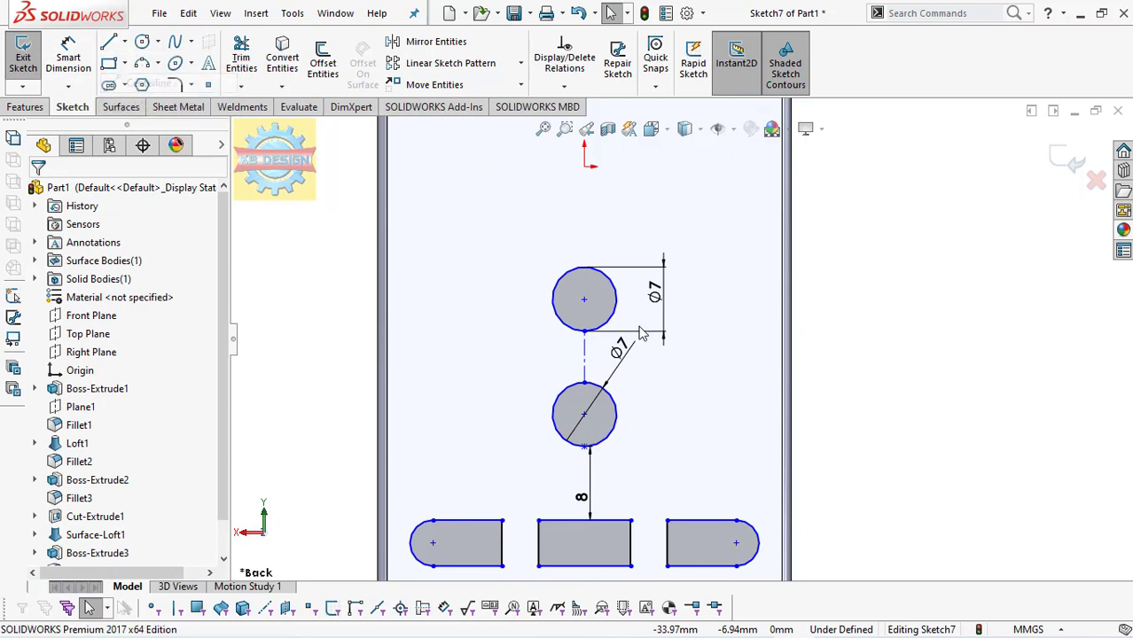
click(493, 356)
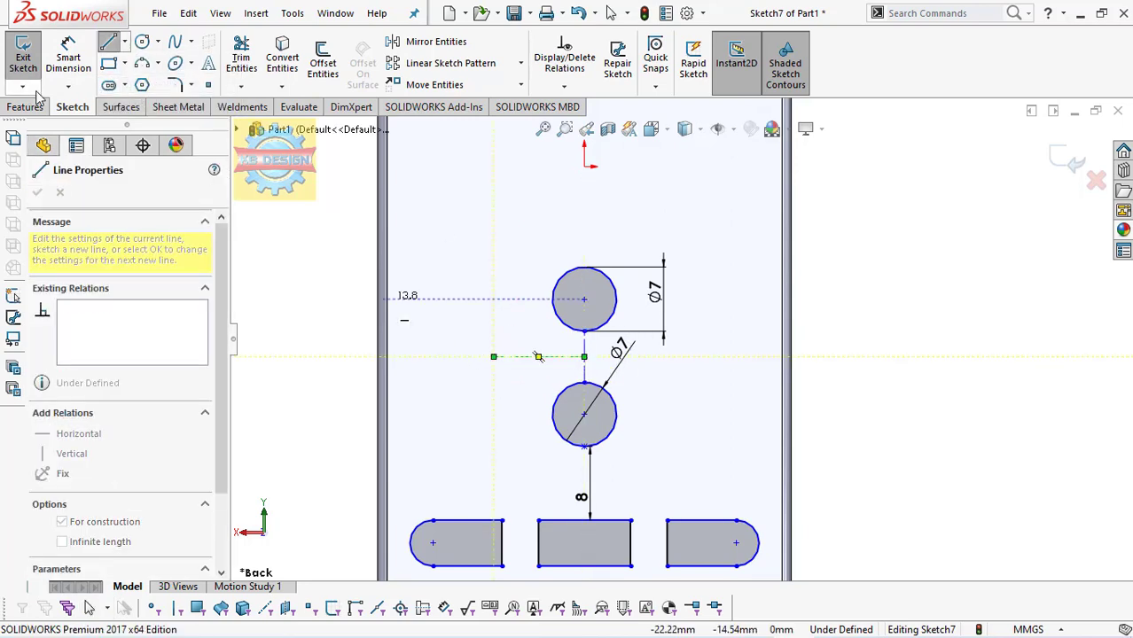
Step: Sketch a vertical slot left of the circles, starting on the construction line
click(108, 85)
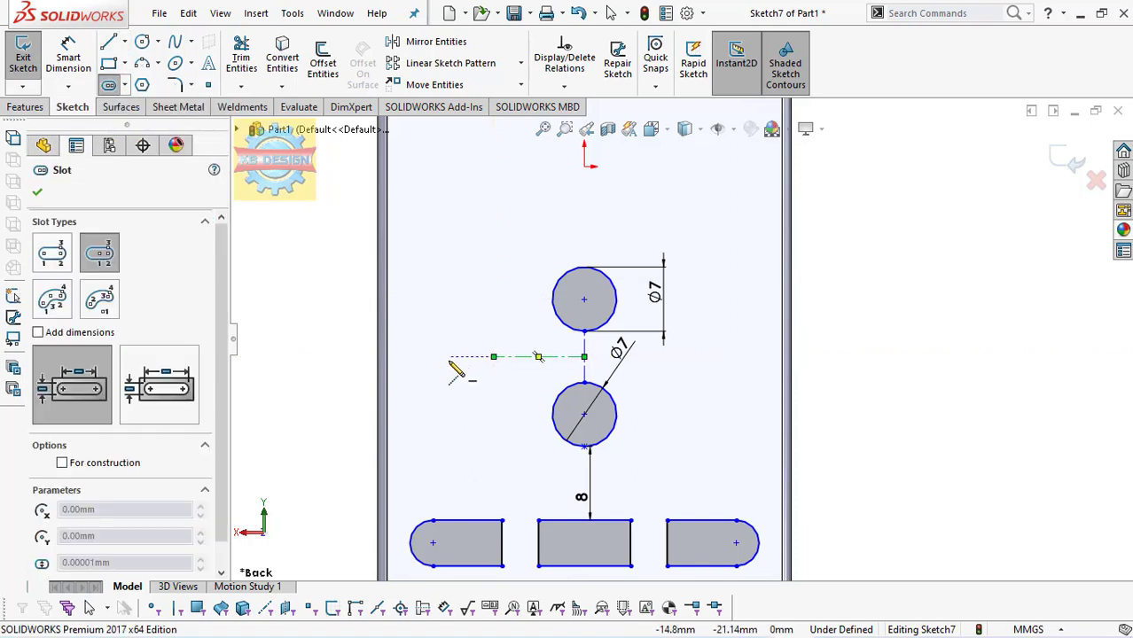
click(448, 356)
click(448, 248)
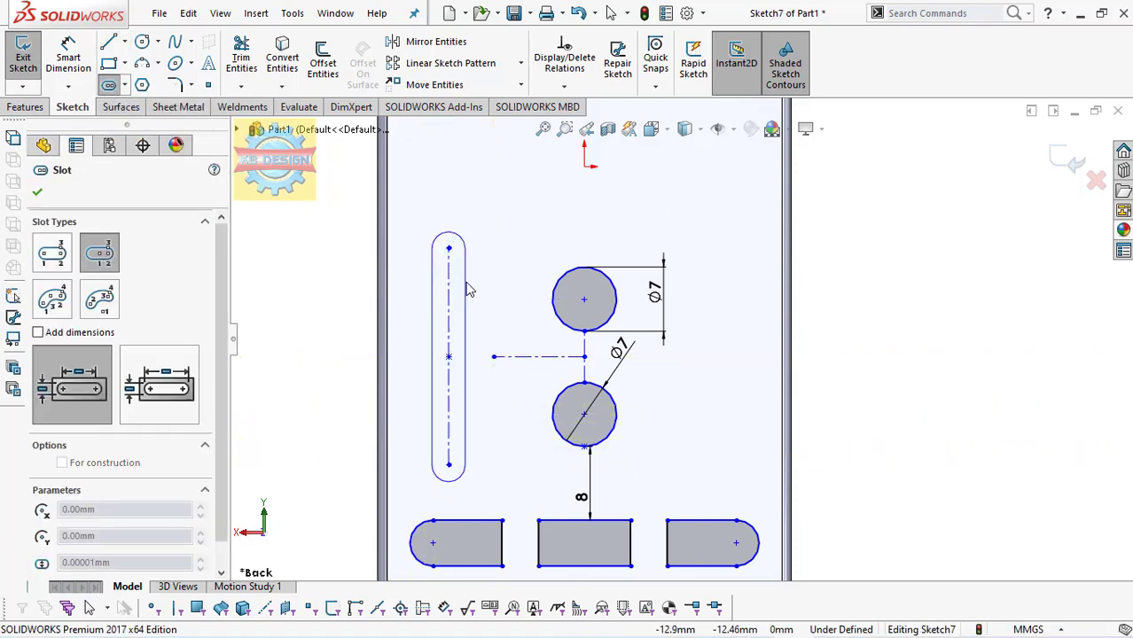
click(483, 300)
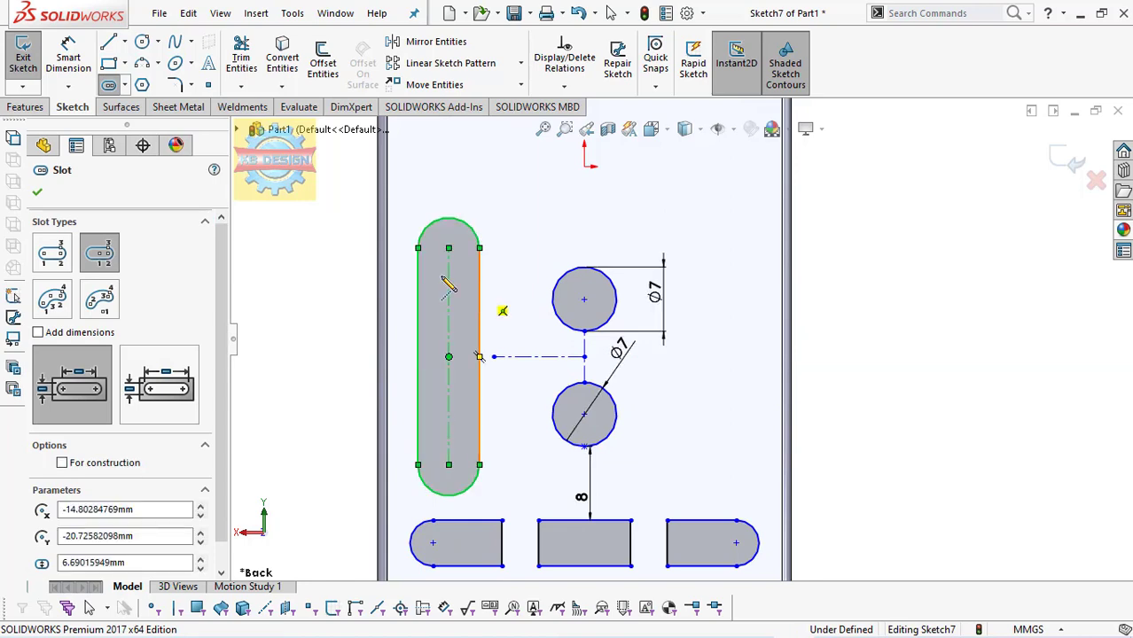
Step: Dimension the slot to 22 mm length and 7 mm width
click(68, 57)
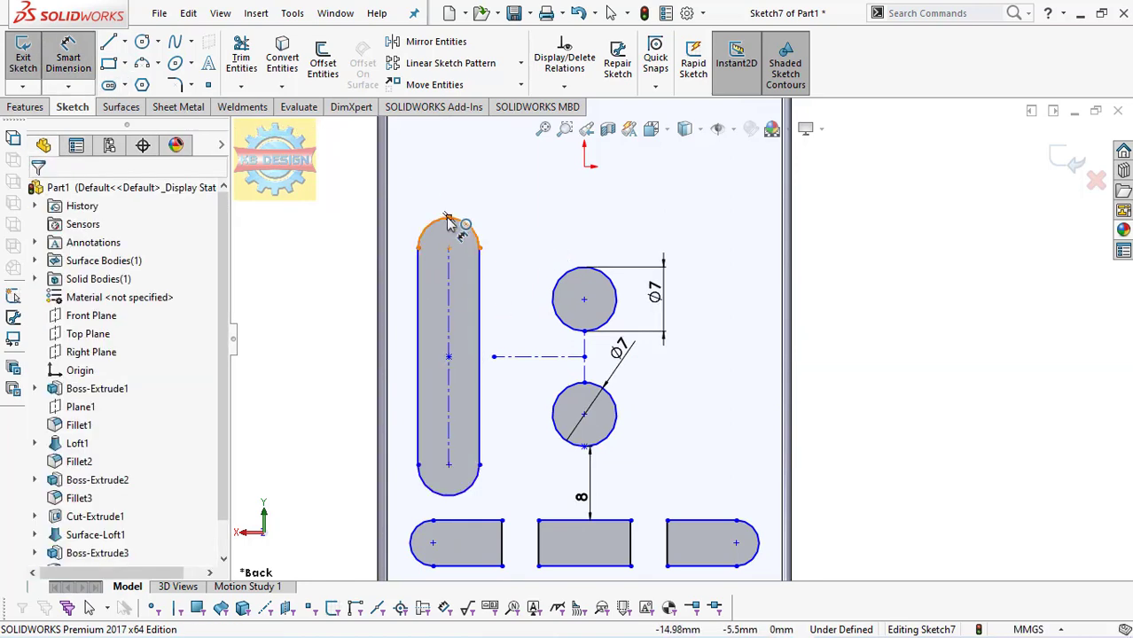
click(431, 319)
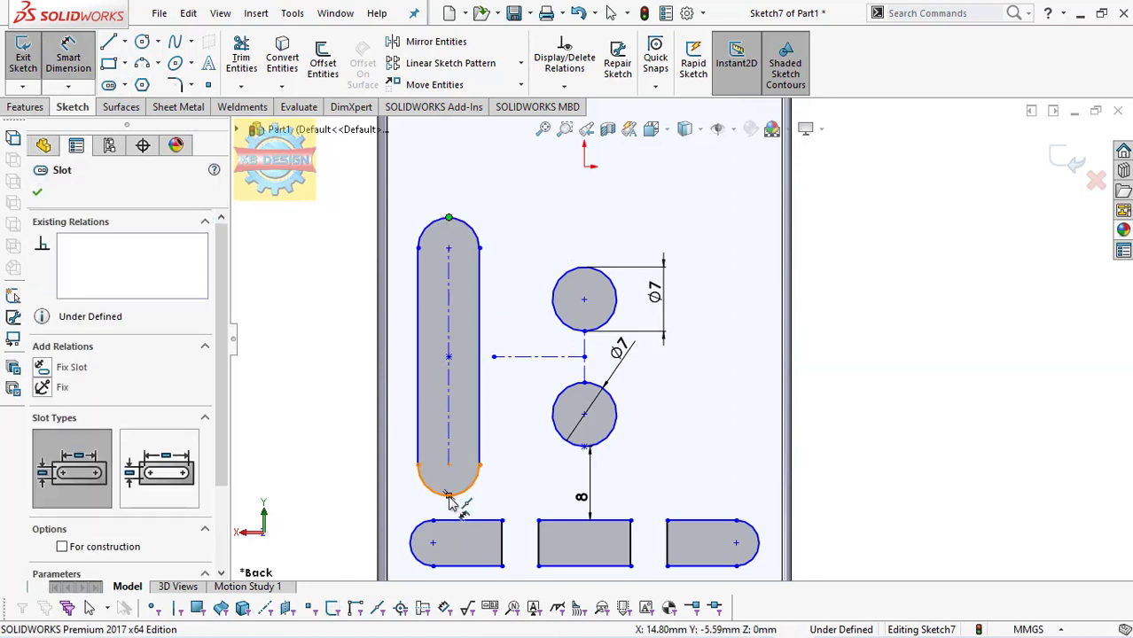
click(448, 496)
click(347, 412)
text(22)
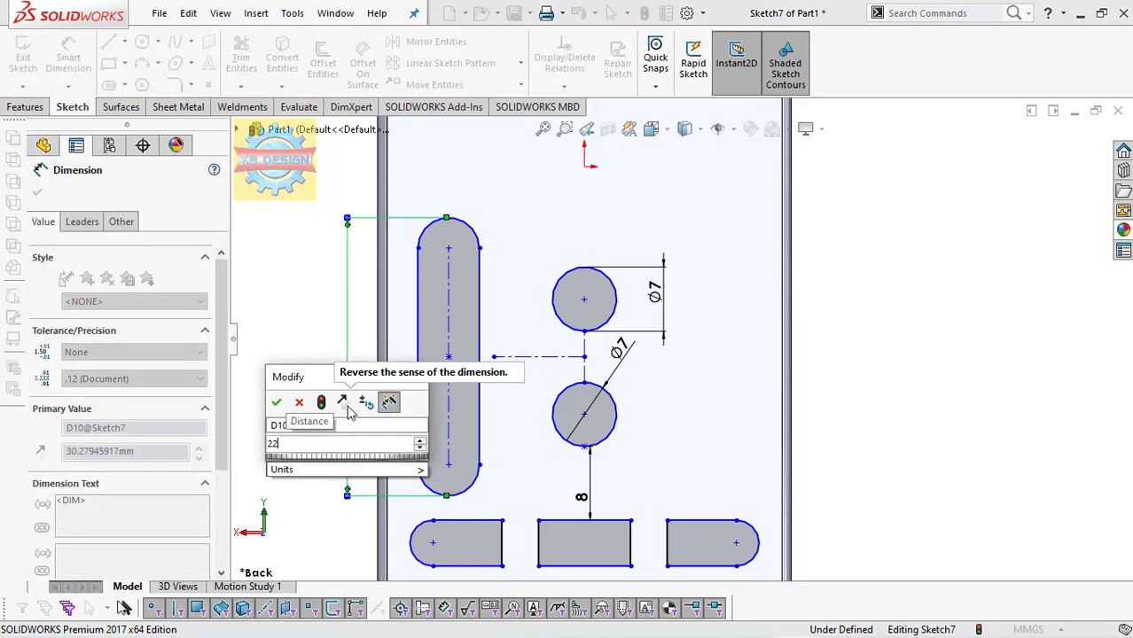
key(Return)
click(448, 390)
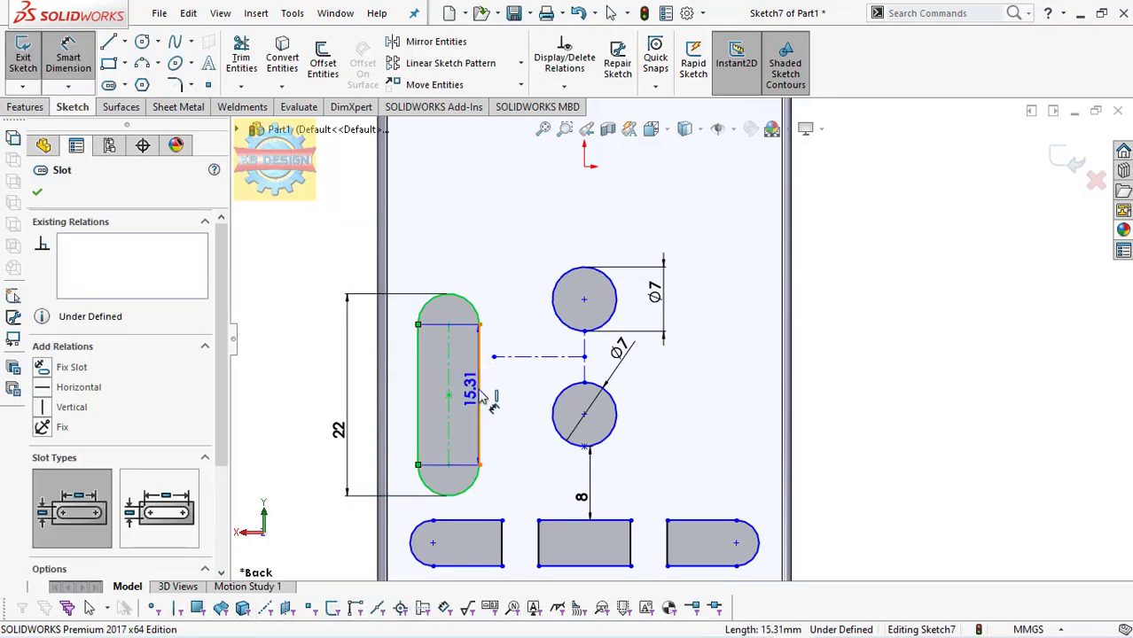
click(481, 397)
click(319, 368)
text(7)
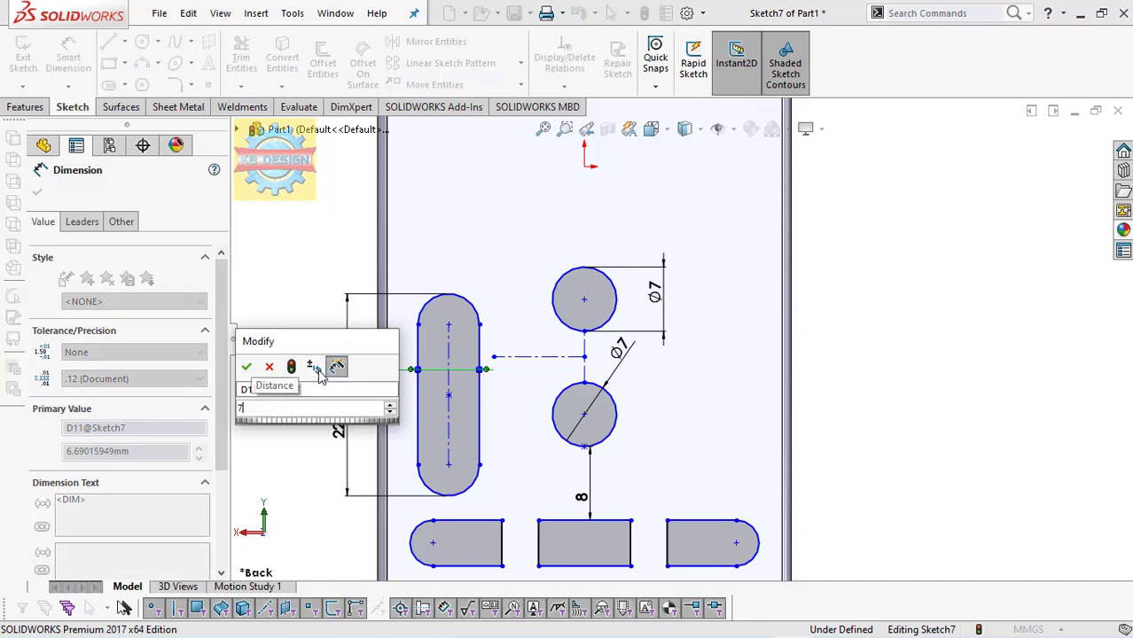
key(Return)
key(Escape)
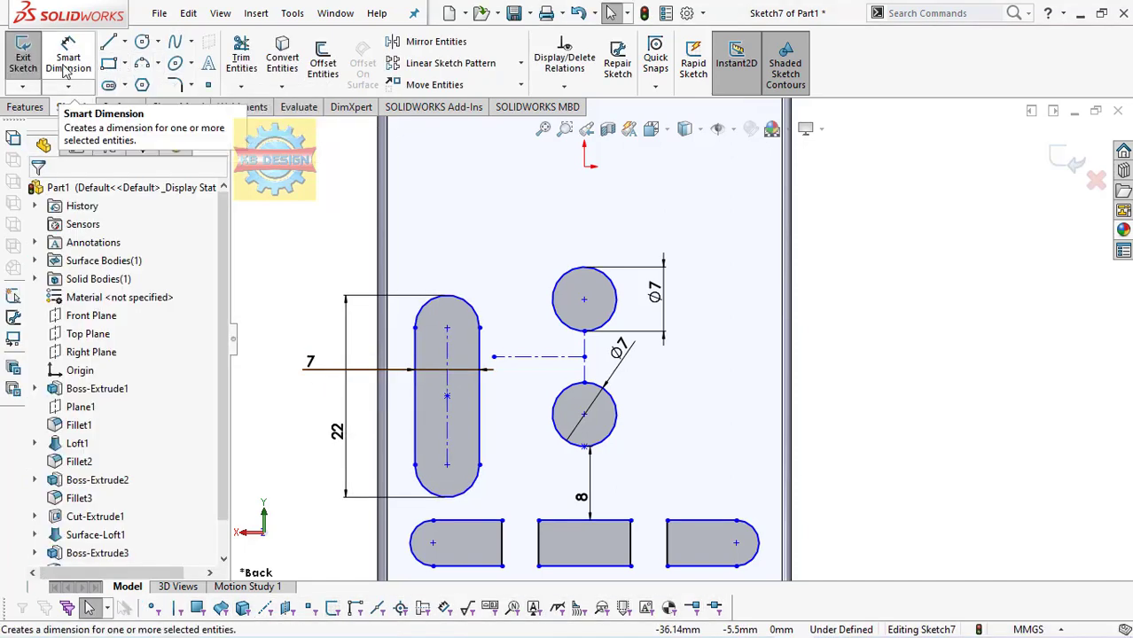
Step: Dimension the line between circles to 5 mm and the slot-to-circle distance to 13 mm
click(63, 71)
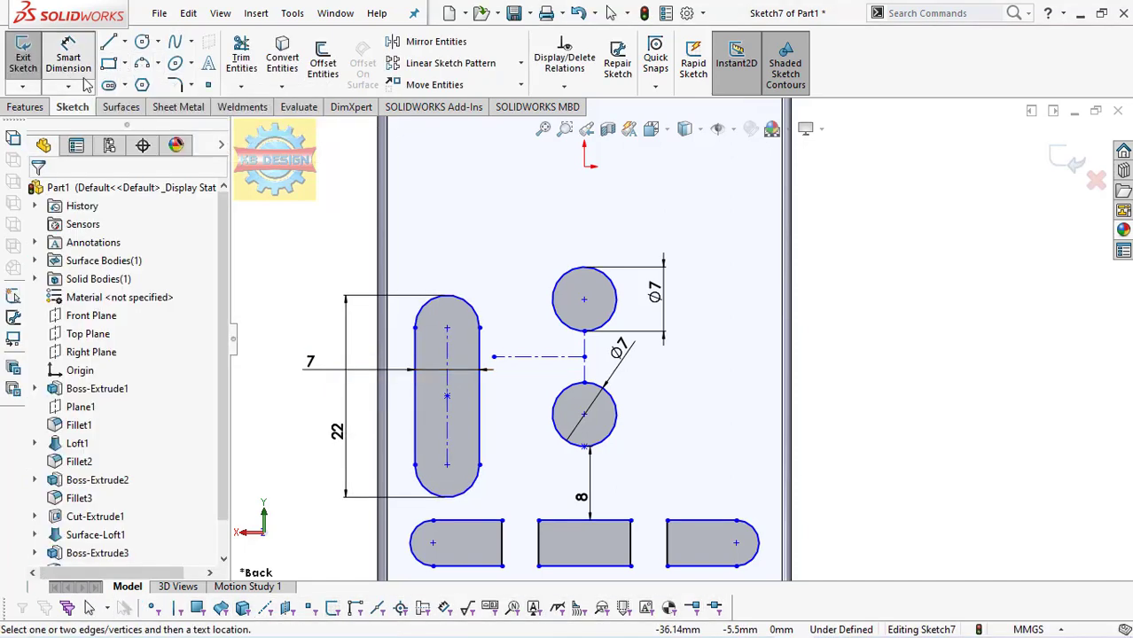
click(584, 355)
click(645, 461)
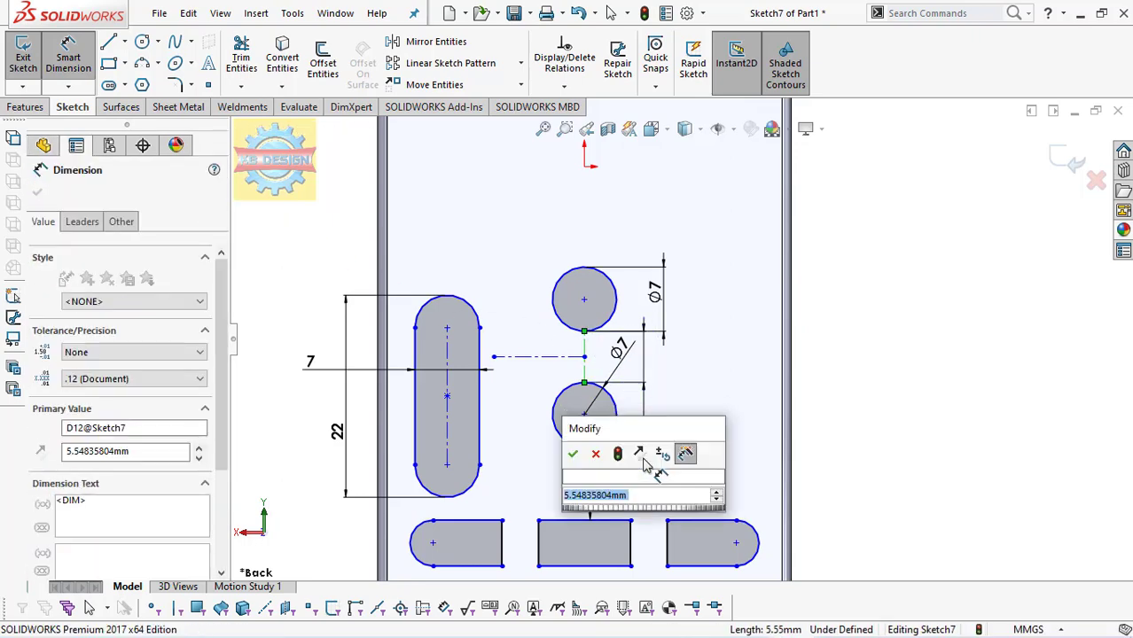
text(5)
key(Return)
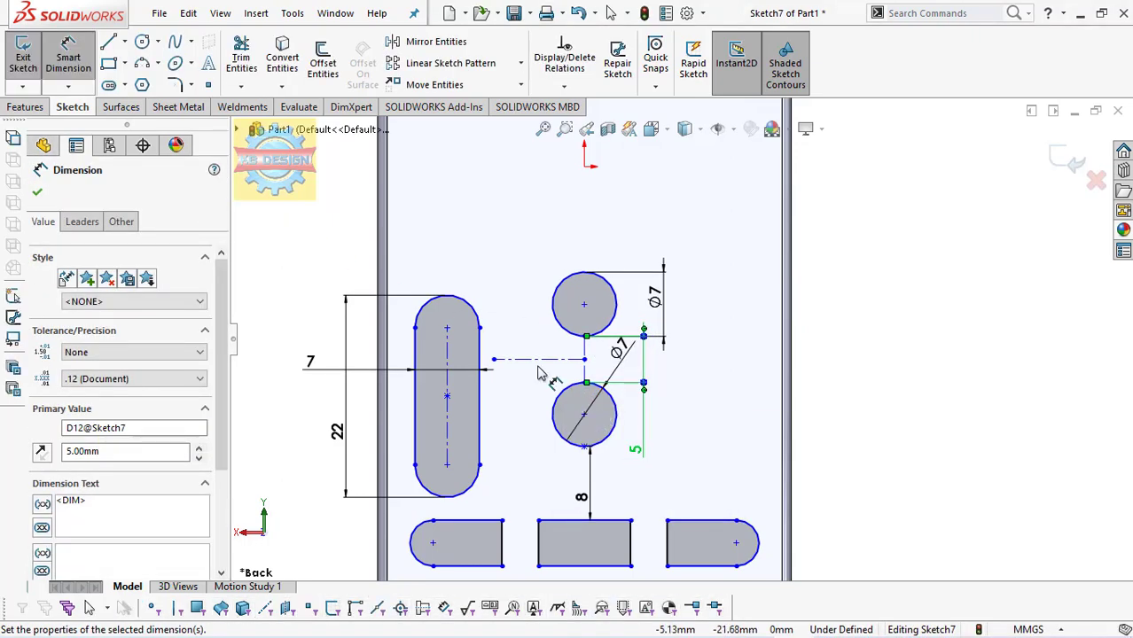
click(535, 361)
click(540, 430)
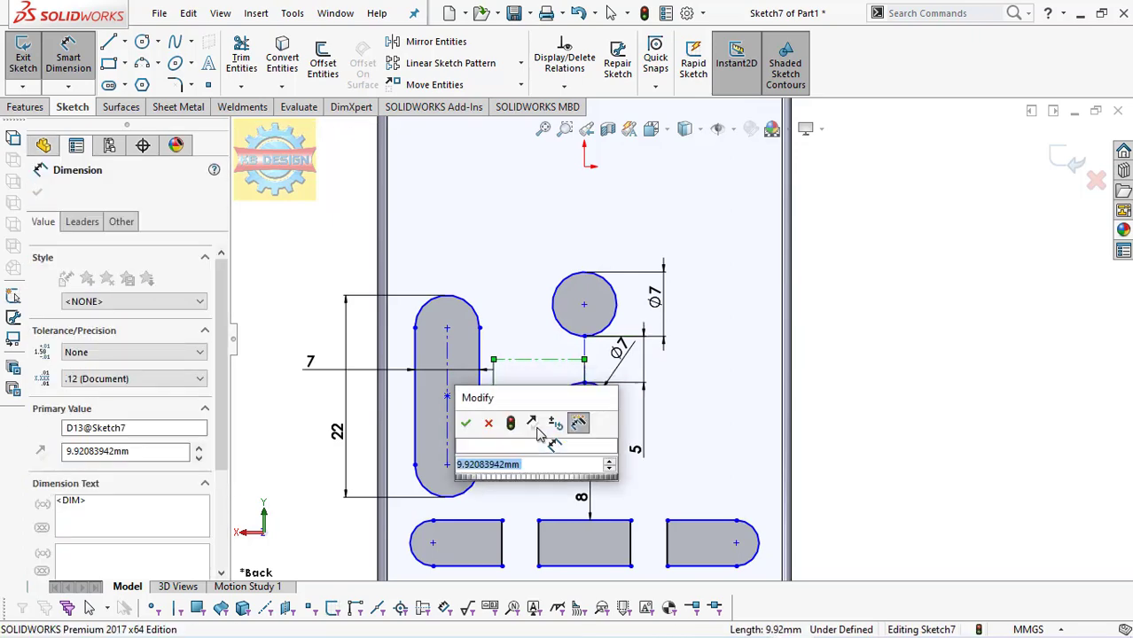
text(13)
key(Return)
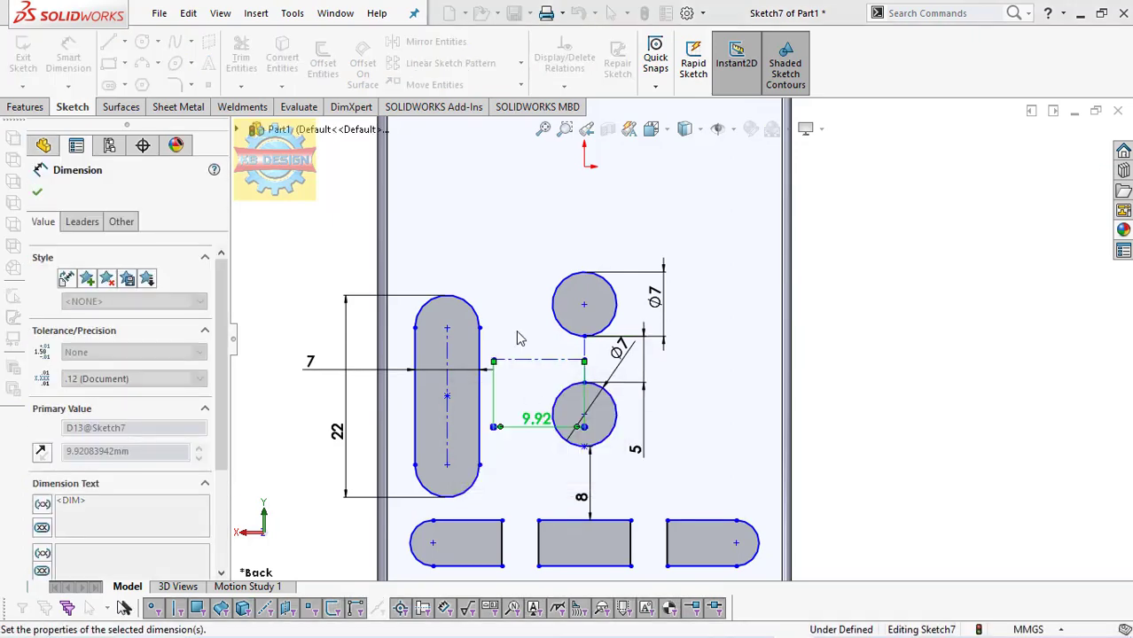
click(564, 86)
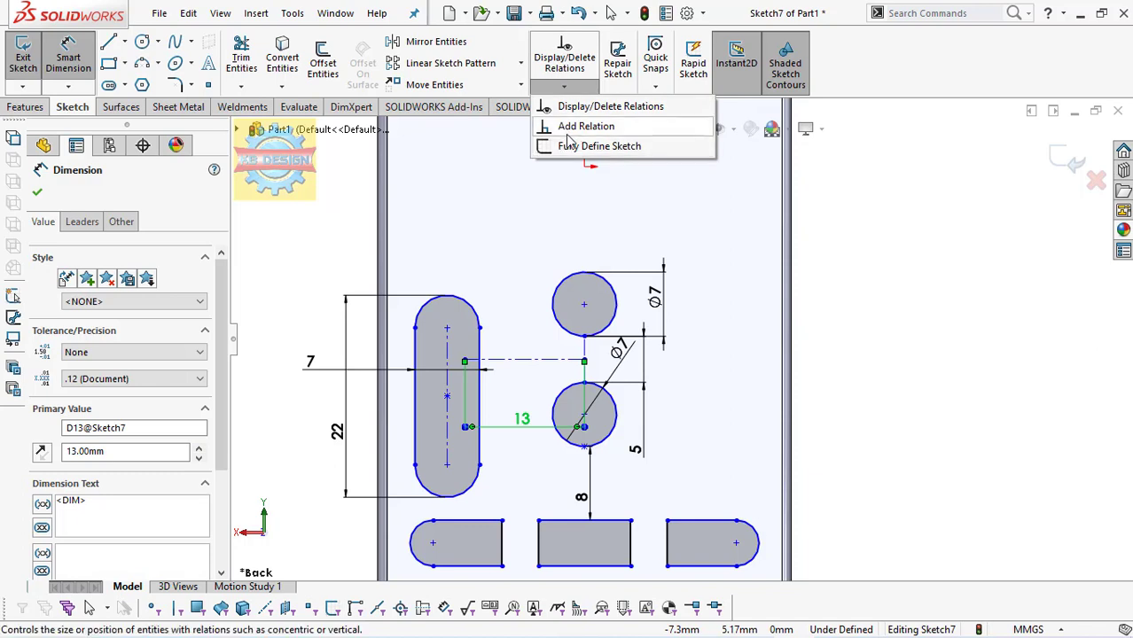
Step: Place the construction line's endpoint at the slot centreline's midpoint
click(584, 126)
click(465, 390)
click(465, 361)
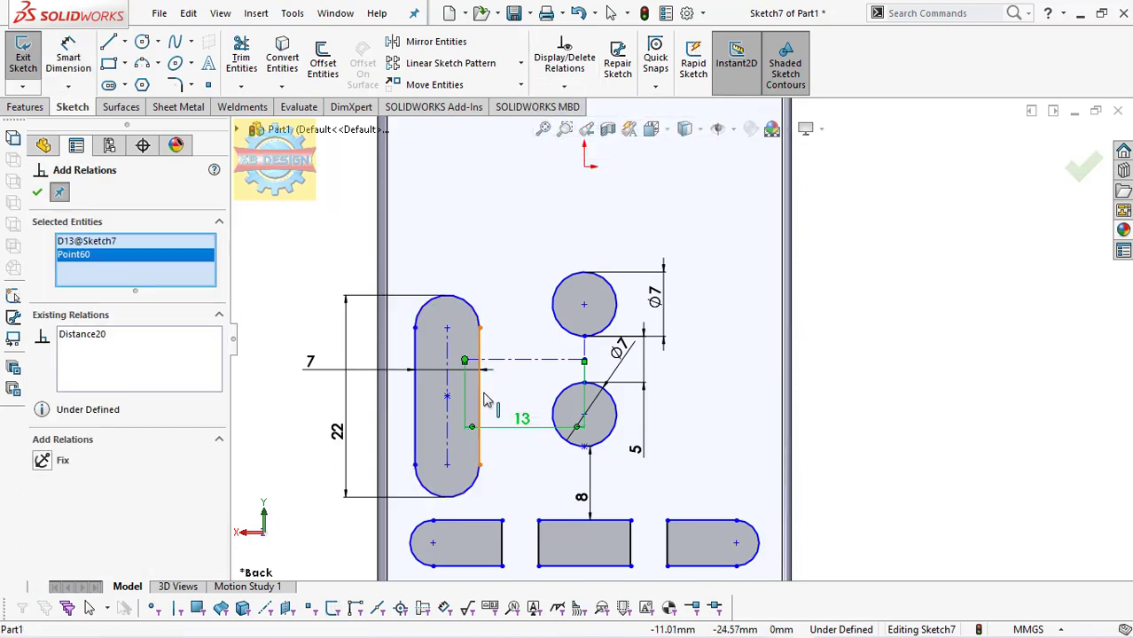
click(443, 405)
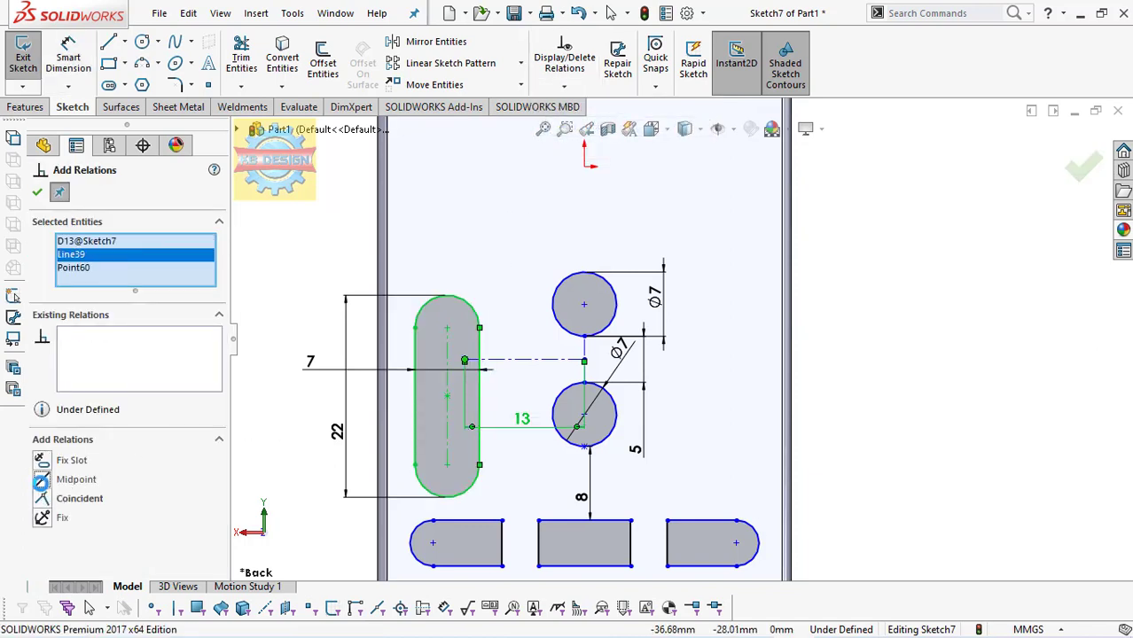
click(40, 480)
key(Escape)
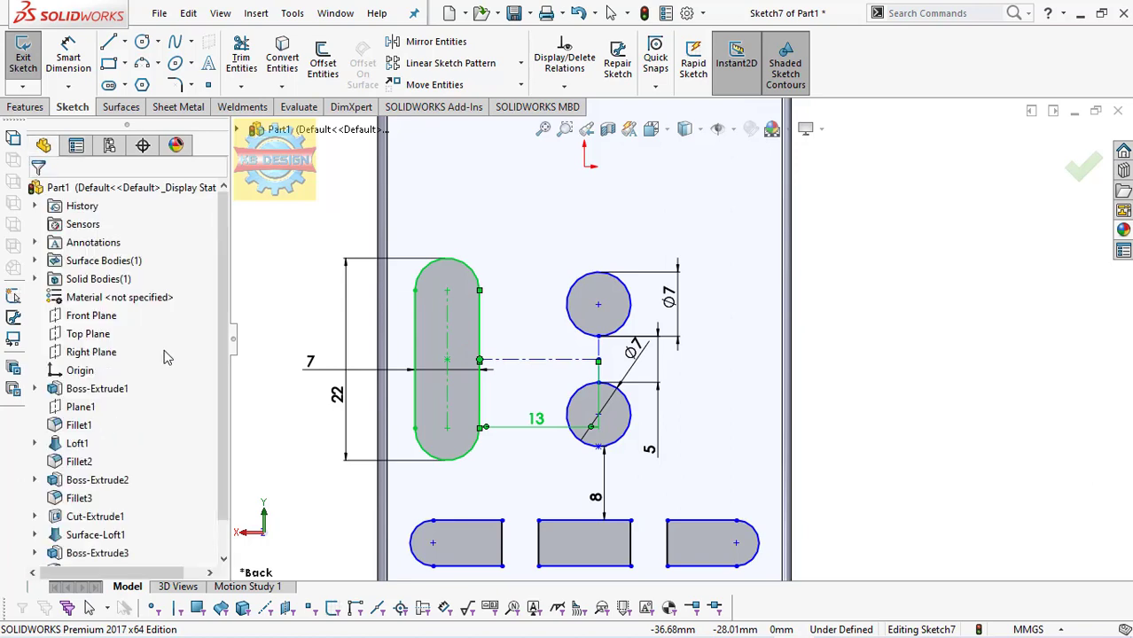
Step: Draw a vertical centerline from the lower circle to the middle bottom slot
key(l)
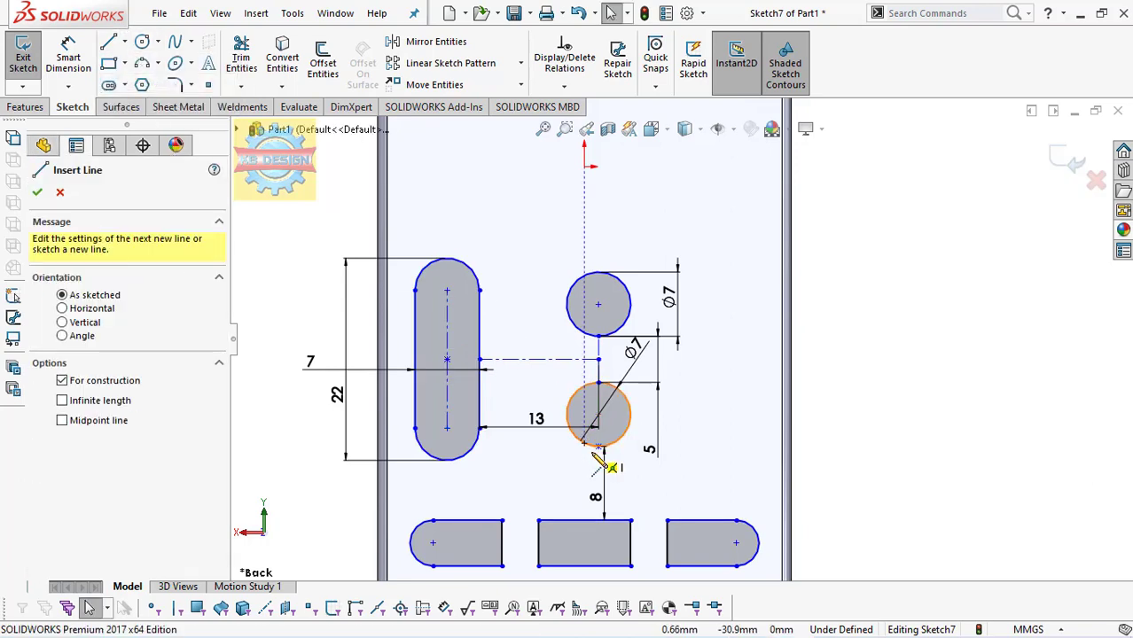
click(599, 446)
click(584, 528)
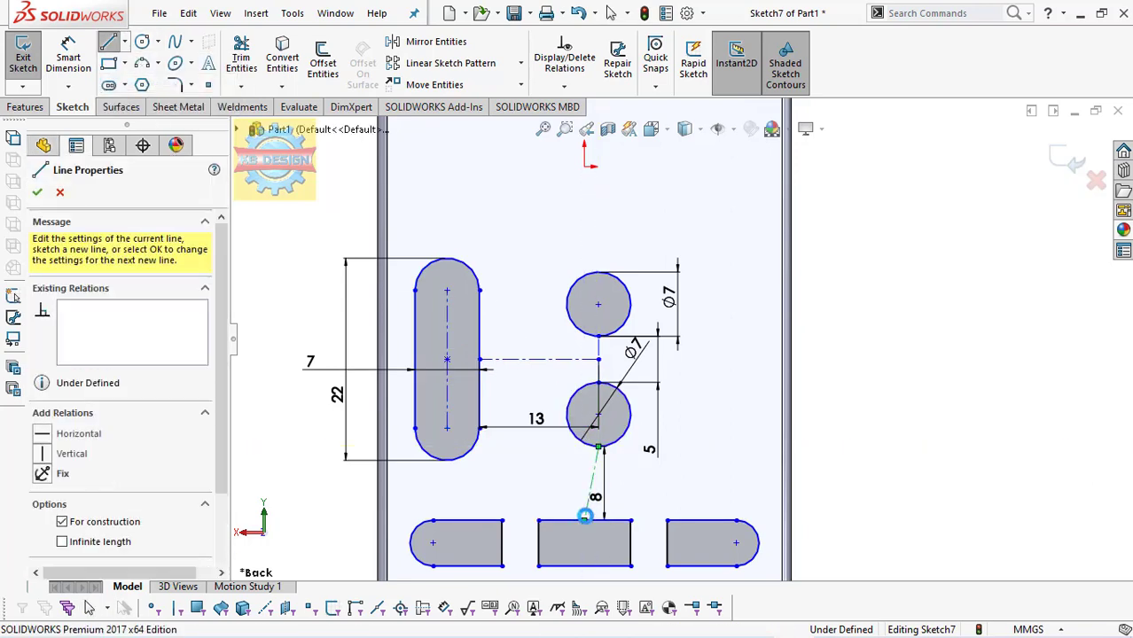
key(Escape)
click(592, 483)
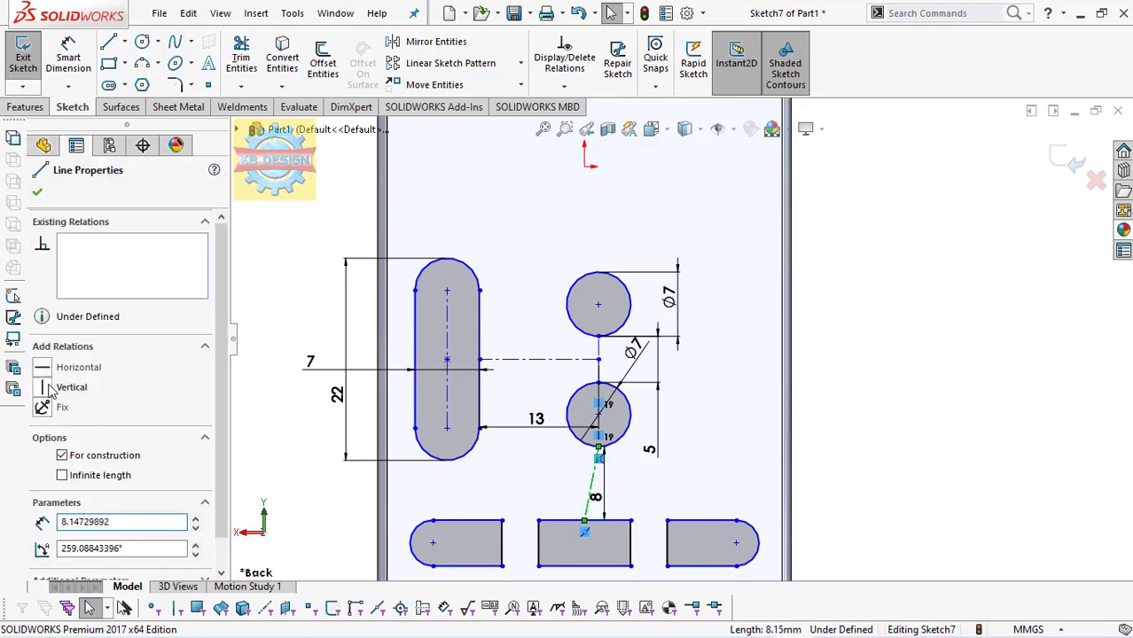
click(51, 388)
key(Escape)
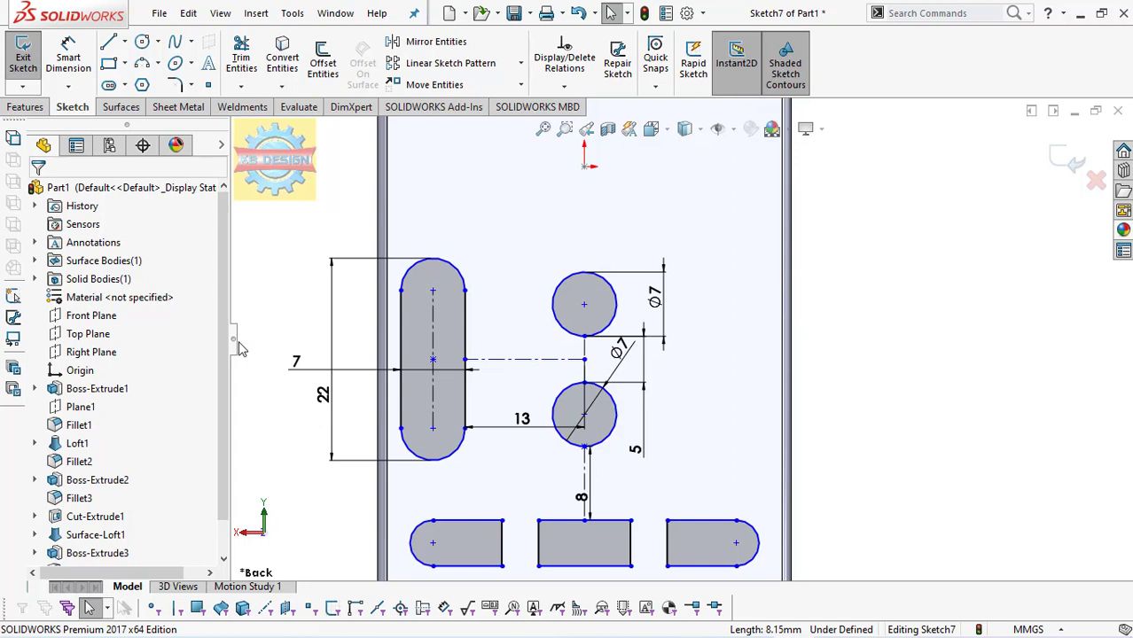
Step: Delete the horizontal construction line
scroll(536, 350, up, 2)
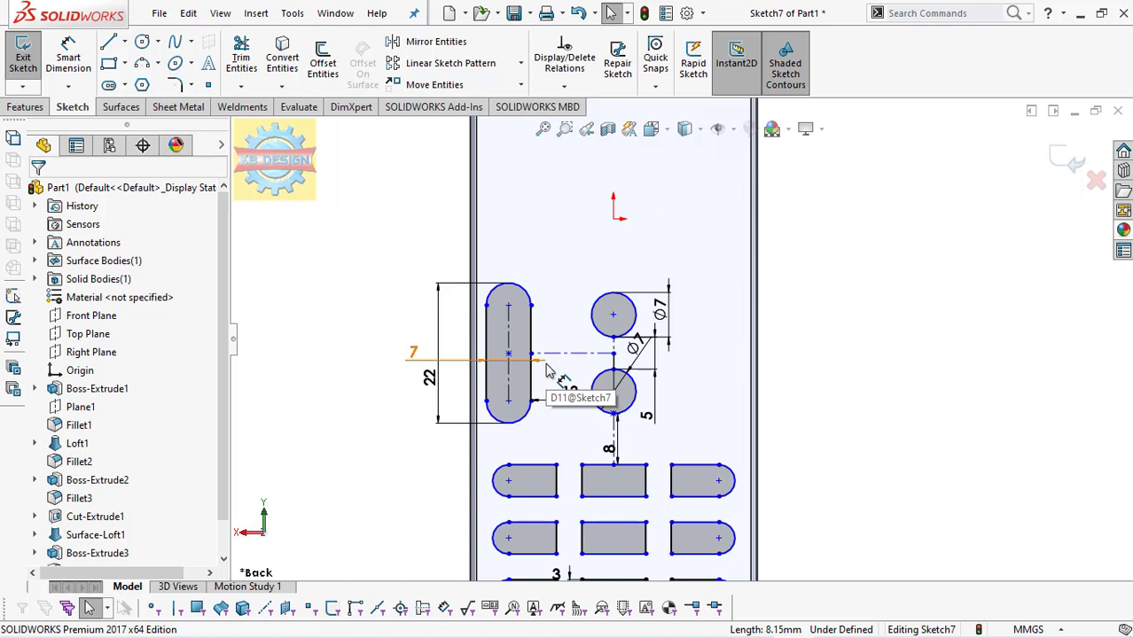
scroll(547, 370, up, 3)
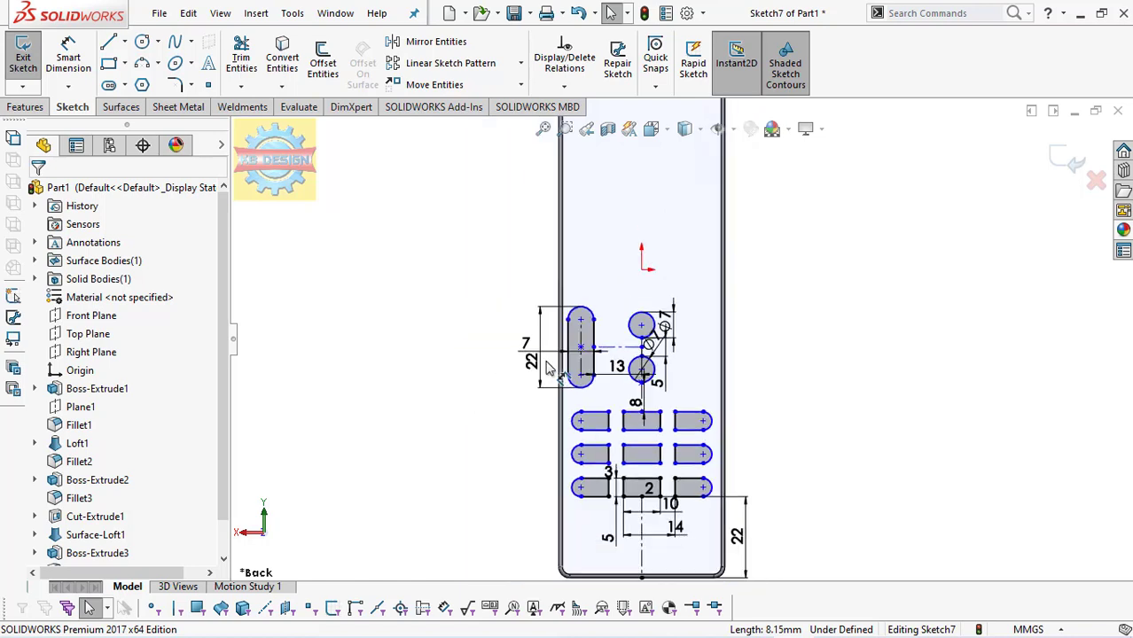
scroll(581, 353, down, 2)
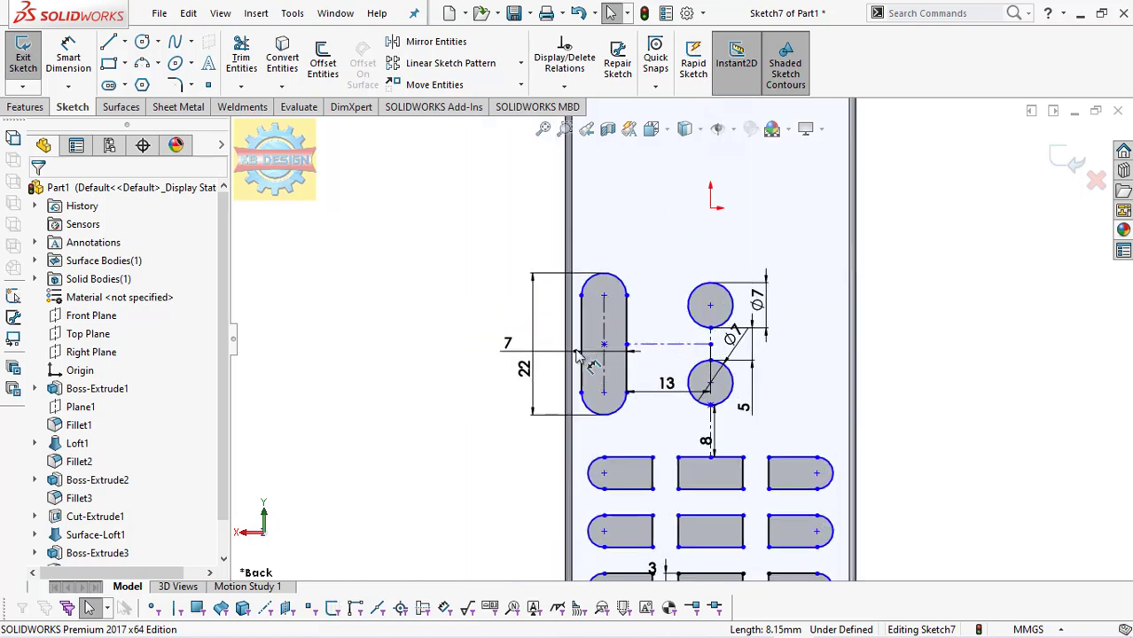
click(646, 345)
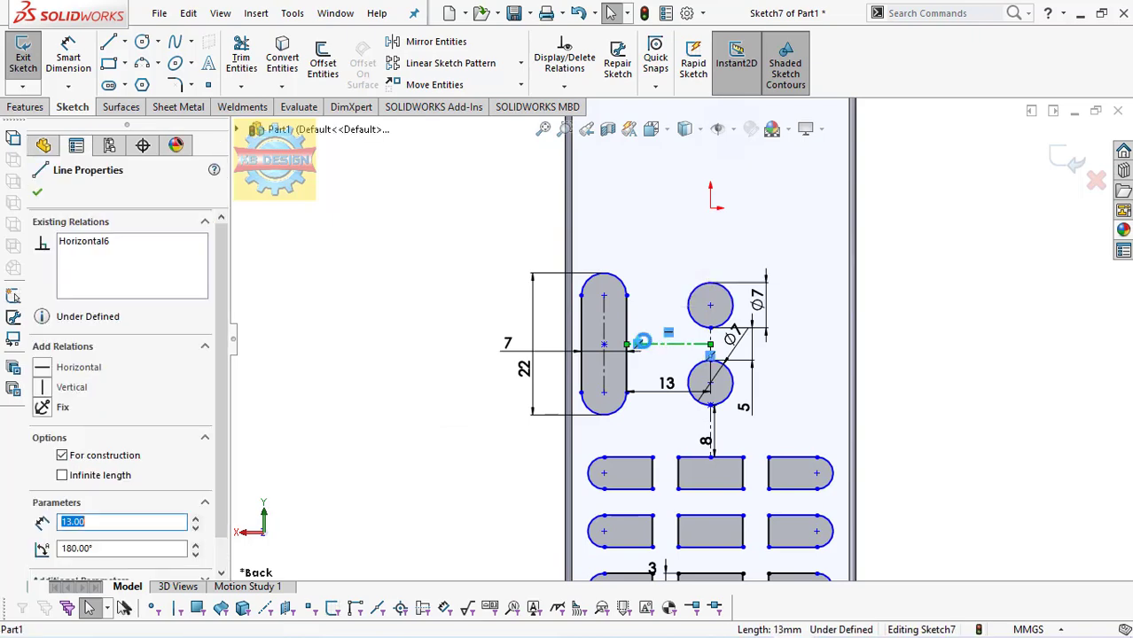
key(Delete)
click(476, 312)
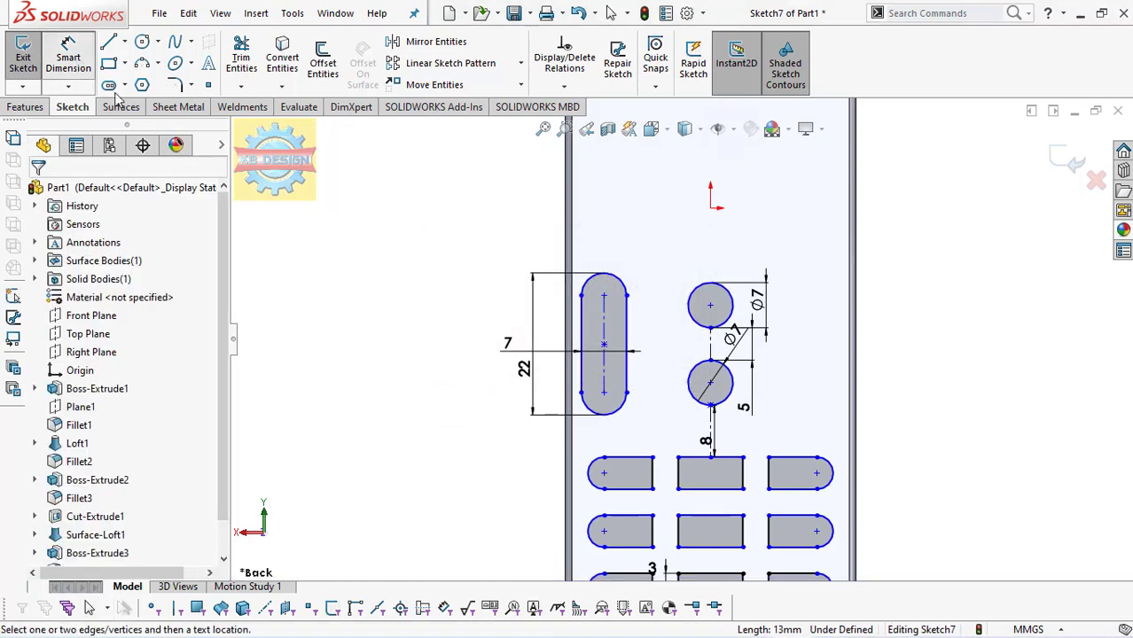
Step: Dimension the tall slot 13 mm from the circles' centerline
click(633, 368)
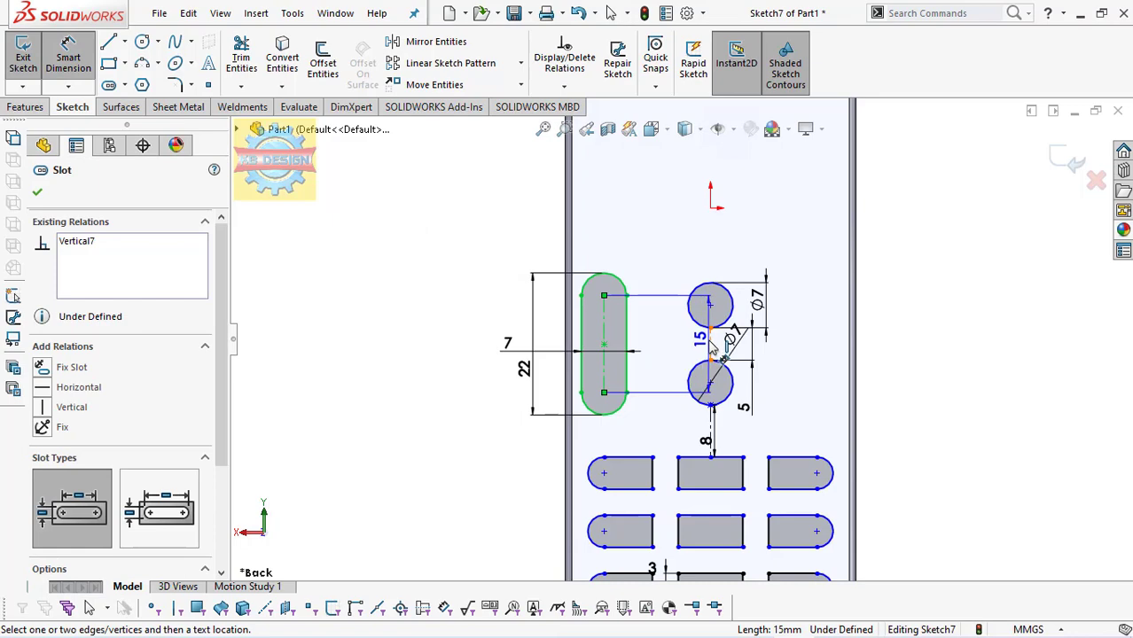
click(712, 350)
click(662, 374)
key(Return)
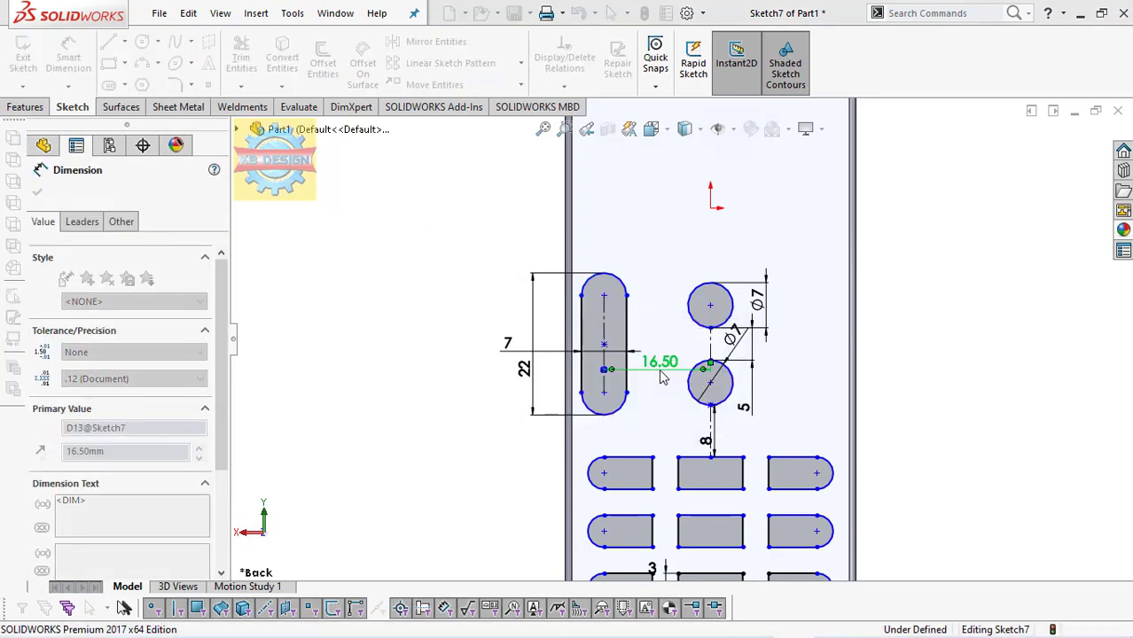
key(Escape)
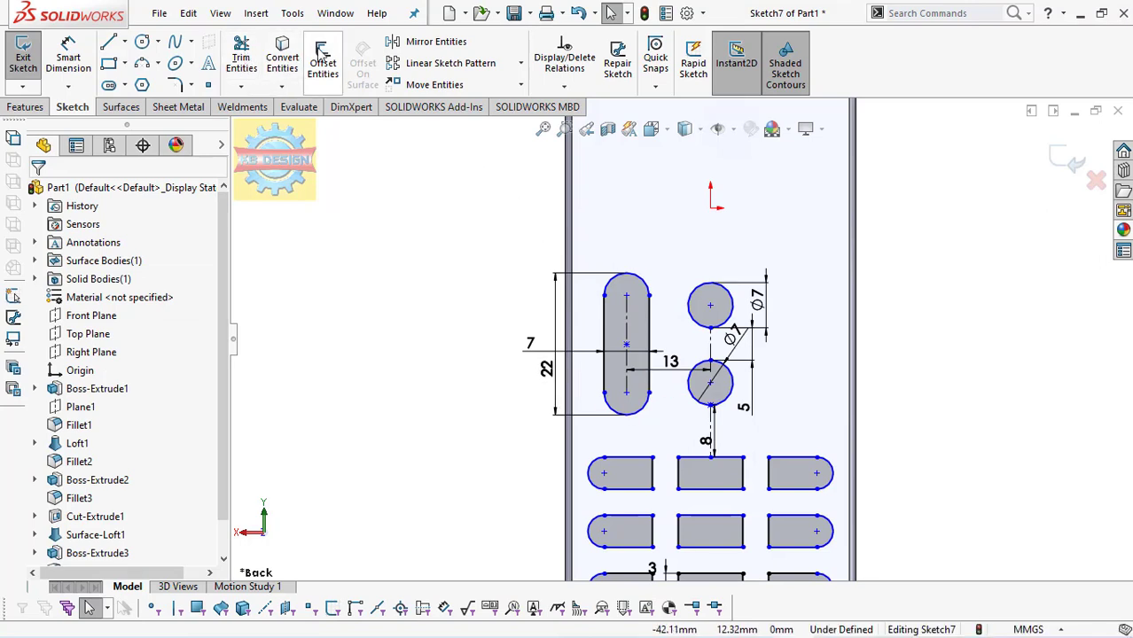
Step: Mirror the tall slot about the vertical centerline to the right of the circles
click(422, 41)
click(626, 319)
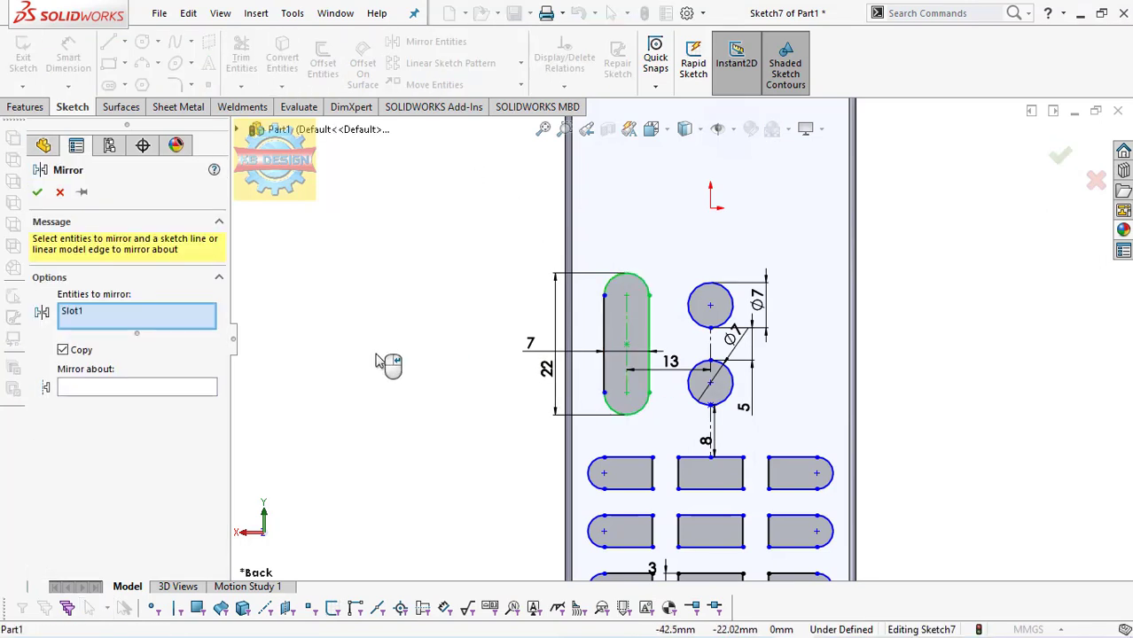
click(195, 389)
click(711, 350)
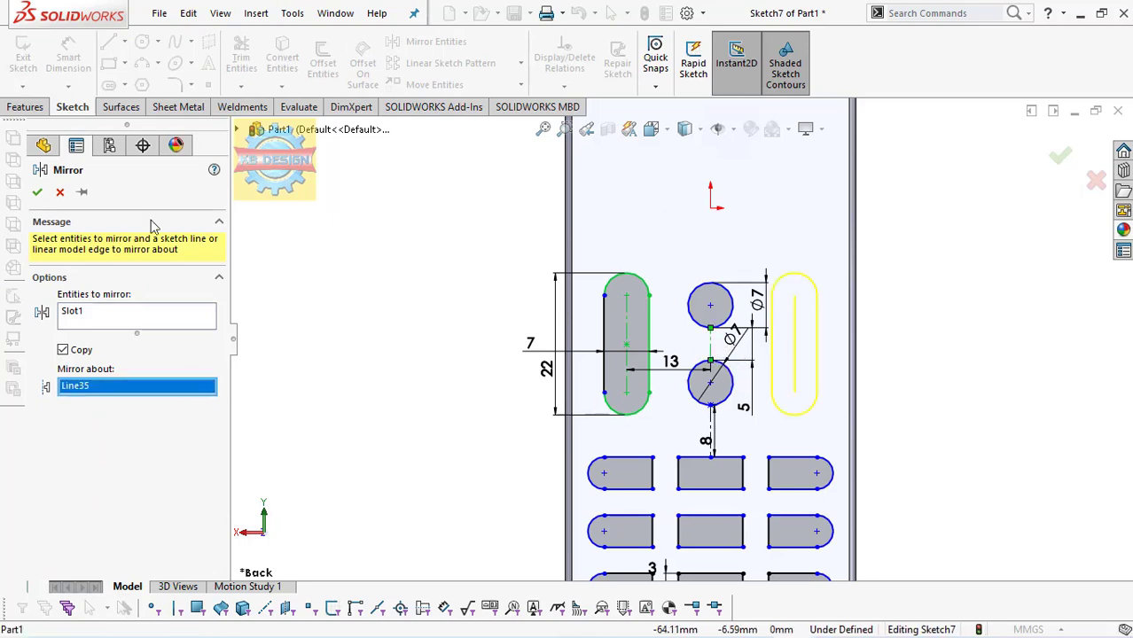
click(39, 191)
scroll(732, 286, up, 3)
scroll(732, 285, down, 4)
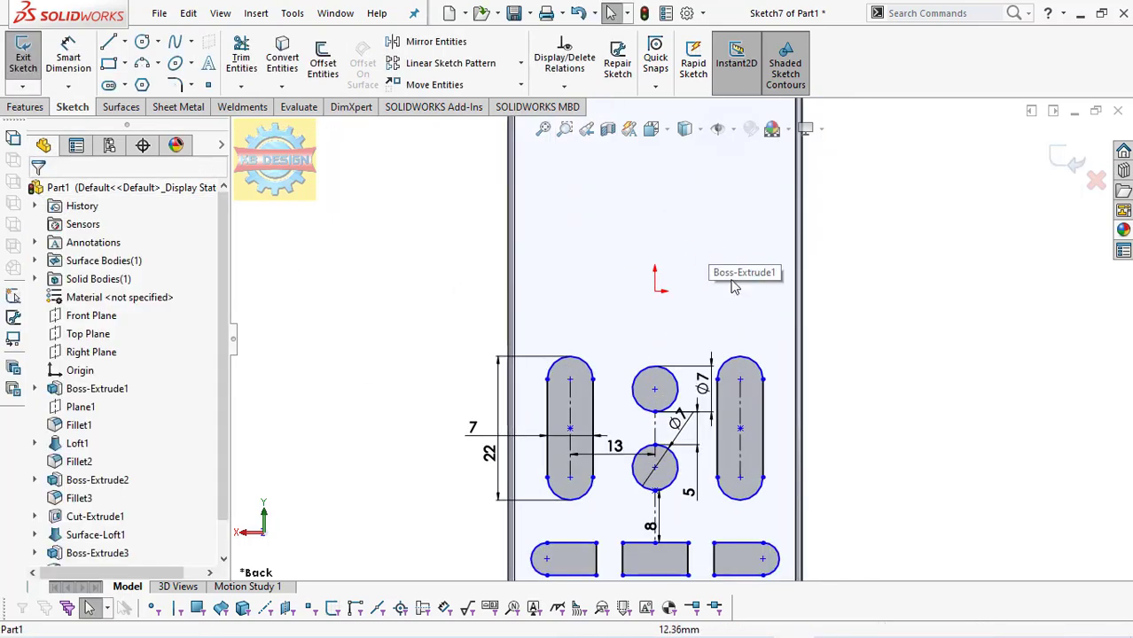
Step: Draw a small circle above the left slot and dimension it Ø5
click(141, 41)
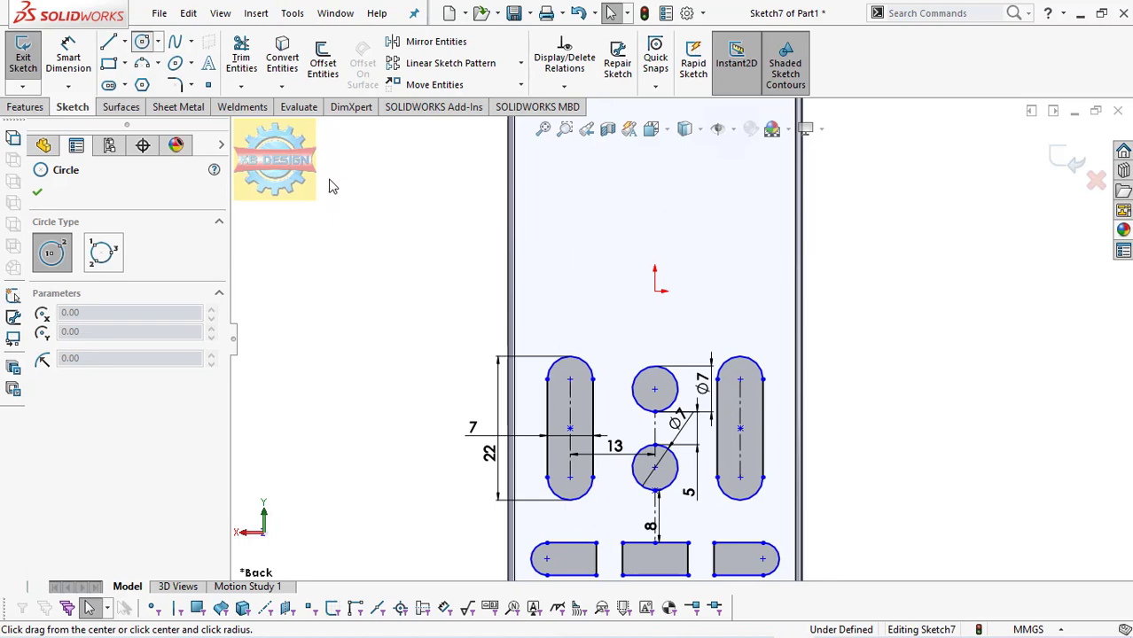
click(546, 324)
click(558, 315)
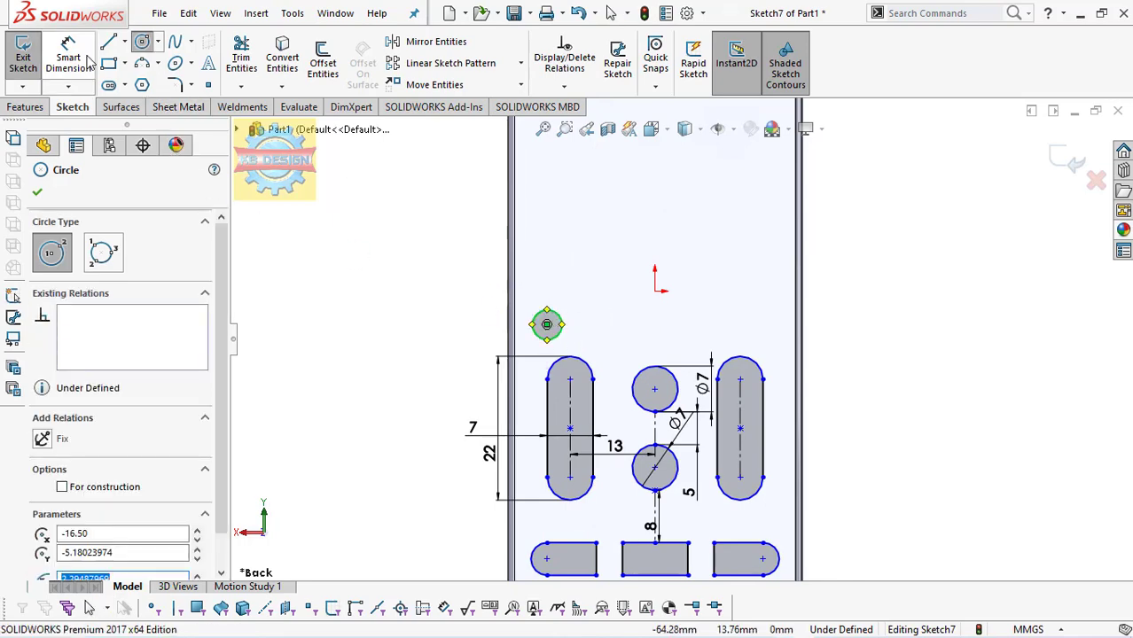
click(89, 60)
click(542, 312)
click(452, 293)
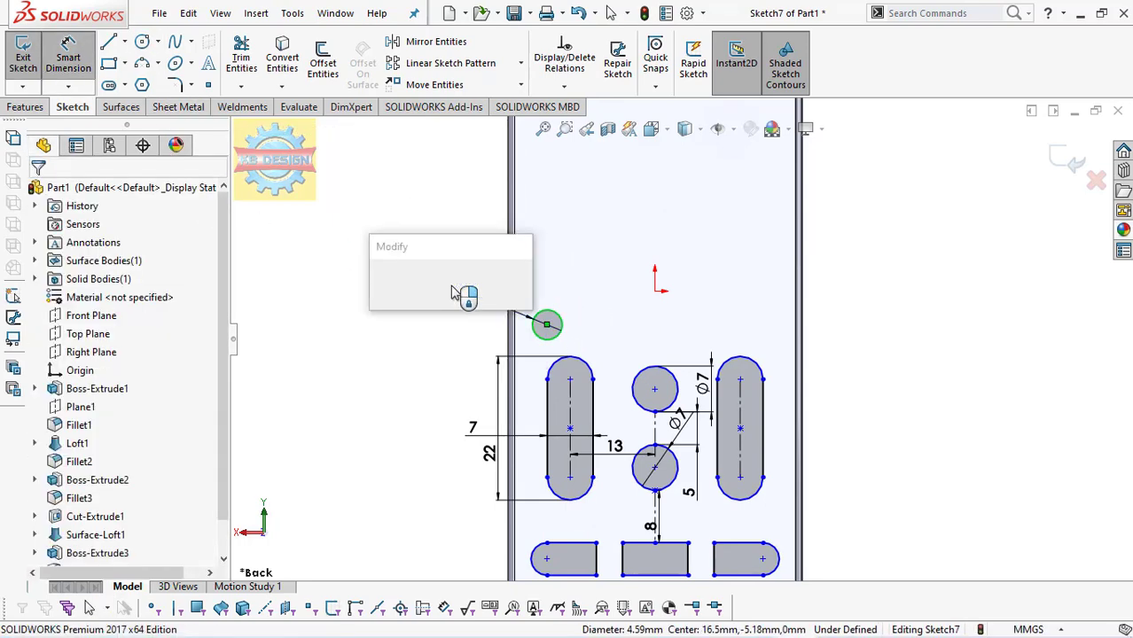
text(5)
key(Return)
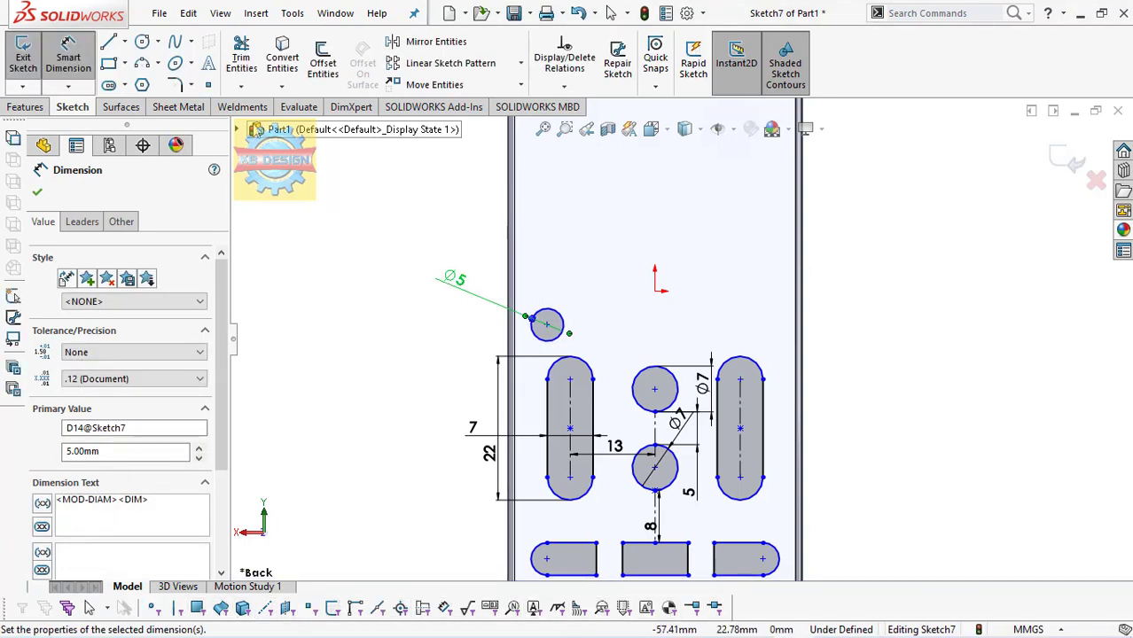
Step: Add a sketch point at the top end of the left slot
click(282, 58)
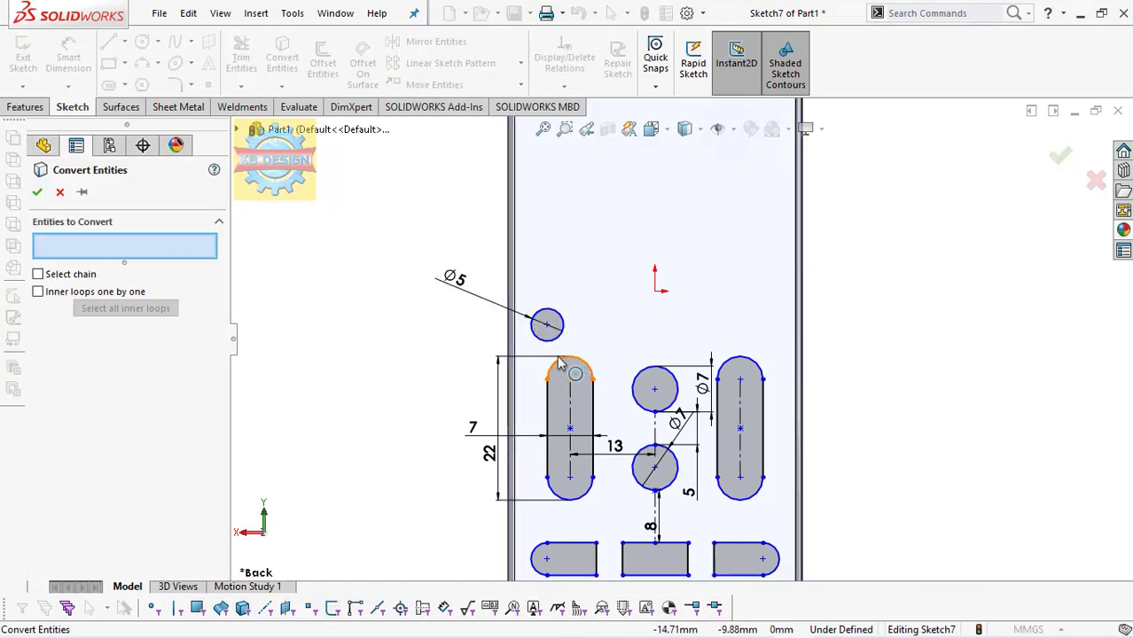
click(60, 191)
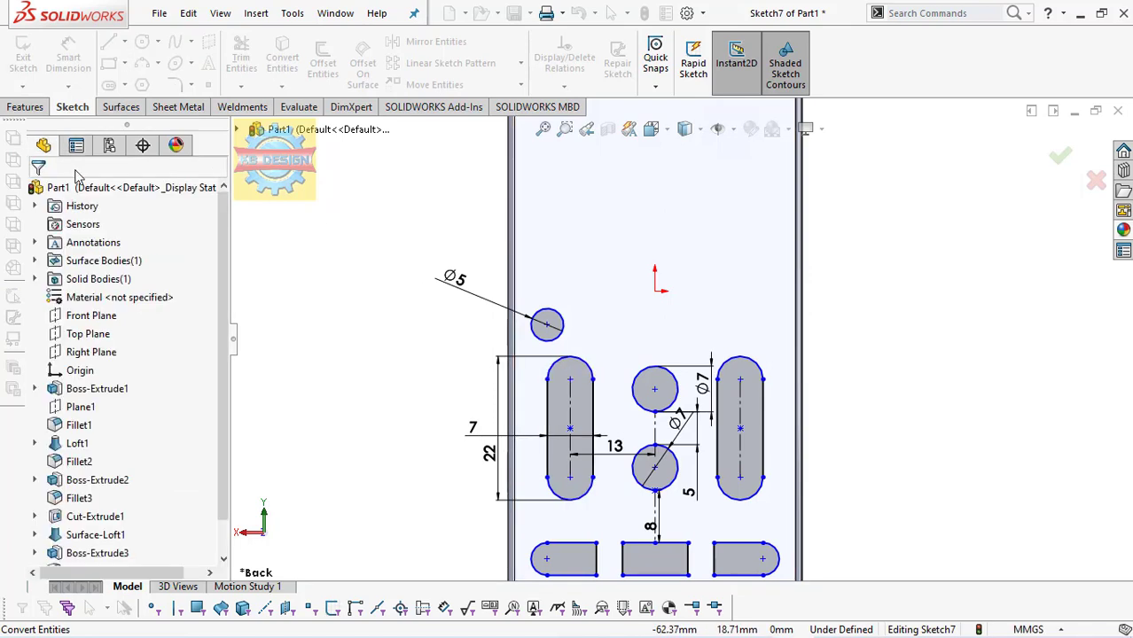
click(68, 57)
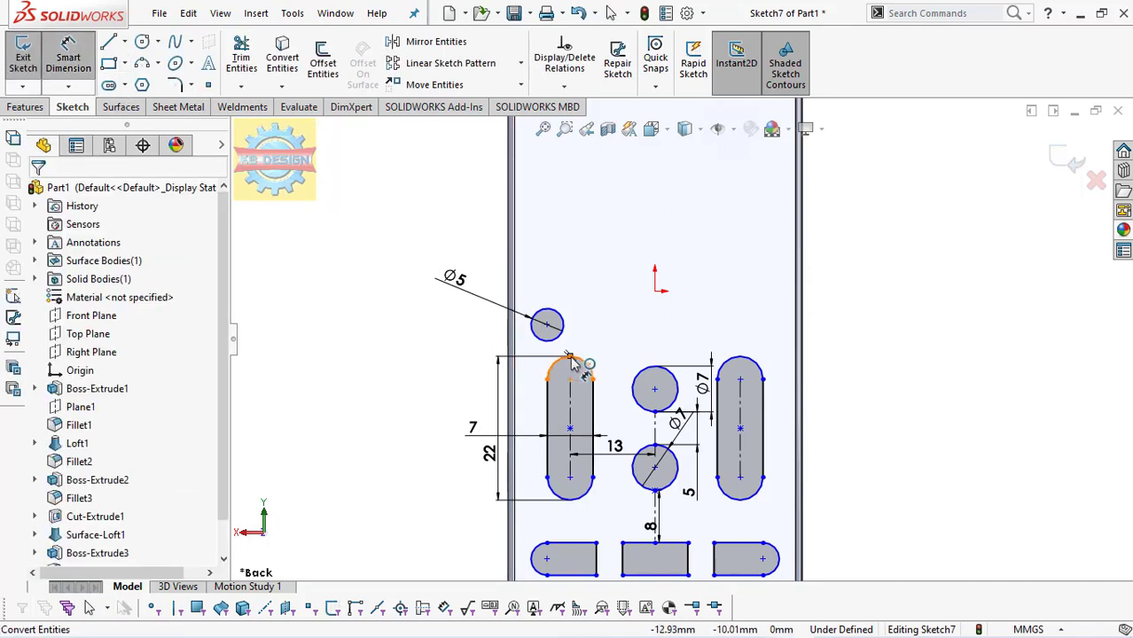
click(572, 364)
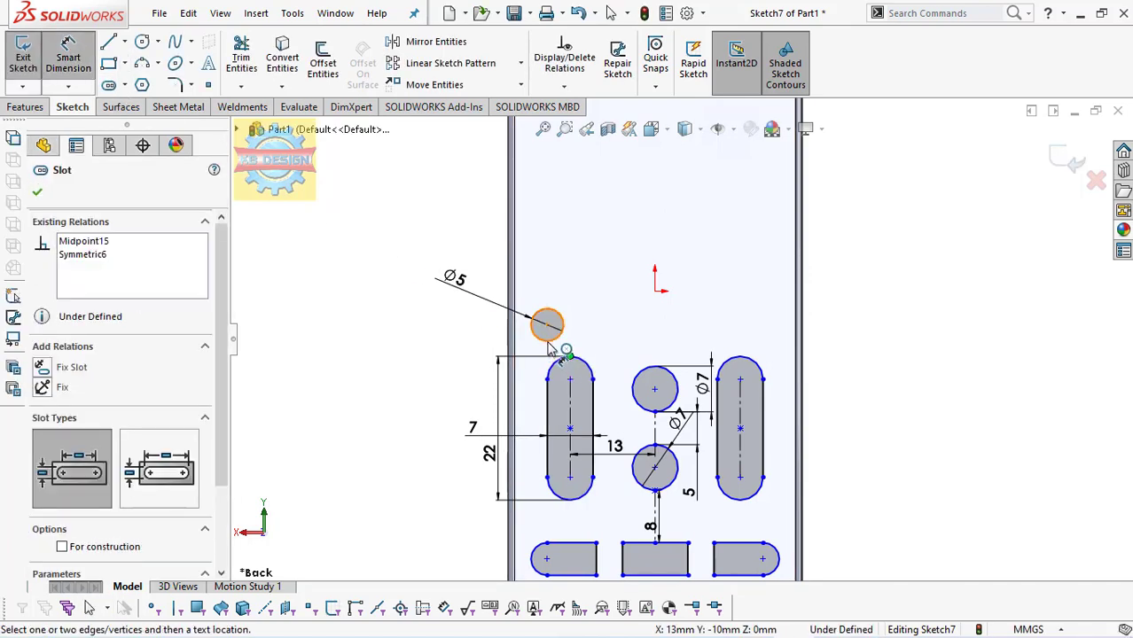
click(207, 85)
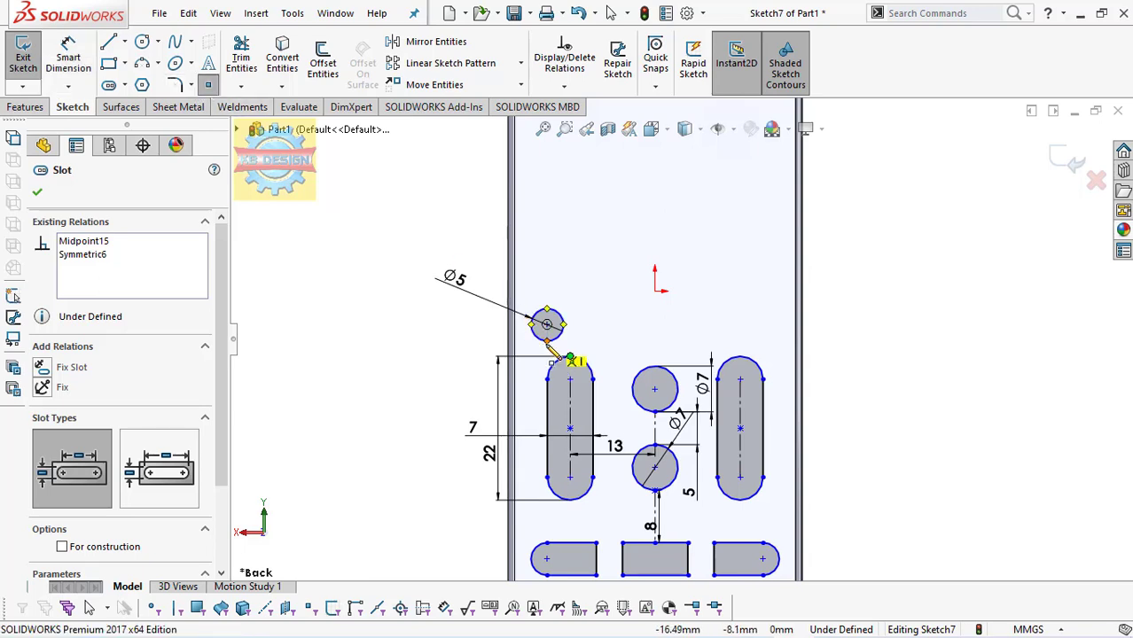
click(548, 341)
Step: Dimension the Ø5 circle 5 mm vertically above the left slot's top end
click(69, 57)
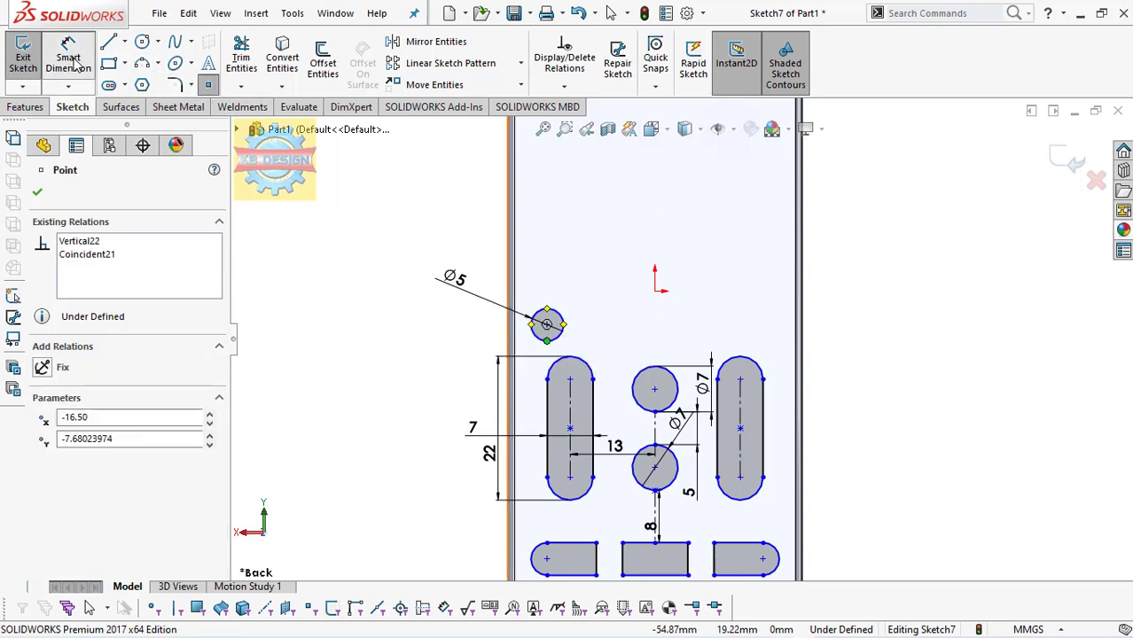
click(573, 360)
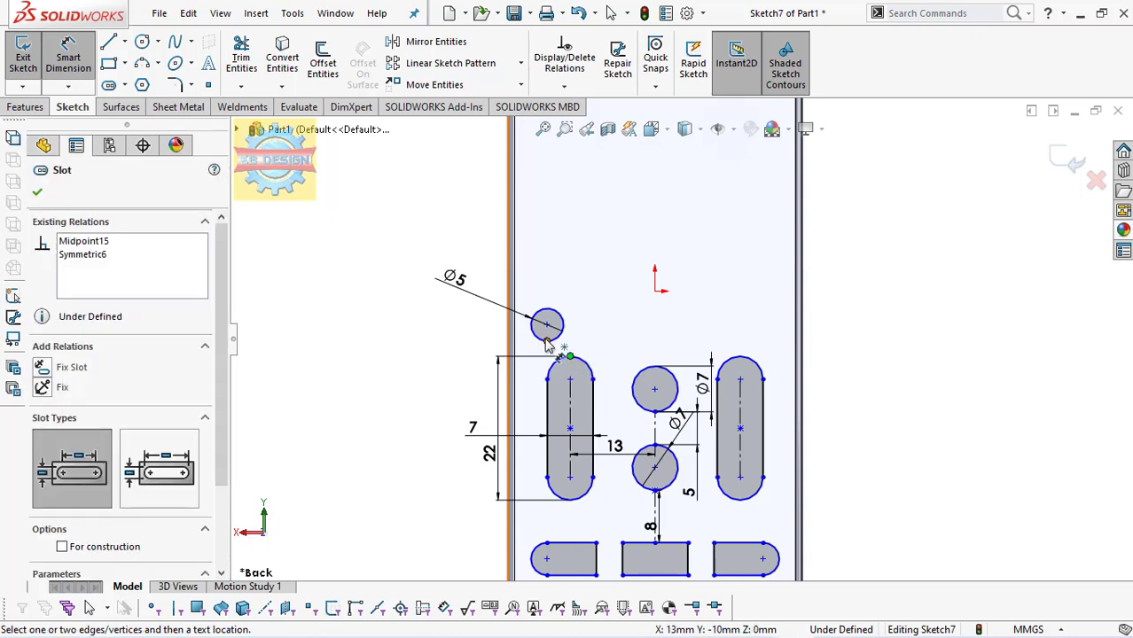
click(548, 344)
click(468, 339)
text(5)
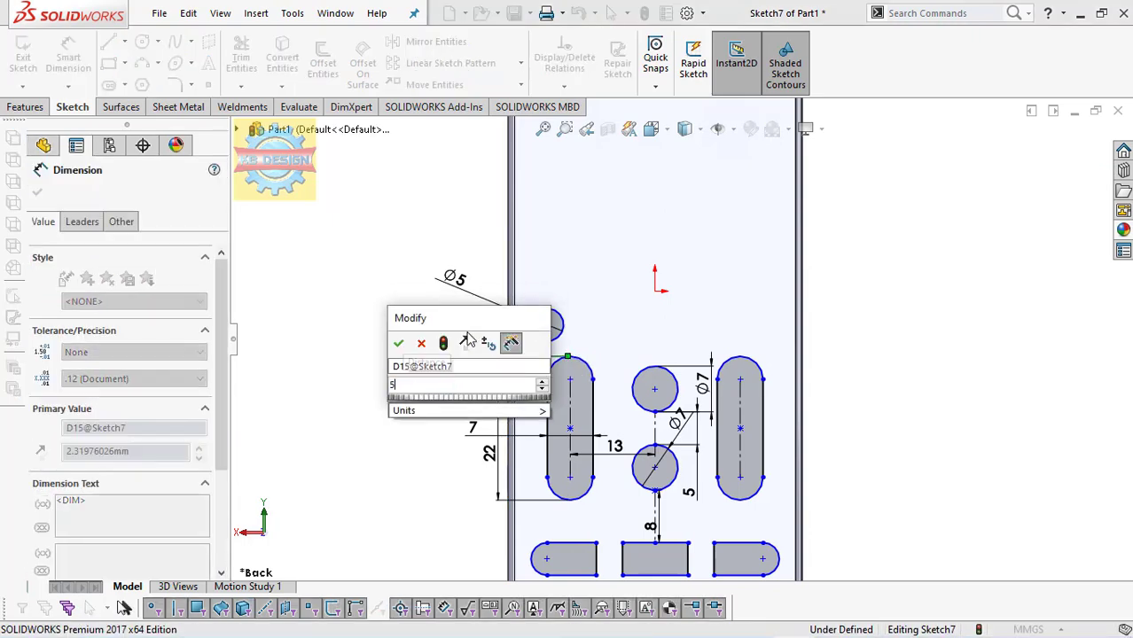
key(Return)
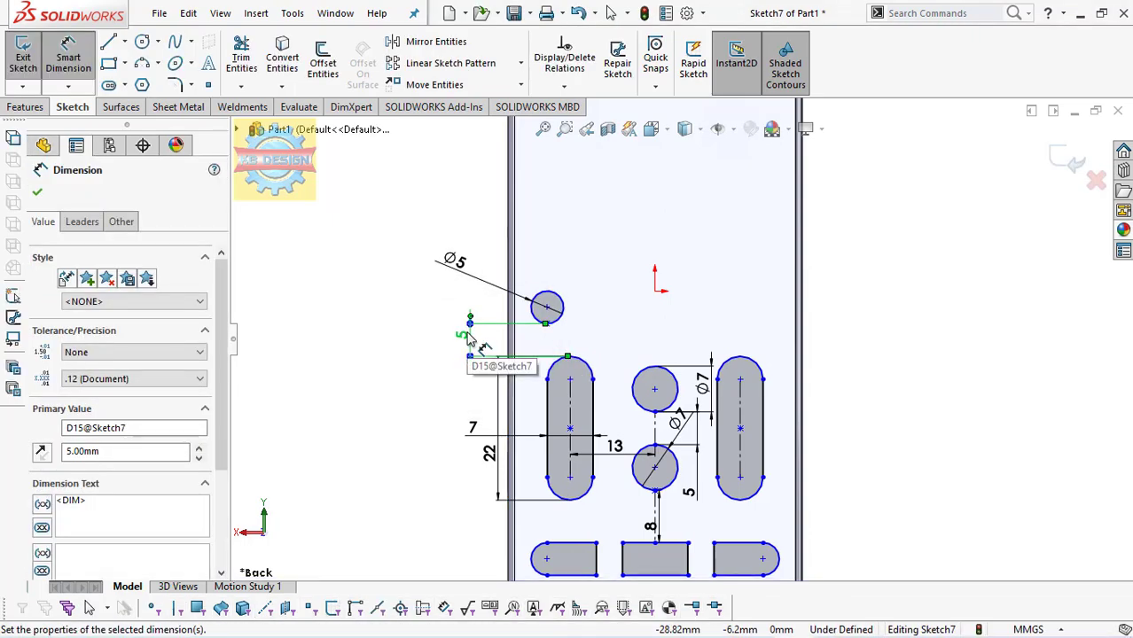
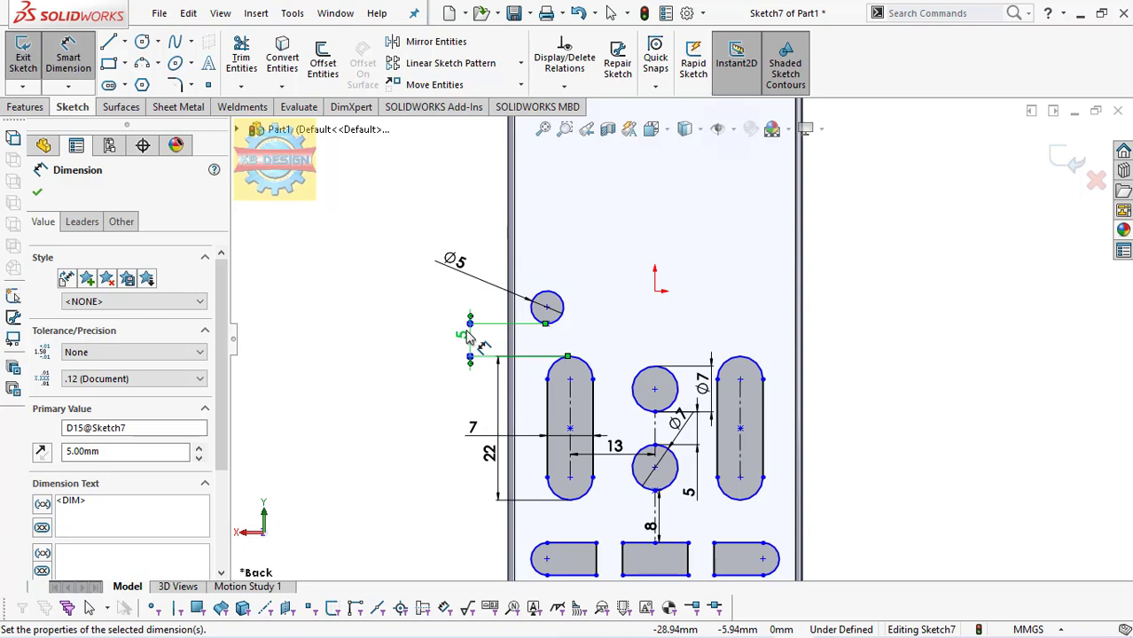
Step: Draw a circle above the buttons and dimension it to Ø12
click(143, 42)
click(654, 202)
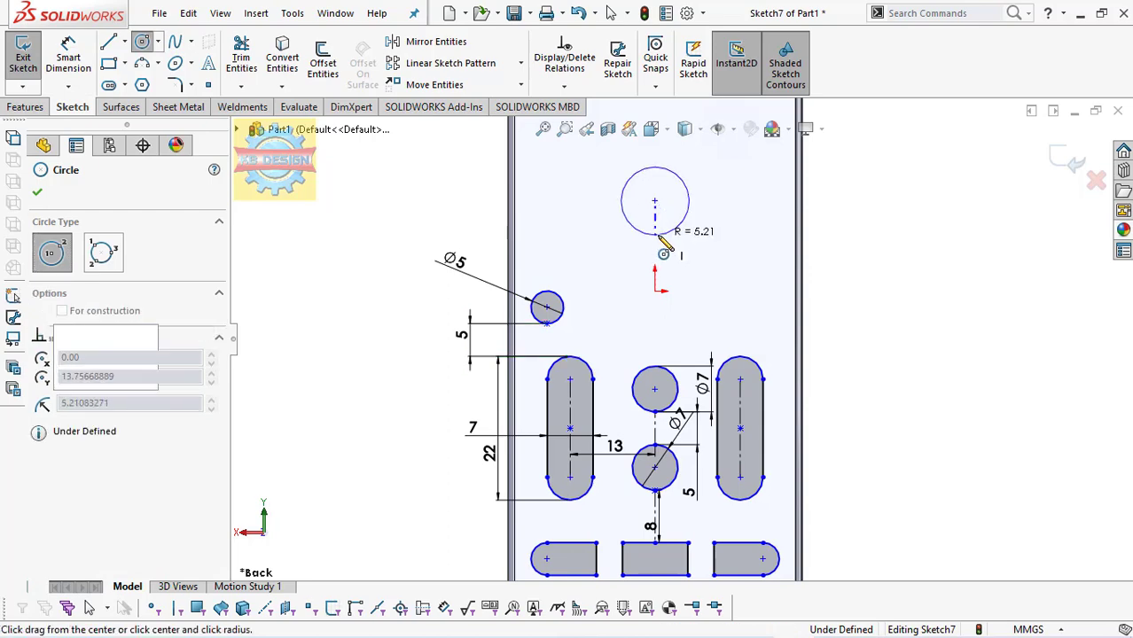
click(657, 236)
click(69, 55)
click(624, 221)
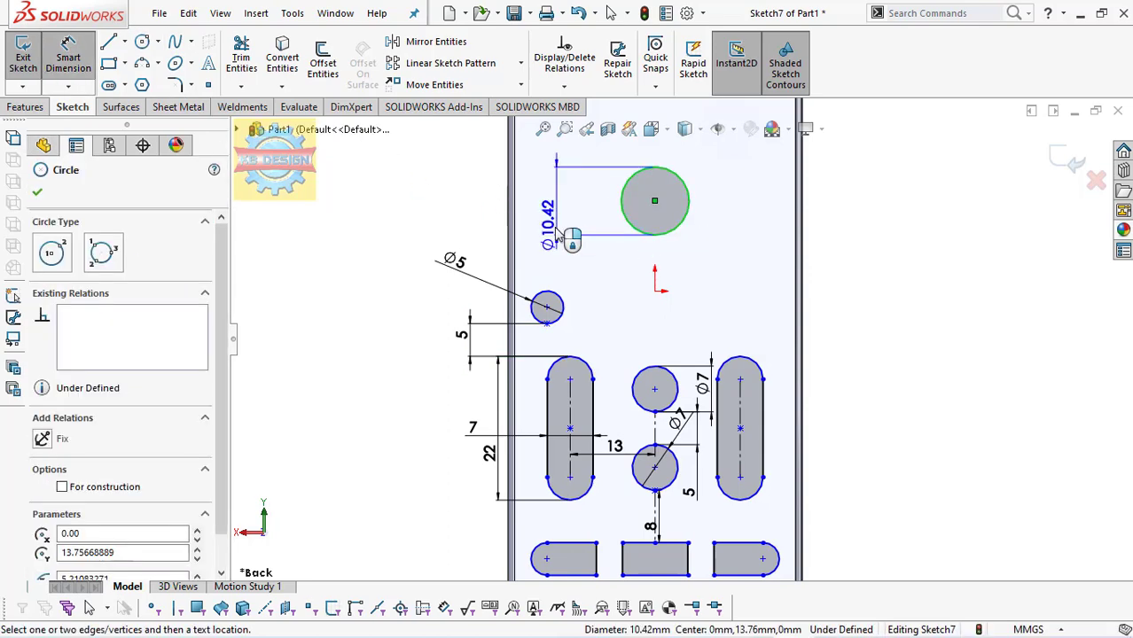
click(604, 218)
text(12)
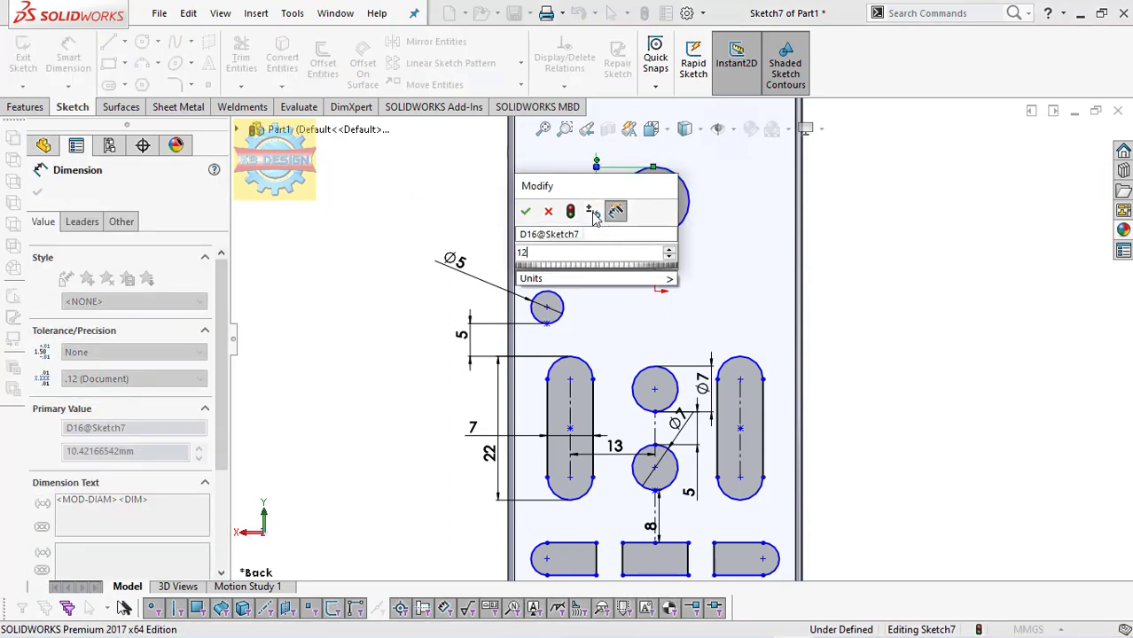
key(Return)
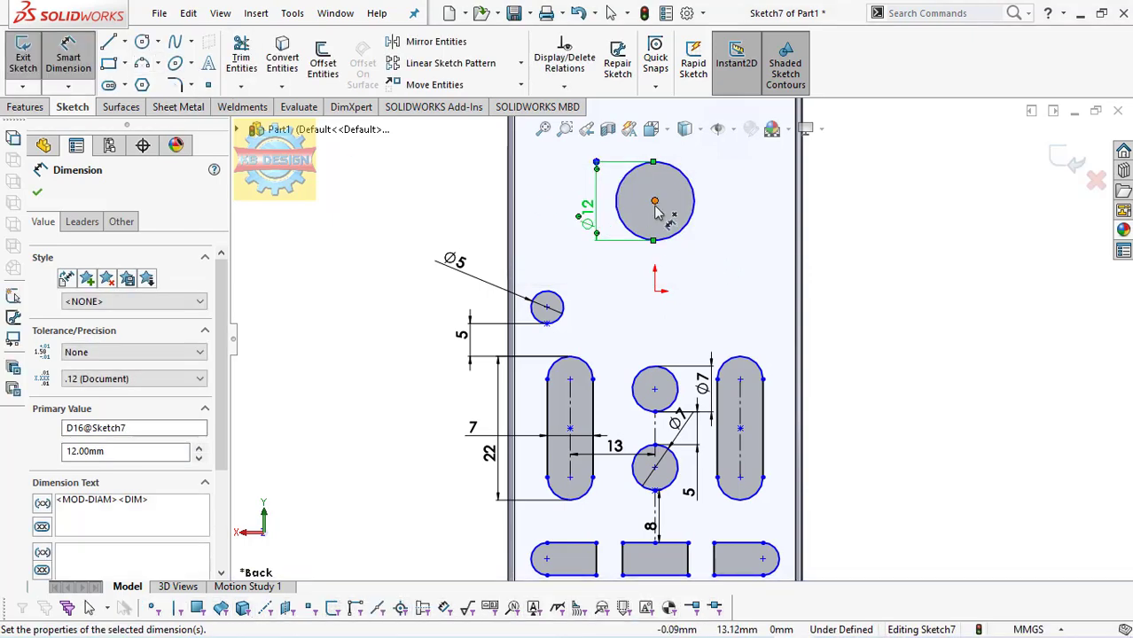
Step: Dimension the Ø12 circle's centre 28.50 mm above the Ø7 circle's centre
click(654, 202)
click(654, 388)
click(687, 335)
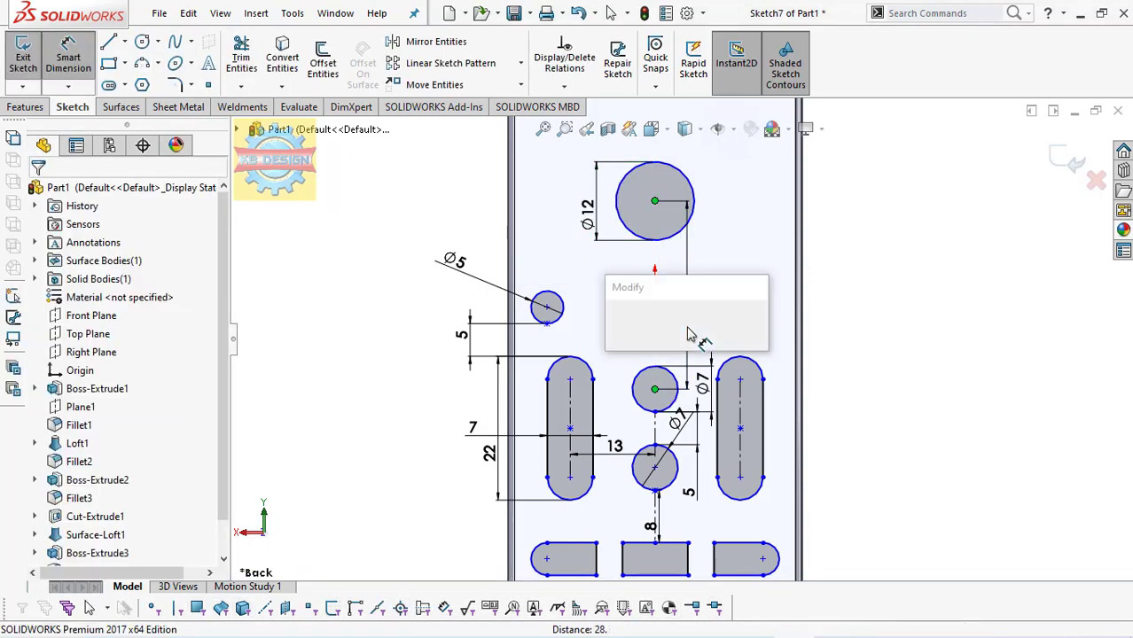
text(28.5)
key(Return)
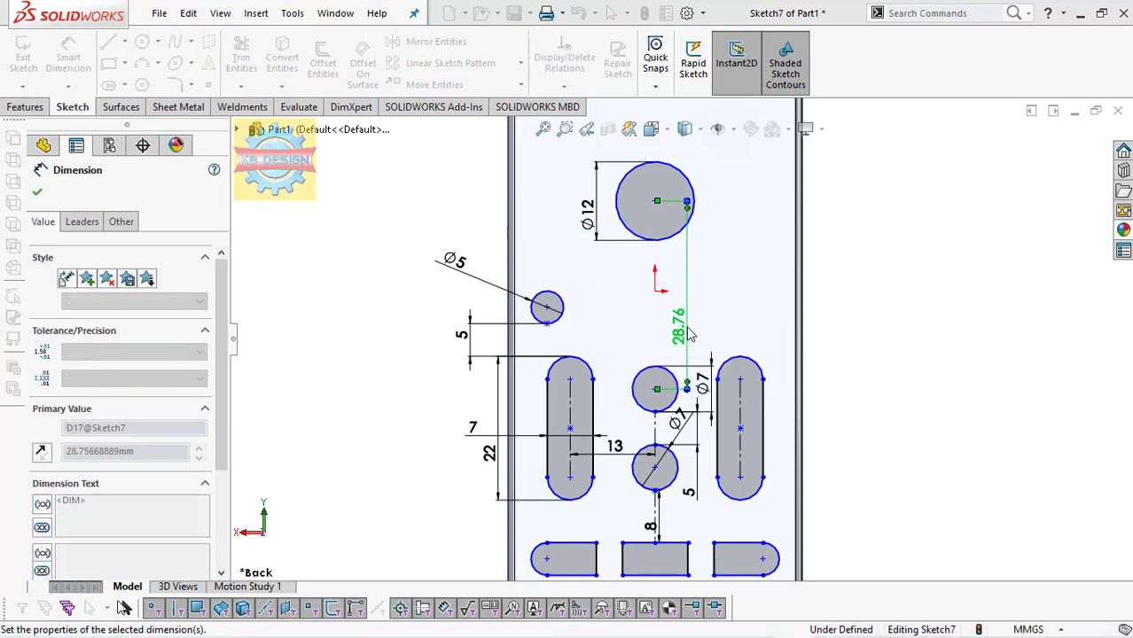
click(141, 42)
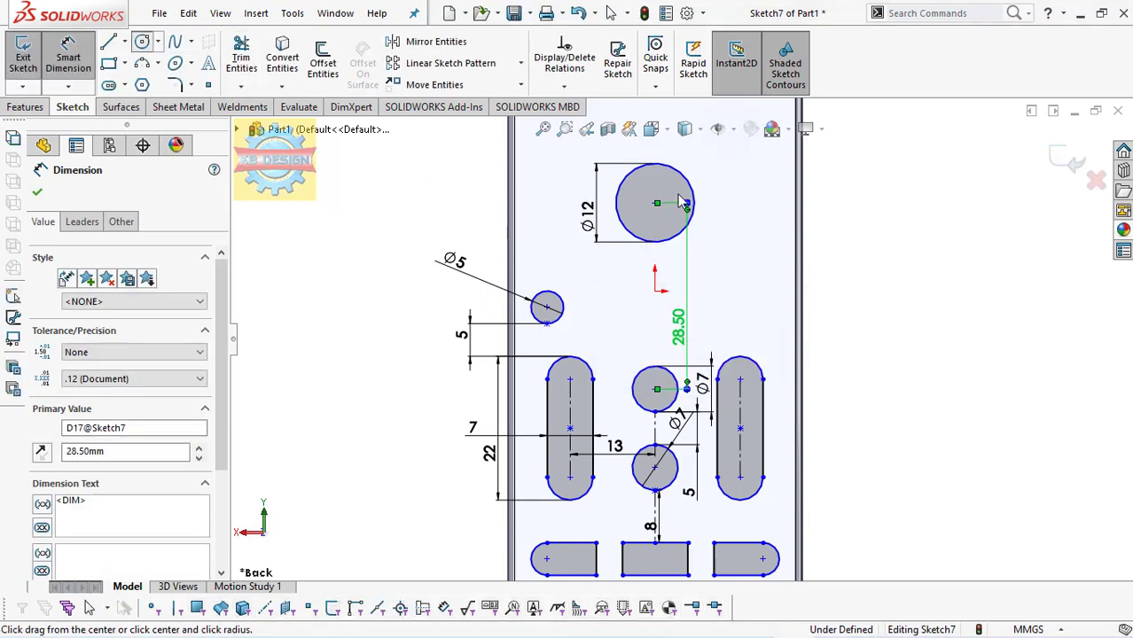
click(654, 203)
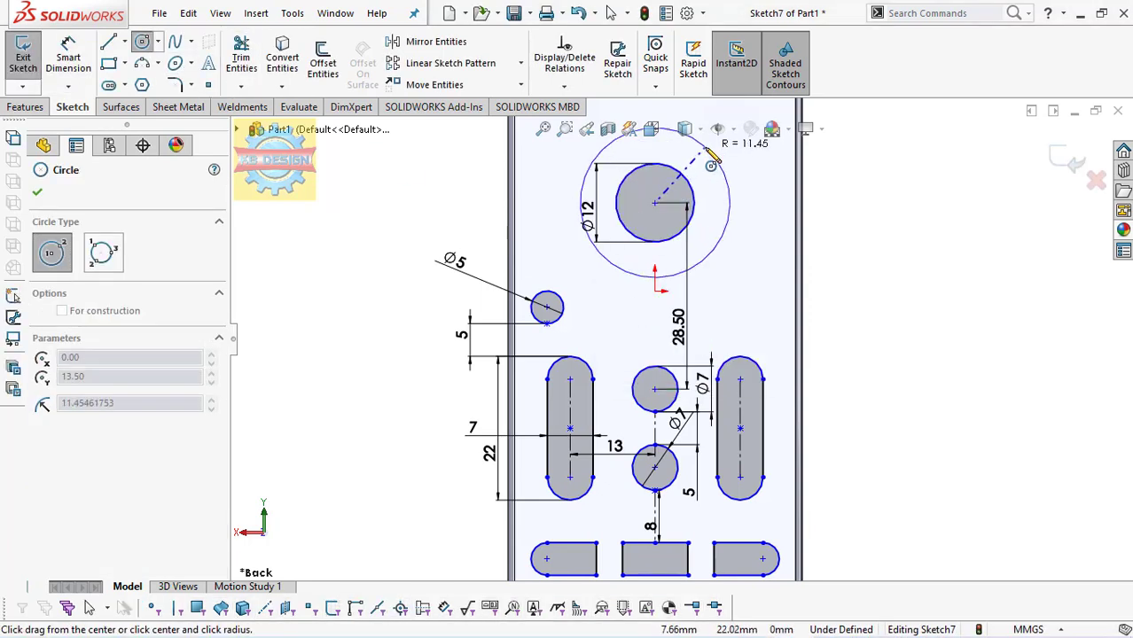
Step: Finish the outer concentric circle and dimension it to Ø30
click(712, 156)
click(68, 55)
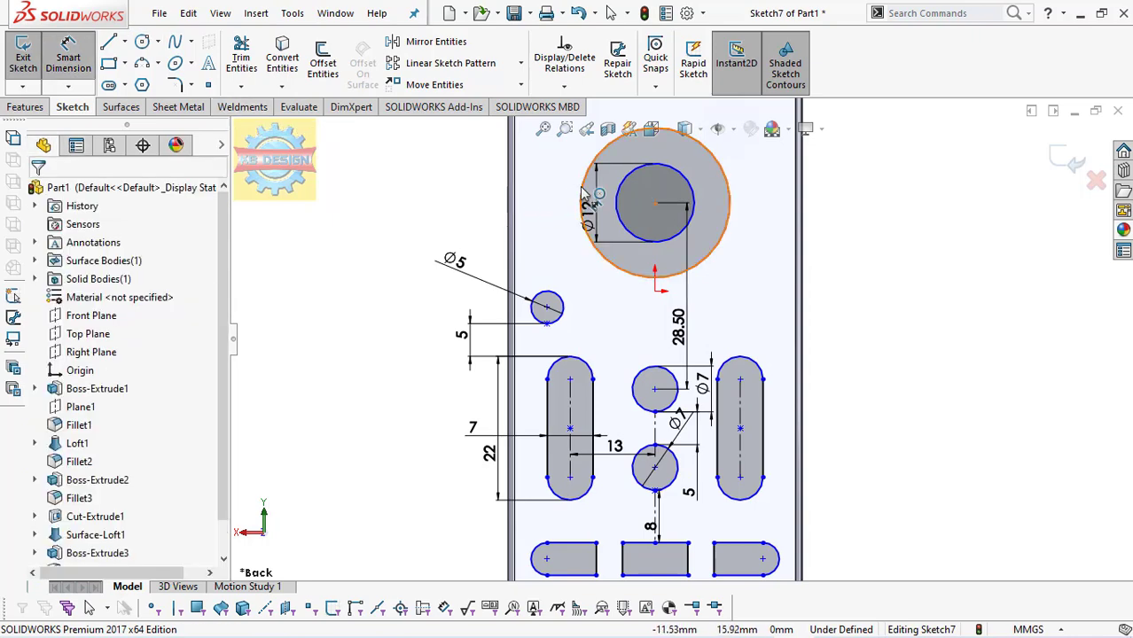
click(581, 202)
text(30)
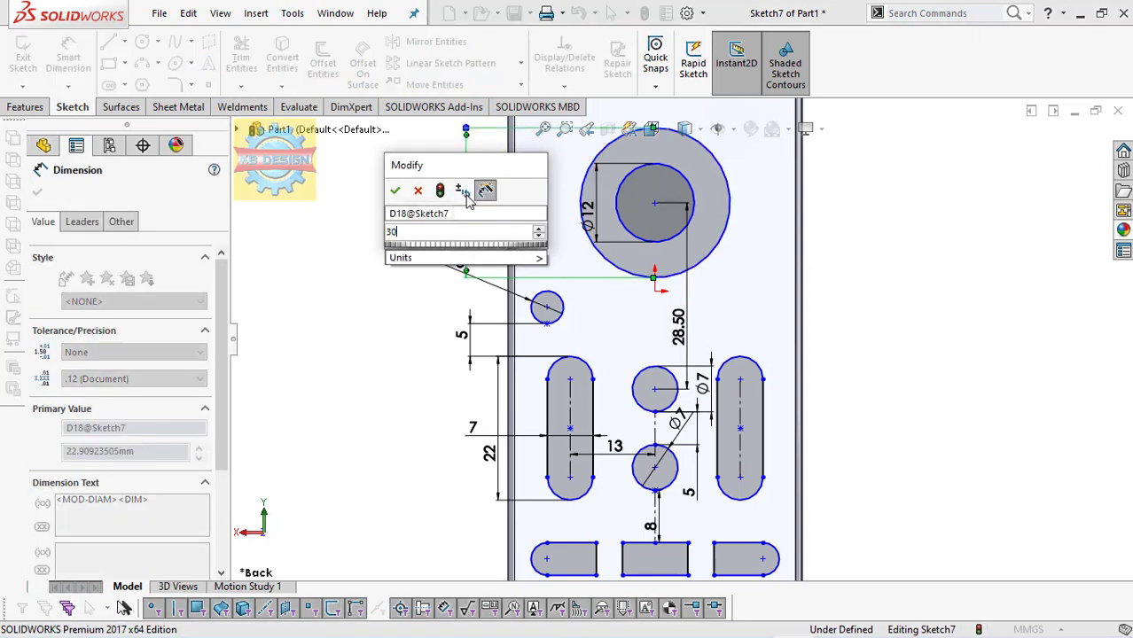
key(Return)
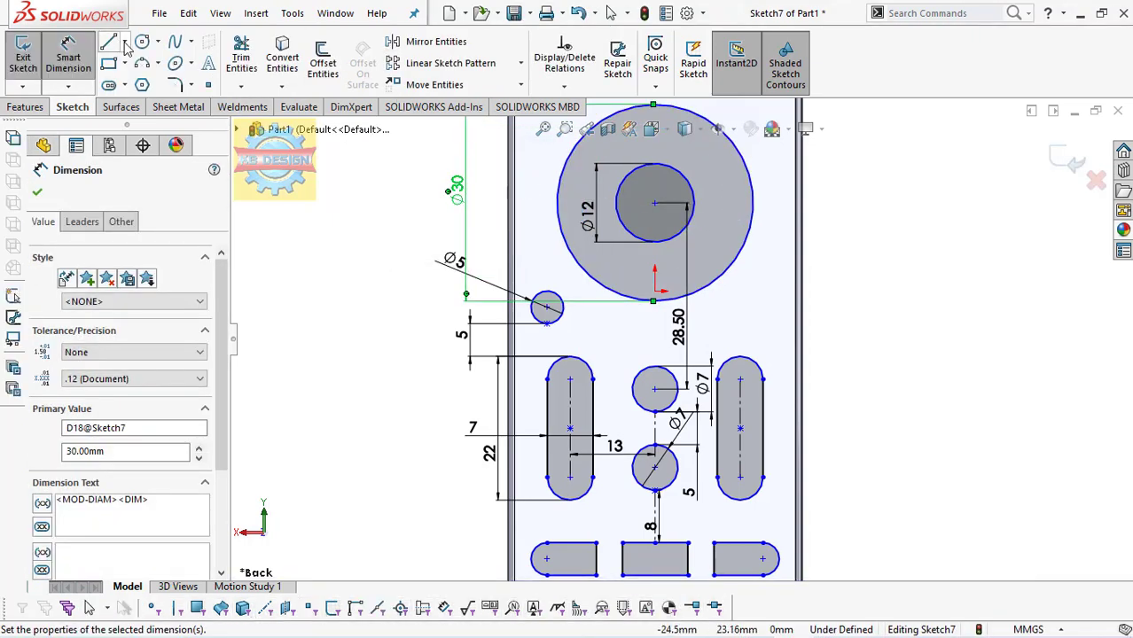
Step: Add a middle concentric circle on the Ø12 centre, dimensioned Ø20
click(141, 44)
click(654, 204)
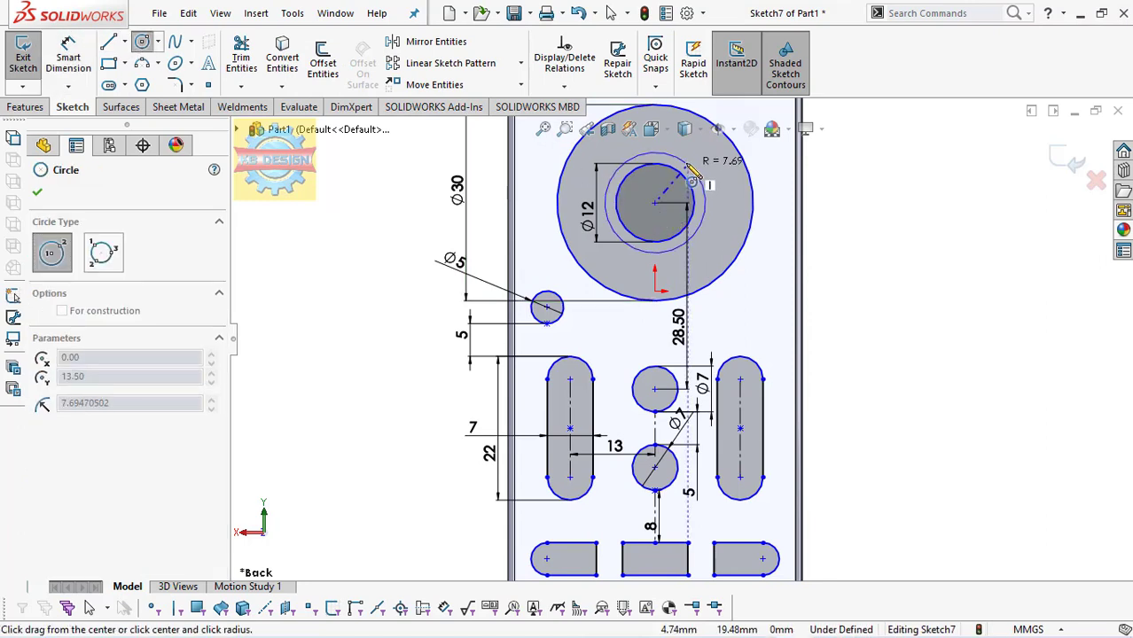
click(693, 166)
key(Escape)
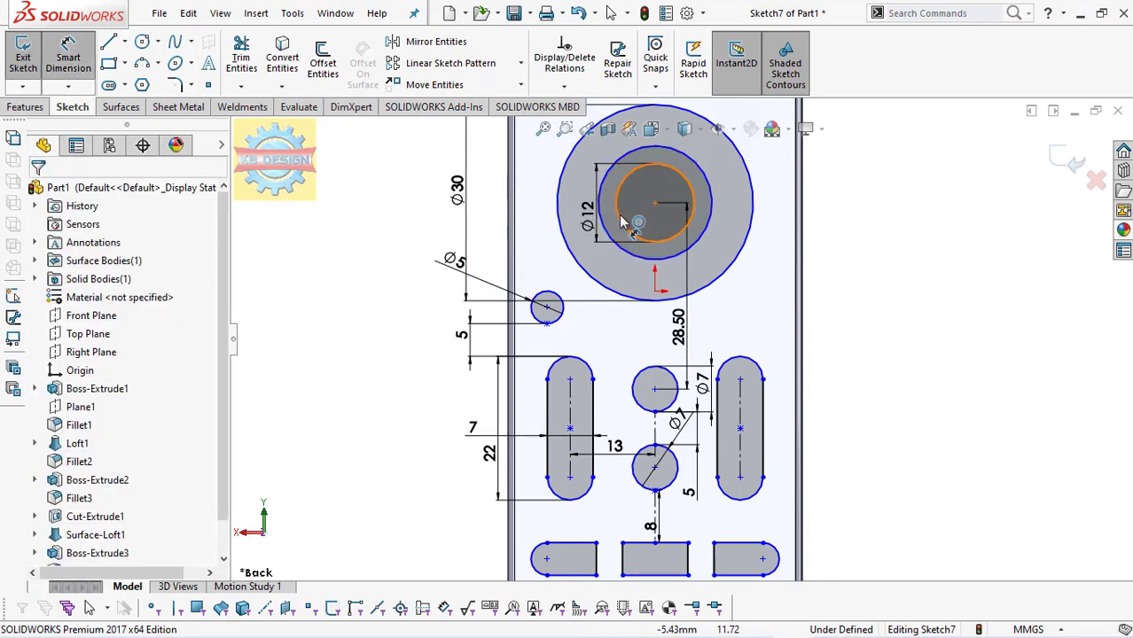
click(642, 257)
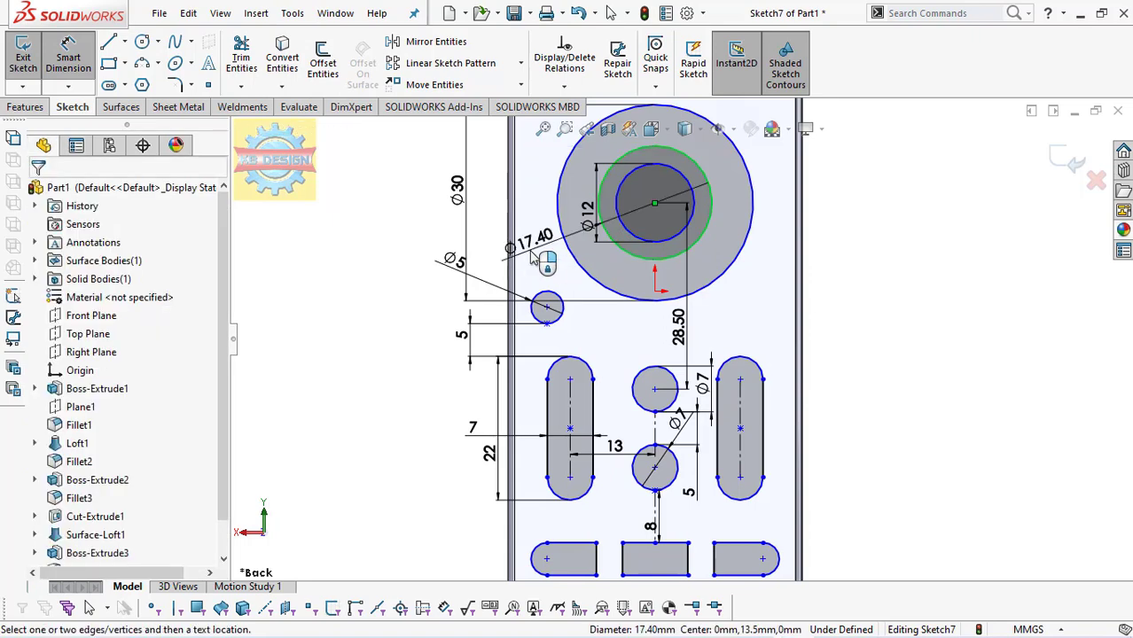
click(532, 252)
key(Return)
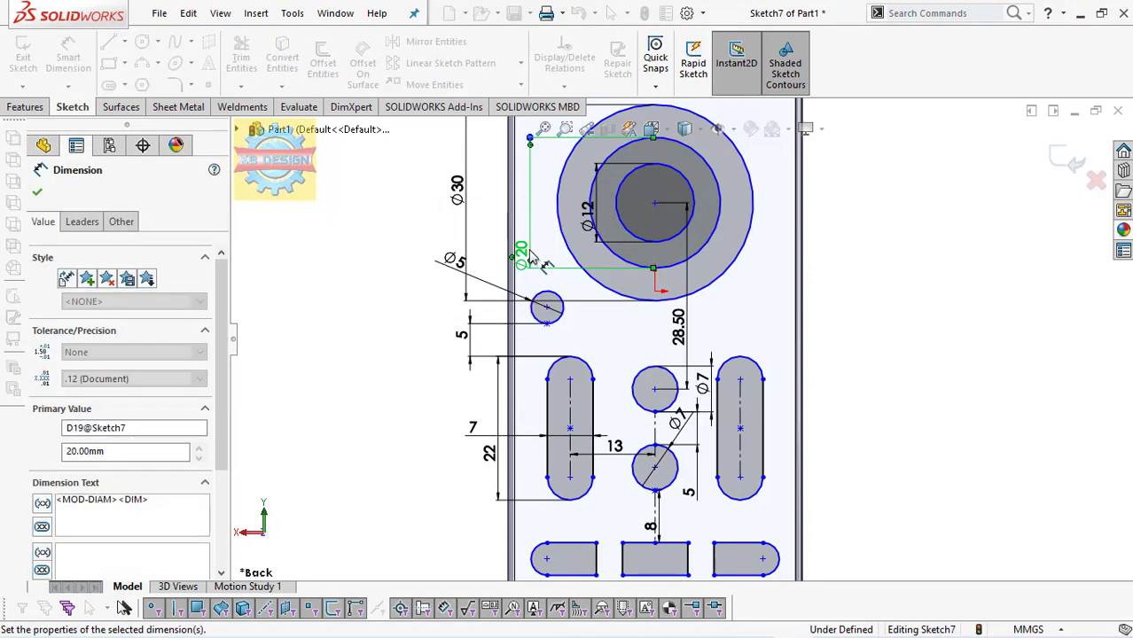
scroll(621, 266, up, 2)
scroll(684, 300, down, 4)
Step: Draw a diagonal and a short vertical construction line from the rings' centre
key(Escape)
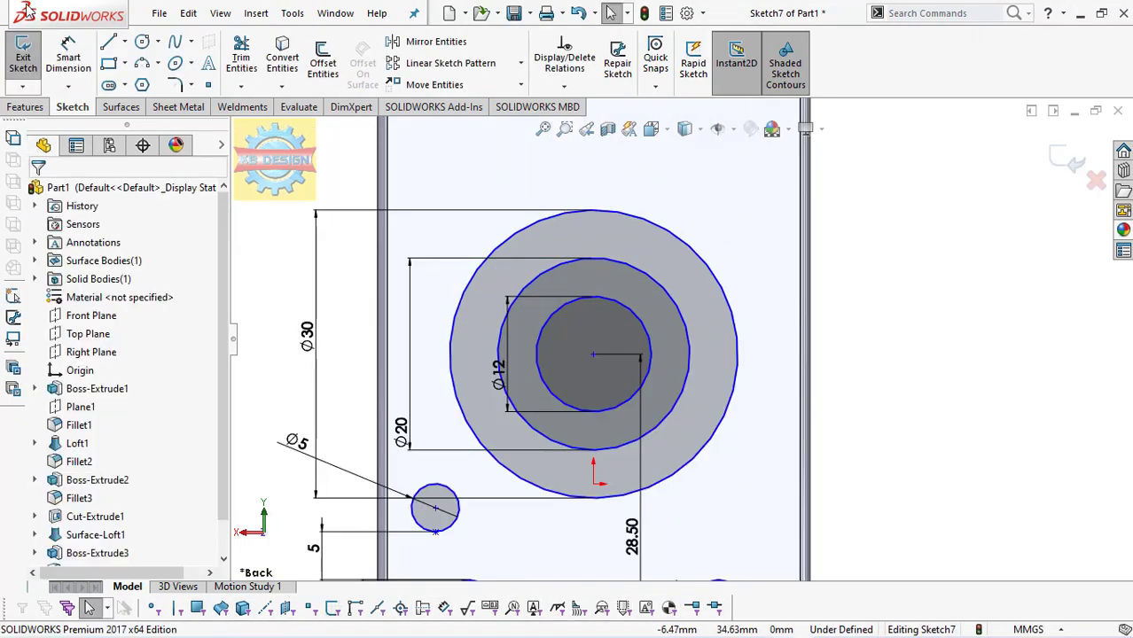
key(l)
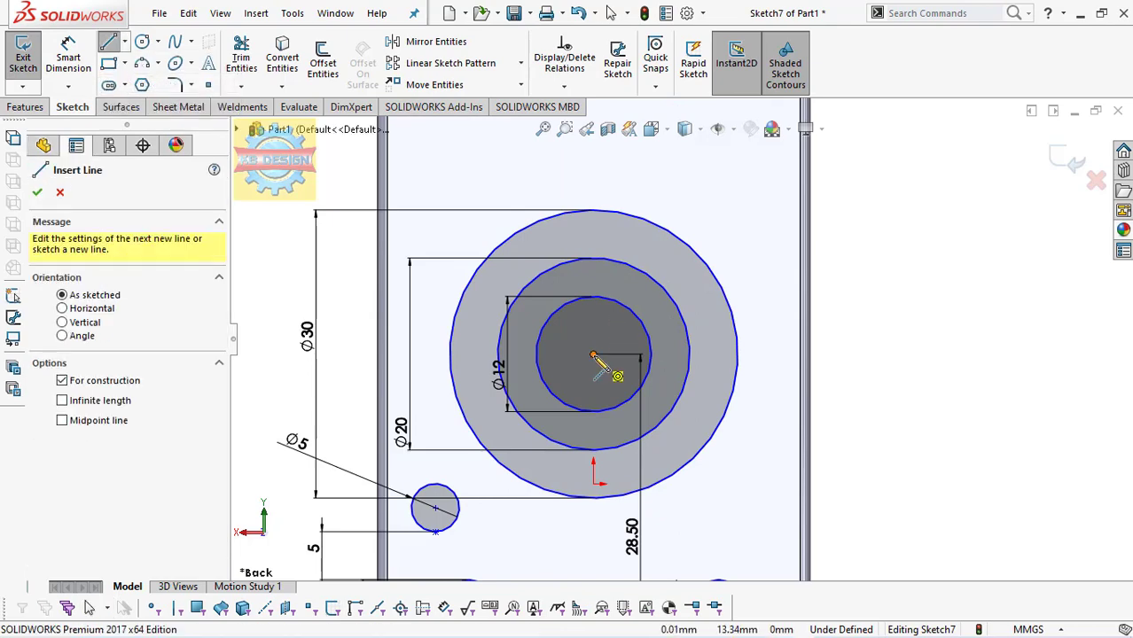
click(592, 355)
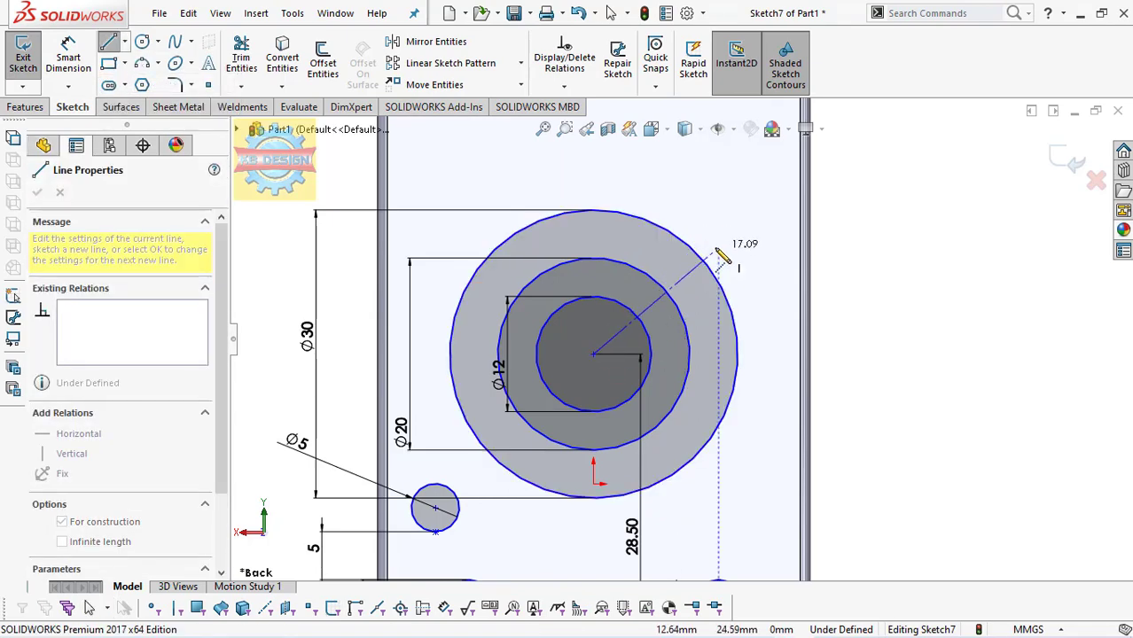
click(718, 247)
key(Escape)
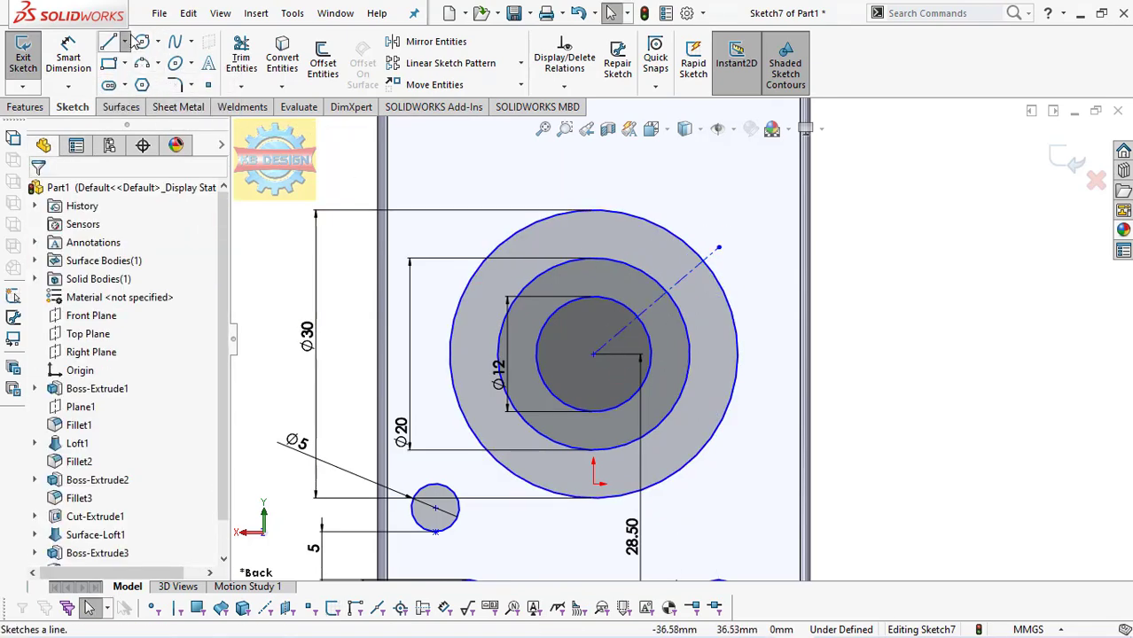
click(124, 41)
click(137, 86)
click(593, 355)
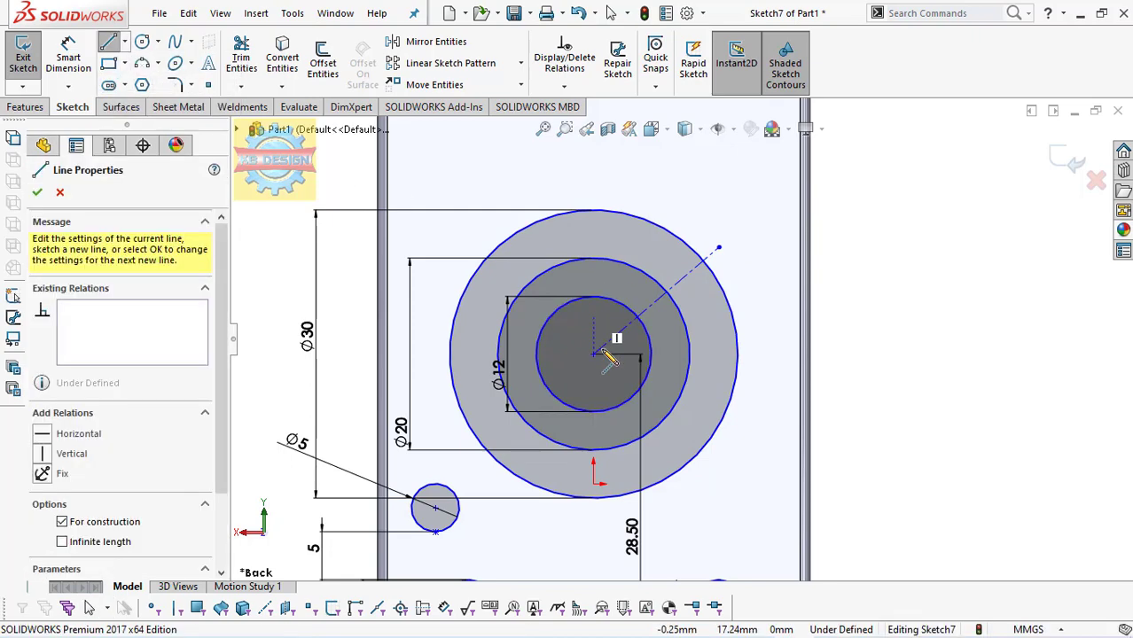
key(Escape)
Step: Dimension the angle between the diagonal and vertical construction lines to 45°
click(60, 55)
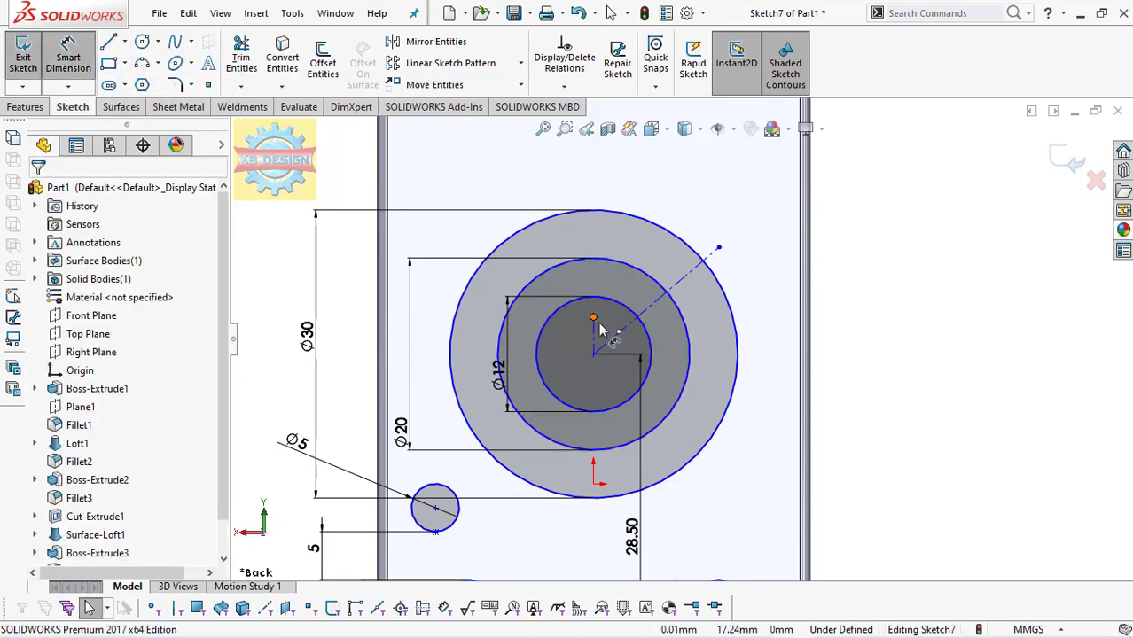
click(620, 331)
click(593, 332)
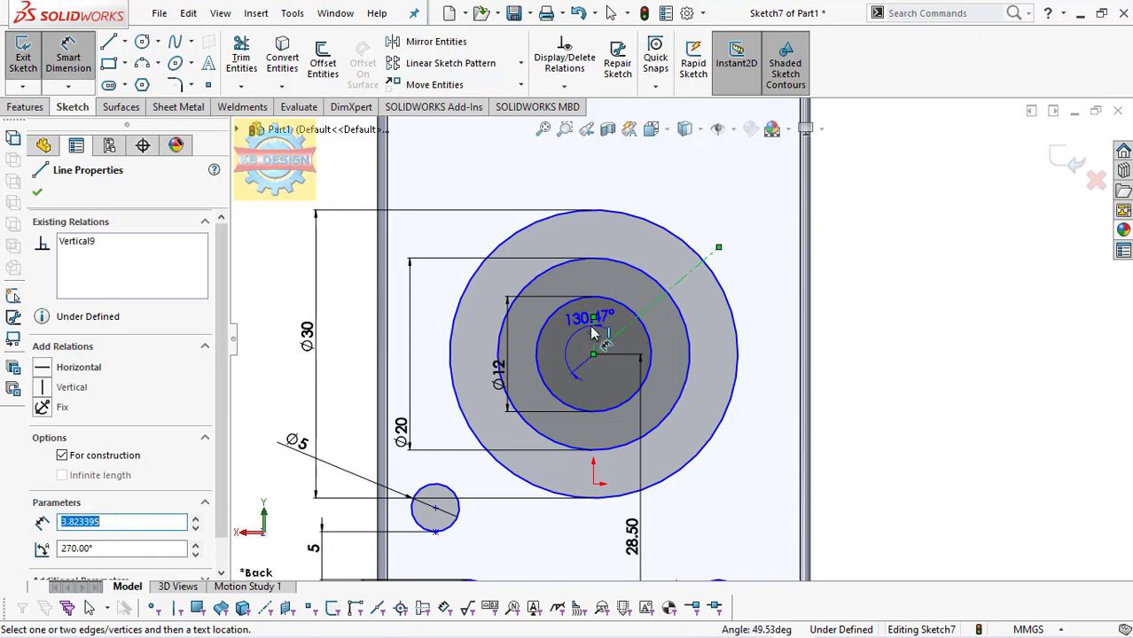
click(607, 324)
text(45)
key(Return)
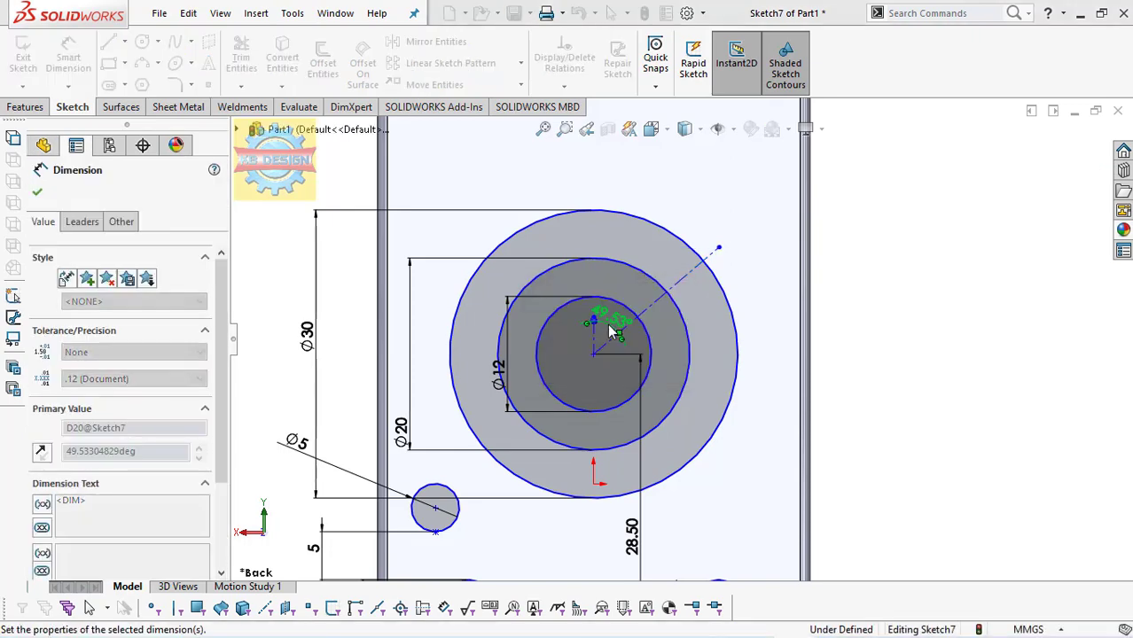
key(Escape)
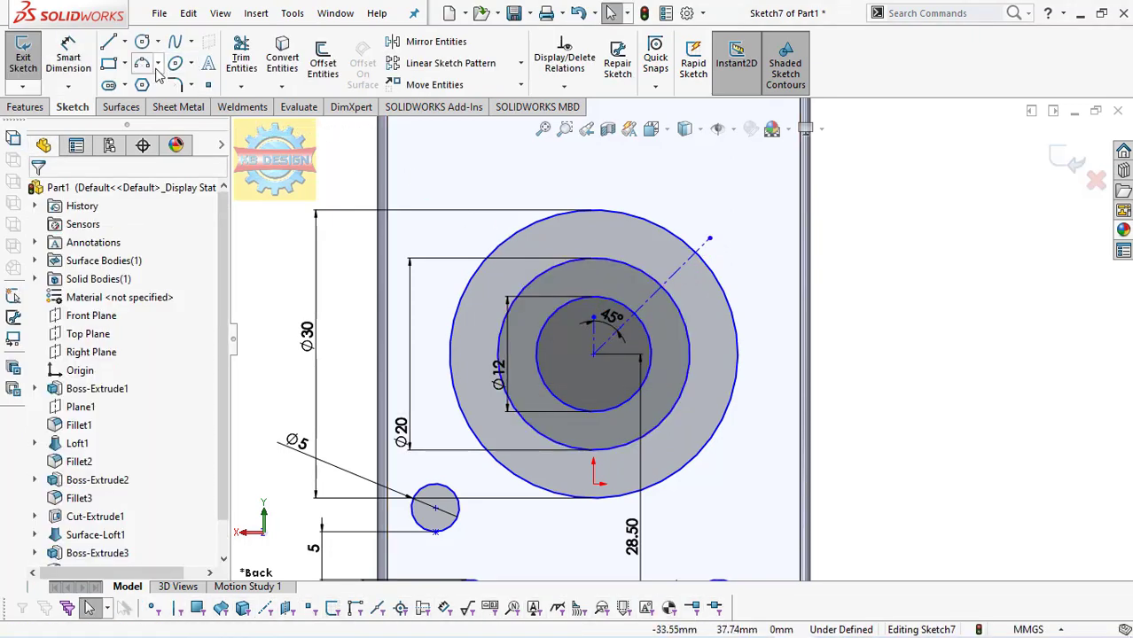
Step: Offset the diagonal construction line 2 mm to both sides
click(323, 60)
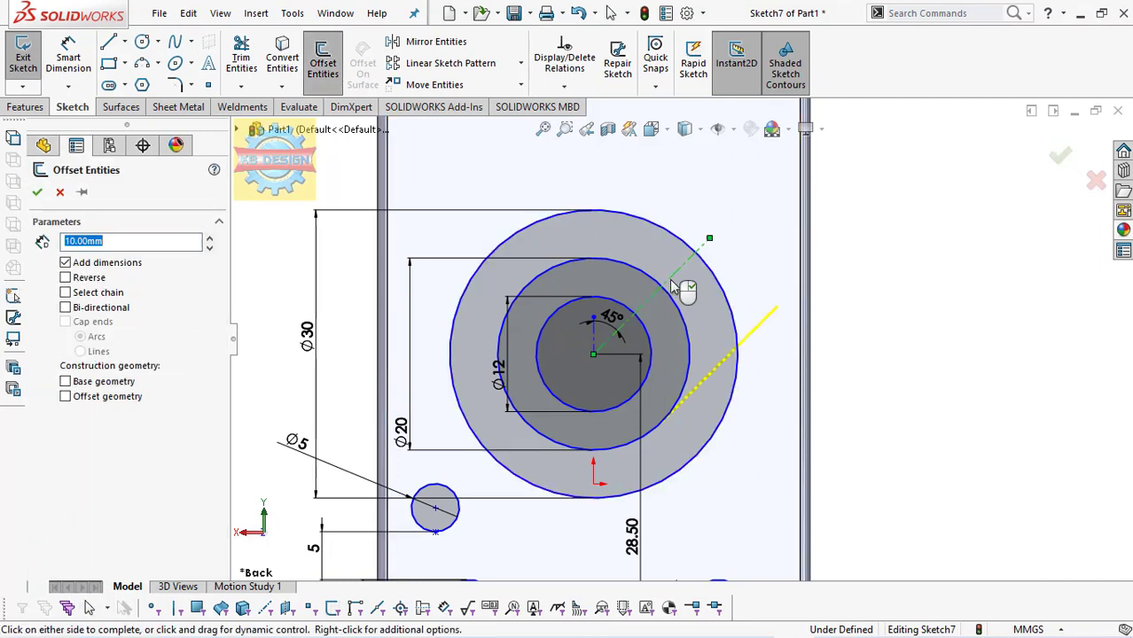
text(2)
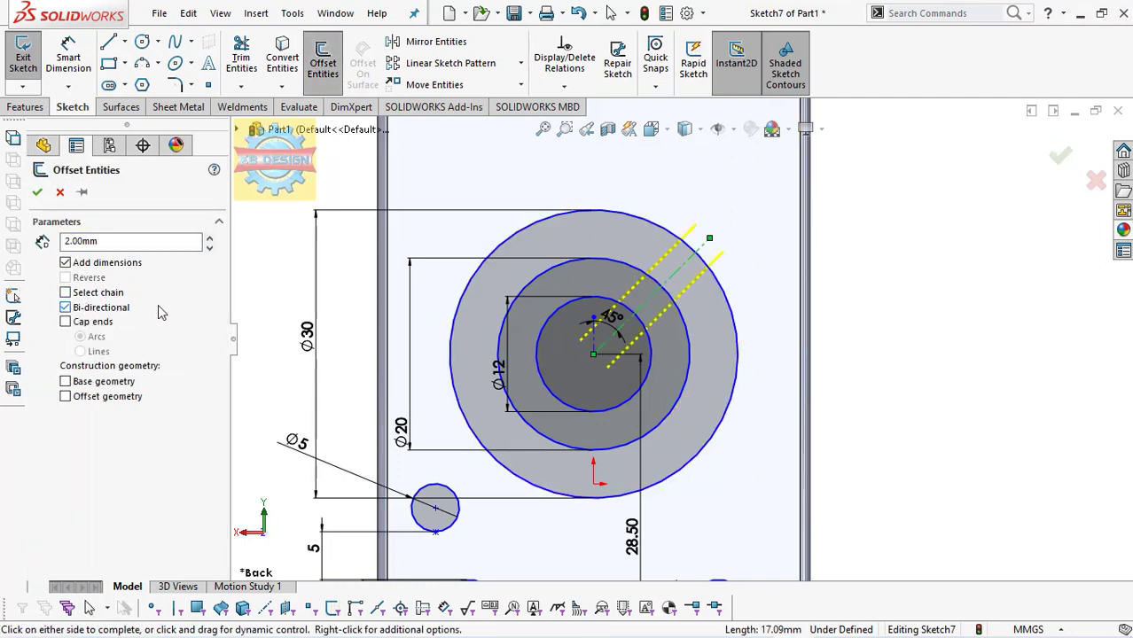
click(37, 194)
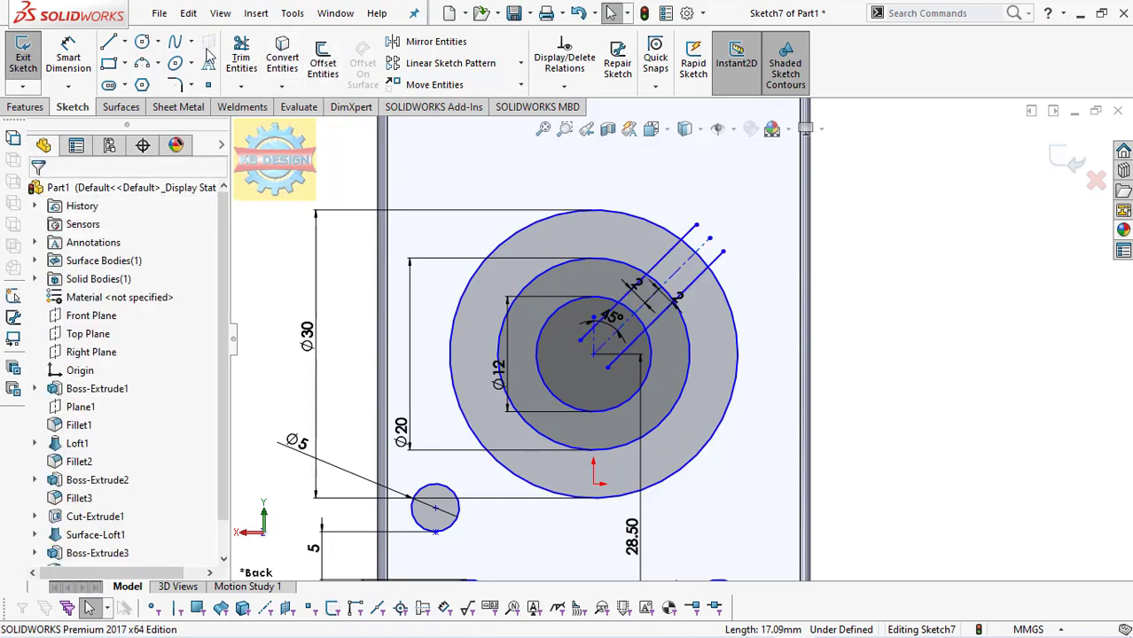
click(241, 58)
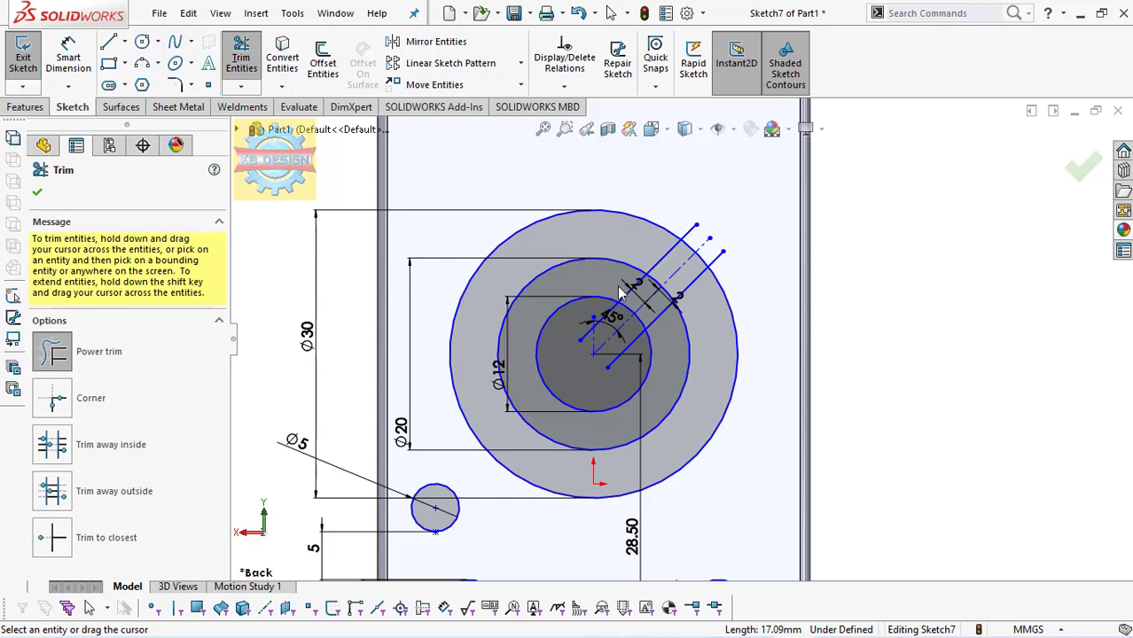
Step: Trim the offset lines to a short slot between the Ø20 and Ø30 circles
drag(667, 332, 720, 213)
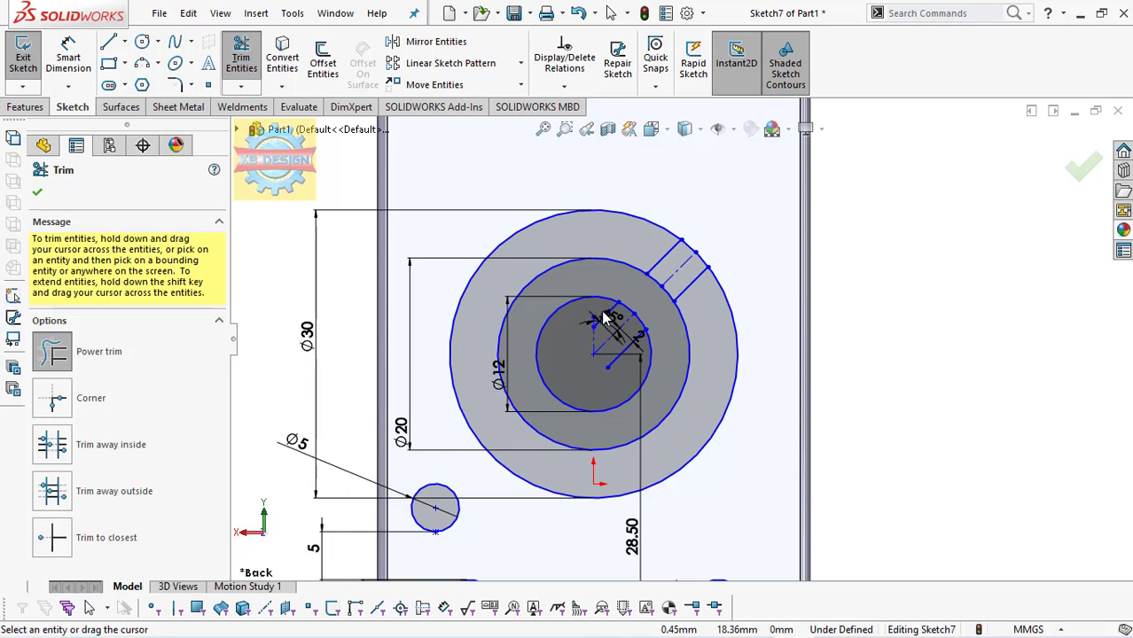
key(Escape)
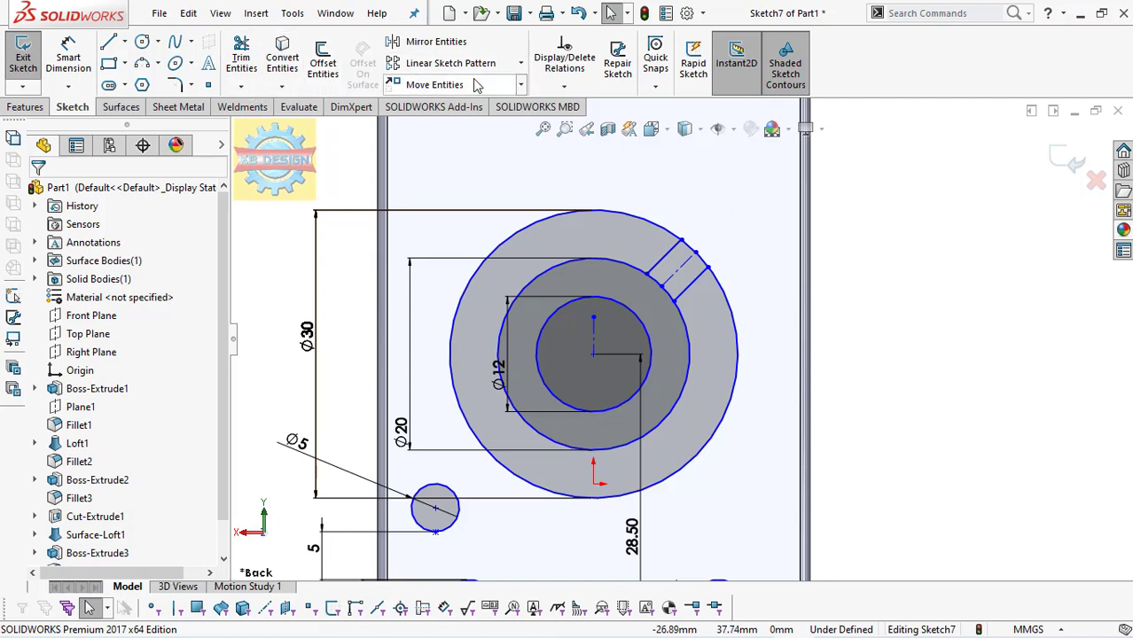
click(520, 63)
click(492, 104)
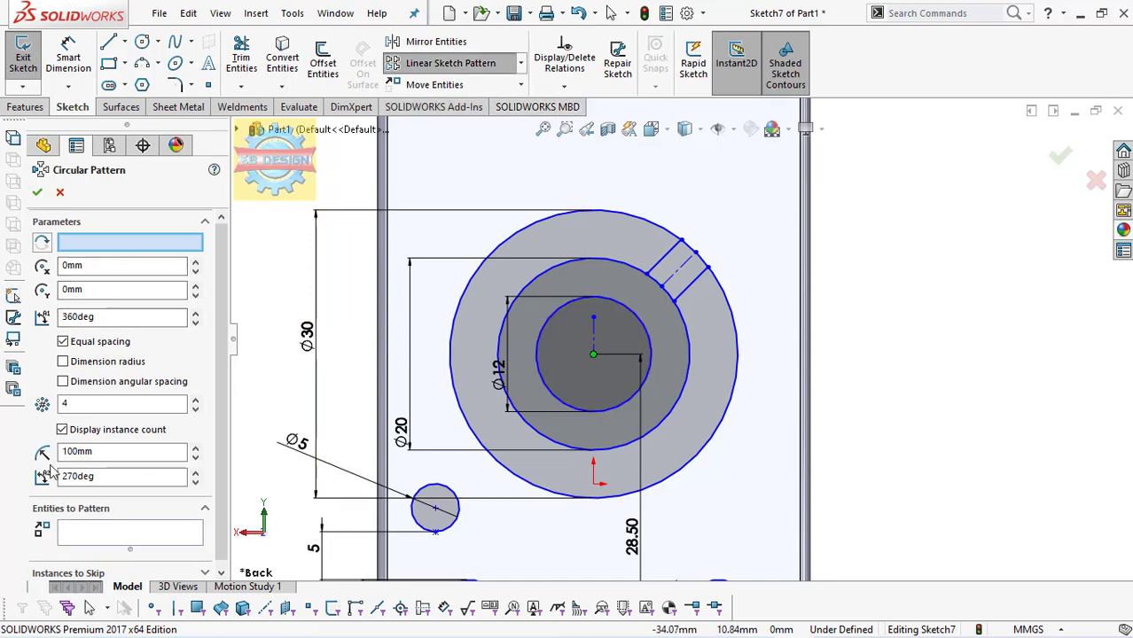
Step: Circular-pattern the two slot lines 4 times over 360° around the rings' centre
click(108, 531)
click(674, 253)
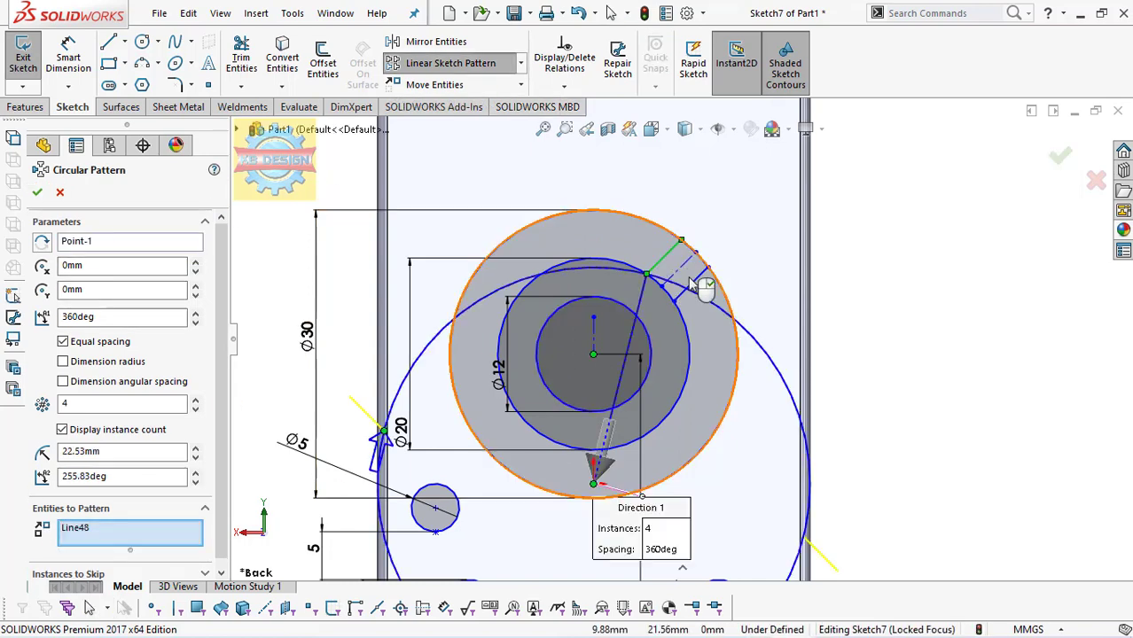
click(700, 292)
click(191, 243)
right_click(191, 243)
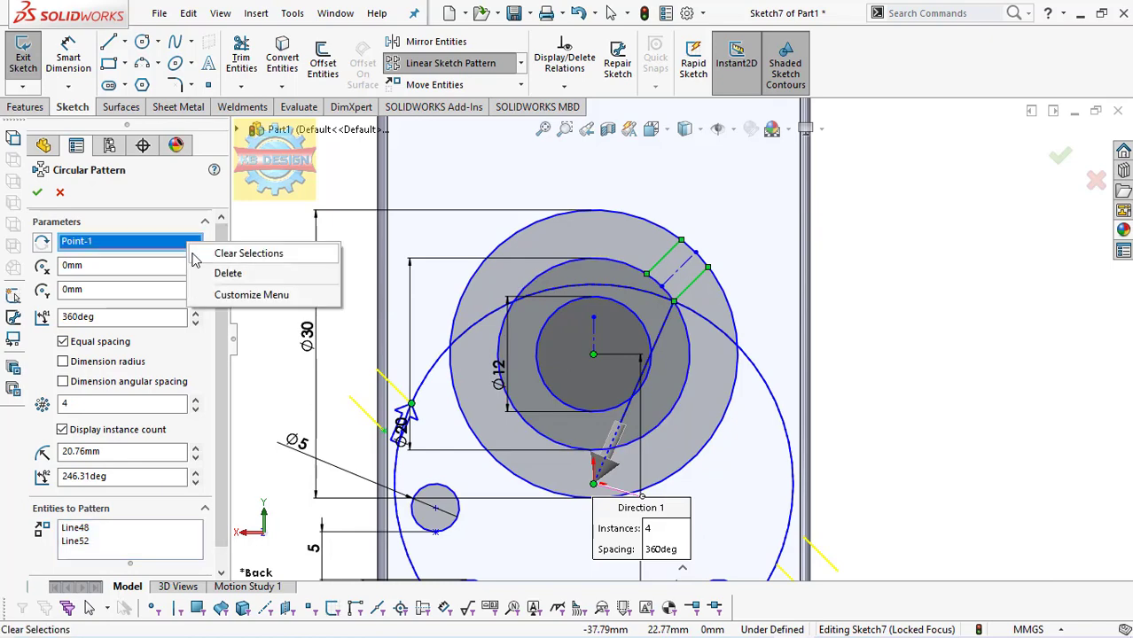
click(248, 253)
click(593, 354)
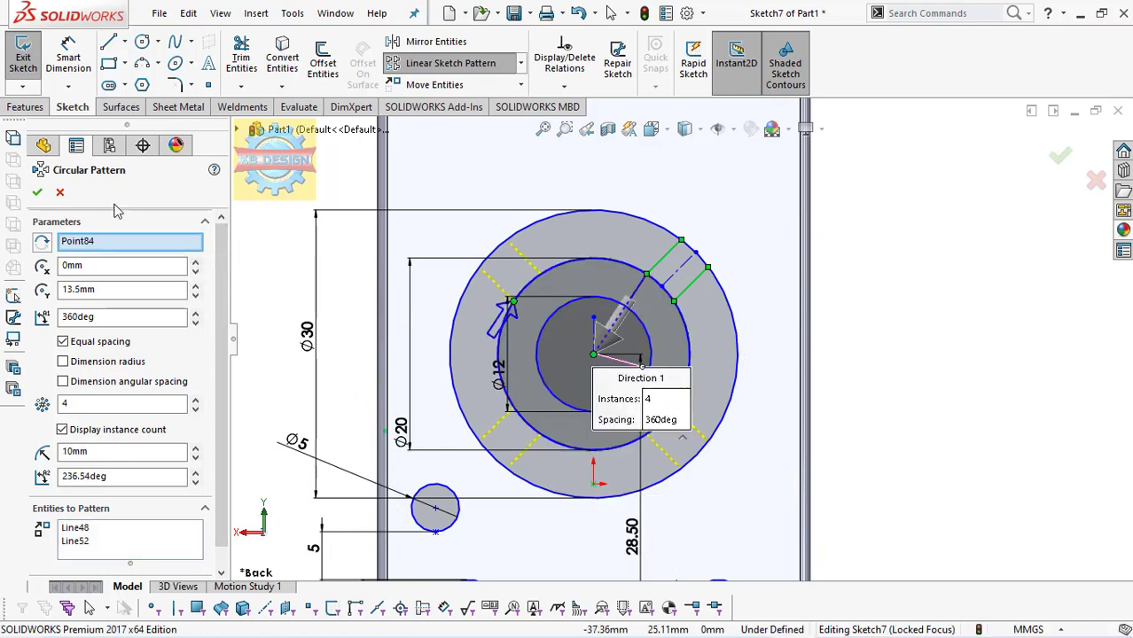
click(39, 192)
click(241, 57)
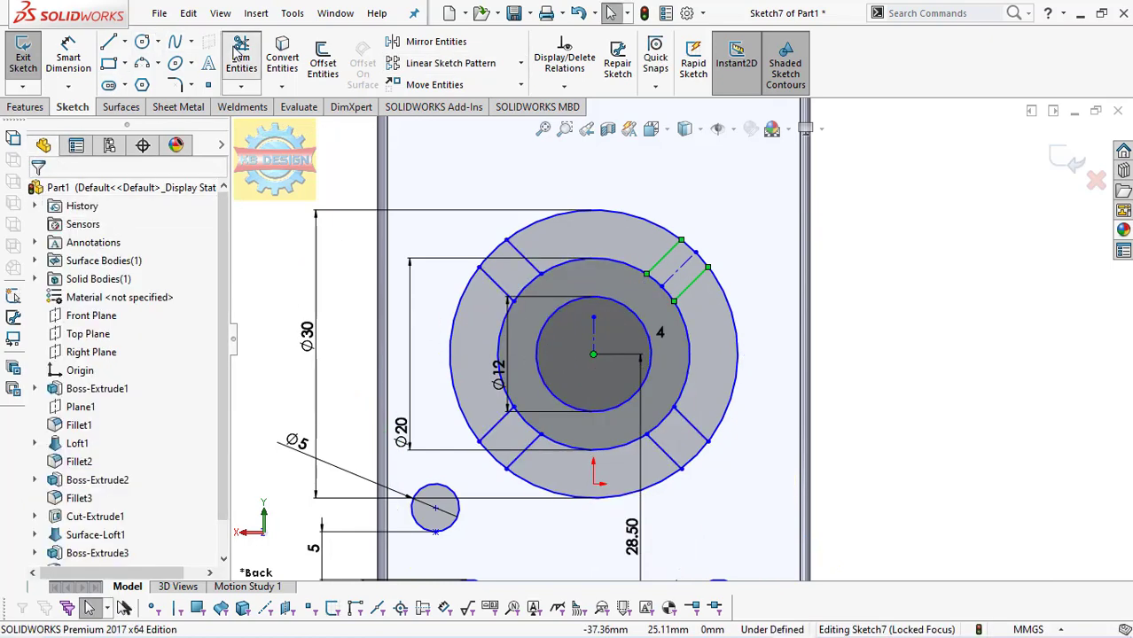
Step: Trim away the ring arcs inside the slot gaps, leaving four curved segments
mouse_move(492, 238)
mouse_down()
mouse_move(698, 250)
mouse_move(712, 264)
mouse_up()
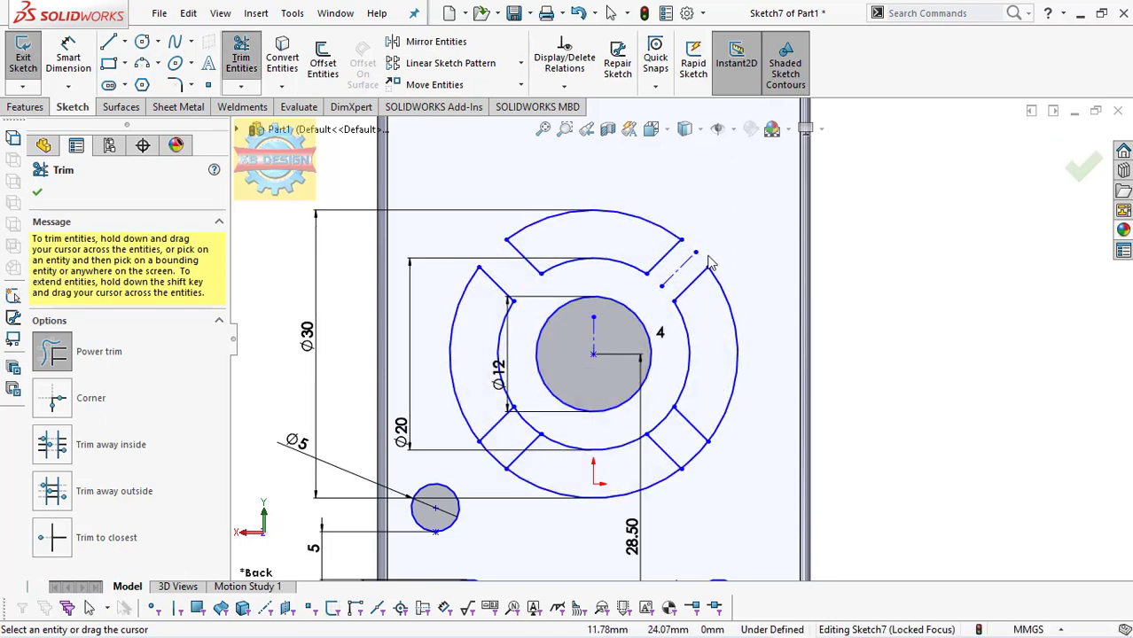
drag(745, 453, 499, 454)
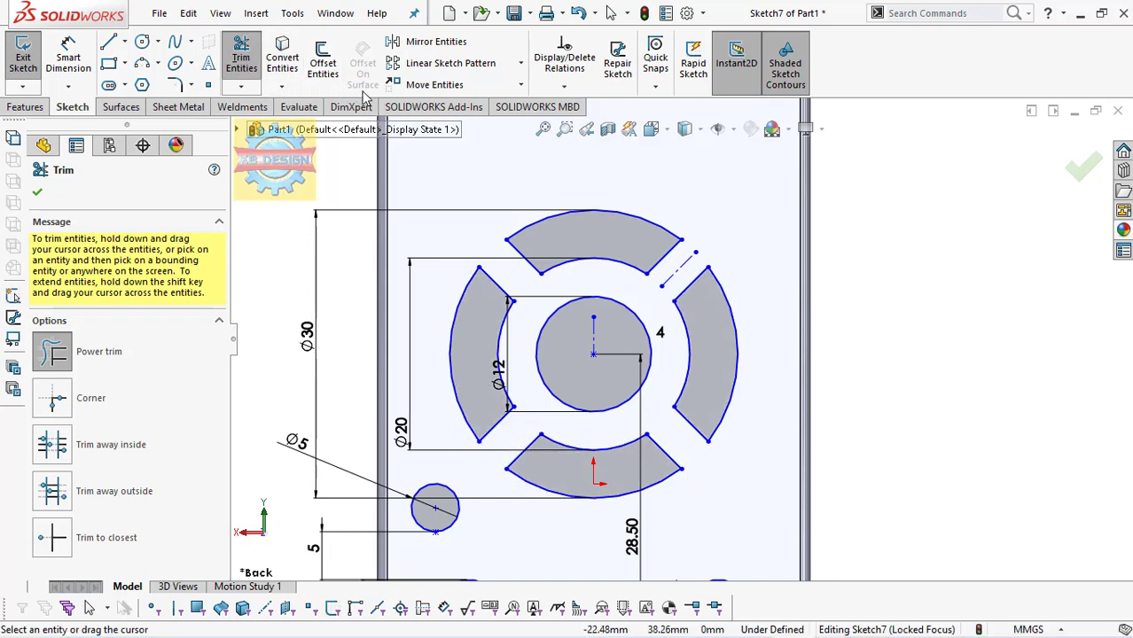
click(177, 85)
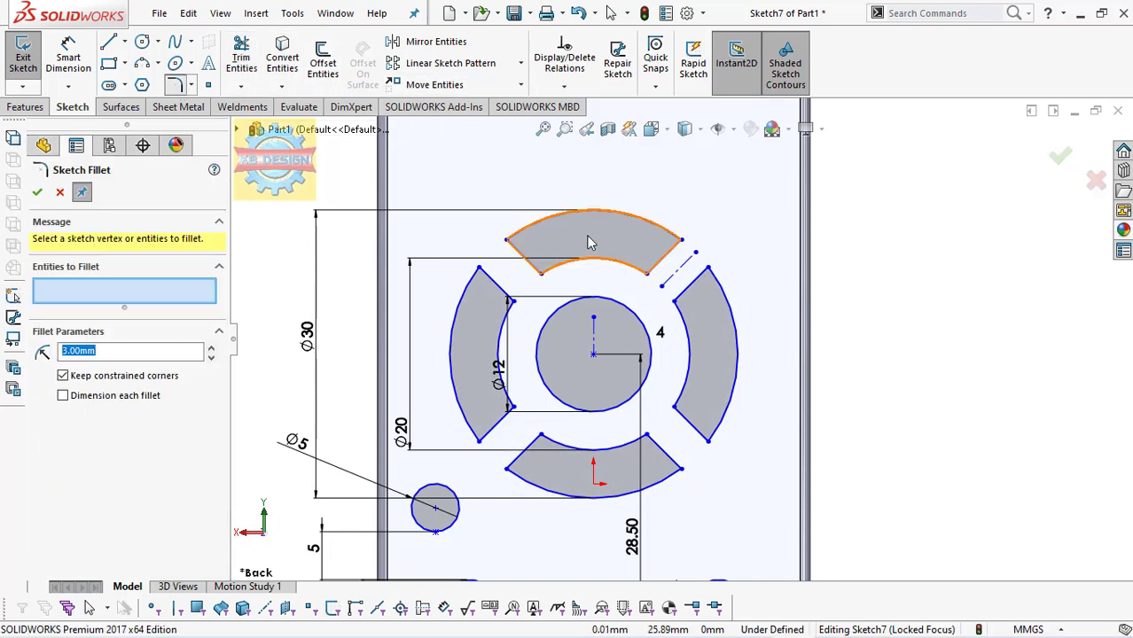
Step: Select the eight corners of the top and left curved segments for filleting
click(508, 246)
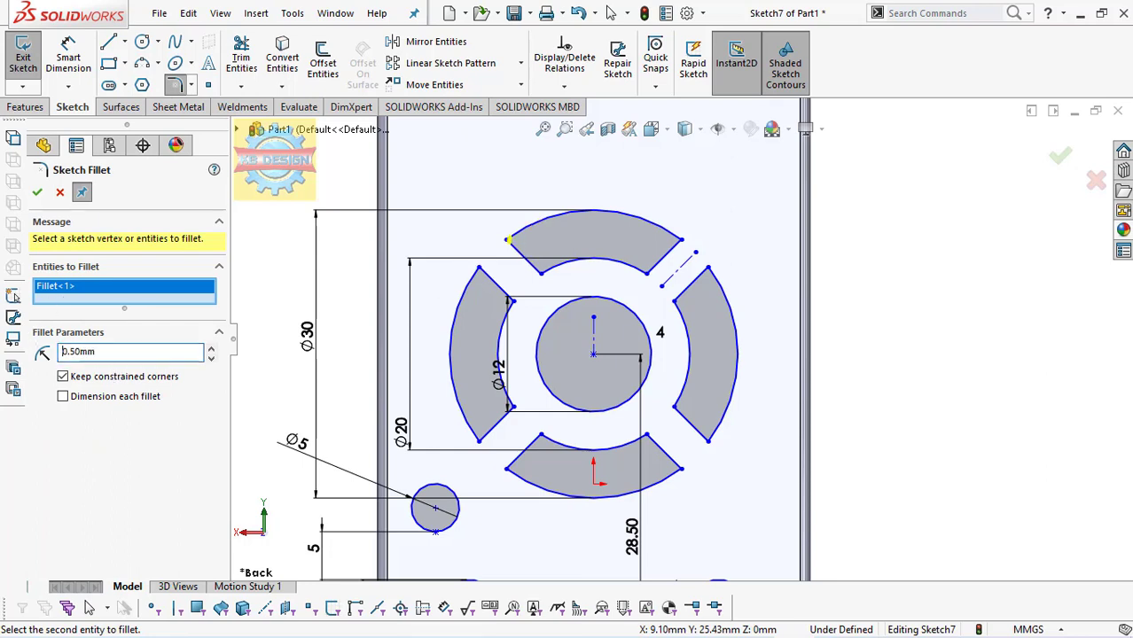
click(540, 272)
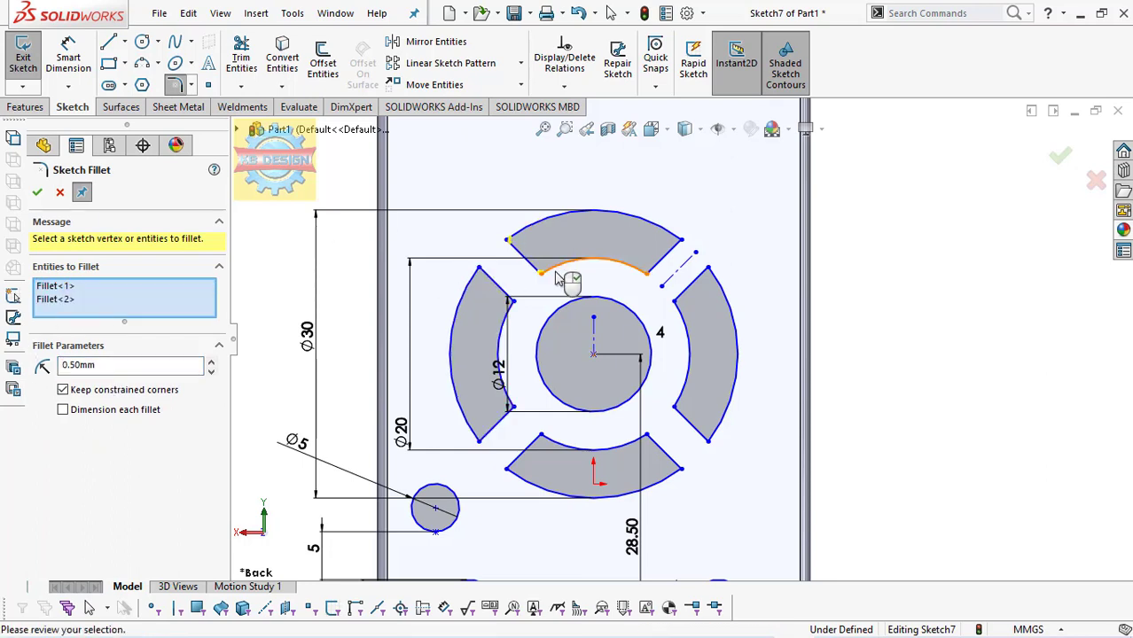
click(647, 275)
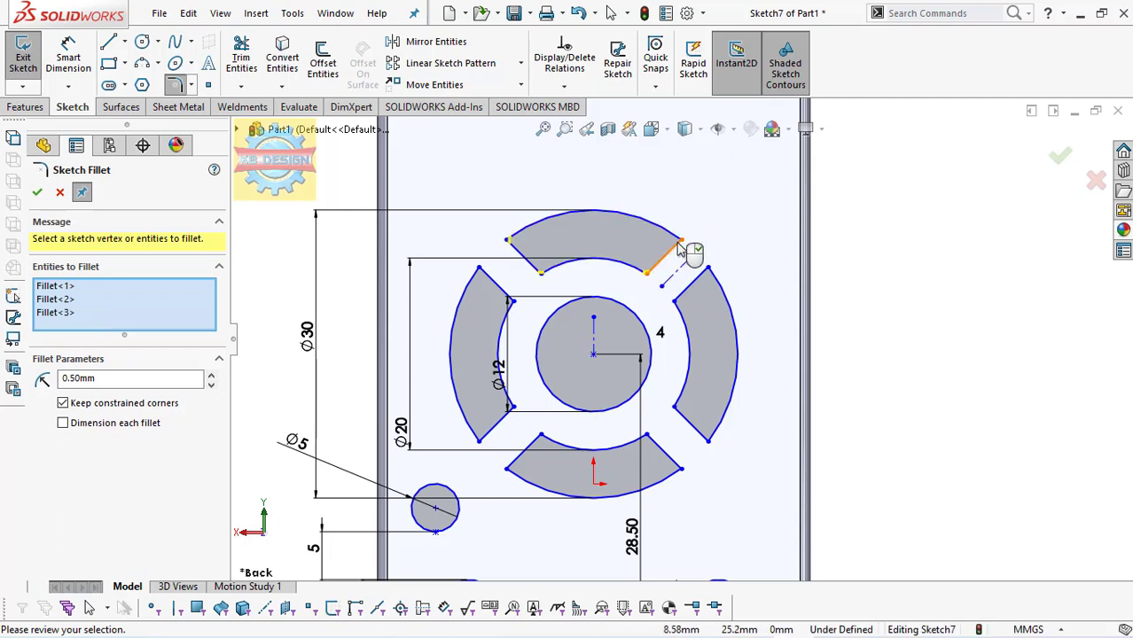
click(680, 240)
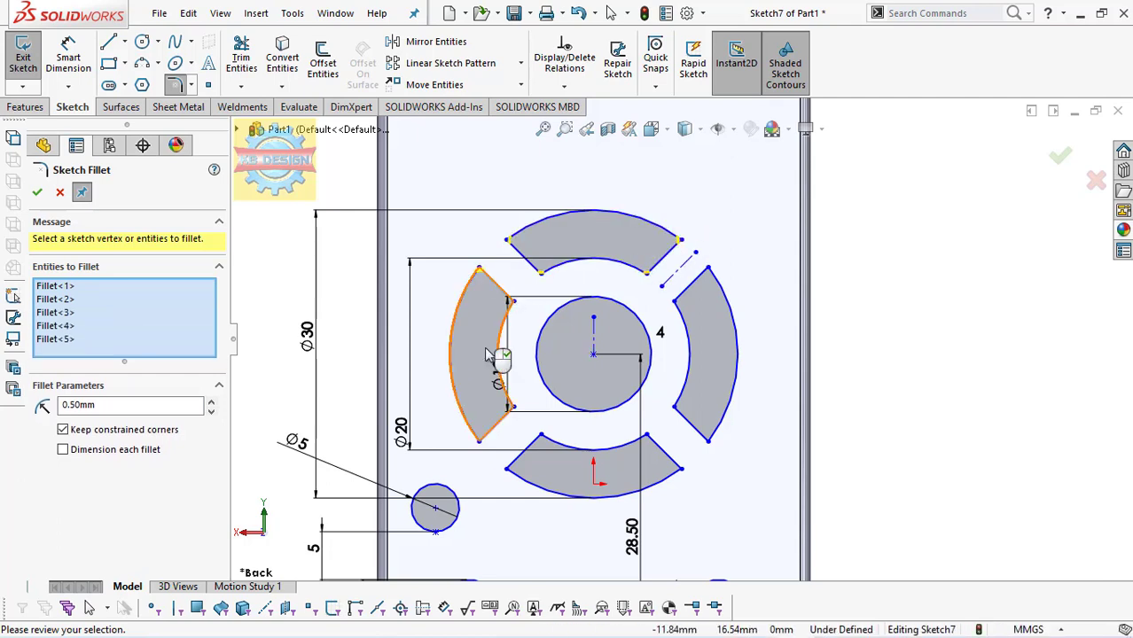
click(478, 268)
click(478, 441)
click(510, 407)
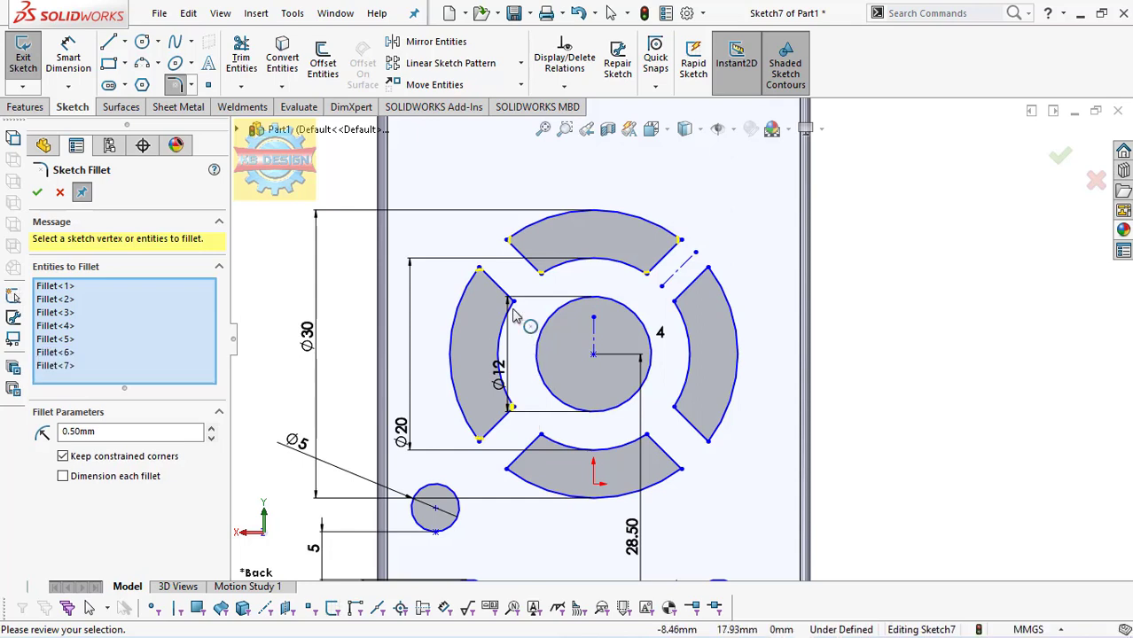
click(512, 302)
Step: Add the bottom and right segments' corners and fillet all 16 corners at R1
click(541, 436)
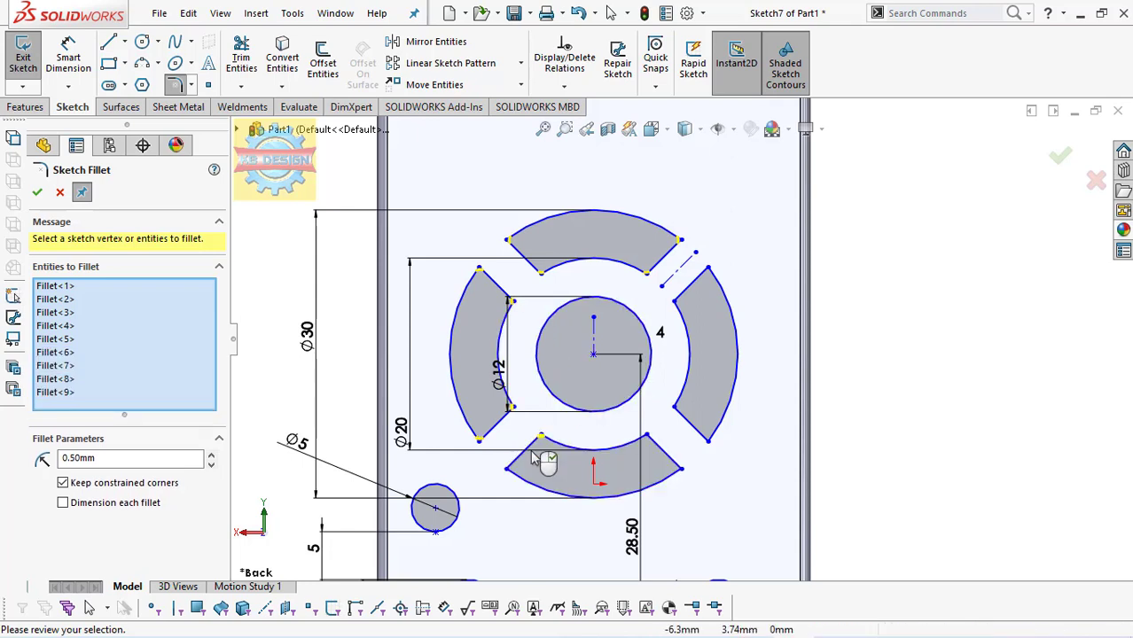
click(506, 469)
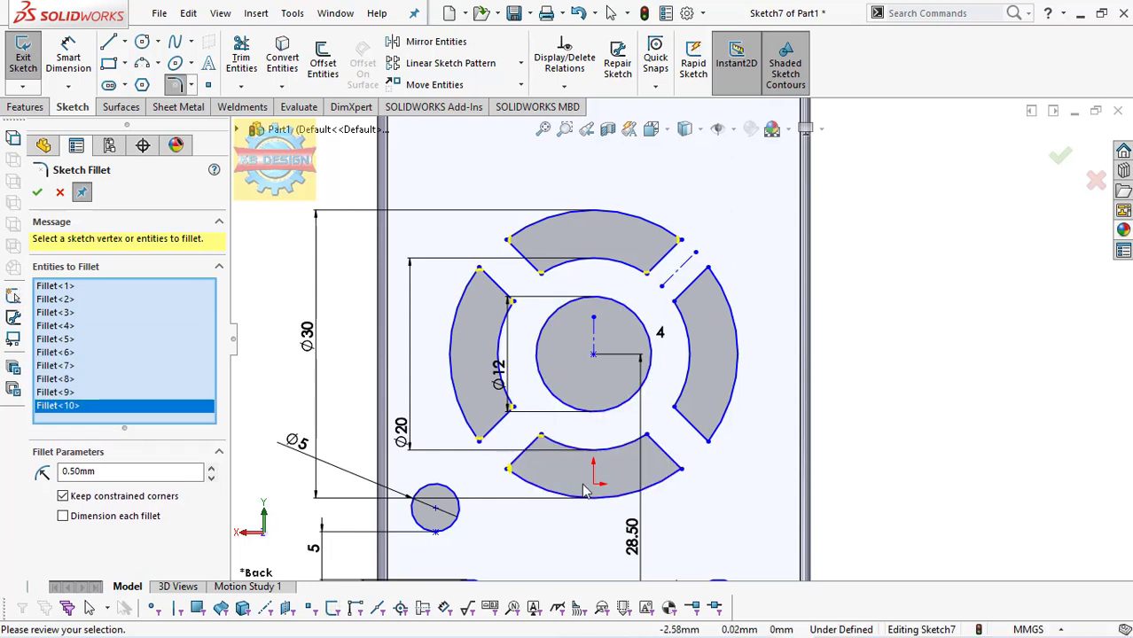
click(680, 469)
click(647, 436)
click(673, 409)
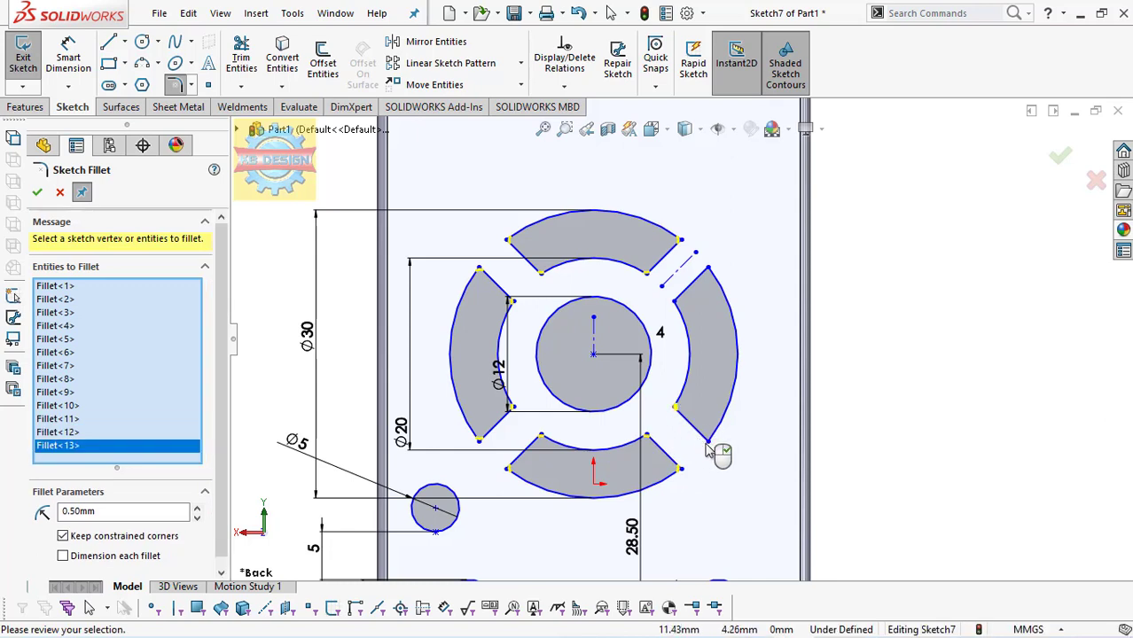
click(708, 441)
click(674, 302)
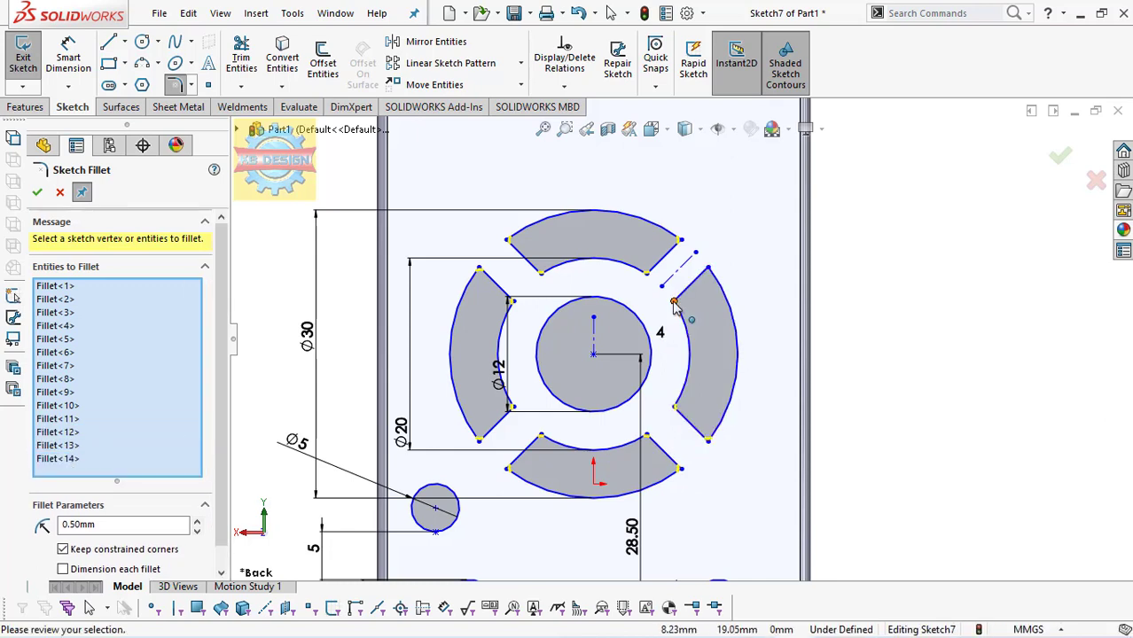
click(706, 267)
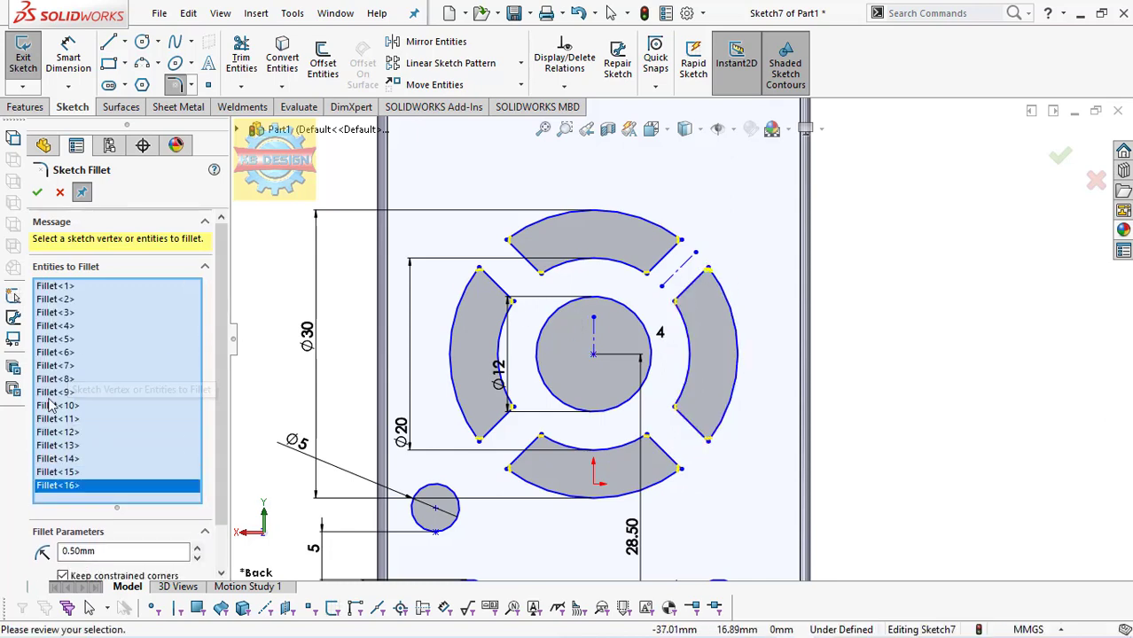
double_click(124, 551)
text(1)
key(Return)
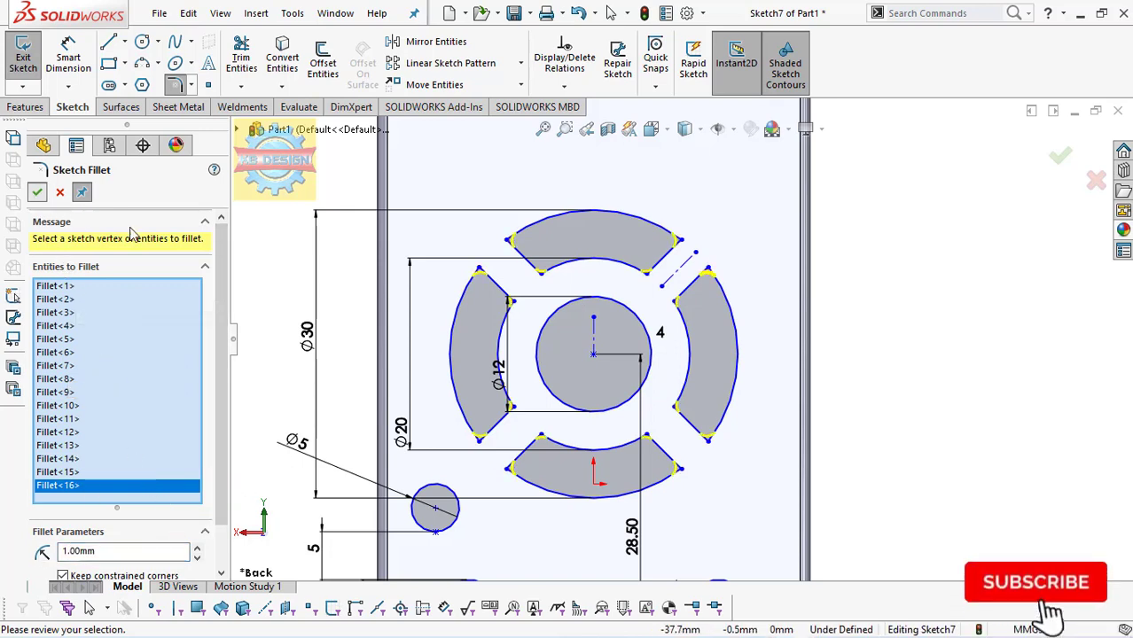
key(Return)
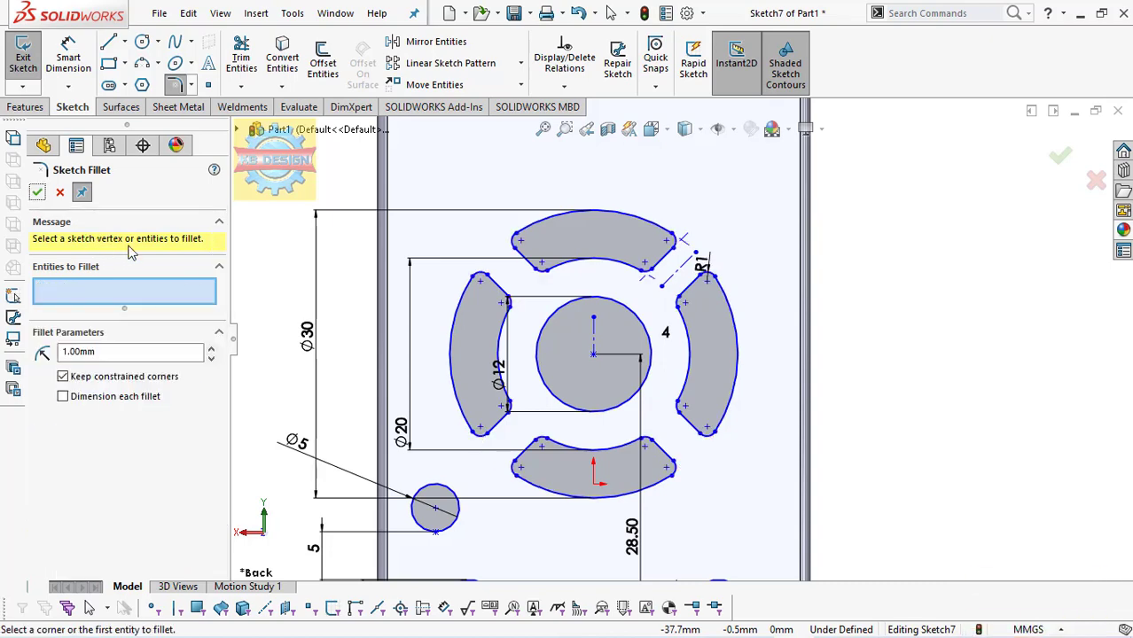
key(Escape)
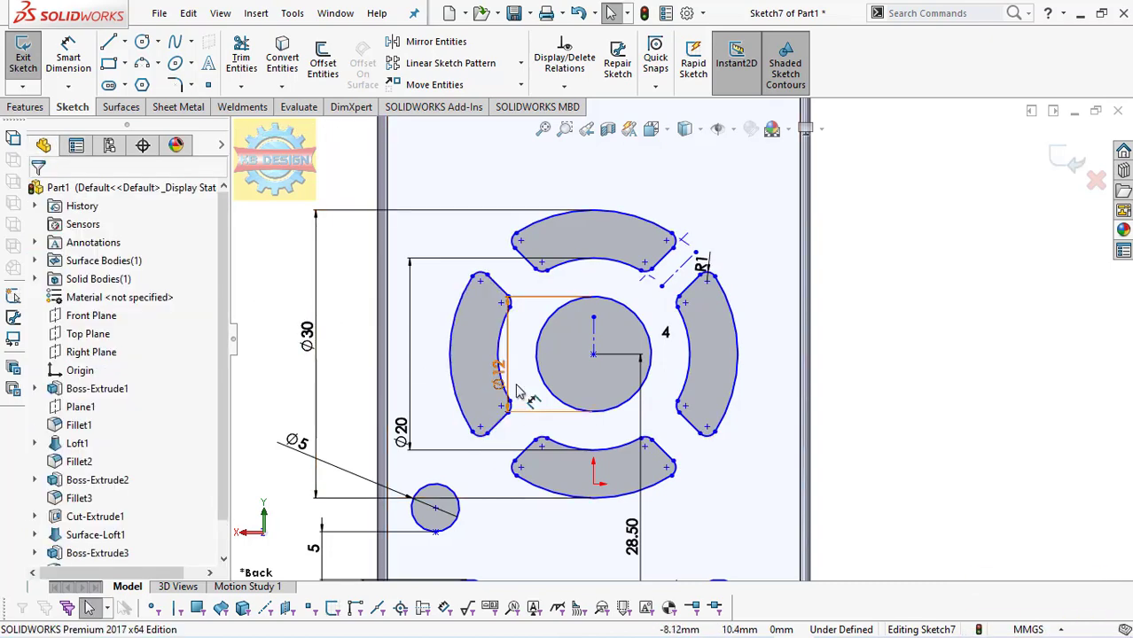
Step: Mirror the Ø5 circle to the right about the vertical centreline
scroll(530, 399, up, 3)
scroll(698, 481, down, 2)
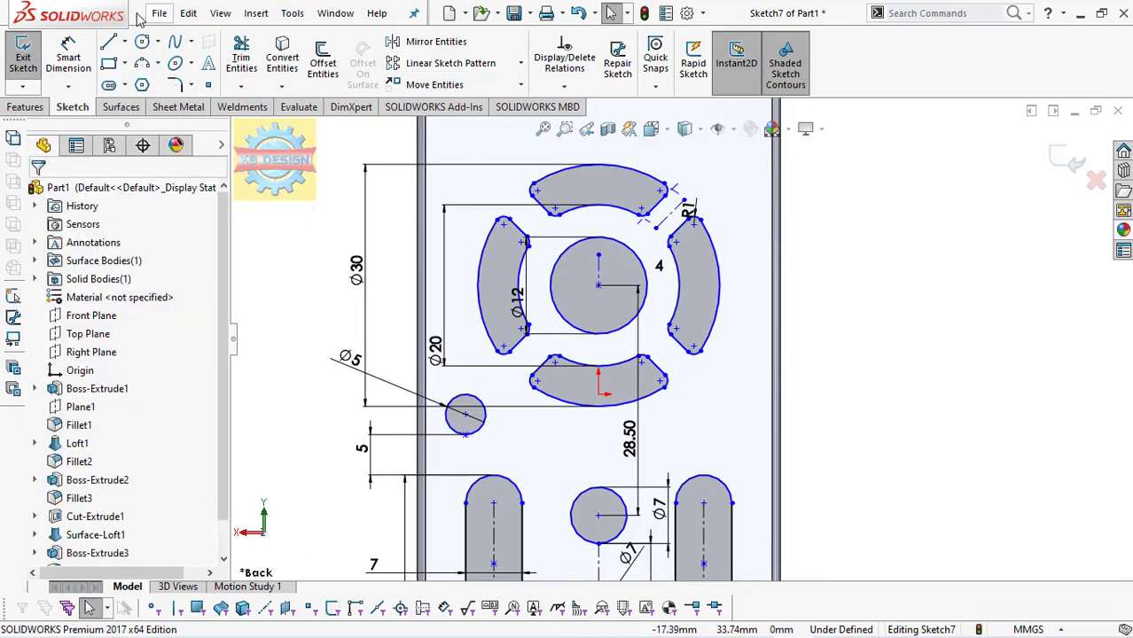
click(422, 43)
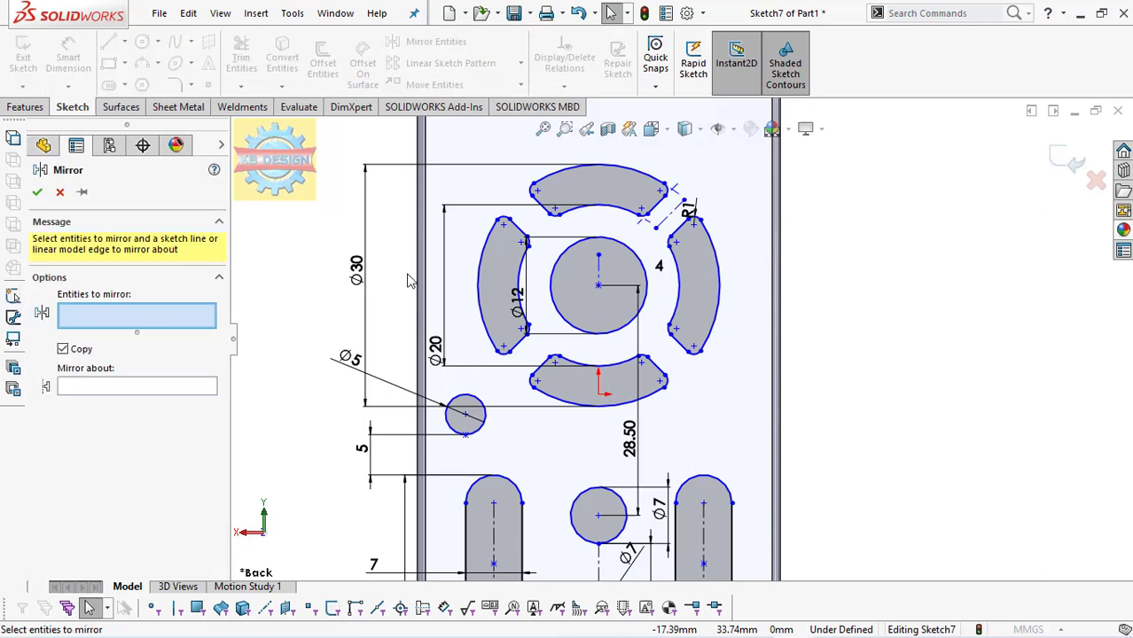
click(460, 402)
click(168, 390)
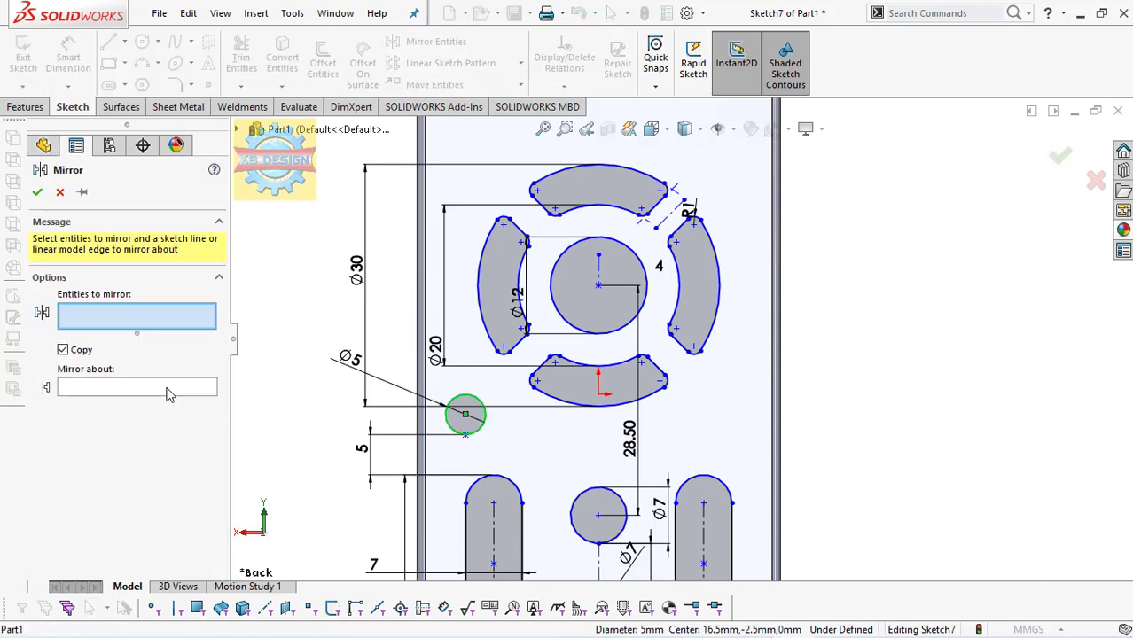
click(598, 270)
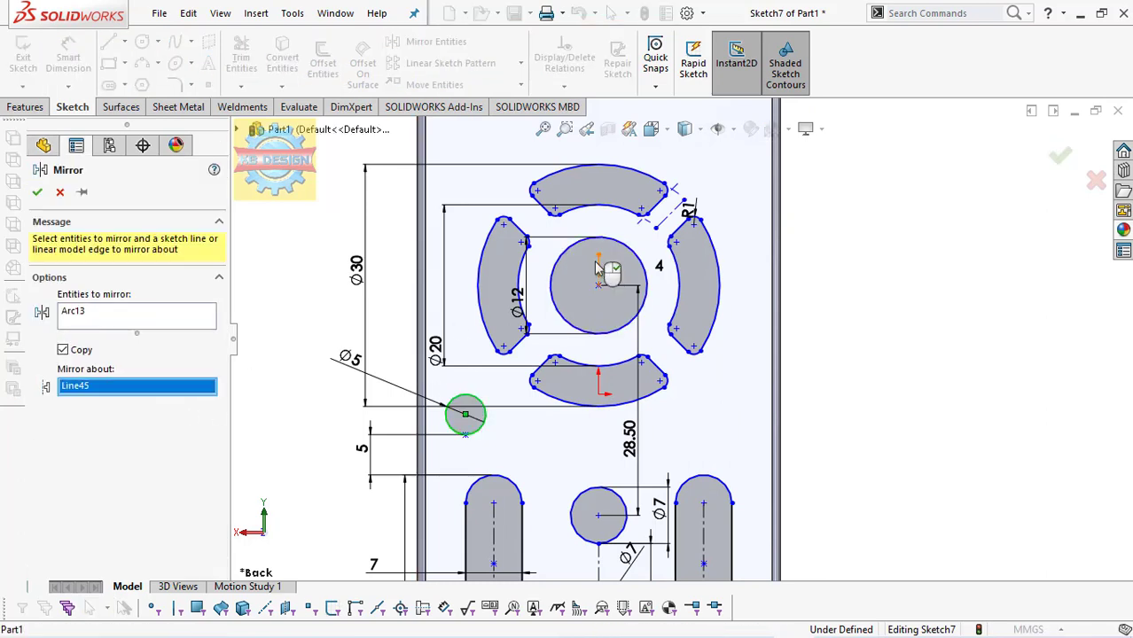
click(35, 193)
Step: Dimension the two Ø5 circle centres 33 mm apart
click(466, 414)
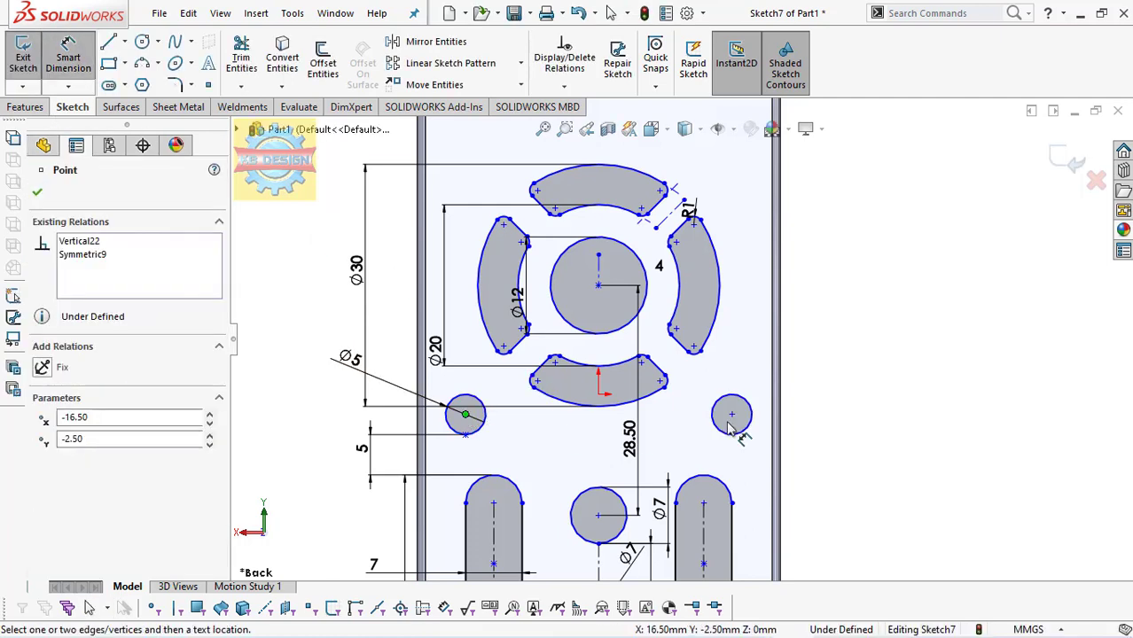
ctrl+click(731, 415)
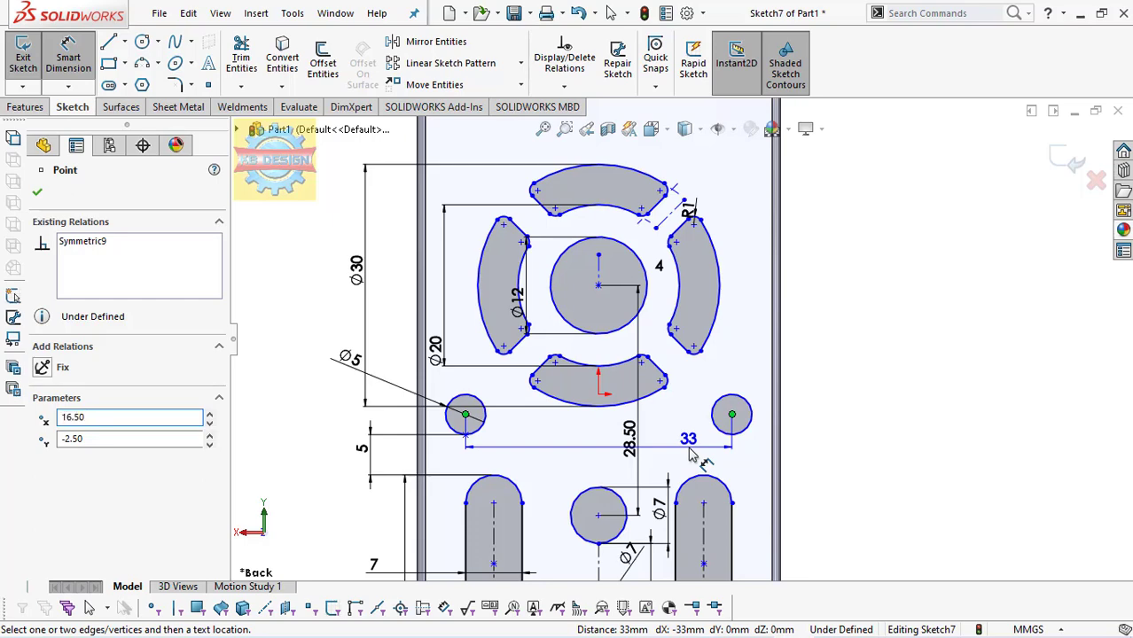
click(690, 455)
key(Return)
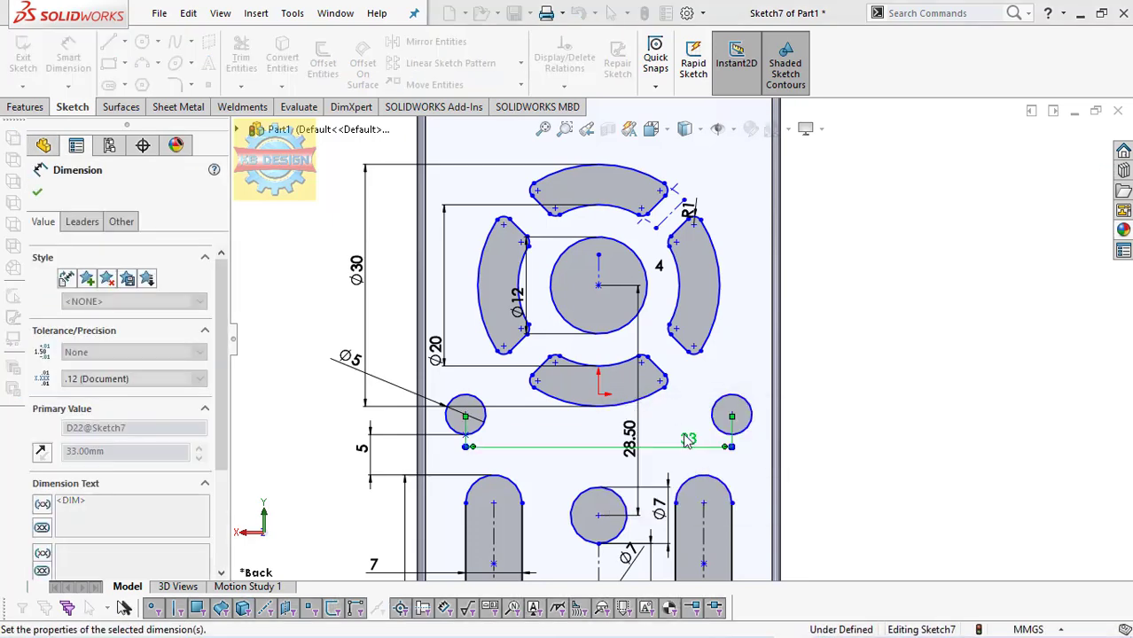
key(Escape)
key(f)
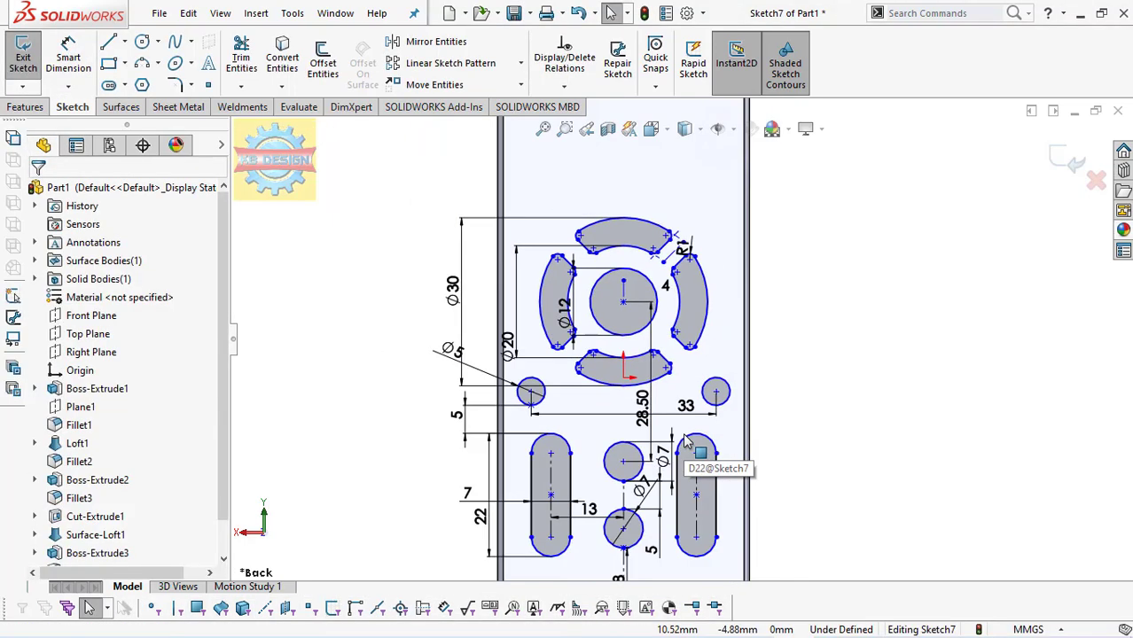
scroll(699, 329, down, 1)
Step: Draw a horizontal centreline through the rings' centre
click(125, 43)
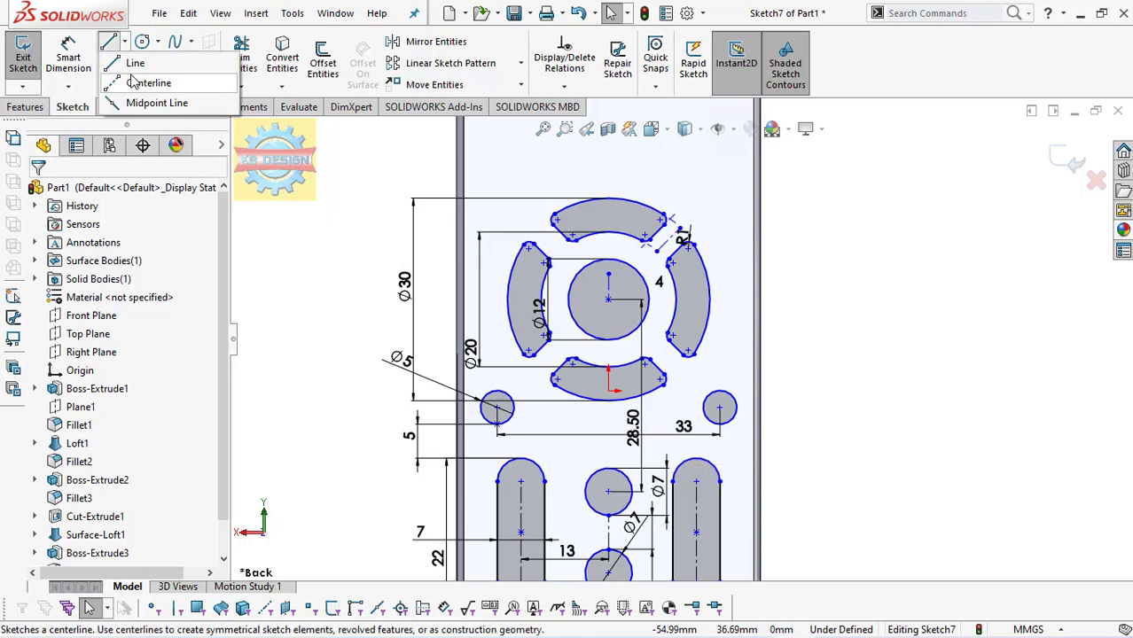
click(200, 81)
click(608, 300)
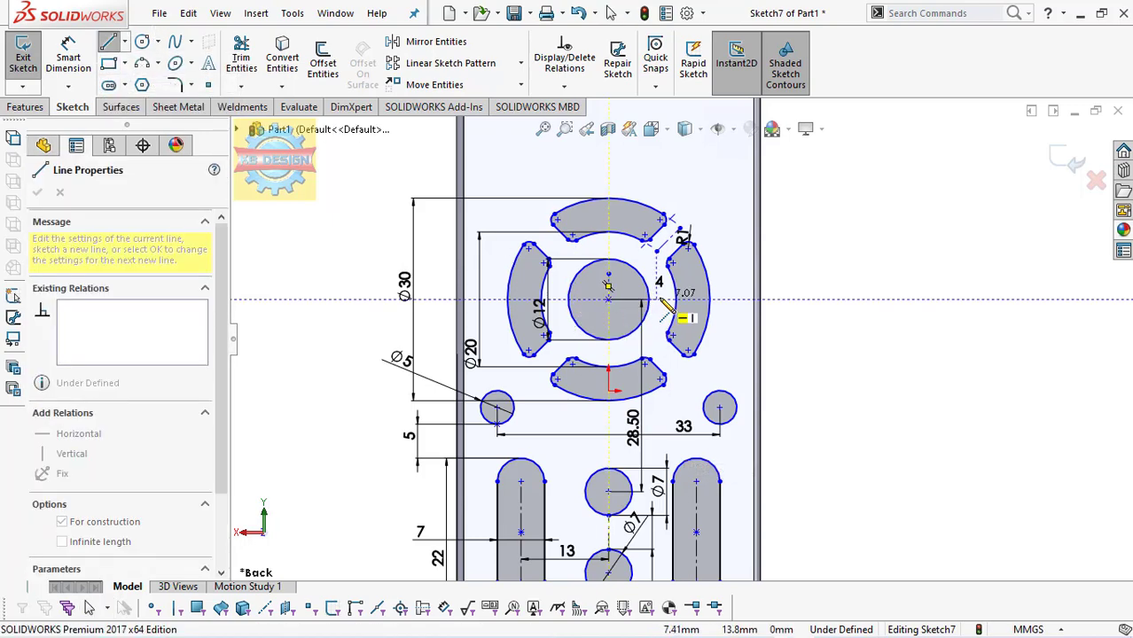
click(657, 300)
key(Escape)
Step: Mirror both Ø5 circles across the horizontal centreline to sit above the rings
click(464, 46)
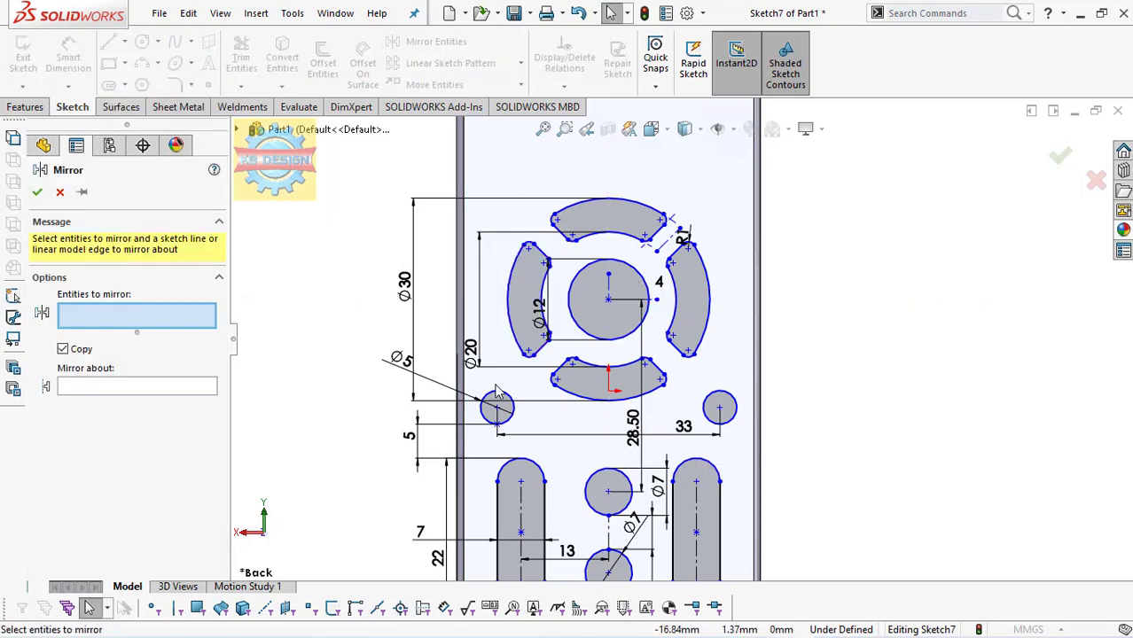
click(510, 406)
click(715, 431)
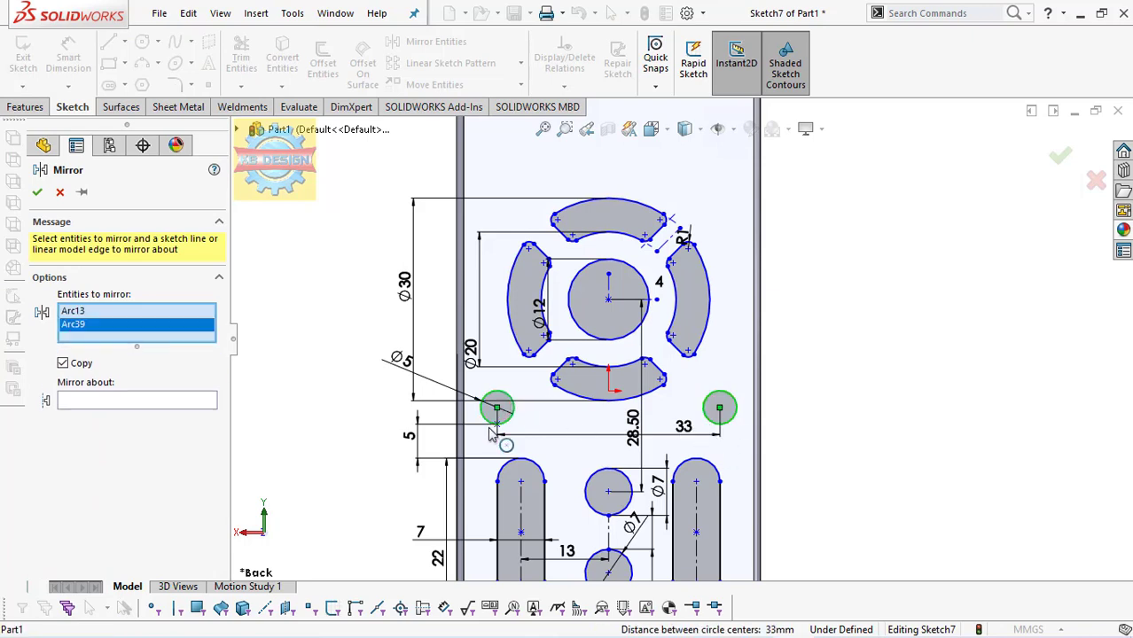
click(184, 404)
click(632, 301)
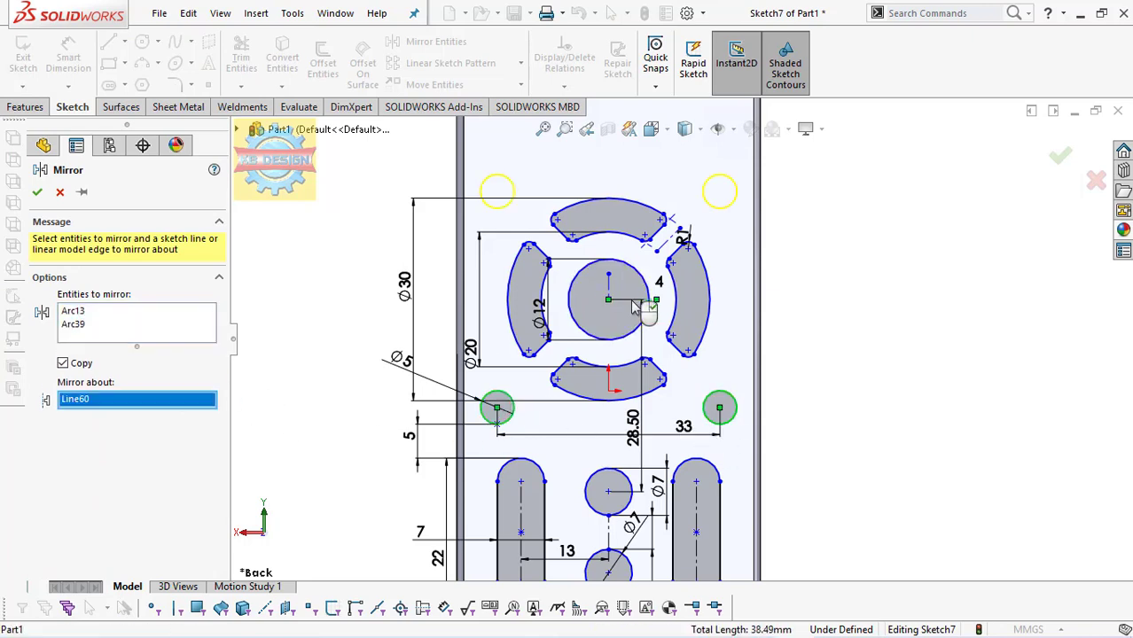
click(37, 193)
scroll(682, 197, up, 2)
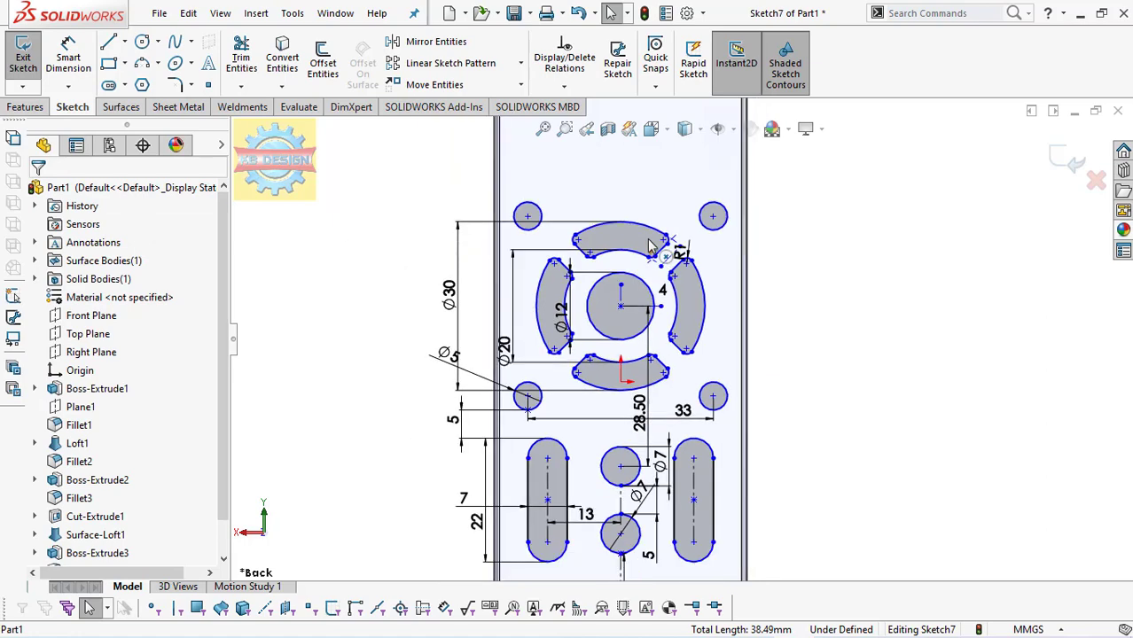
scroll(683, 197, up, 2)
scroll(683, 197, down, 3)
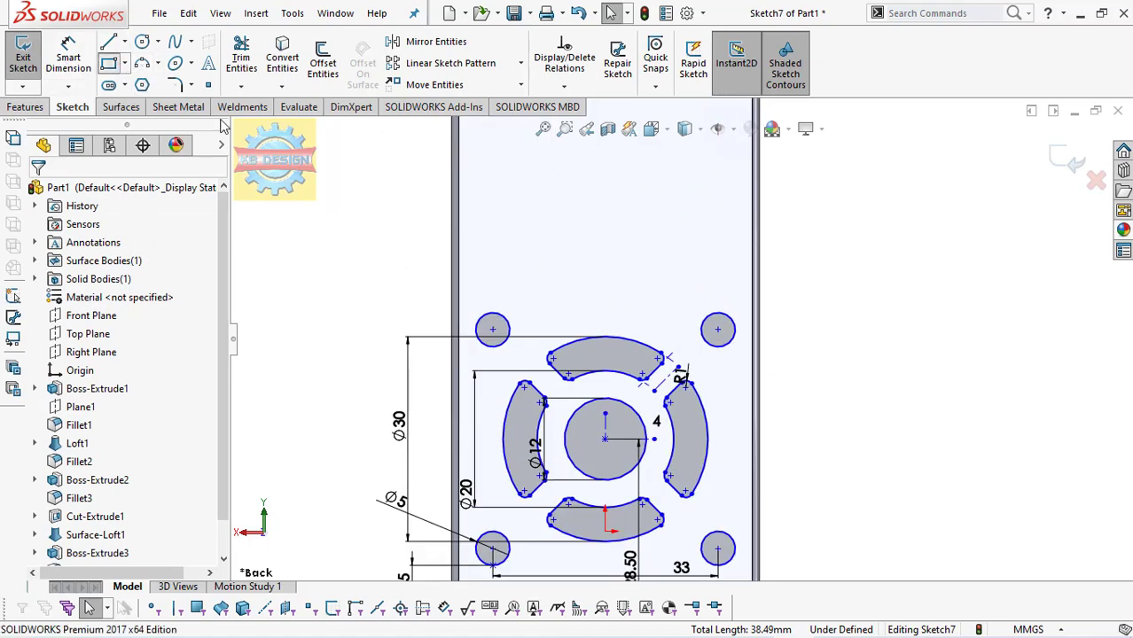
Step: Draw a corner rectangle above the button cluster
click(112, 64)
click(619, 255)
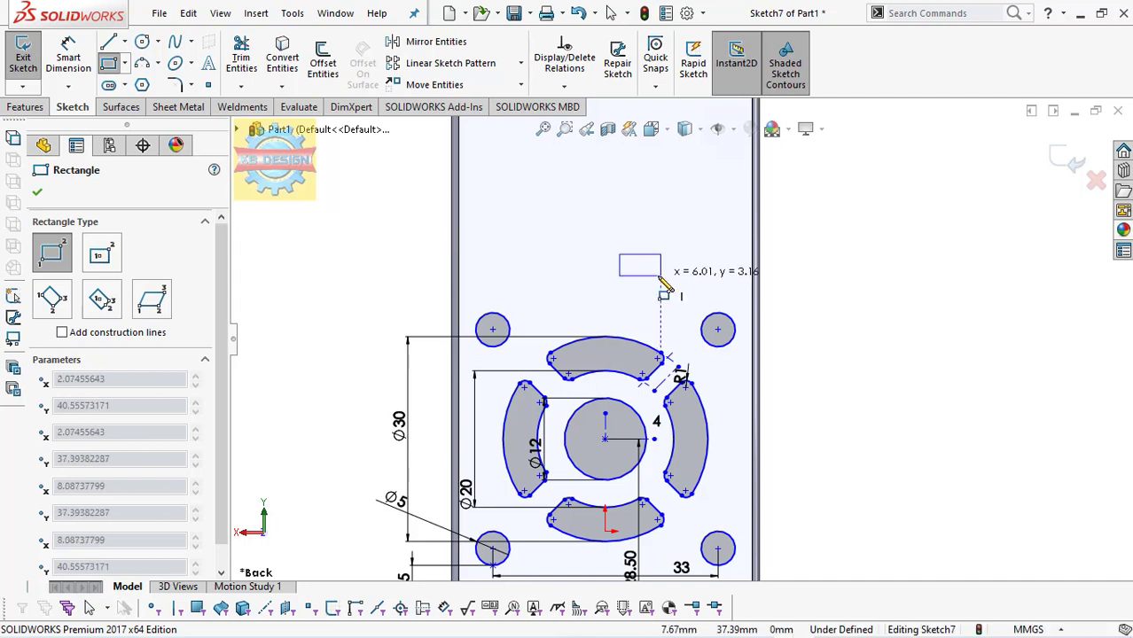
click(661, 276)
key(Escape)
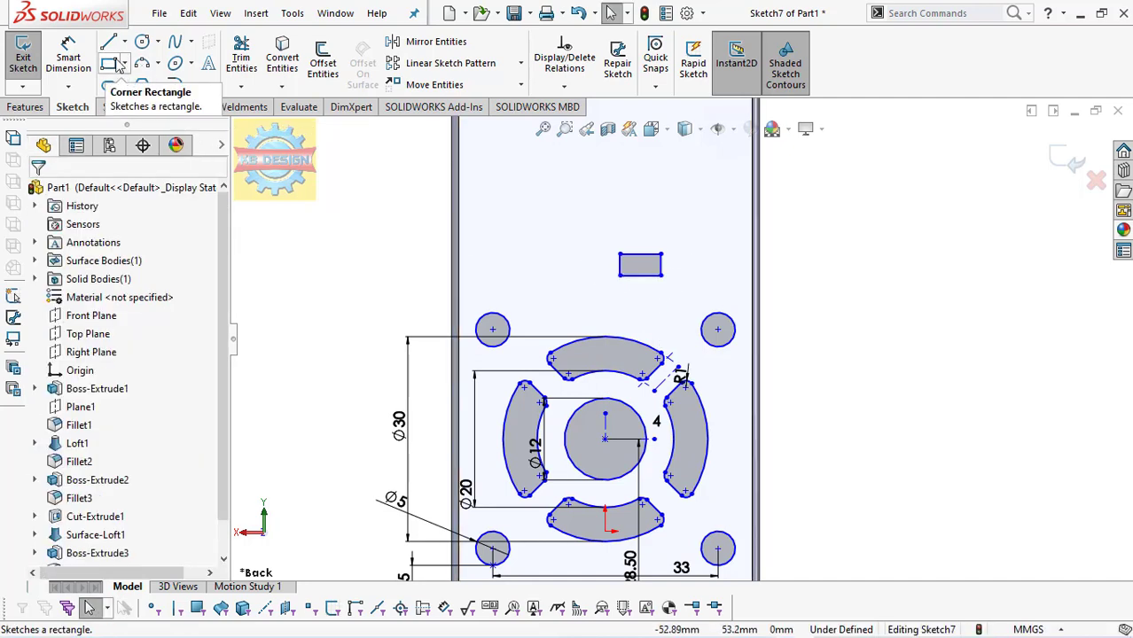
Step: Dimension the rectangle to 7 wide and 5 high
click(68, 58)
click(637, 276)
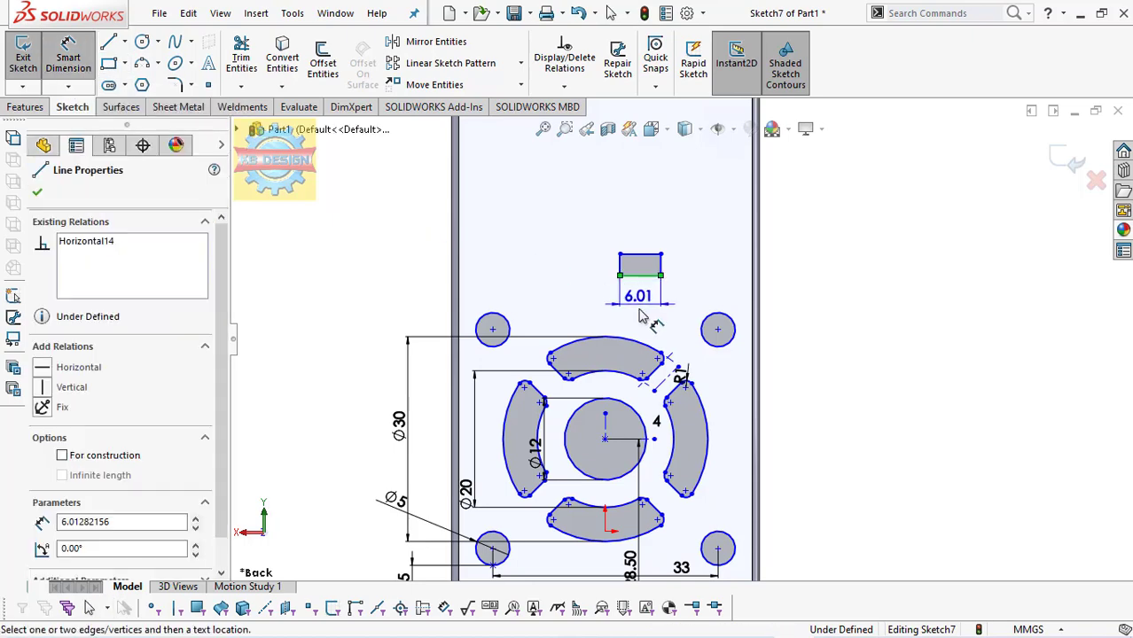
click(644, 316)
text(7)
key(Return)
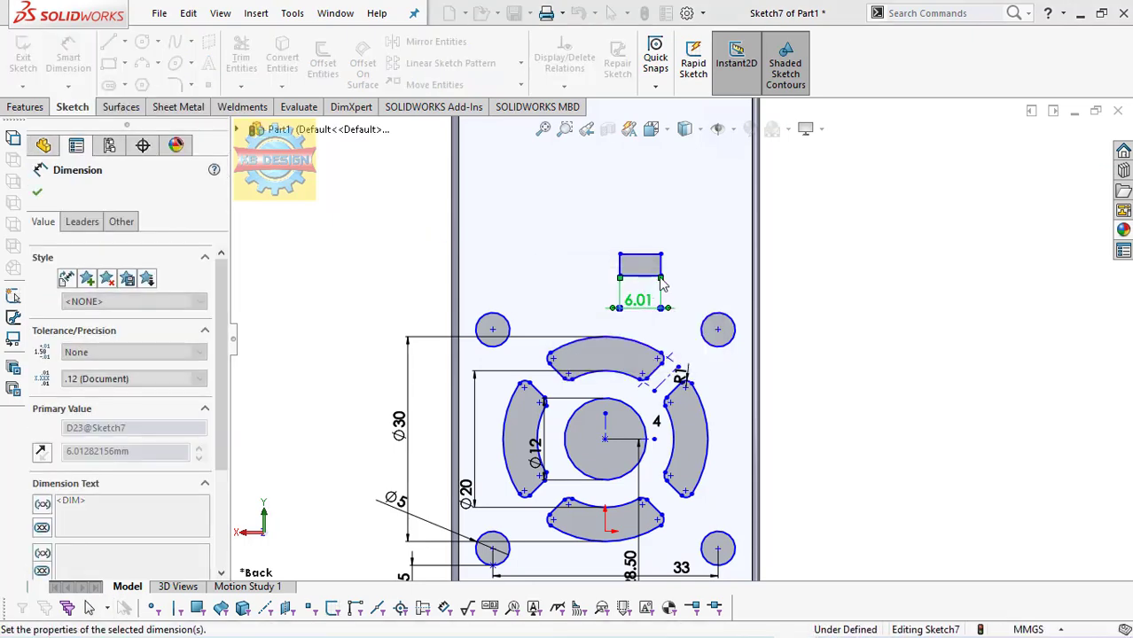
click(667, 264)
click(644, 219)
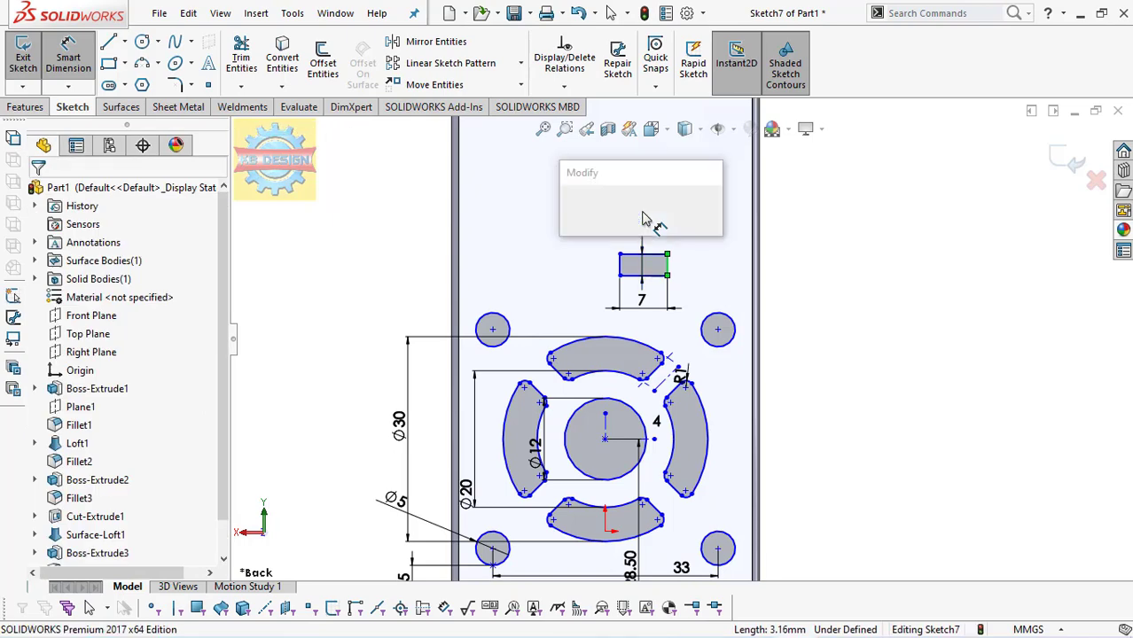
text(5)
key(Return)
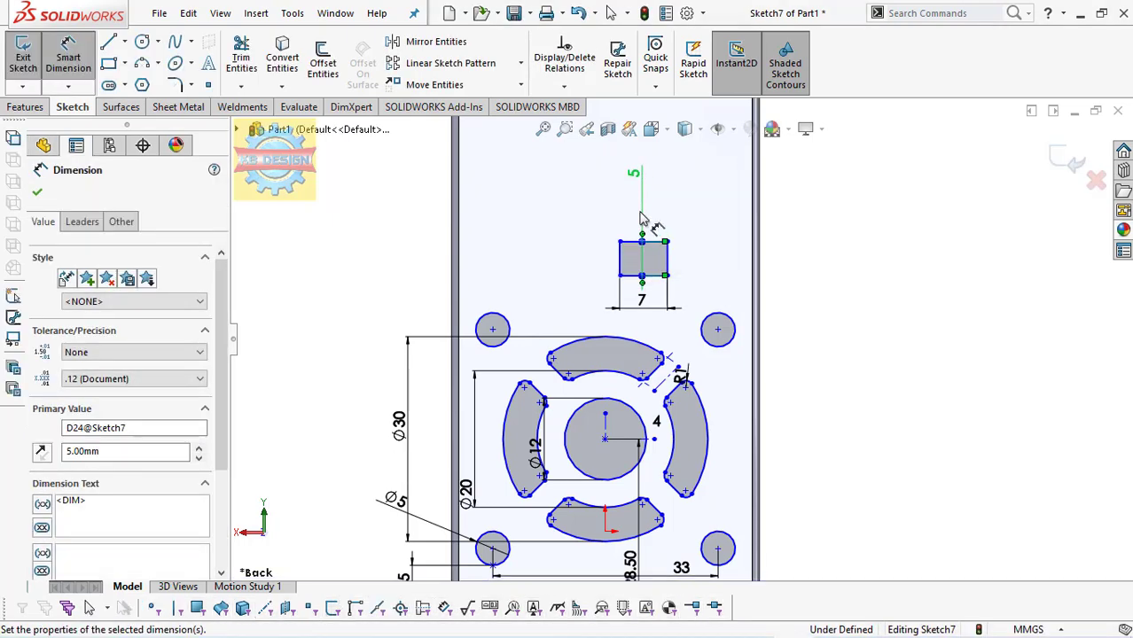
Step: Place the rectangle 1.5 from the centre axis and 5 above the right circle's top
click(619, 258)
click(605, 412)
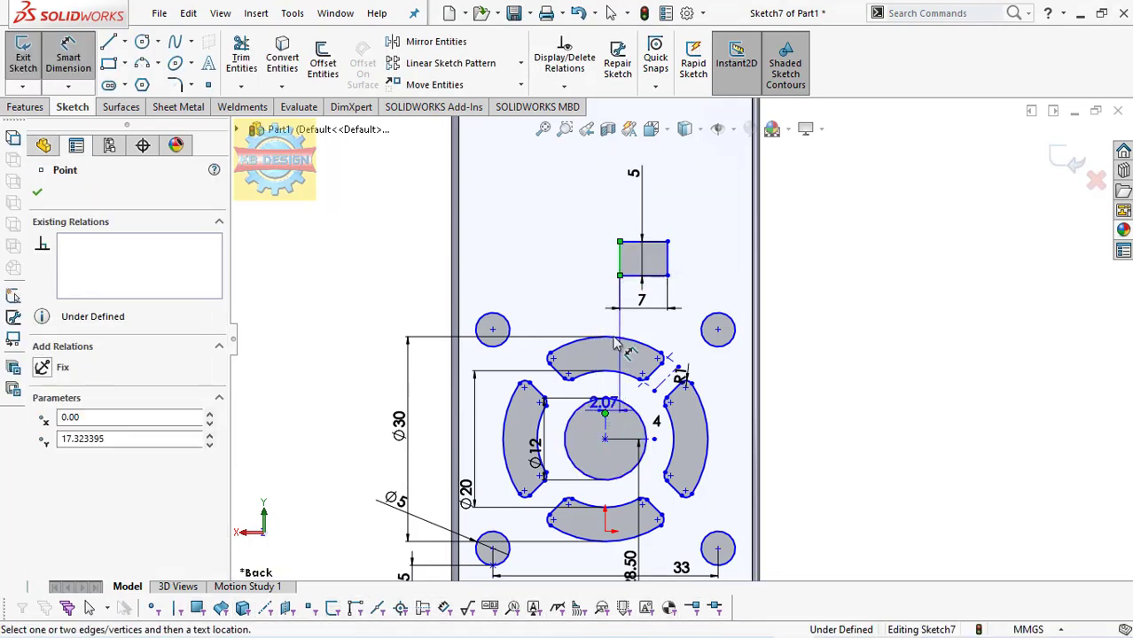
click(615, 333)
text(1)
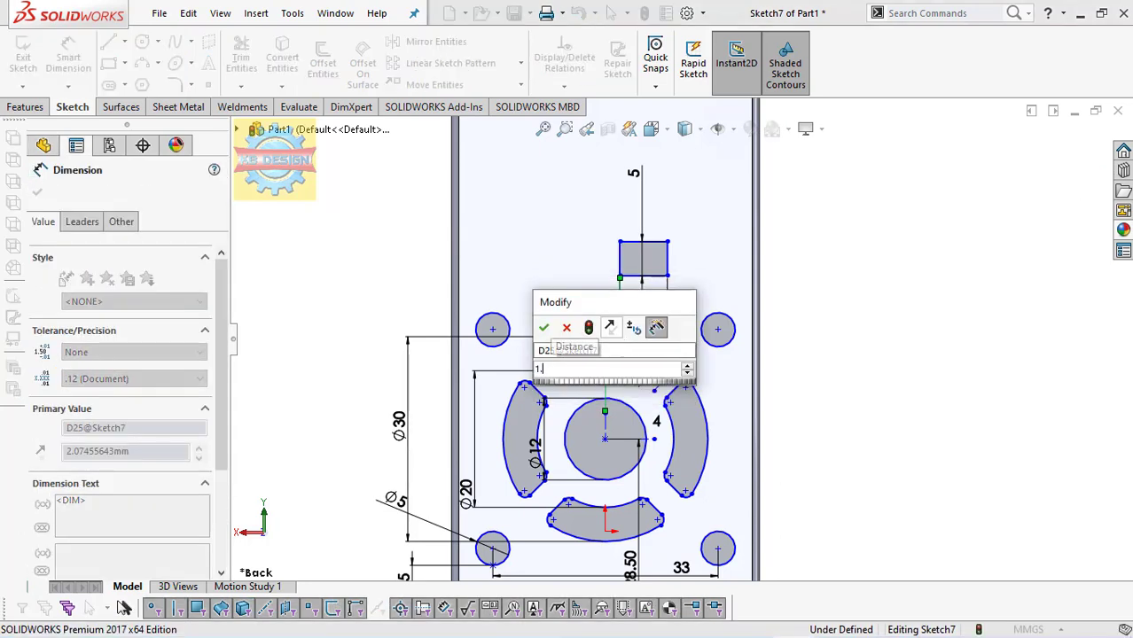
text(.5)
key(Return)
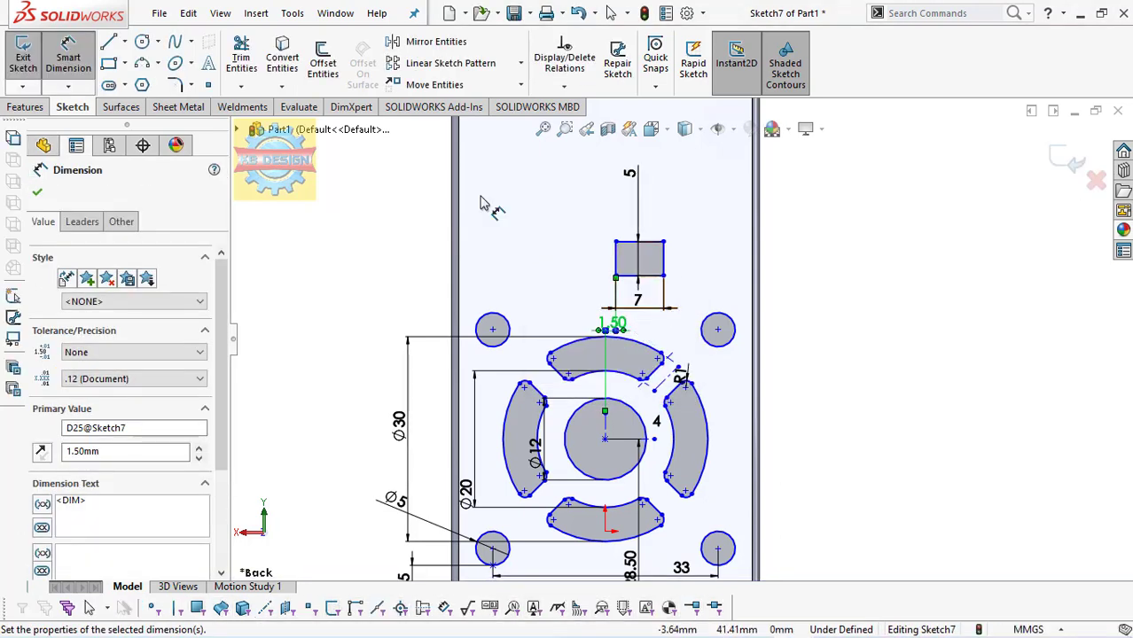
click(664, 279)
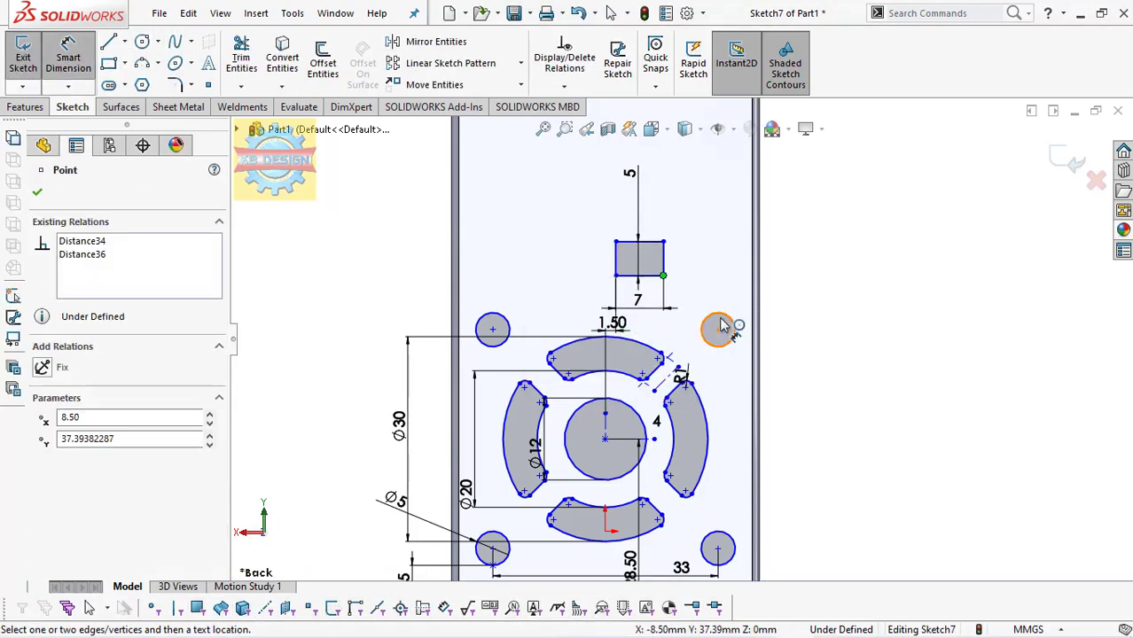
click(208, 84)
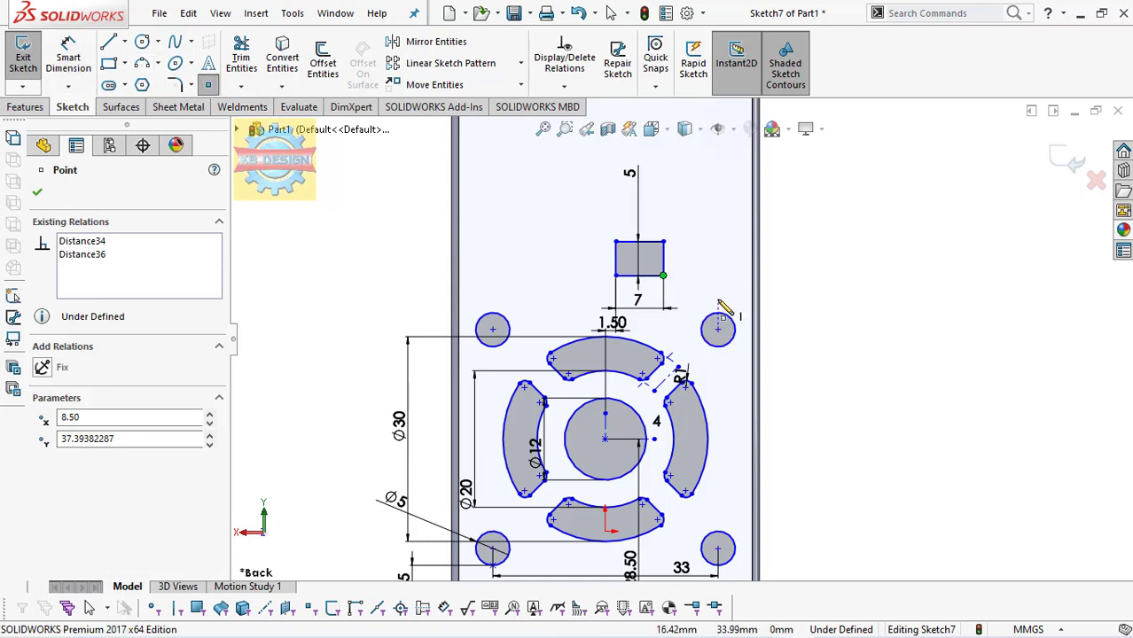
click(69, 58)
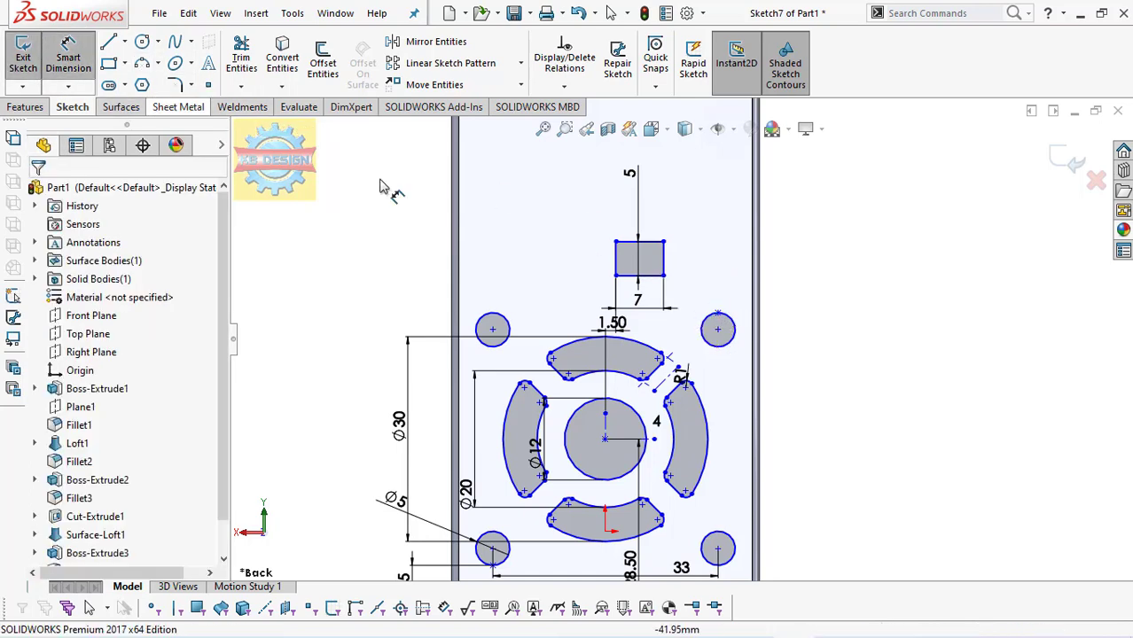
click(663, 276)
click(718, 313)
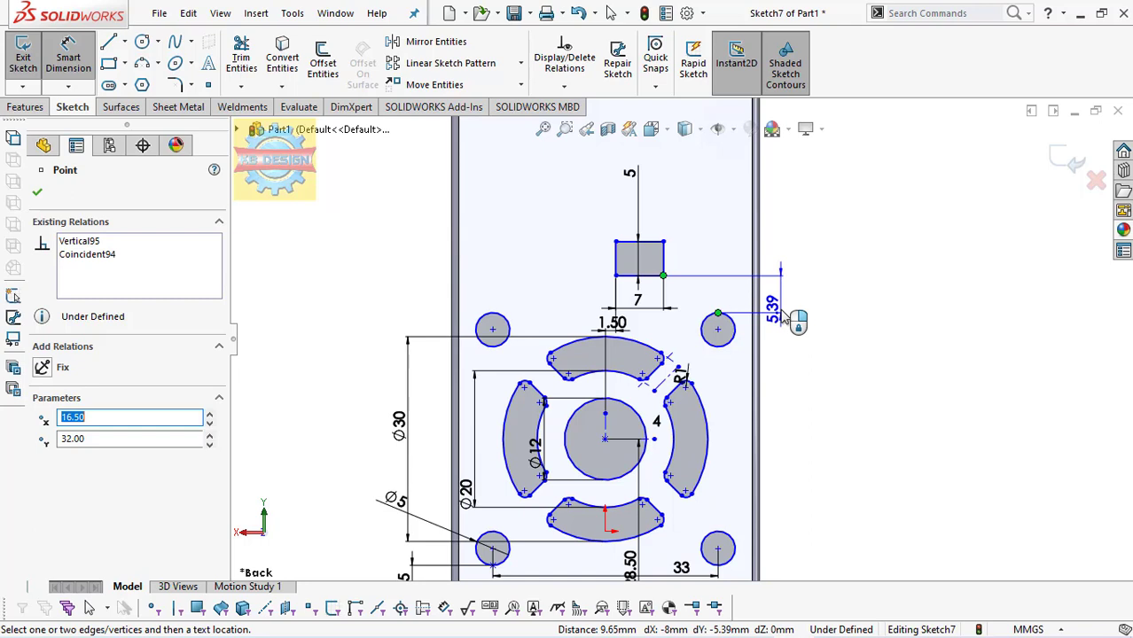
click(784, 297)
text(5)
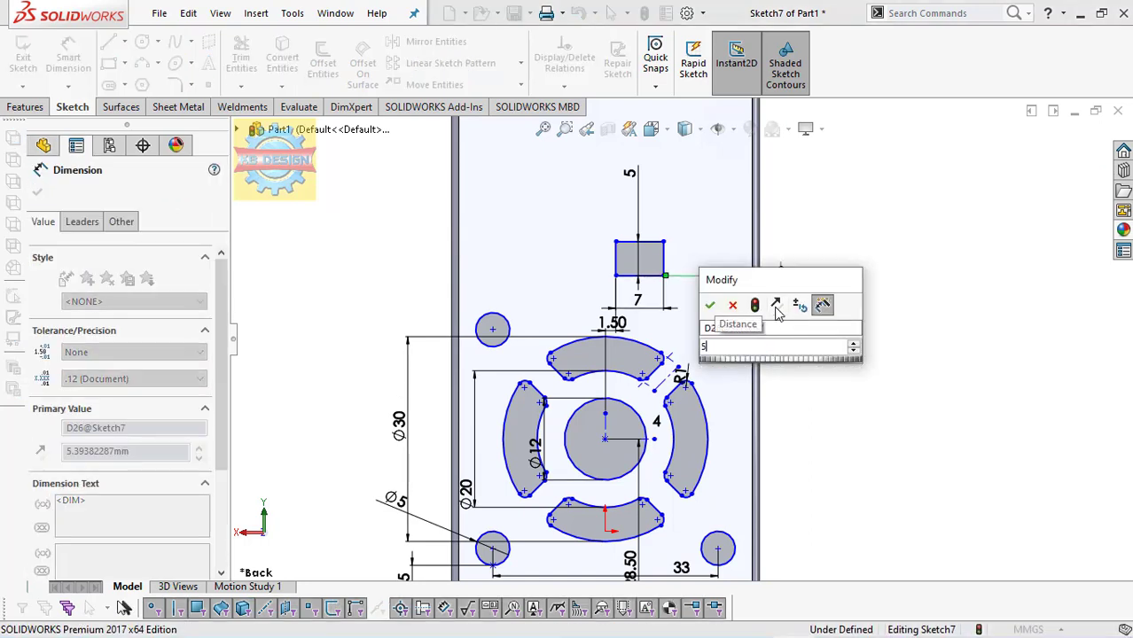
key(Return)
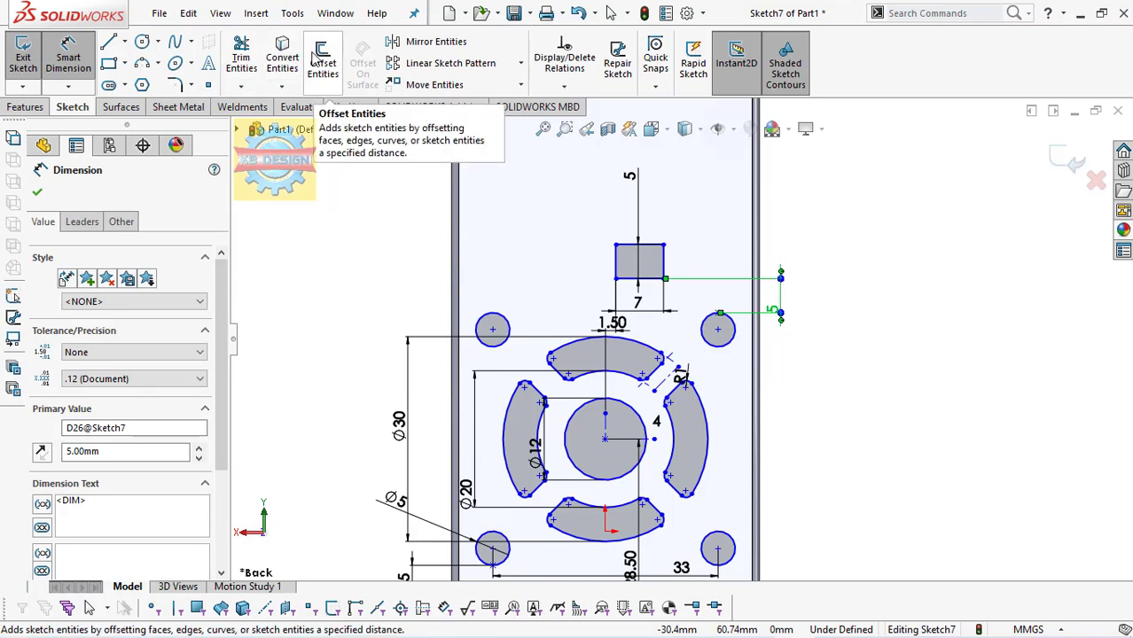
Step: Linear-pattern the small rectangle into two copies 10 mm apart along X
click(448, 63)
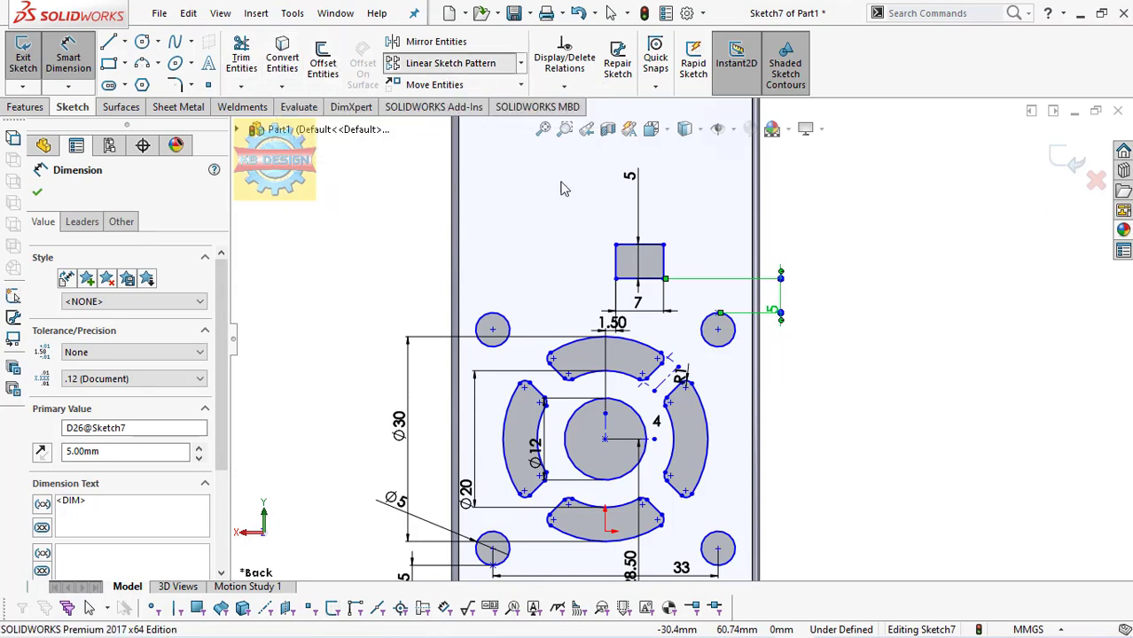
click(654, 263)
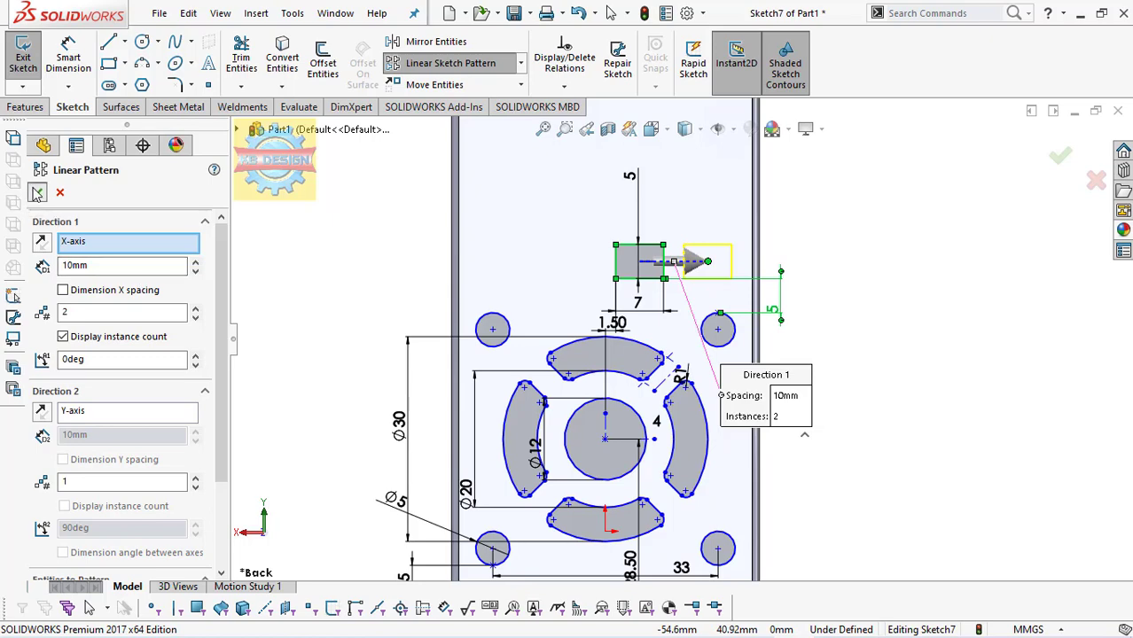
key(Return)
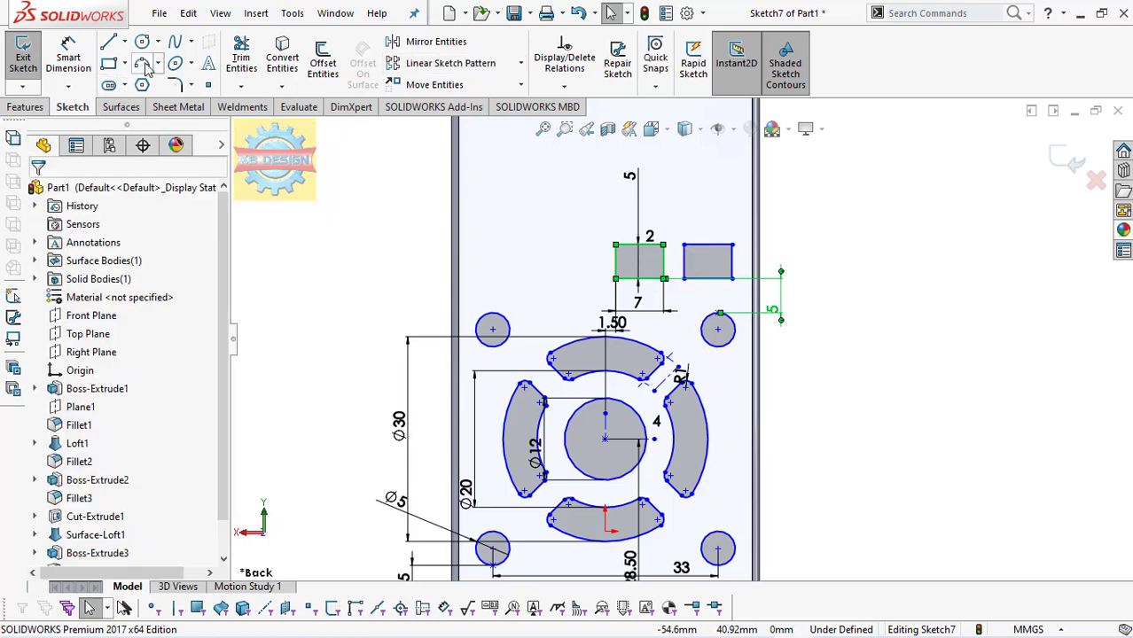
Step: Draw a three-point arc on the copied rectangle's right side
click(143, 64)
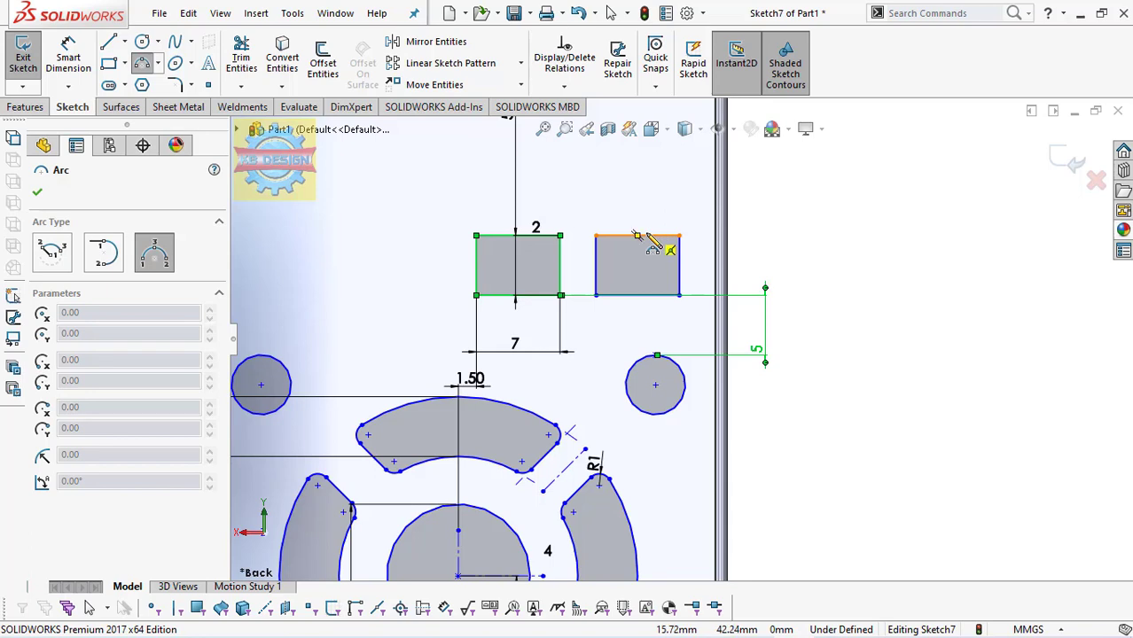
click(661, 235)
click(670, 295)
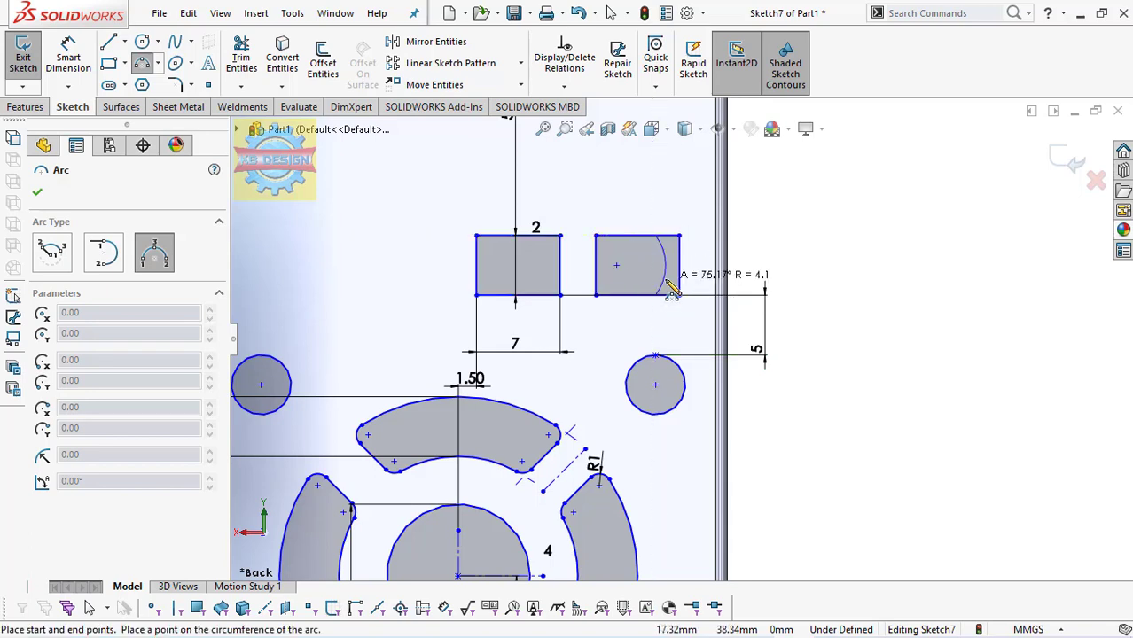
click(671, 288)
Step: Make the arc tangent to the rectangle's right edge and its top edge
click(563, 89)
click(567, 126)
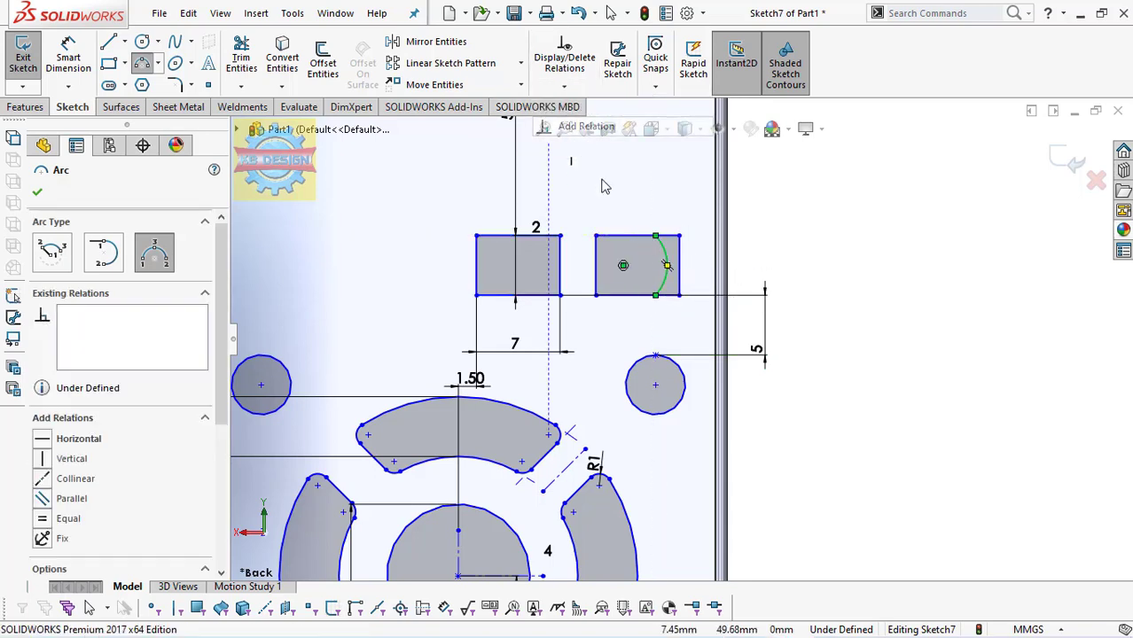
click(679, 258)
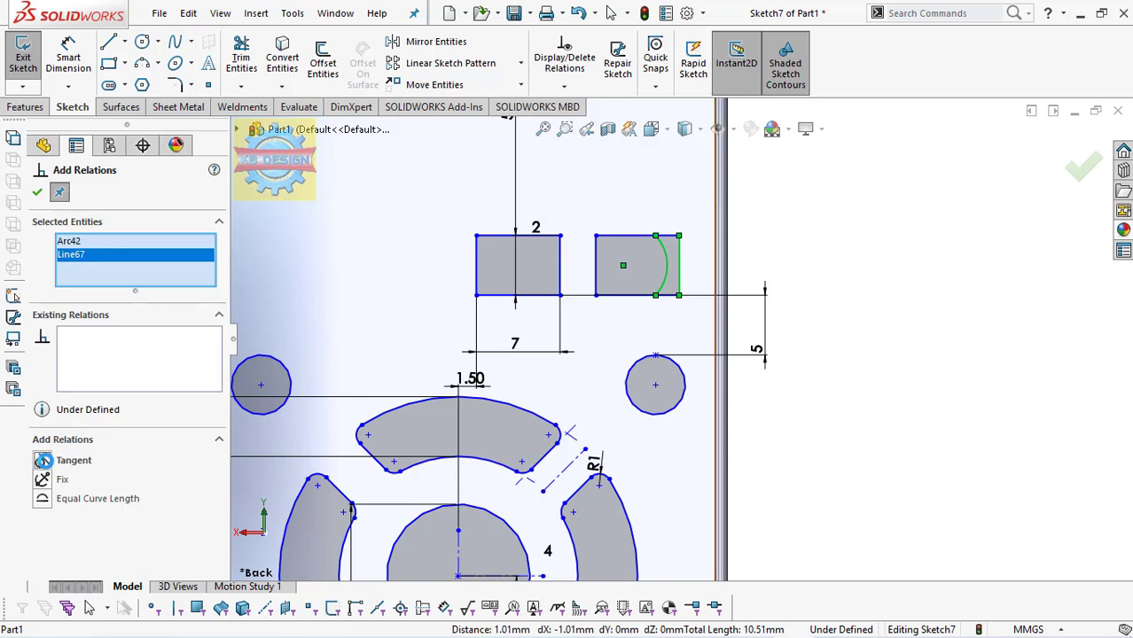
click(42, 460)
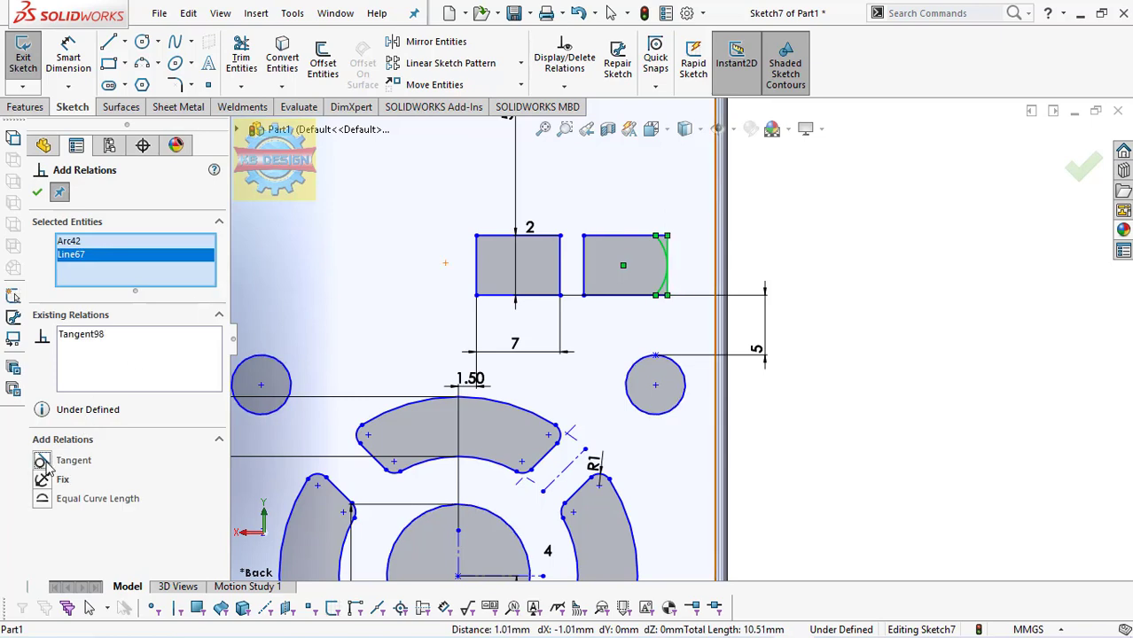
click(564, 87)
click(567, 124)
click(644, 243)
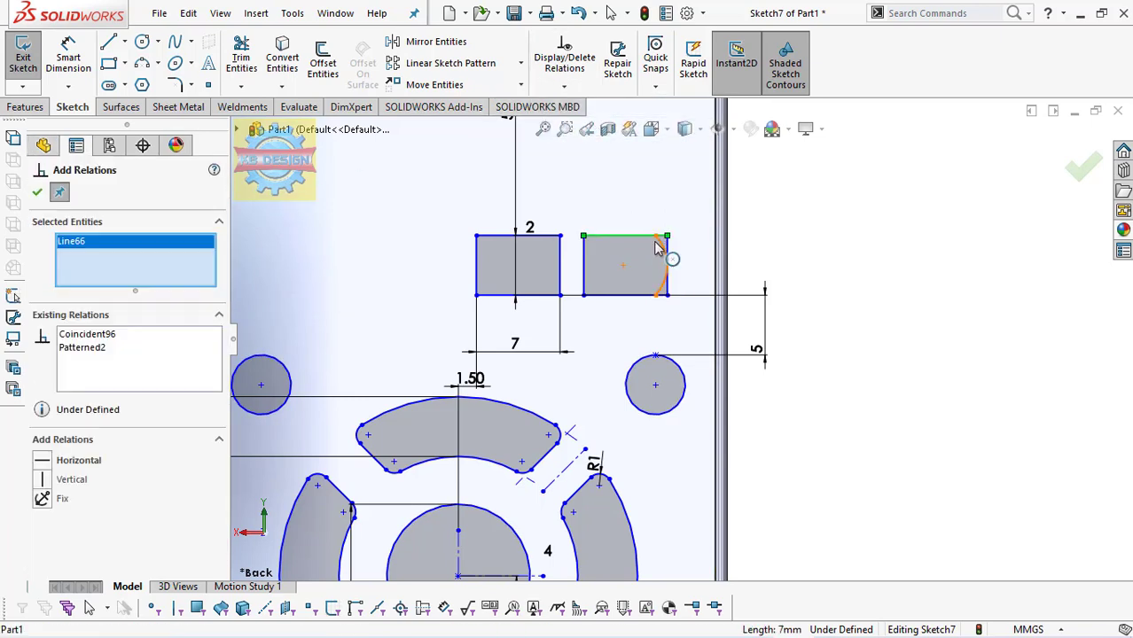
click(665, 264)
click(45, 460)
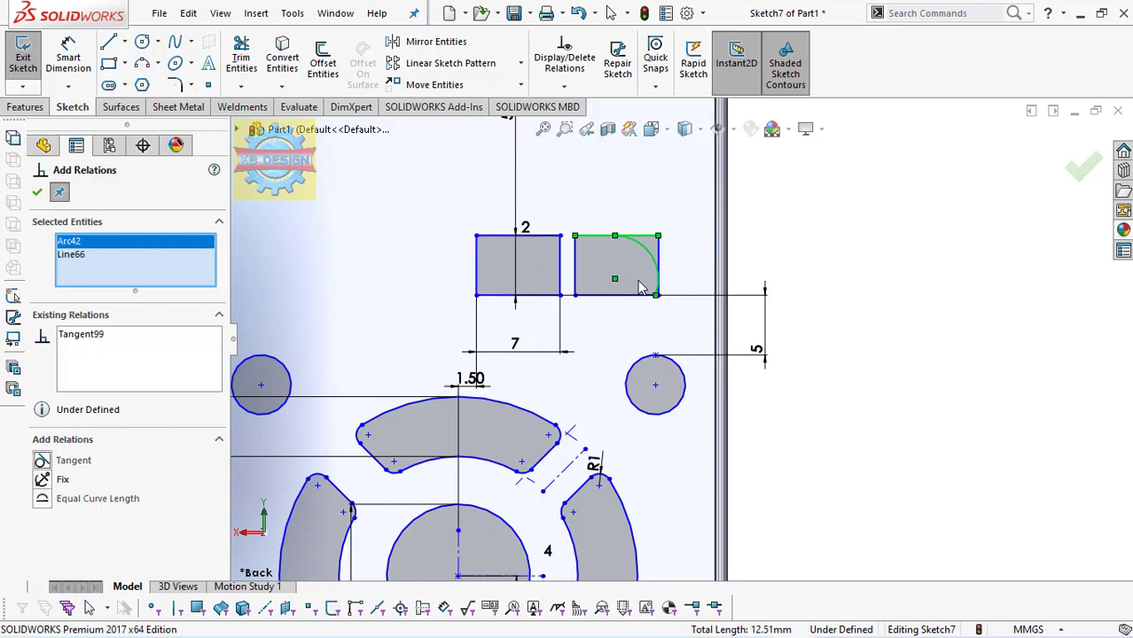
Step: Dimension the spacing between the two rectangles' left edges to 10 mm
key(Escape)
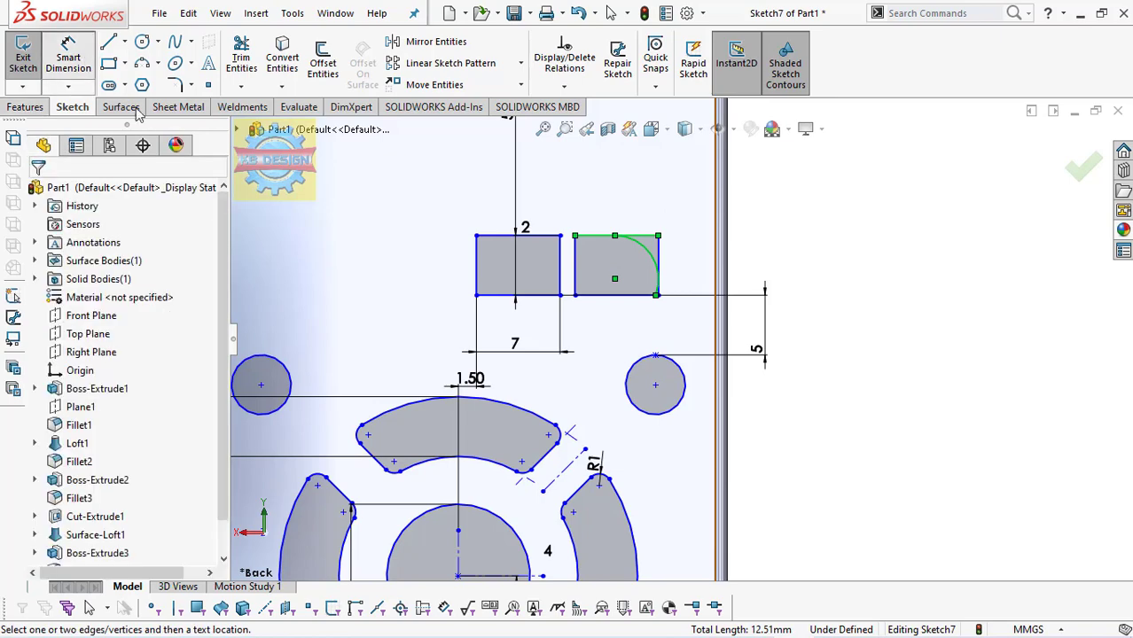
click(574, 266)
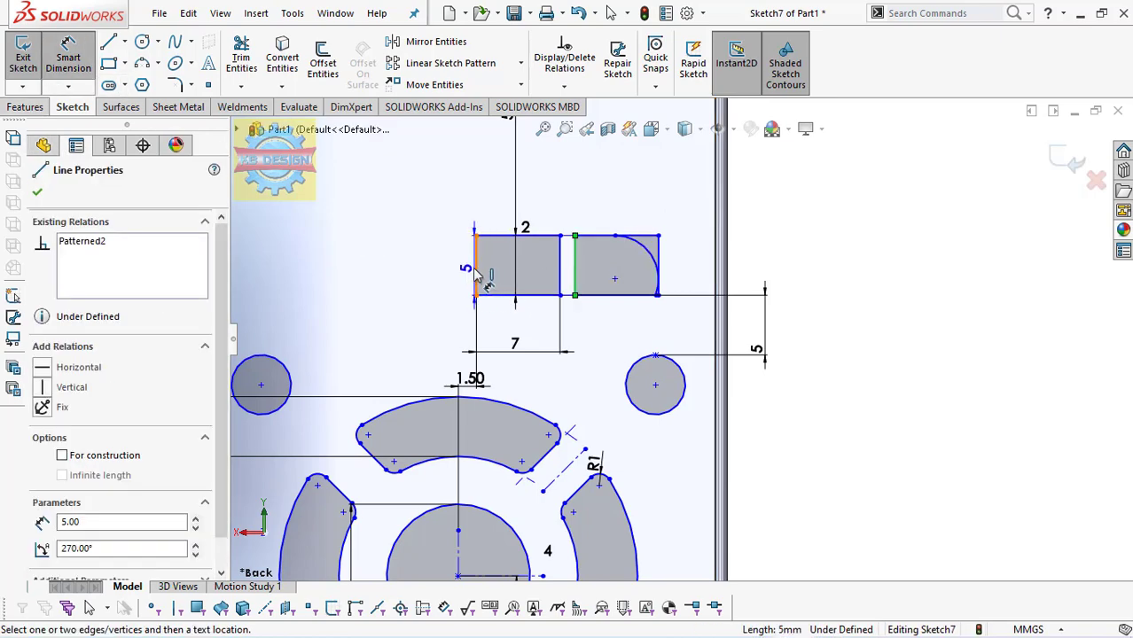
click(476, 266)
click(593, 353)
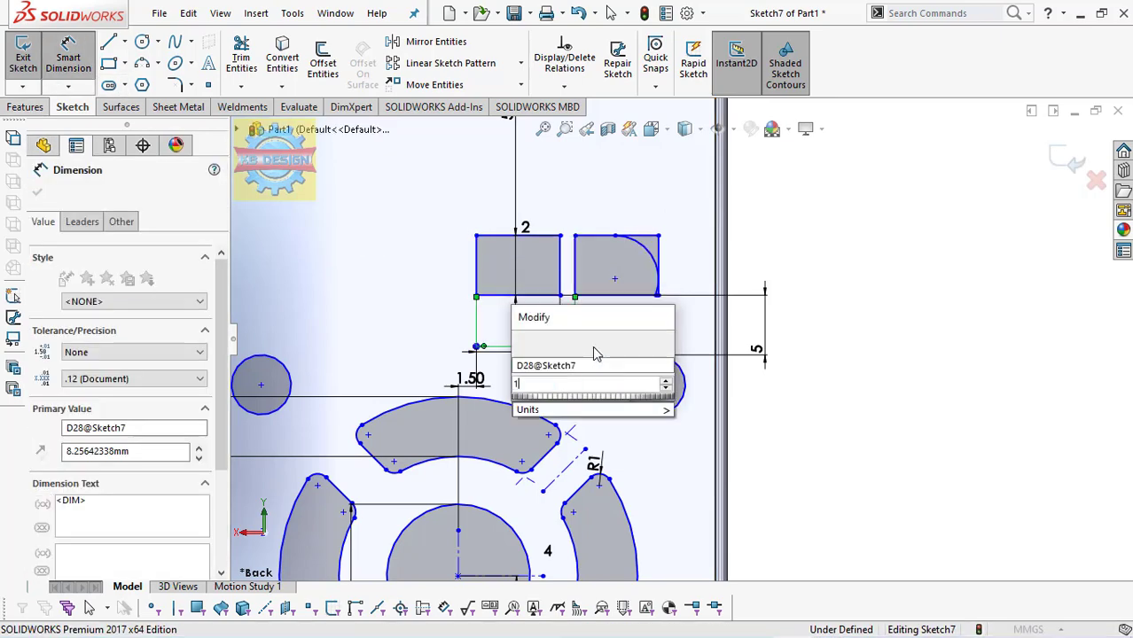
text(10)
key(Return)
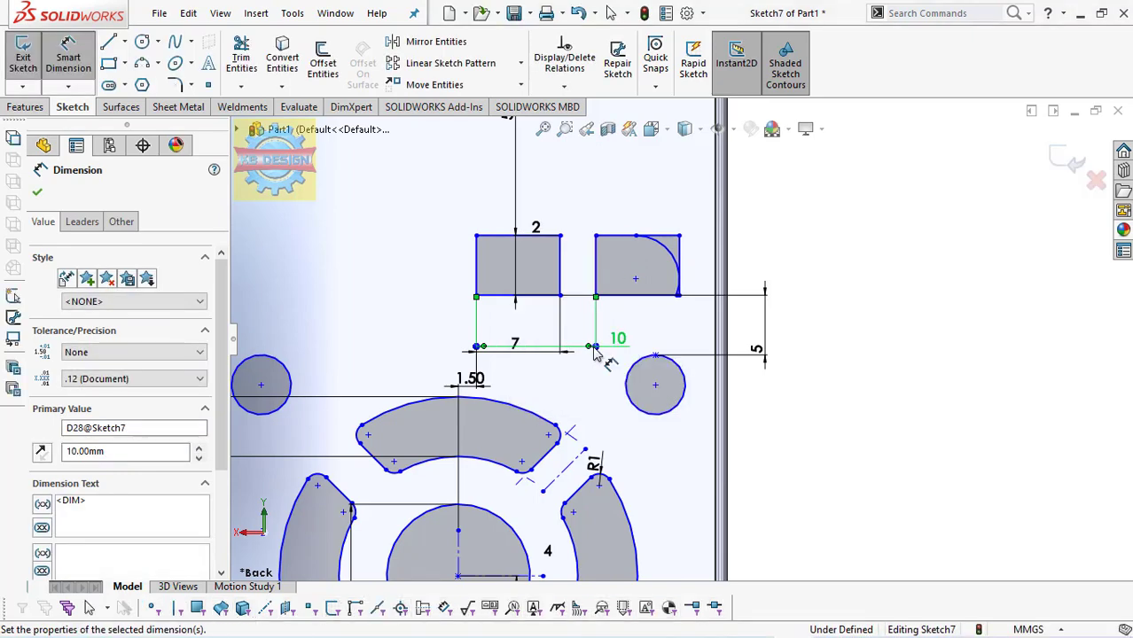
Step: Add a Vertical relation between the arc's upper and lower endpoints
click(564, 86)
click(576, 84)
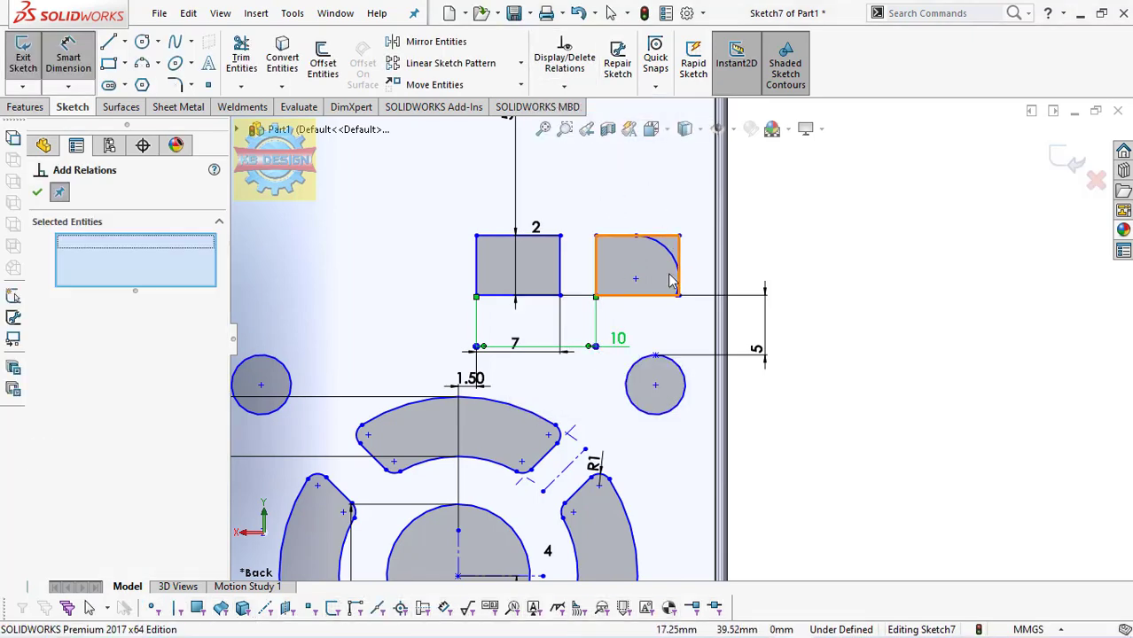
scroll(678, 300, down, 2)
scroll(665, 310, down, 2)
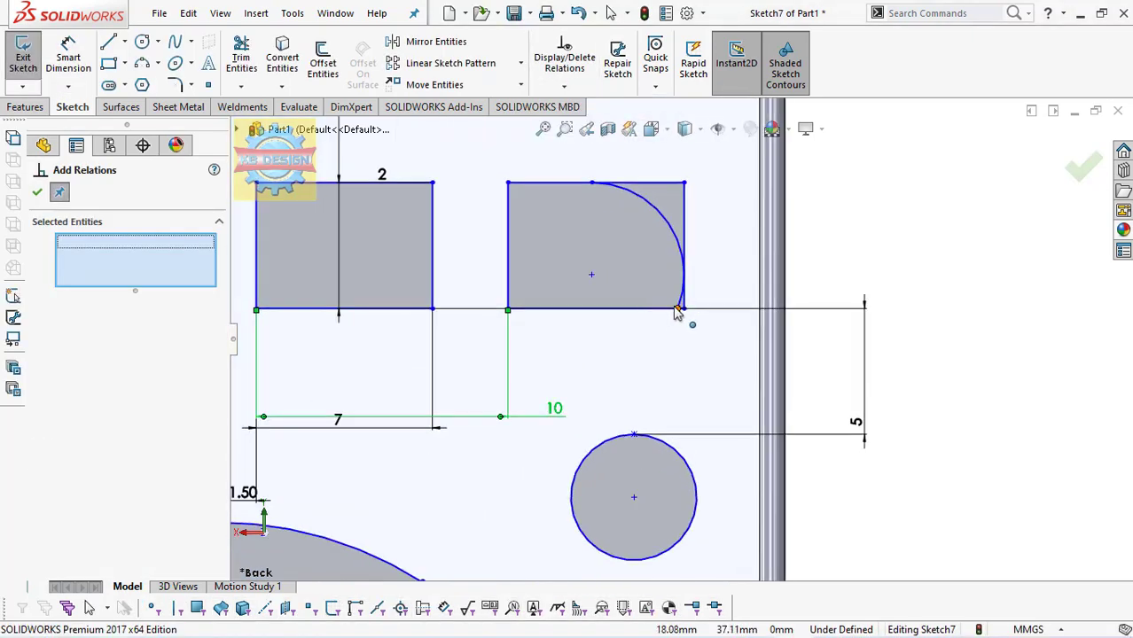
click(646, 310)
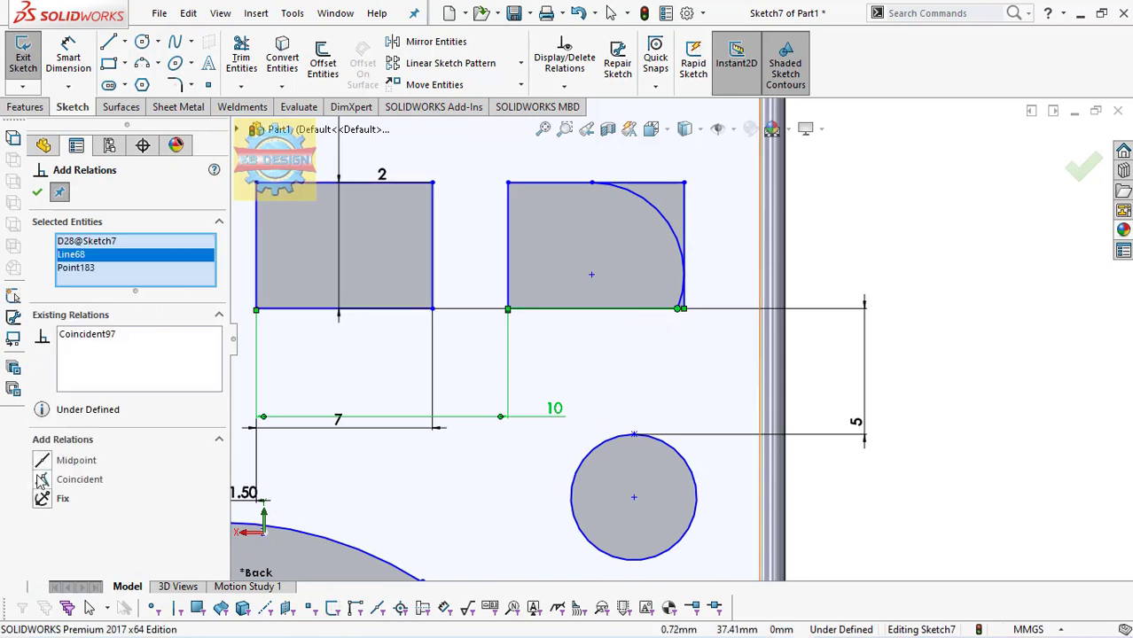
right_click(97, 255)
click(133, 261)
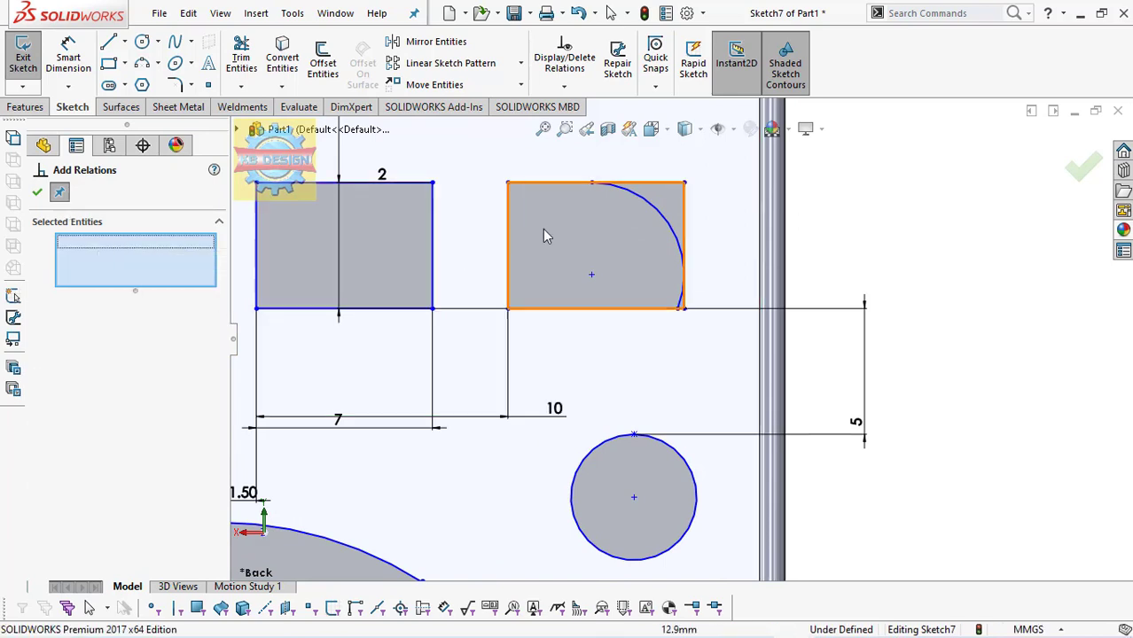
click(591, 184)
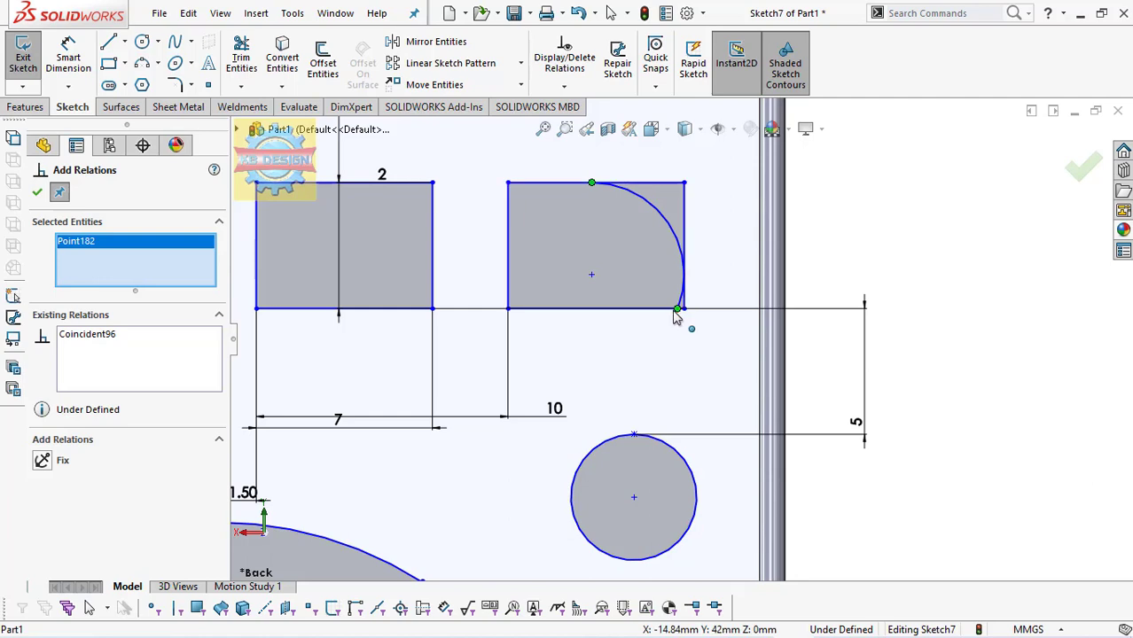
click(676, 311)
click(40, 480)
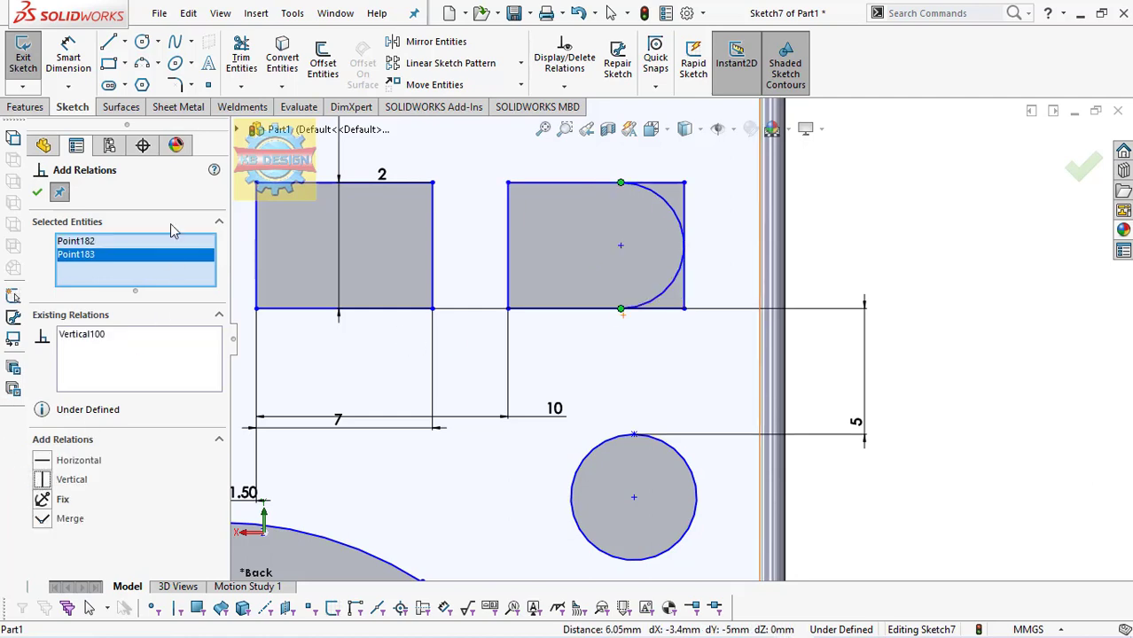
Step: Power-trim the rectangle's corner lines beside the arc to leave a D shape
click(237, 78)
drag(660, 204, 686, 214)
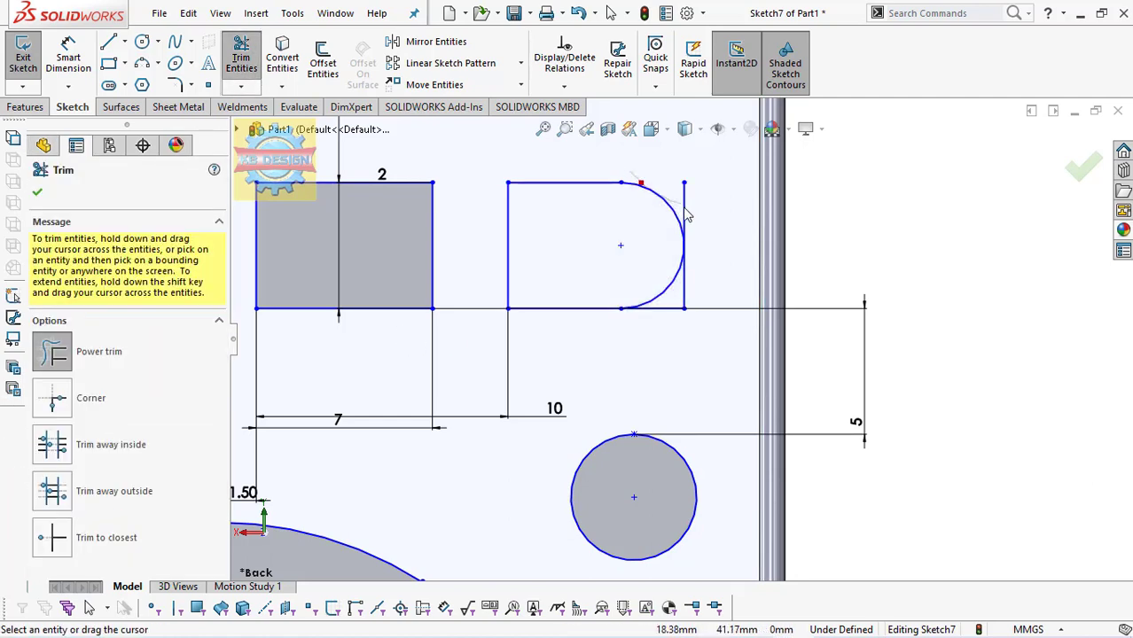
scroll(682, 317, up, 2)
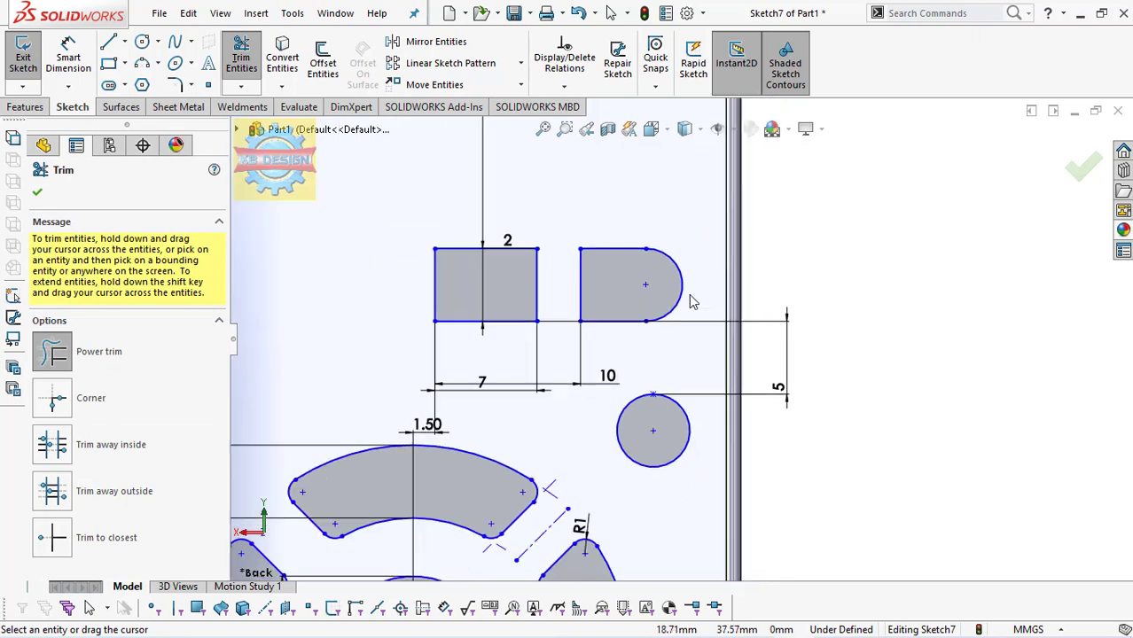
scroll(682, 317, up, 2)
scroll(683, 317, up, 1)
scroll(683, 317, up, 1)
click(426, 42)
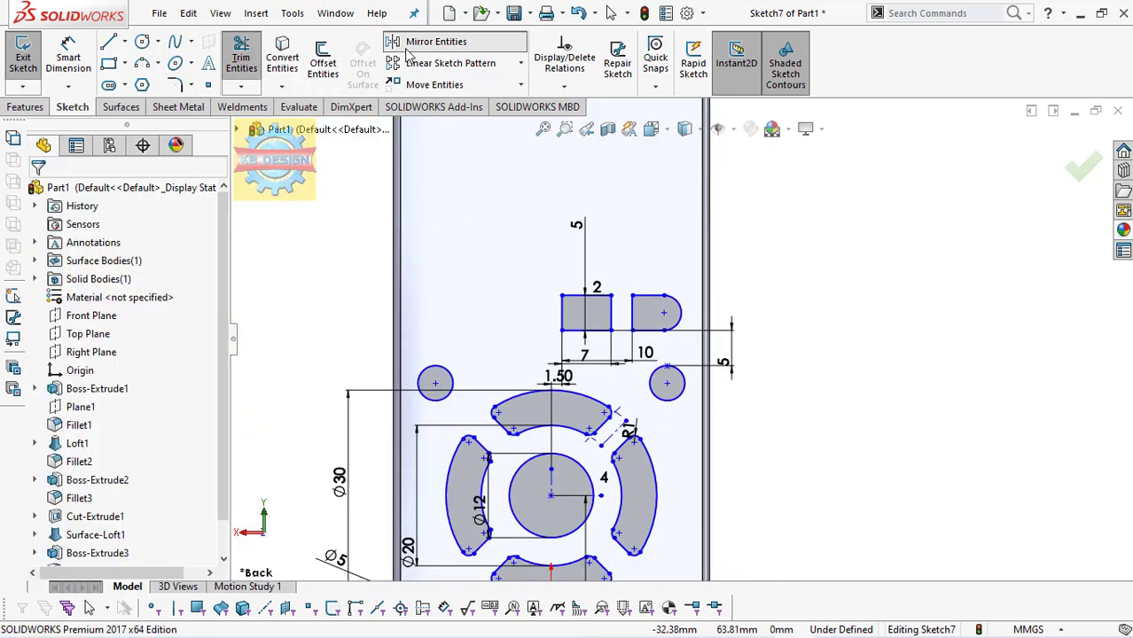
Step: Mirror the square and D-shaped outlines about the vertical centreline Line45
click(587, 311)
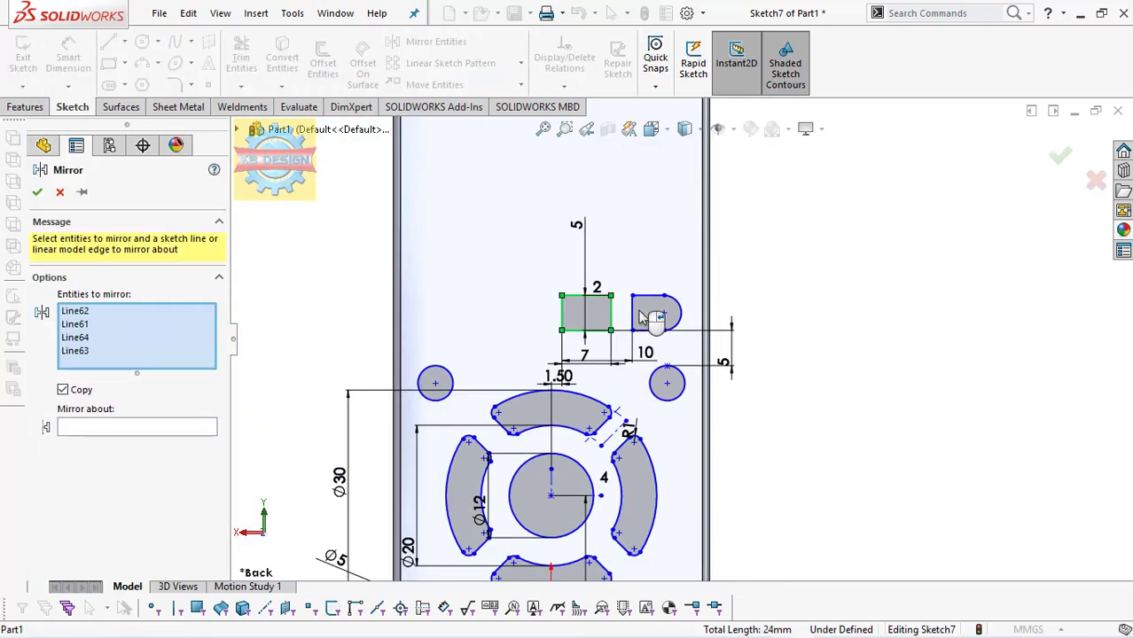
click(653, 314)
click(203, 481)
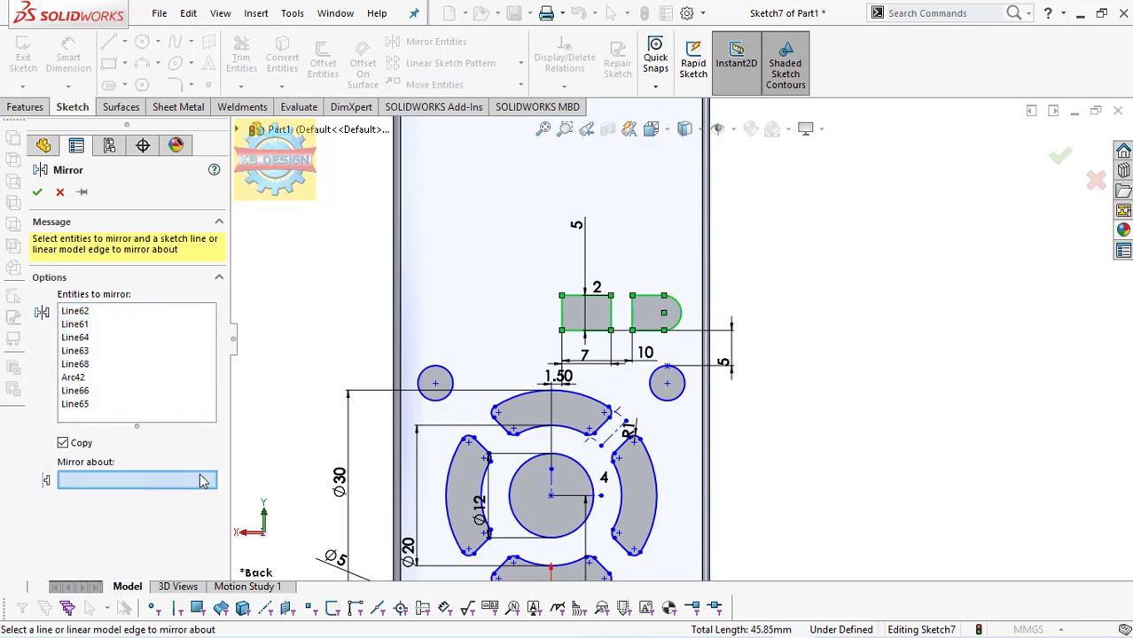
click(553, 480)
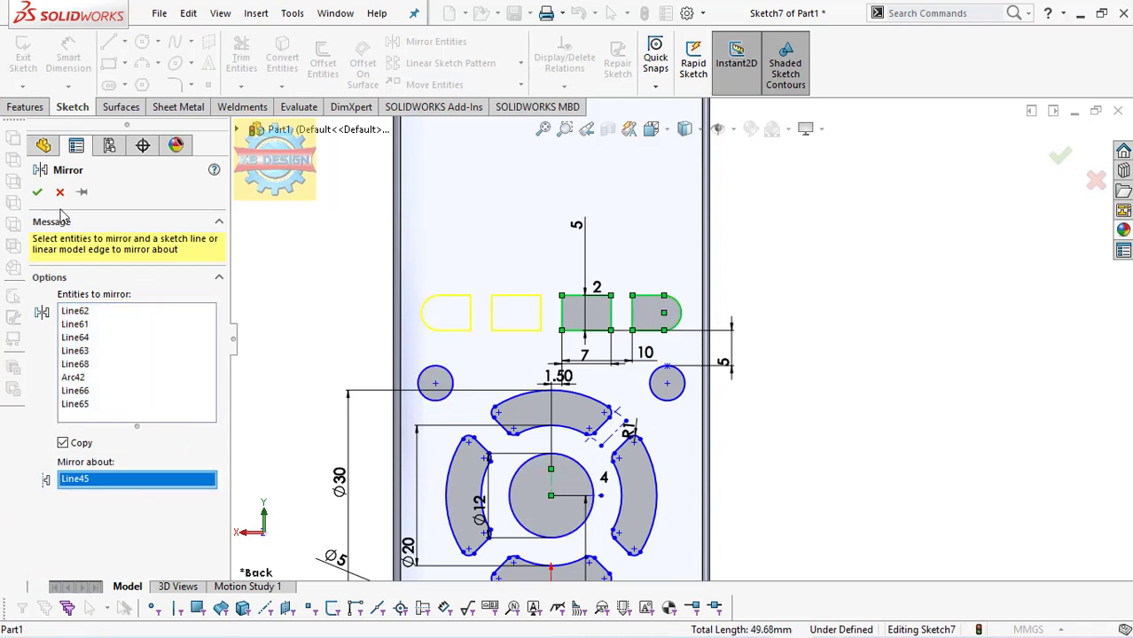
click(36, 193)
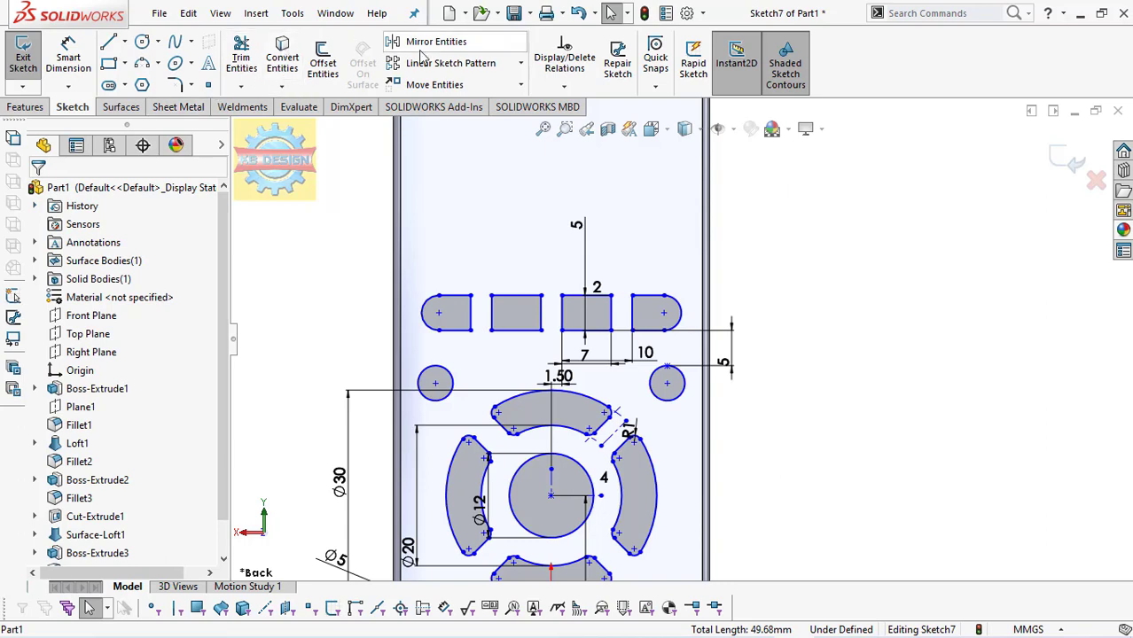
Step: Pattern all four outlines upward into 3 rows 9 mm apart, 1 instance horizontally
click(447, 63)
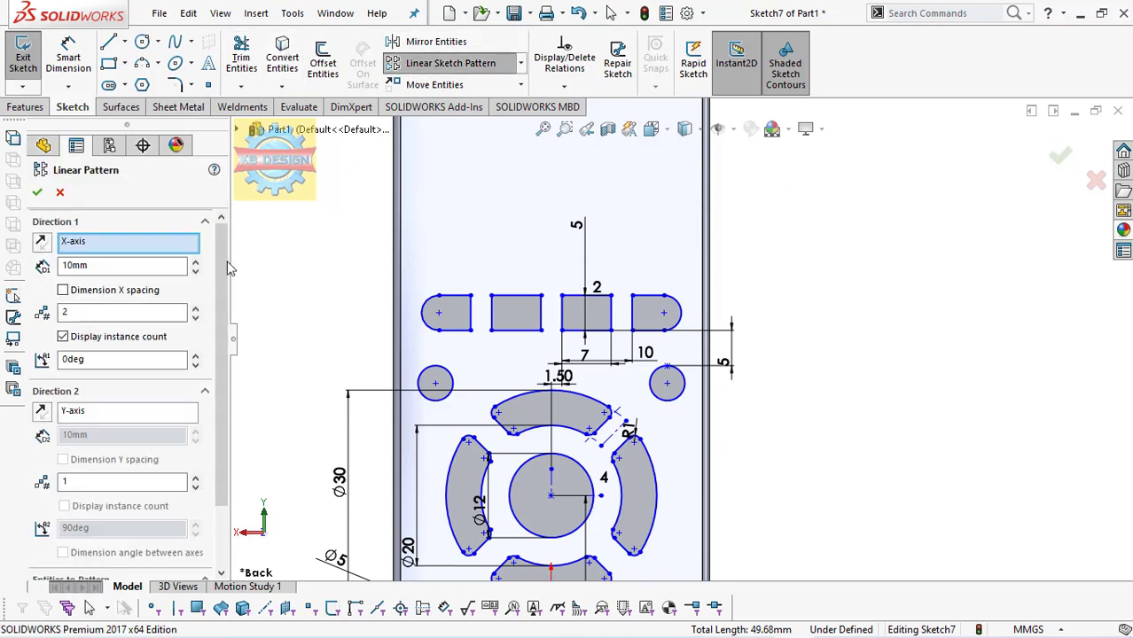
click(194, 317)
scroll(224, 344, down, 2)
click(196, 422)
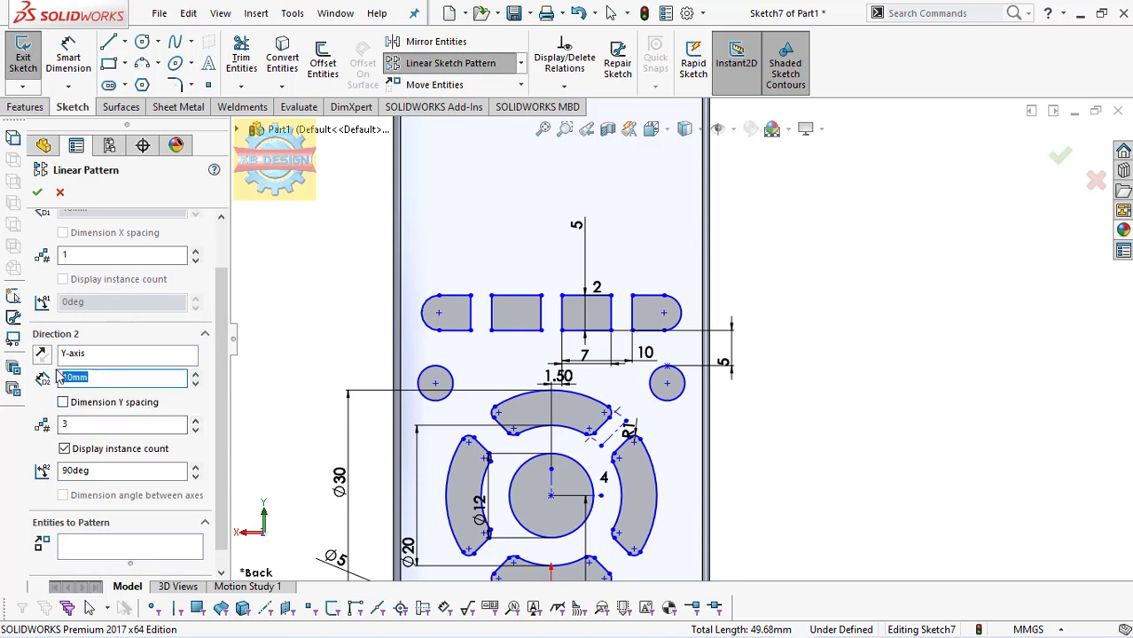
click(122, 377)
text(9)
click(197, 545)
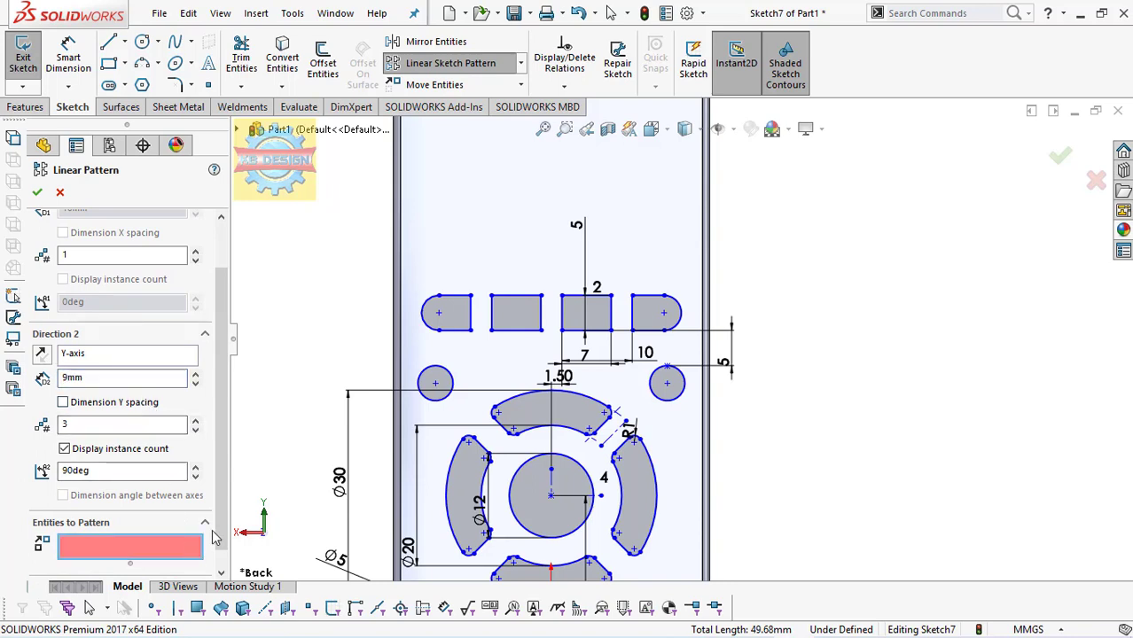
click(456, 321)
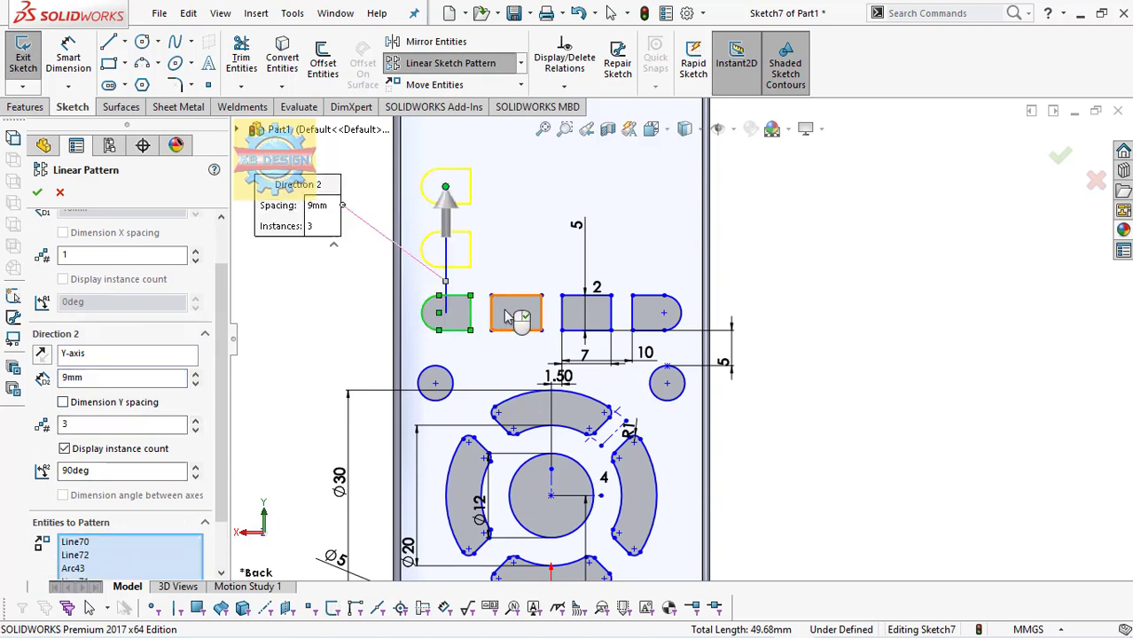
click(513, 317)
click(586, 315)
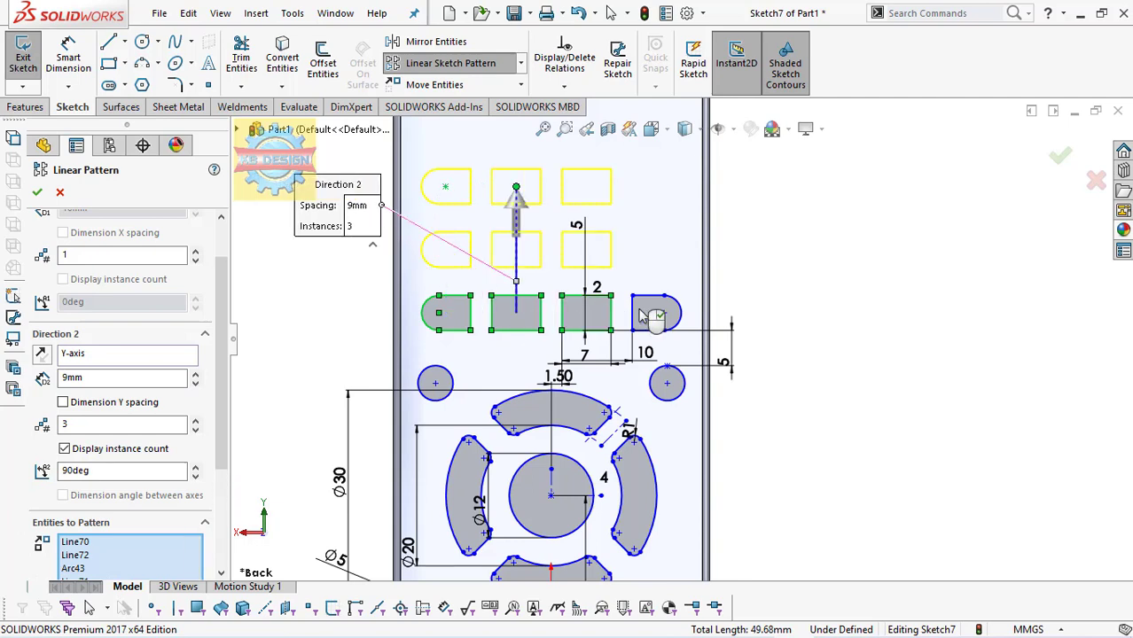
click(649, 315)
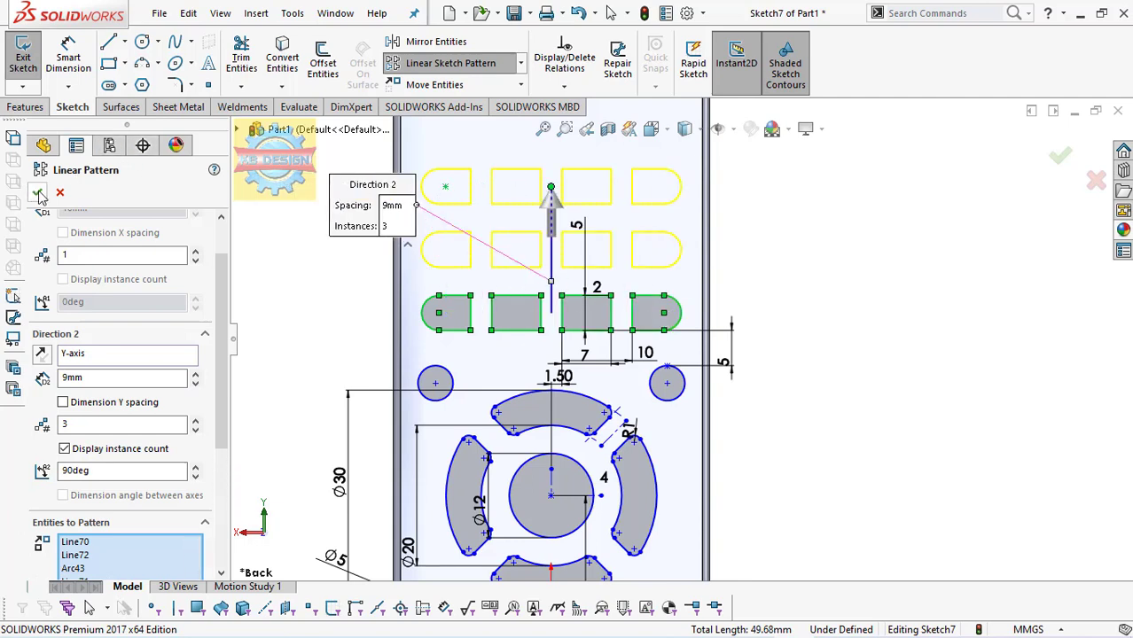
click(39, 197)
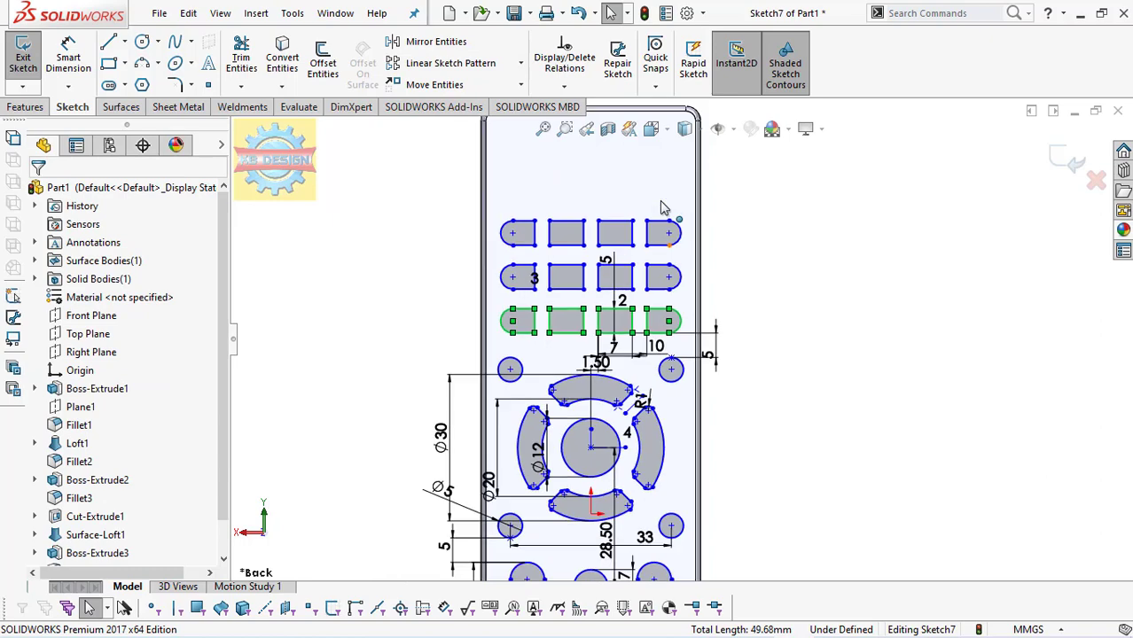
Step: Change the button pattern's row count from 3 to 4
key(z)
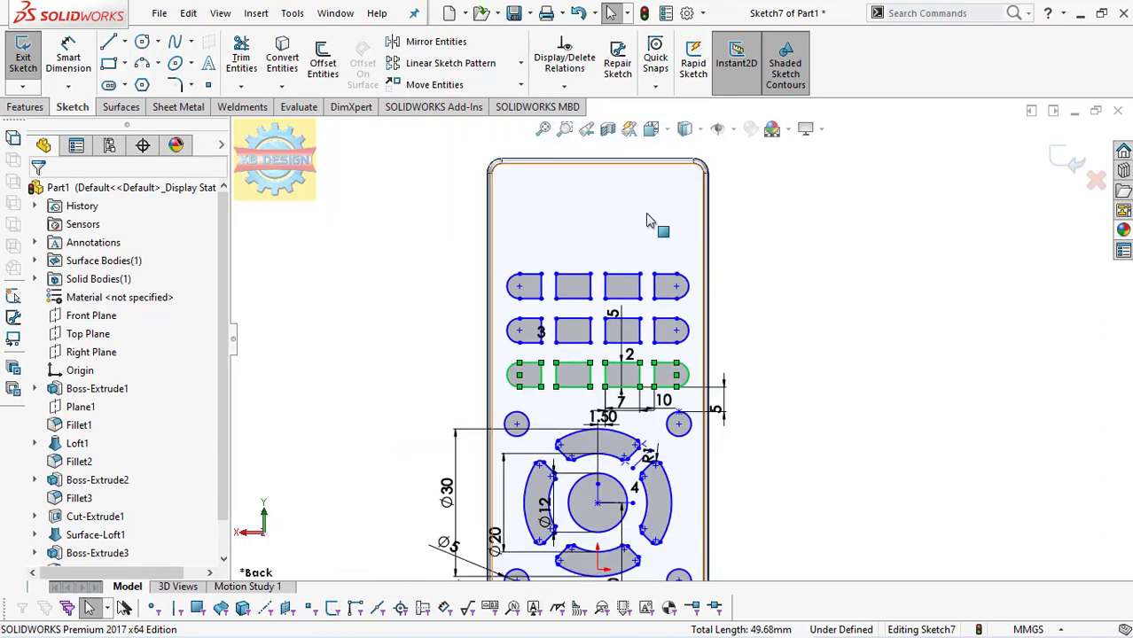
ctrl+middle_drag(628, 173, 651, 220)
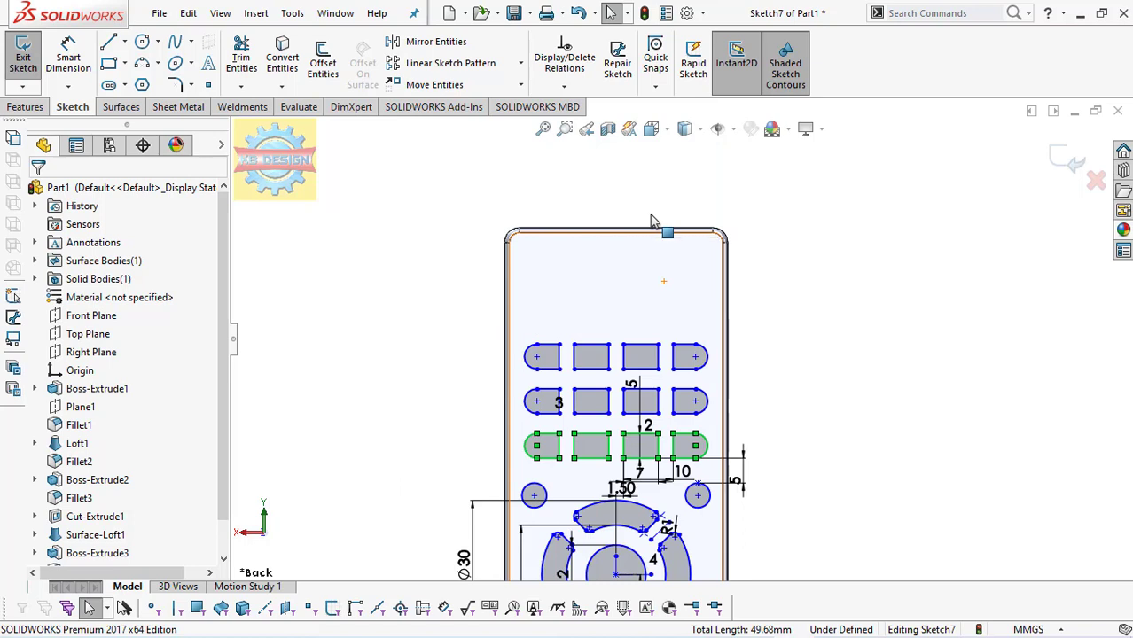
scroll(578, 438, up, 5)
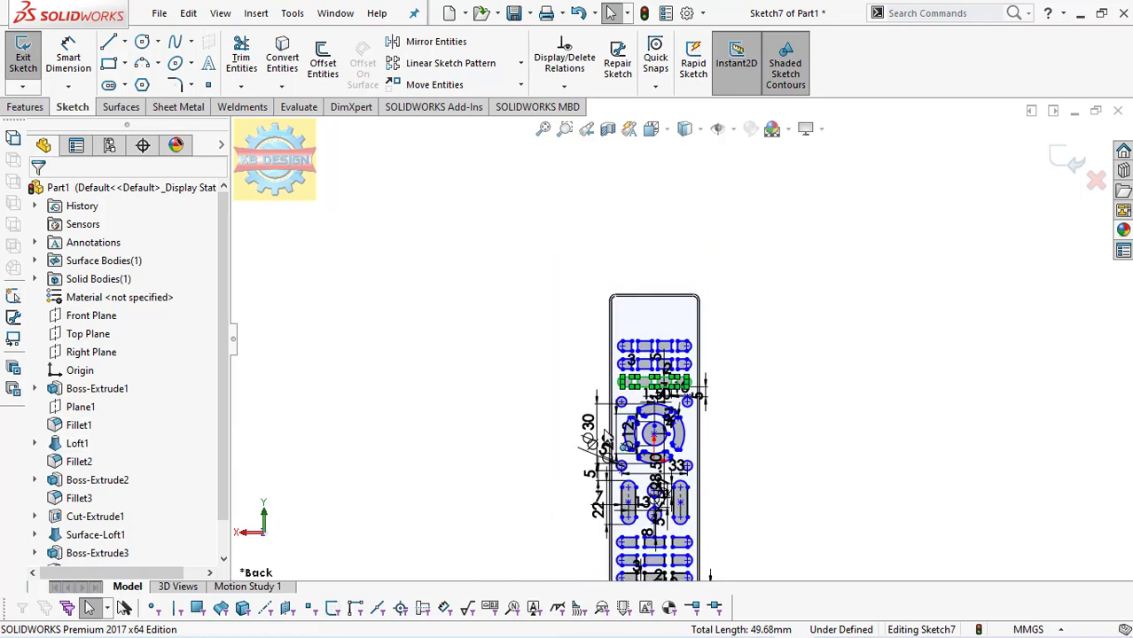
scroll(189, 516, down, 2)
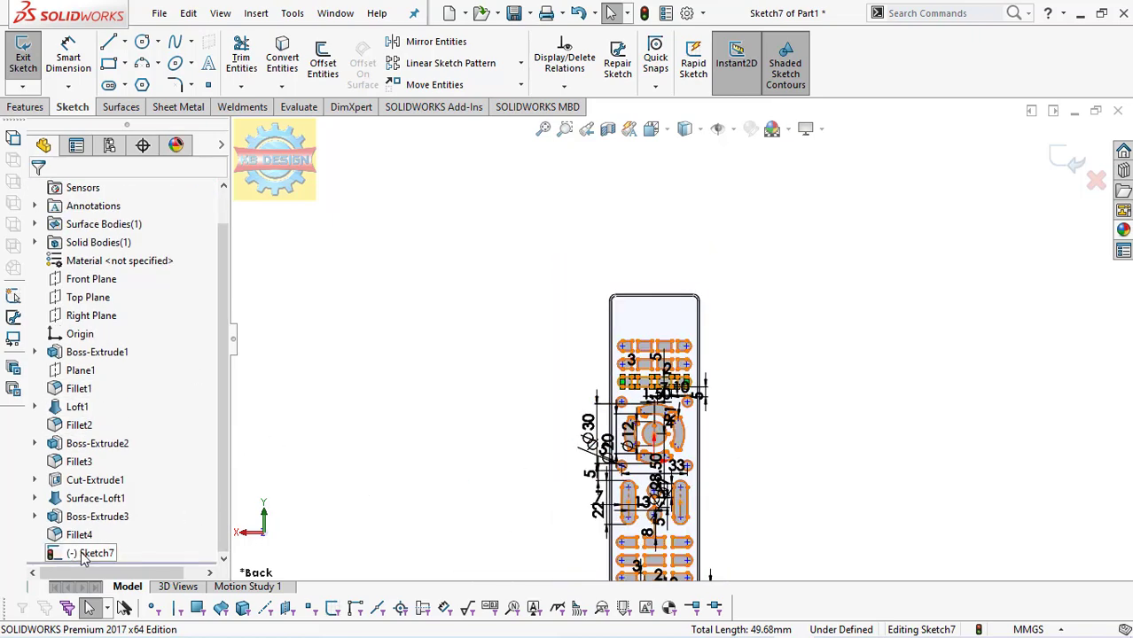
scroll(687, 391, down, 3)
click(587, 345)
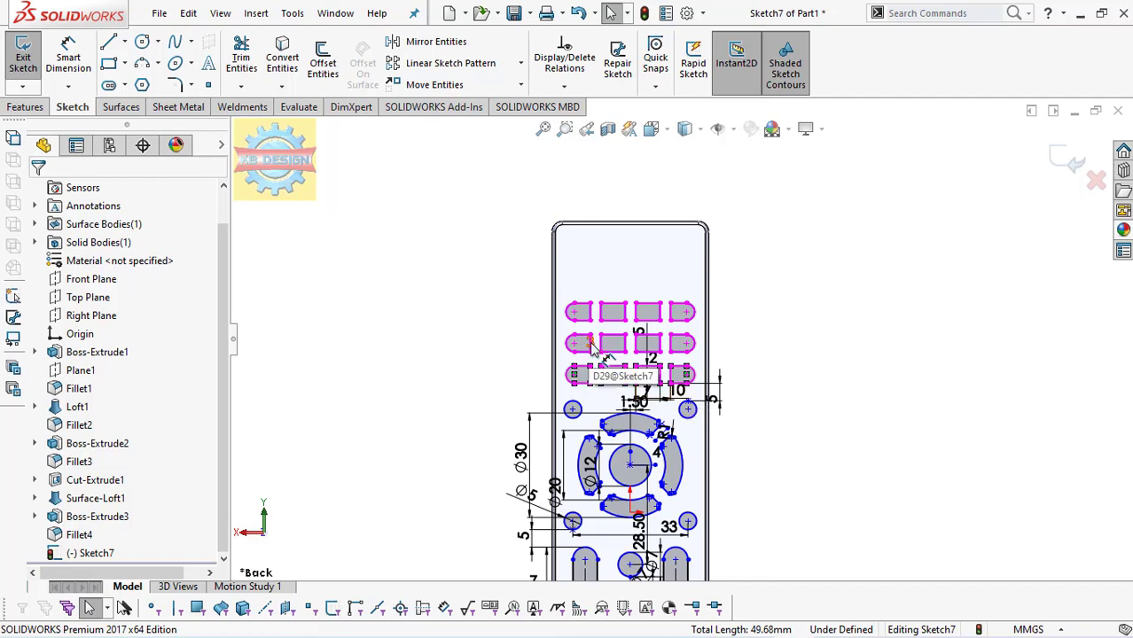
text(4)
key(Return)
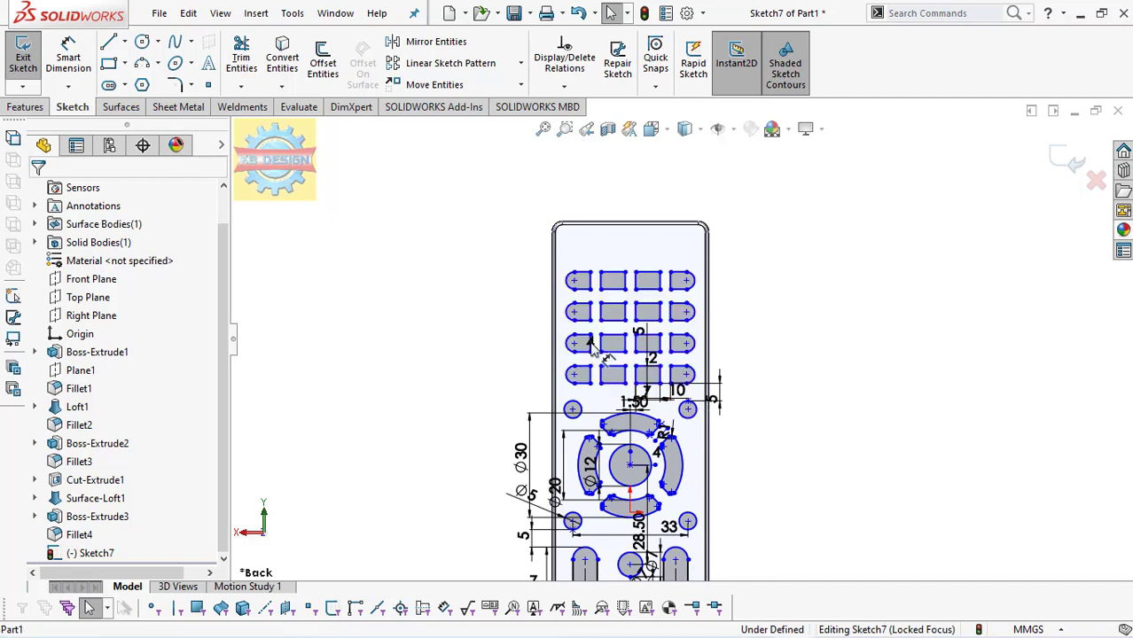
scroll(683, 266, down, 2)
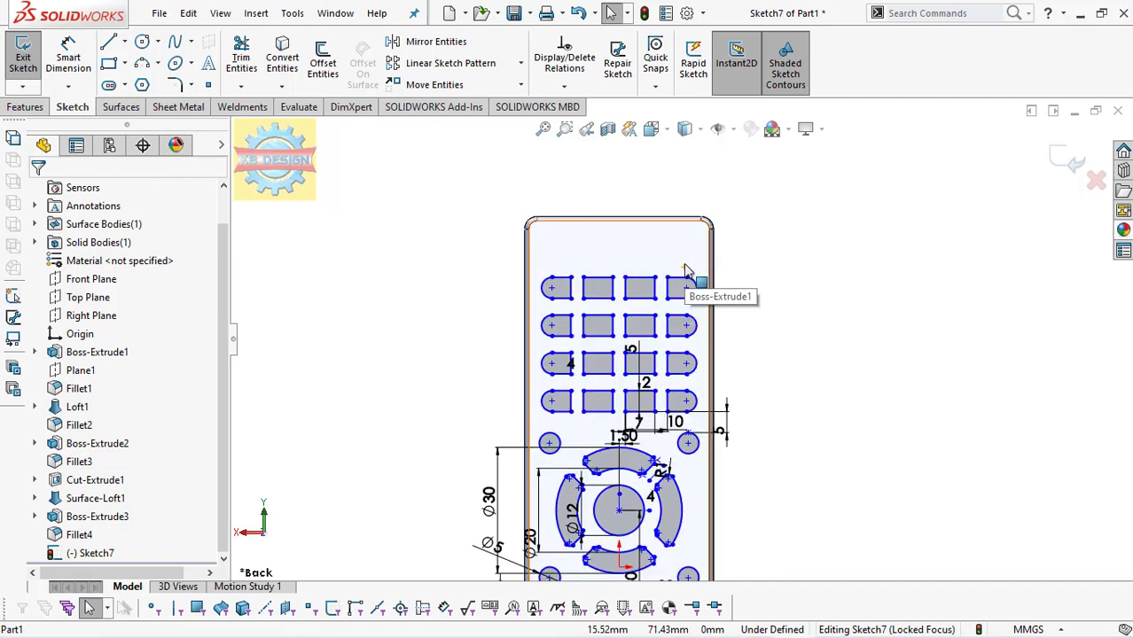
Step: Draw a slot above the button grid and dimension its length to 9 mm
click(109, 86)
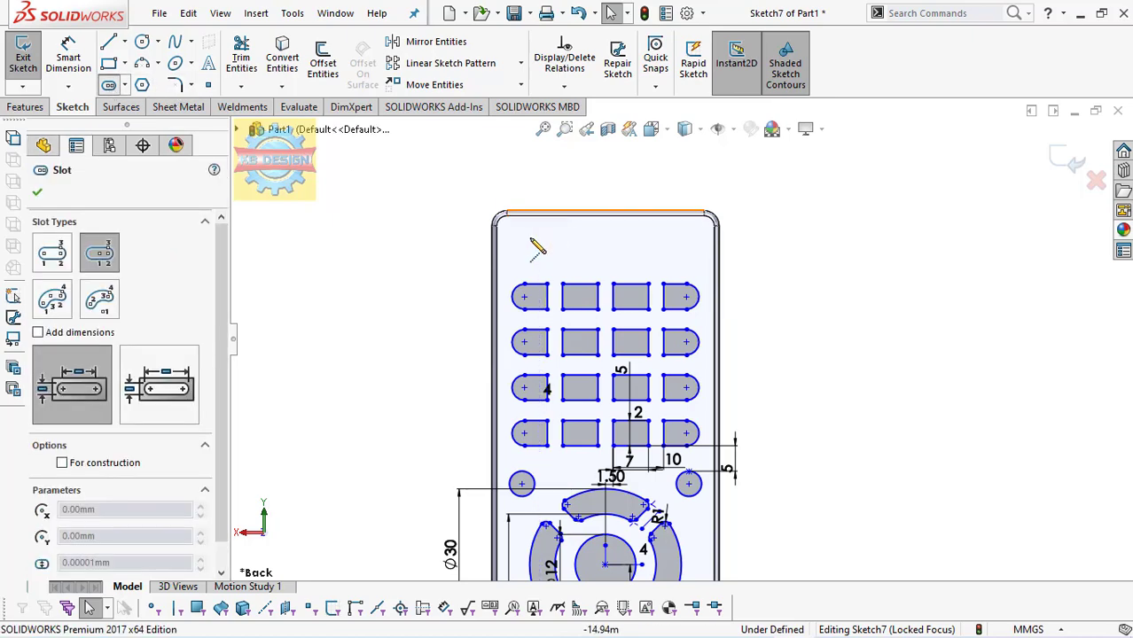
click(548, 256)
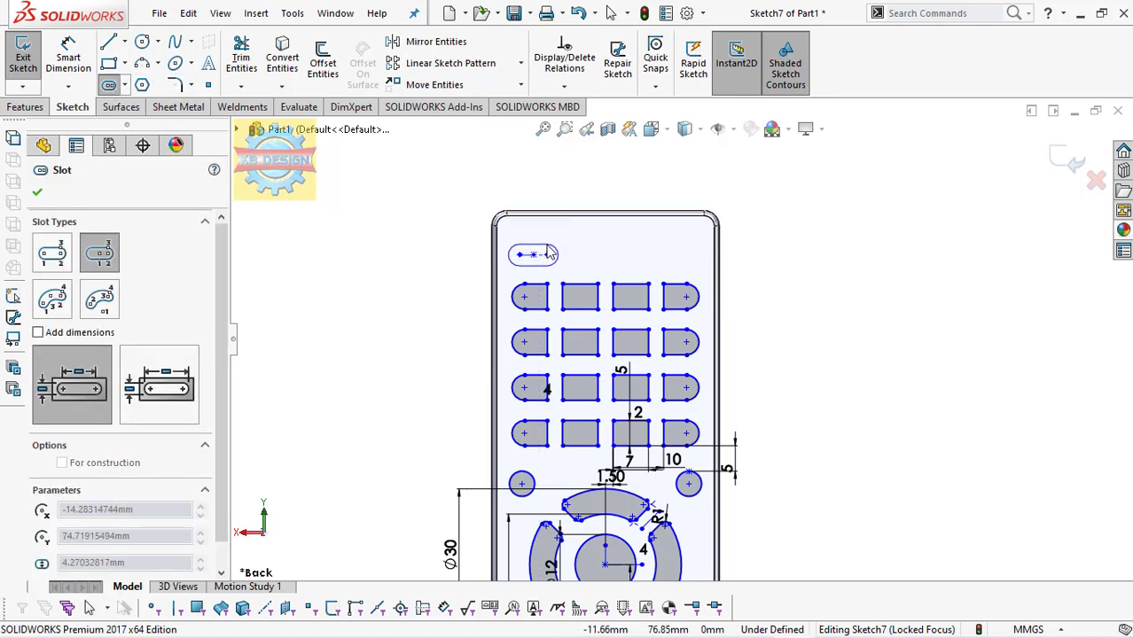
click(549, 255)
scroll(544, 252, down, 2)
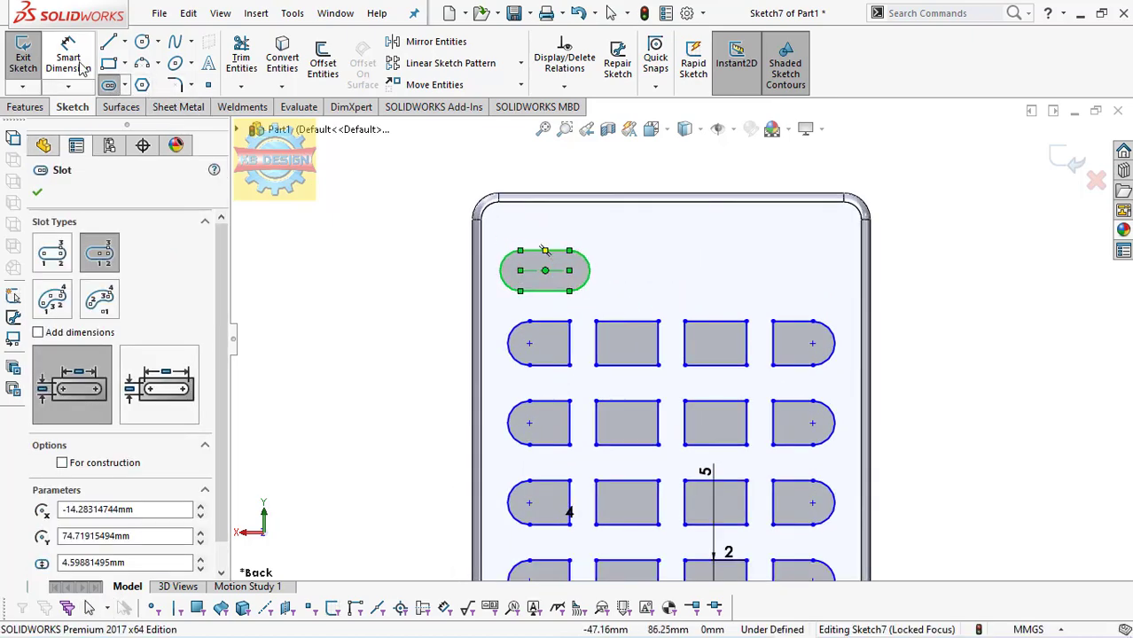
key(Escape)
click(500, 275)
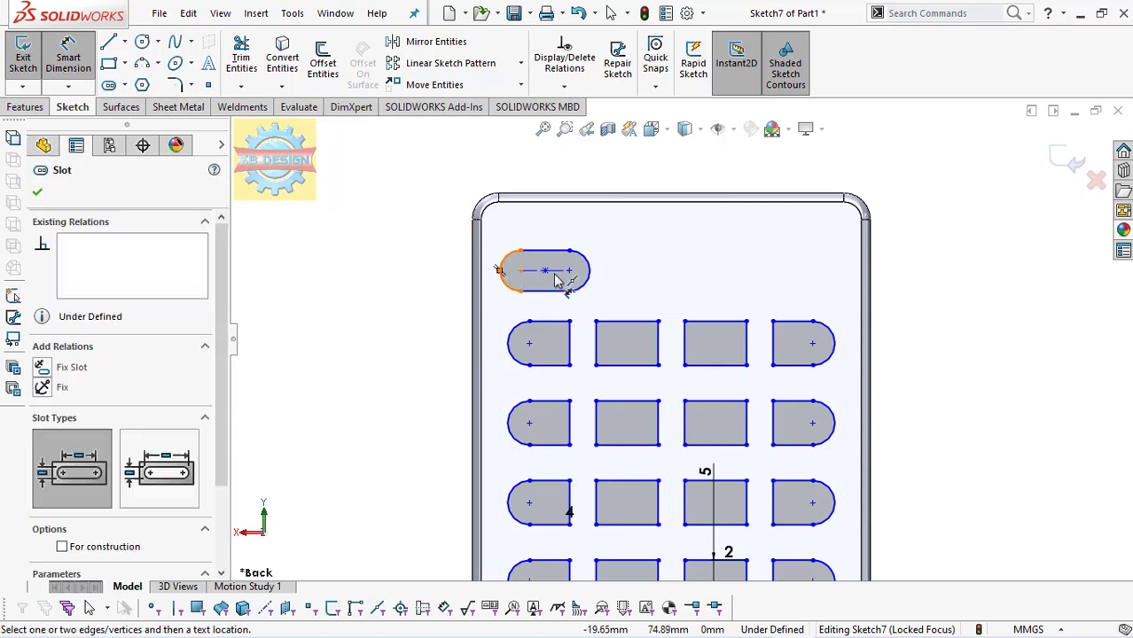
click(589, 273)
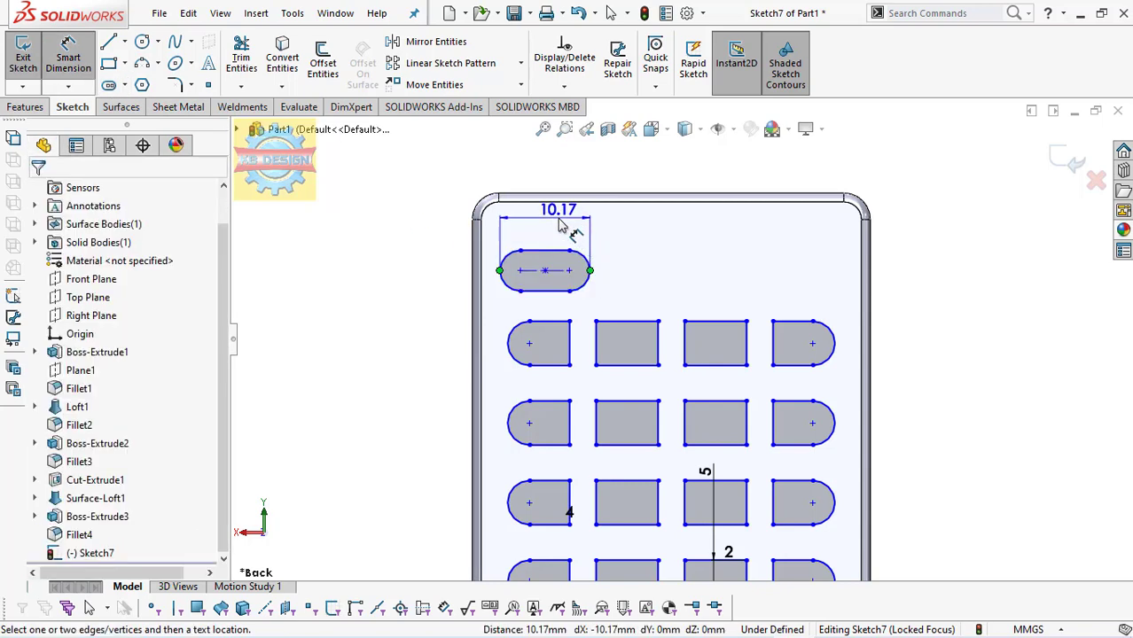
click(574, 229)
text(9.00mm)
key(Return)
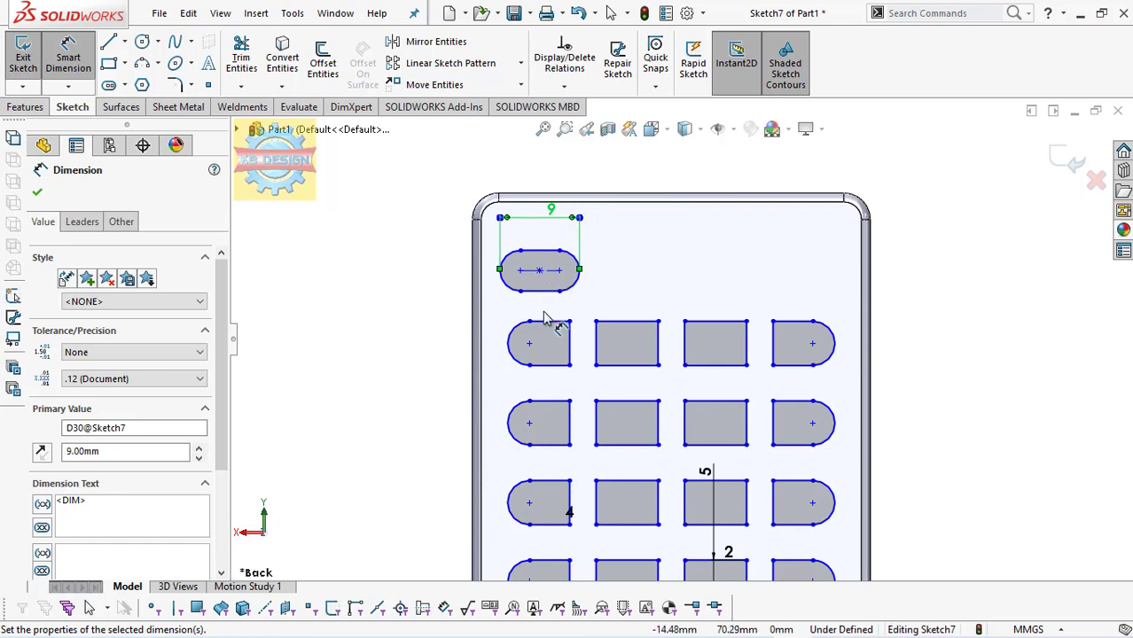
Step: Set a 4 mm gap between the slot and the top button row
click(545, 323)
click(539, 291)
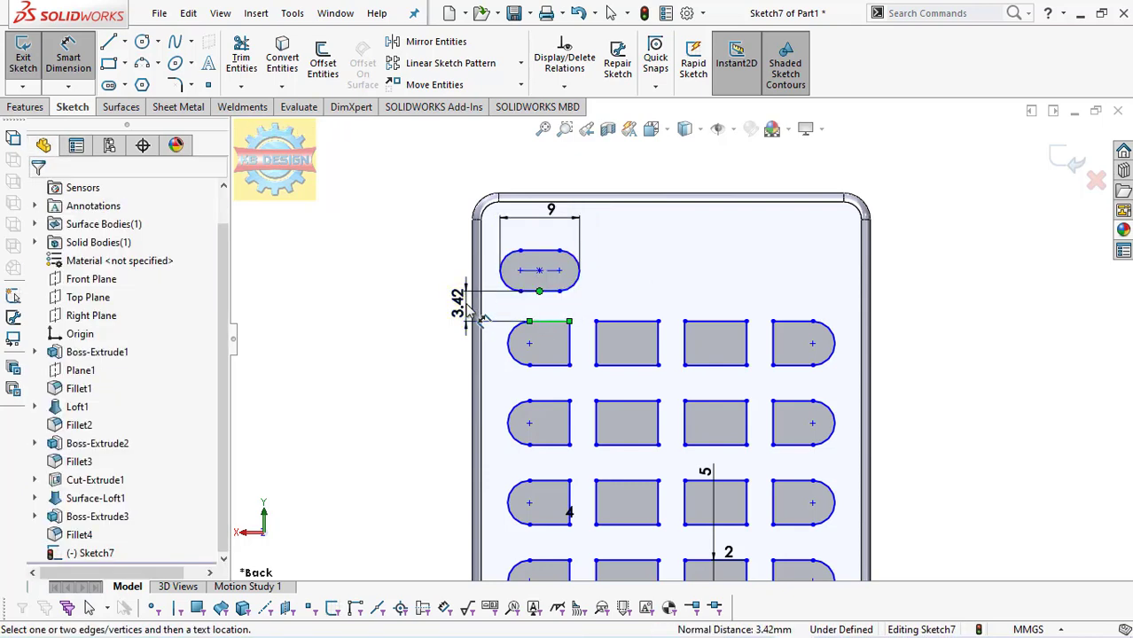
click(470, 312)
text(4)
key(Return)
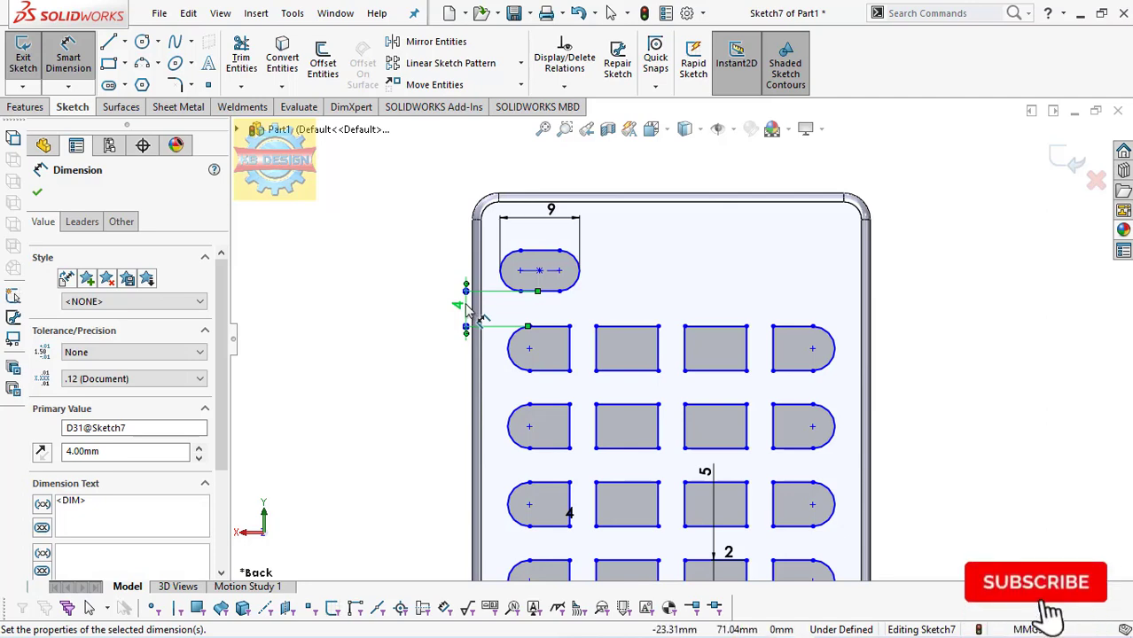
key(ctrl+z)
key(ctrl+z)
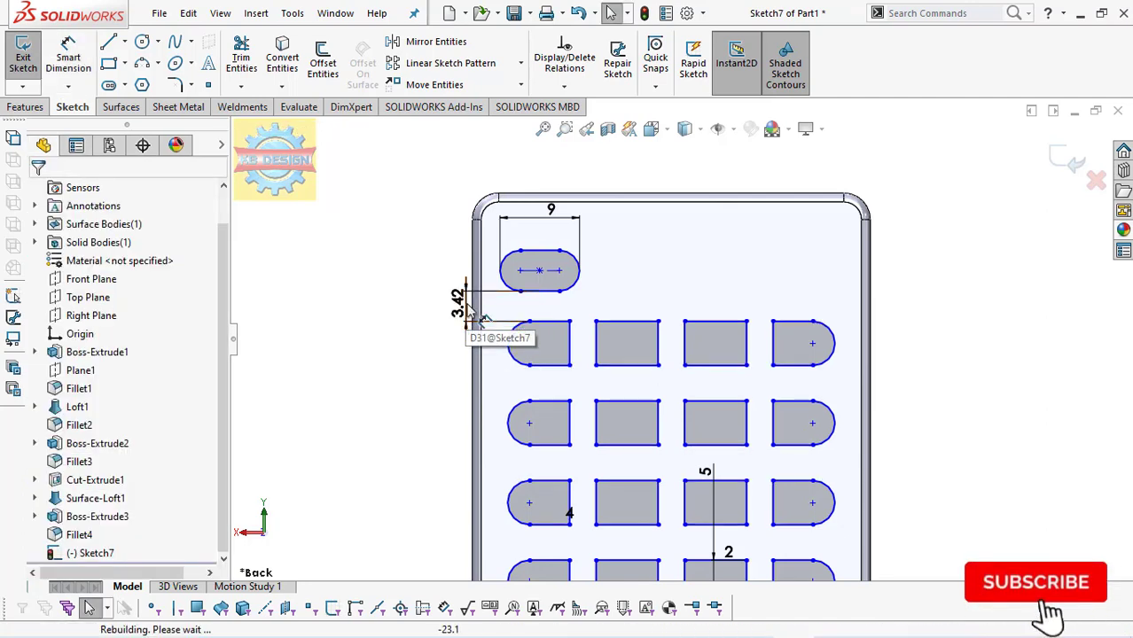
click(68, 55)
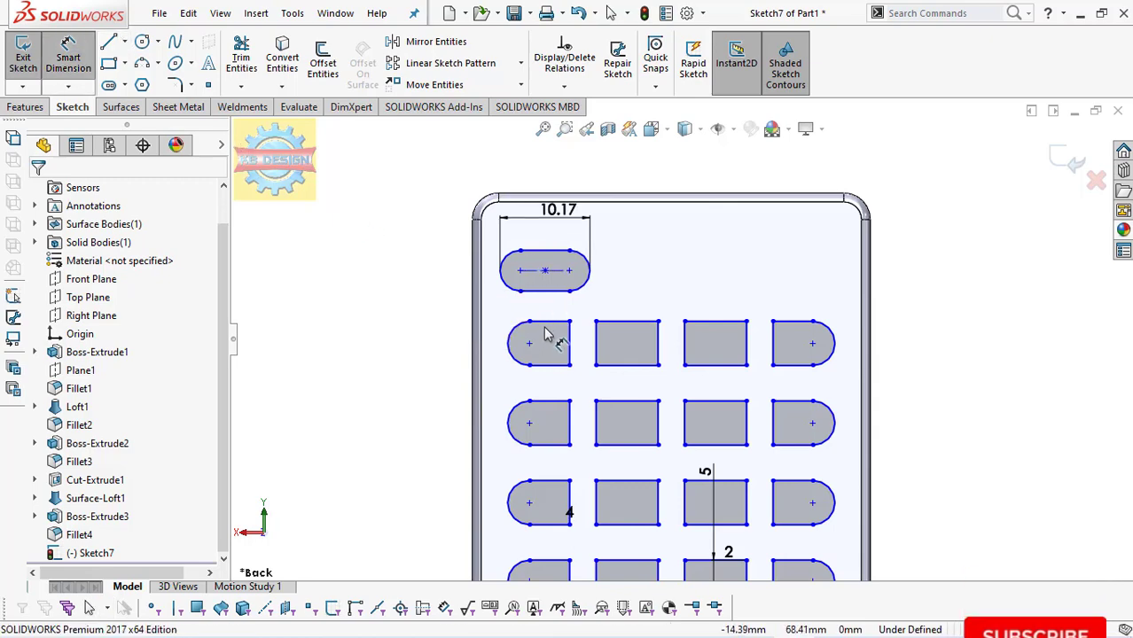
click(542, 292)
click(532, 321)
click(486, 317)
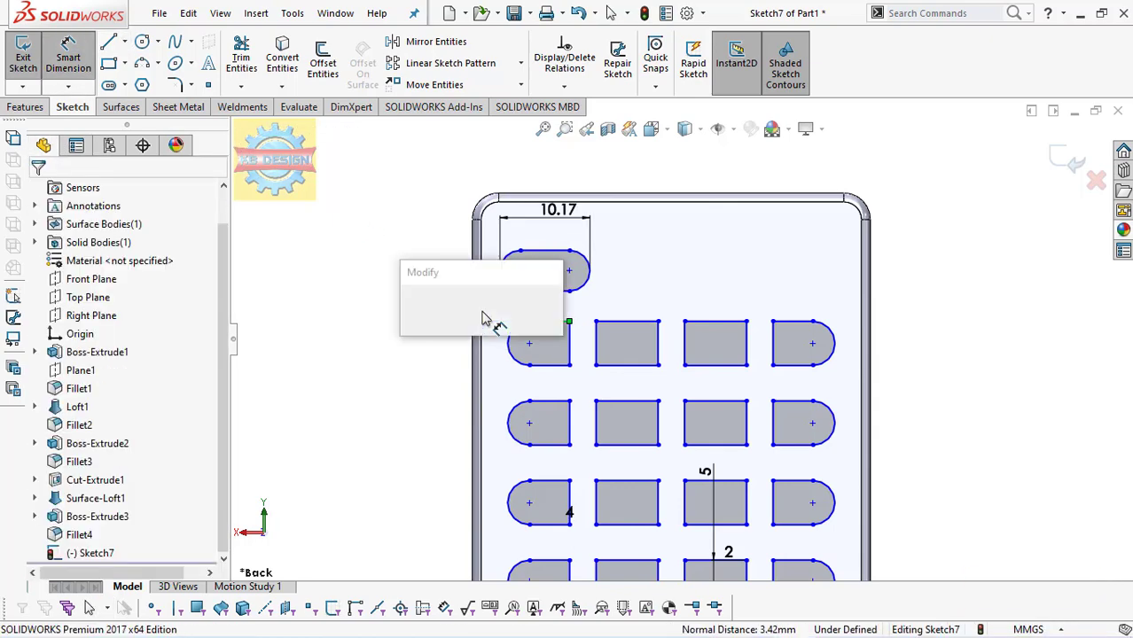
text(4.00mm)
key(Return)
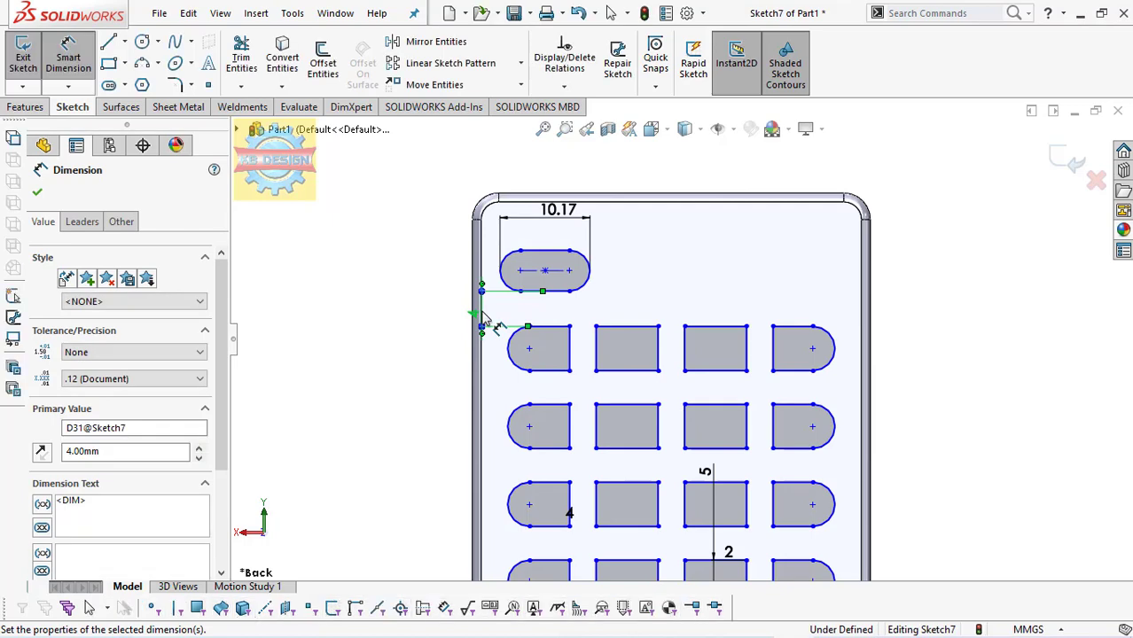
key(Escape)
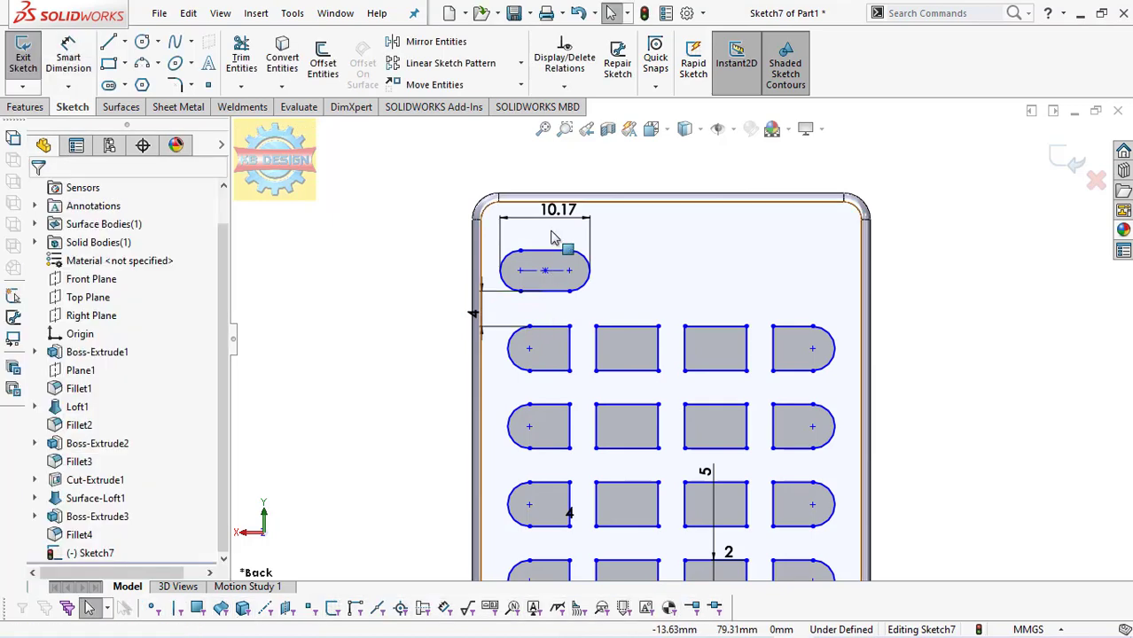
Step: Dimension the slot's width to 5 mm
drag(561, 226, 561, 221)
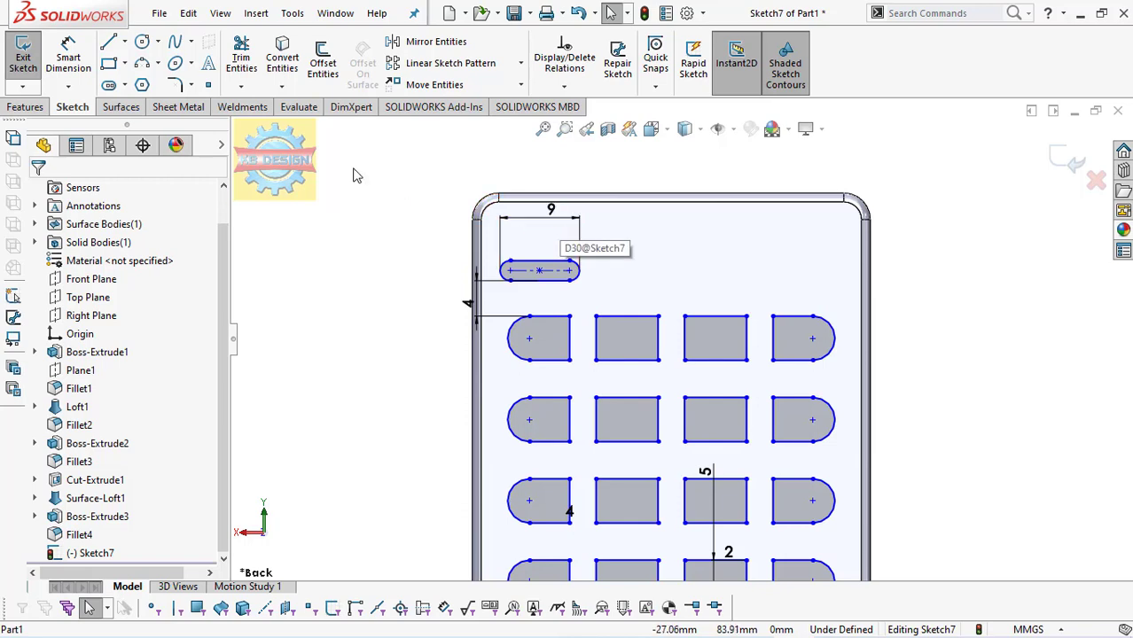
key(d)
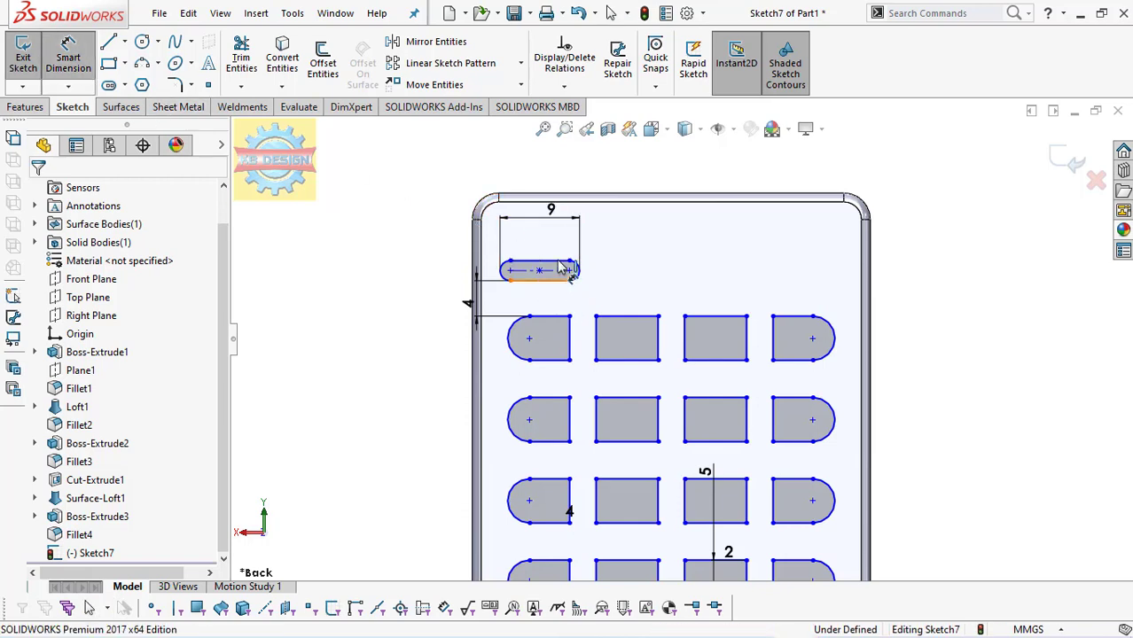
click(563, 279)
click(422, 256)
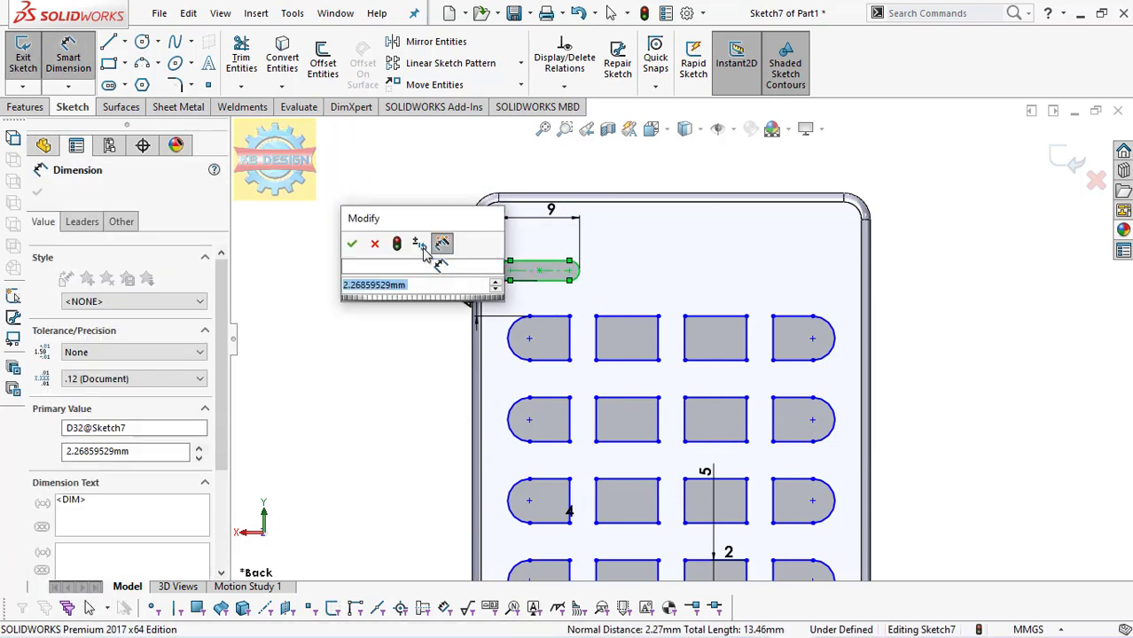
text(5)
key(Return)
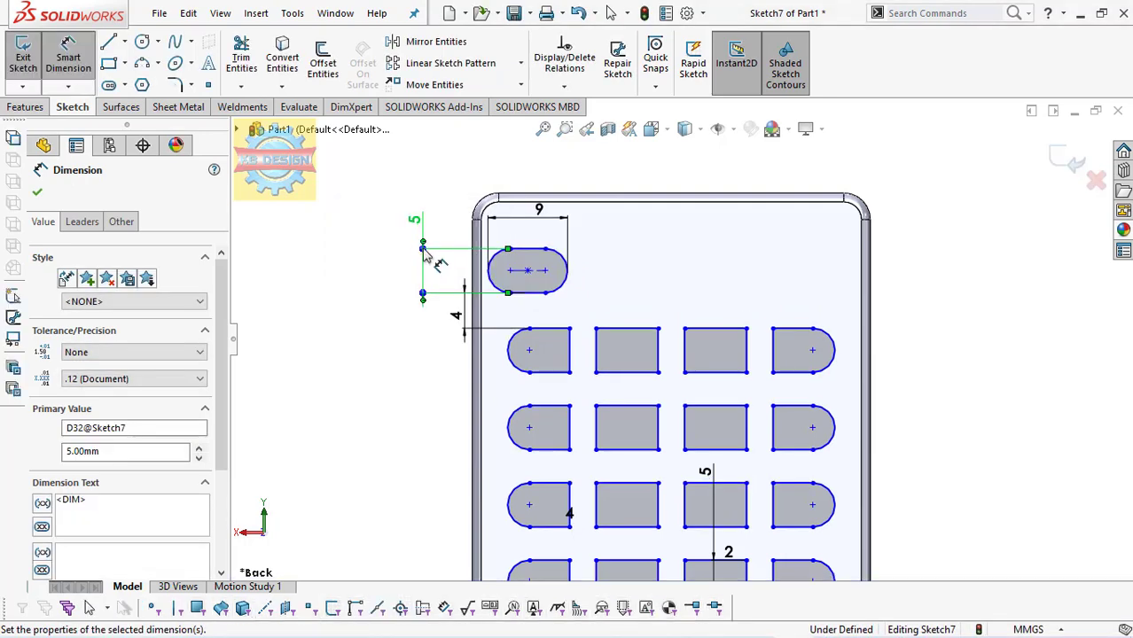
key(Escape)
scroll(638, 329, up, 3)
scroll(635, 327, down, 2)
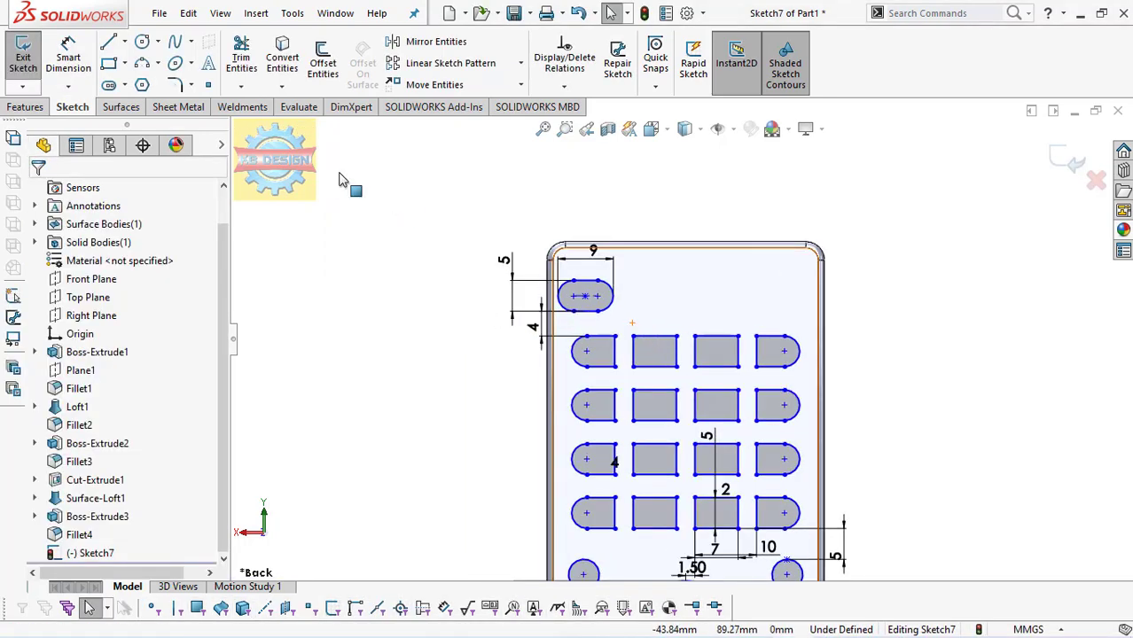
Step: Mirror the top slot about the vertical centreline Line45
click(394, 41)
click(585, 296)
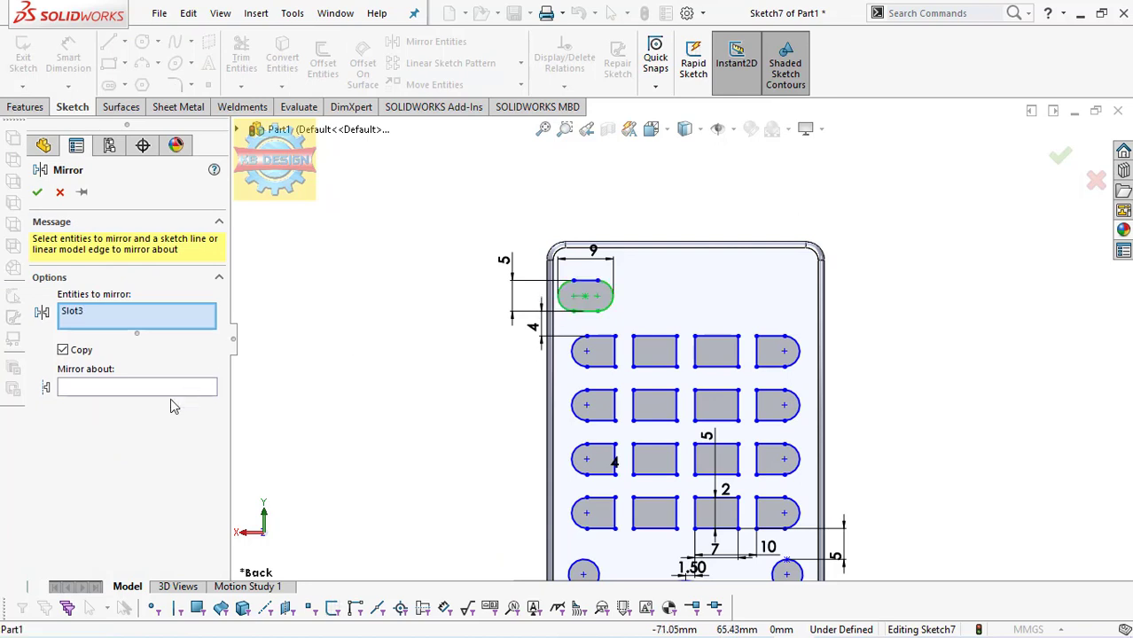
click(168, 387)
scroll(709, 541, up, 2)
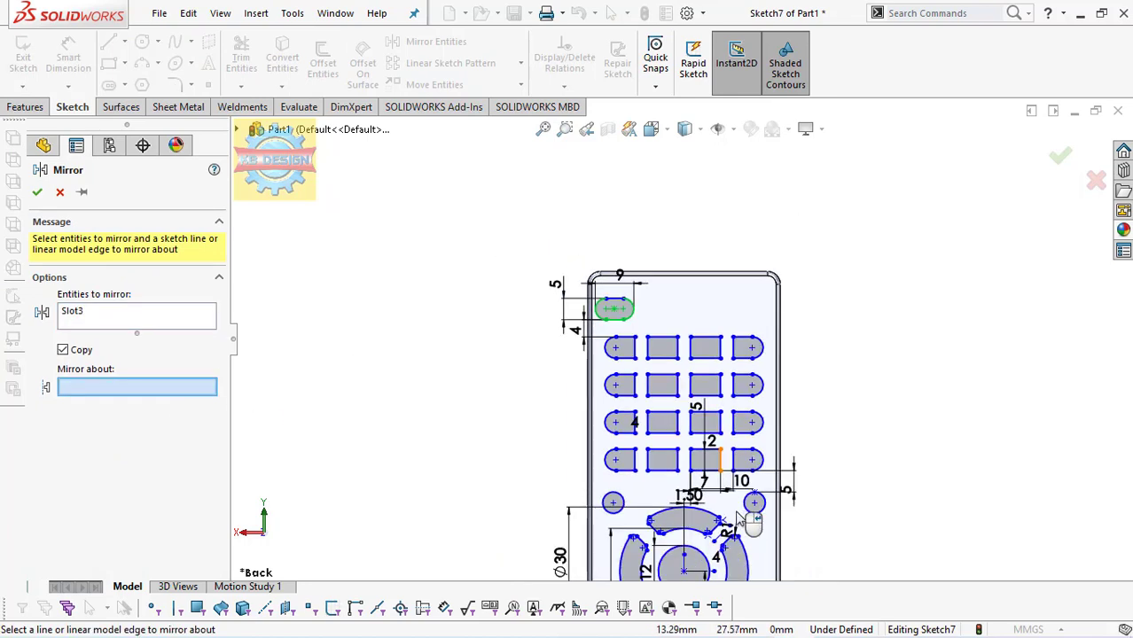
click(684, 564)
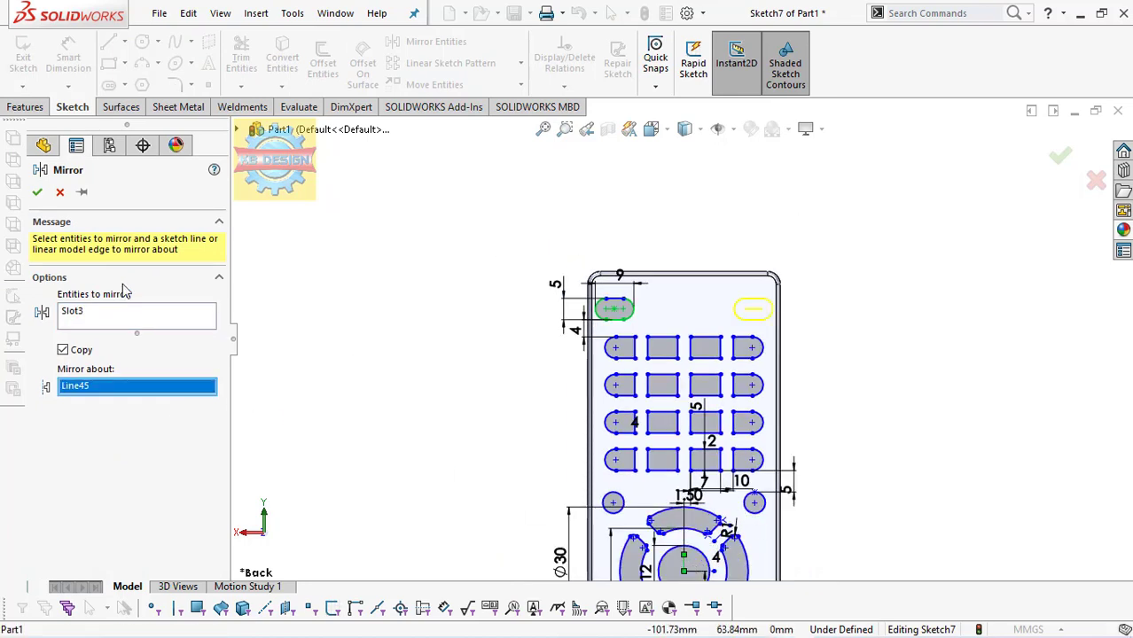
click(36, 194)
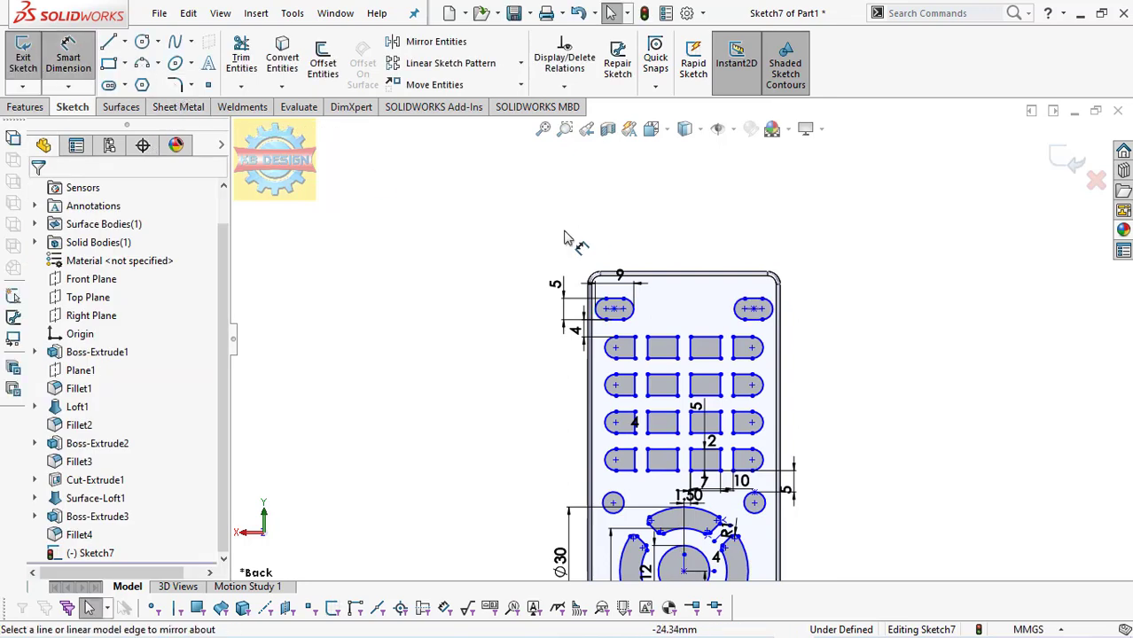
Step: Dimension the spacing between the two slots to 20 mm
click(633, 309)
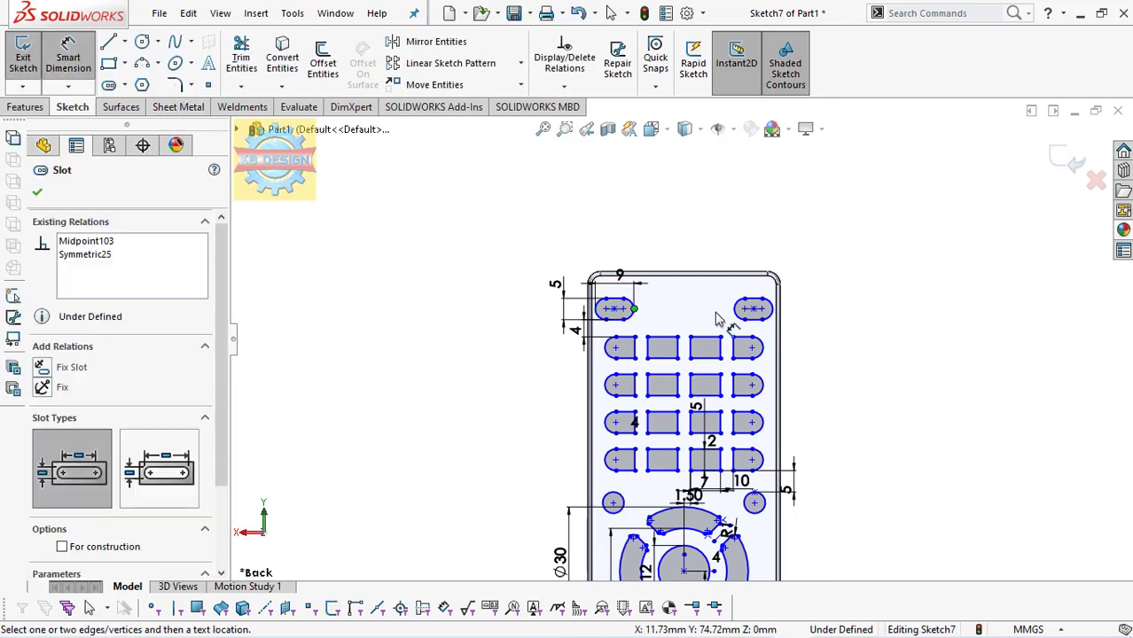
click(736, 311)
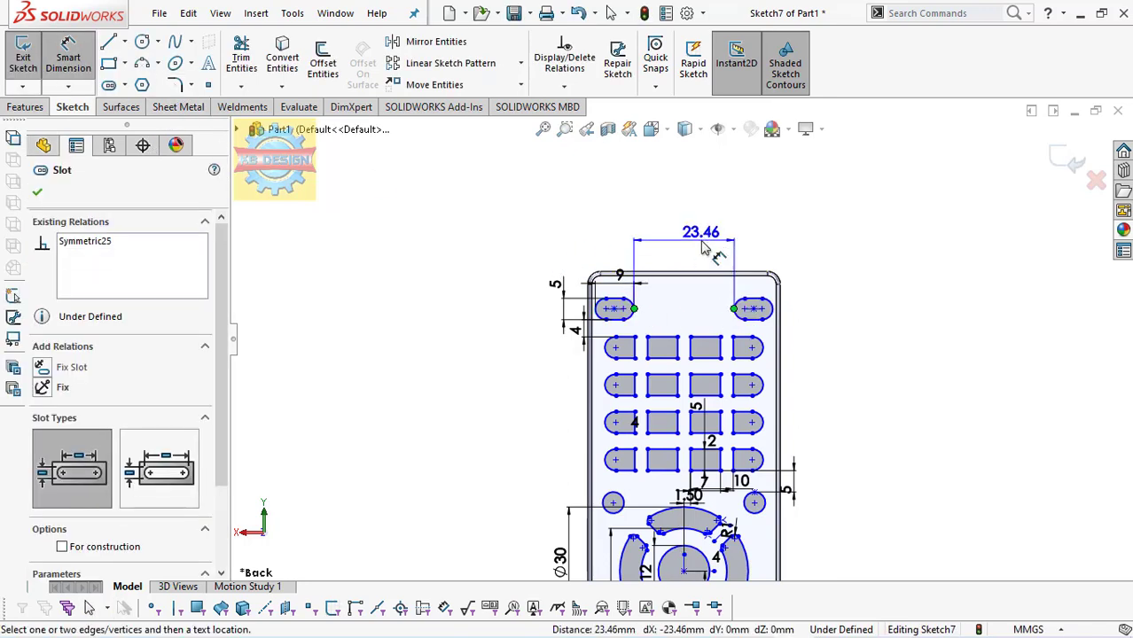
click(700, 245)
text(20)
key(Return)
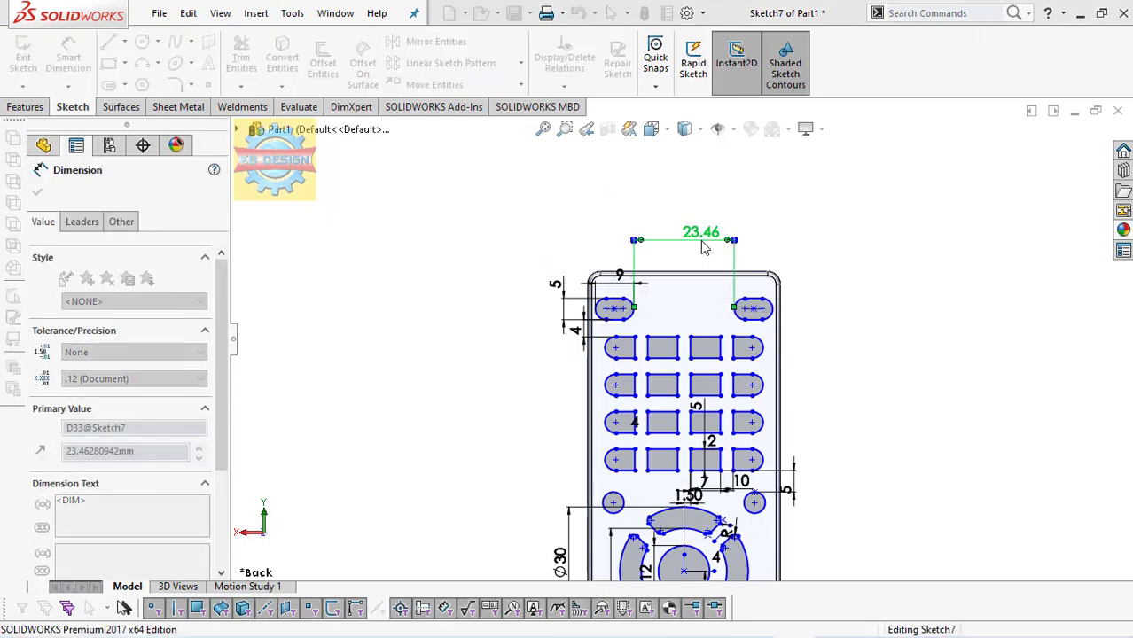
key(Escape)
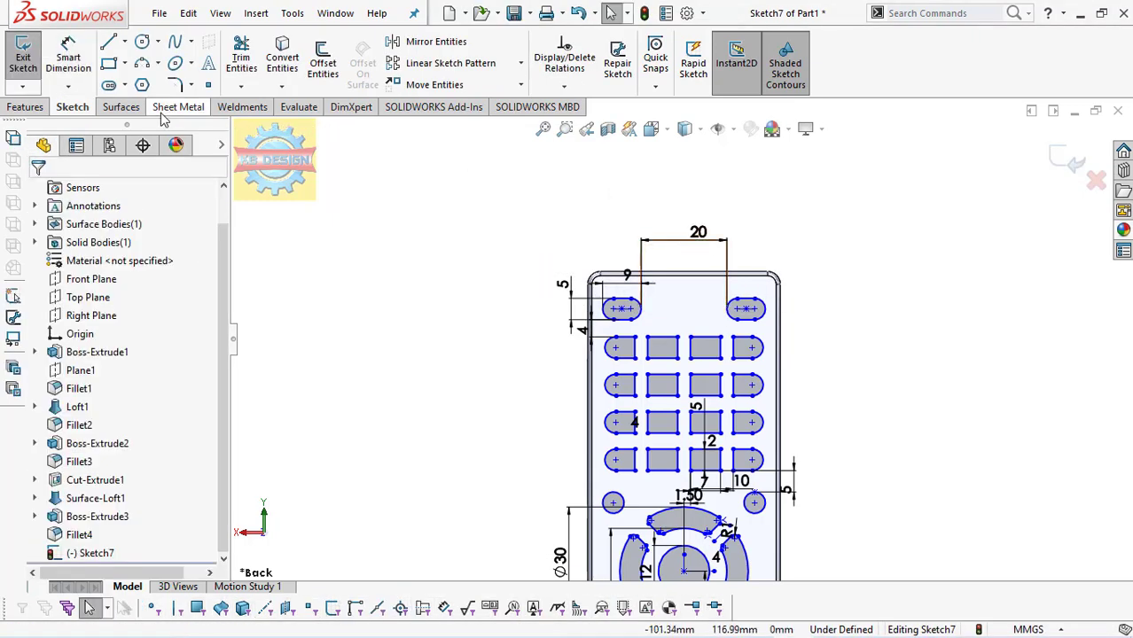
click(39, 113)
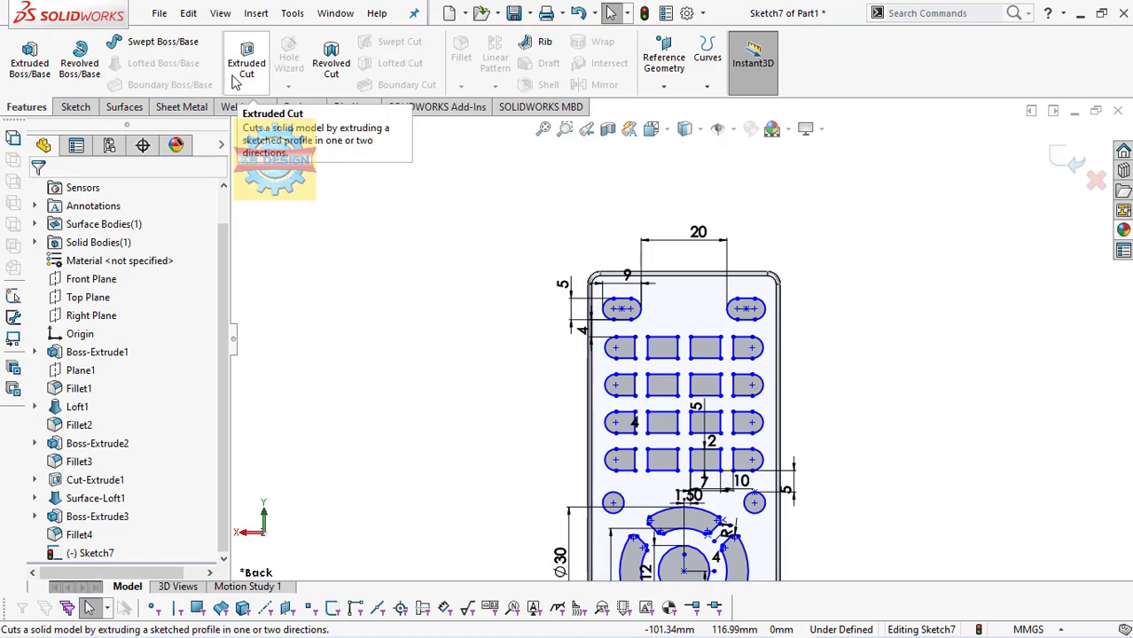
Step: Extrude-cut all button outlines 1 mm deep into the remote
click(235, 82)
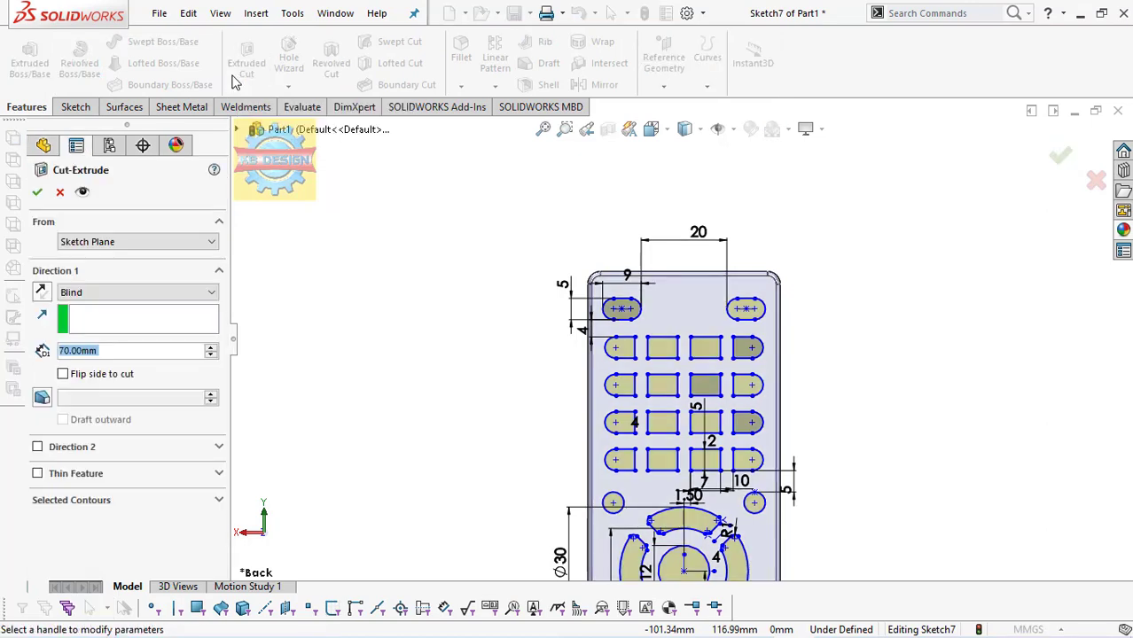
text(1)
key(Return)
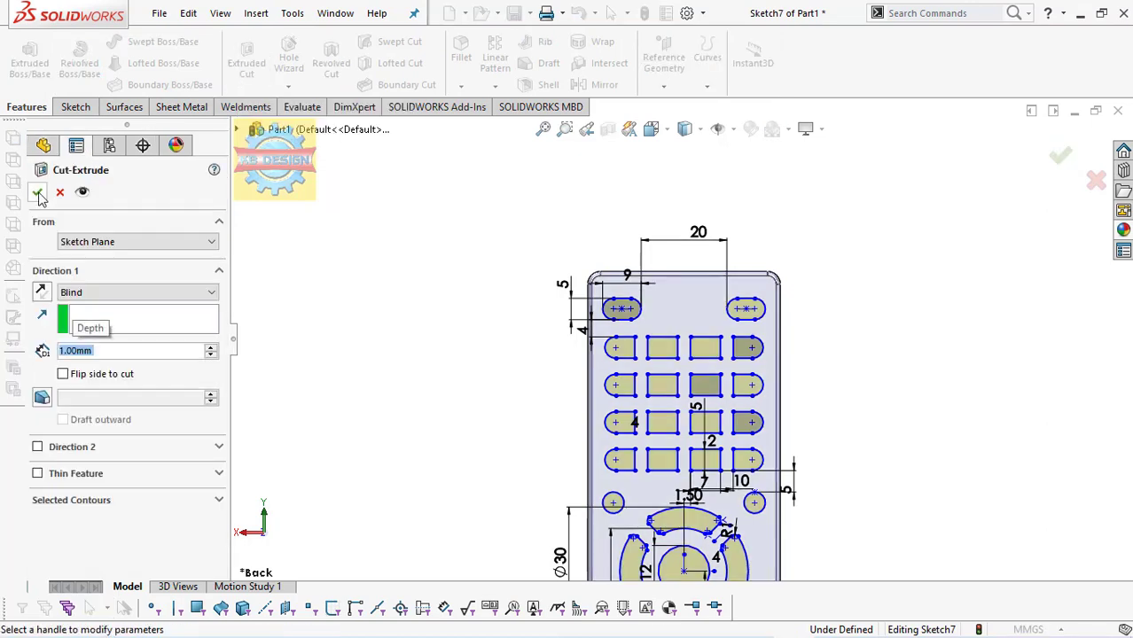
scroll(733, 362, down, 3)
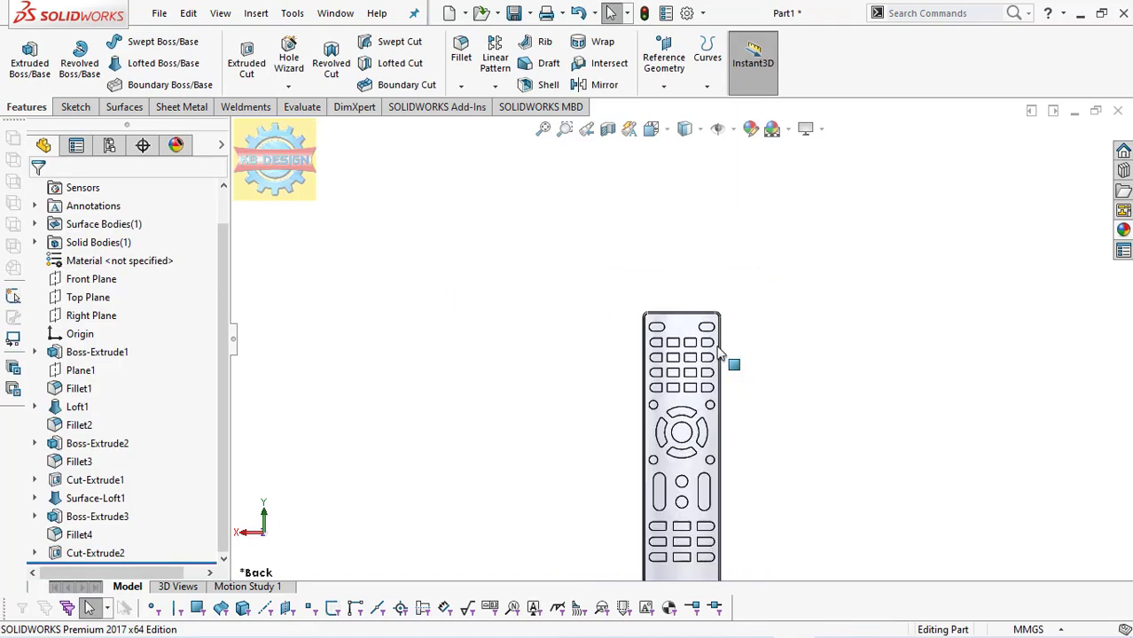
scroll(705, 532, down, 3)
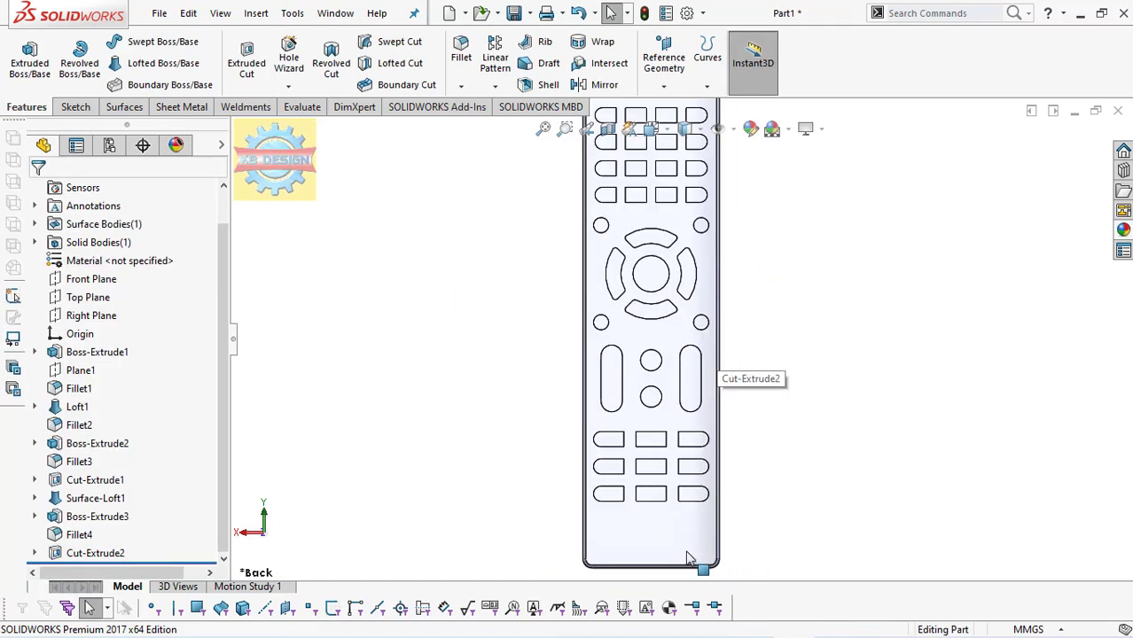
Step: Start a new sketch on the remote's front face
middle_drag(694, 553, 696, 387)
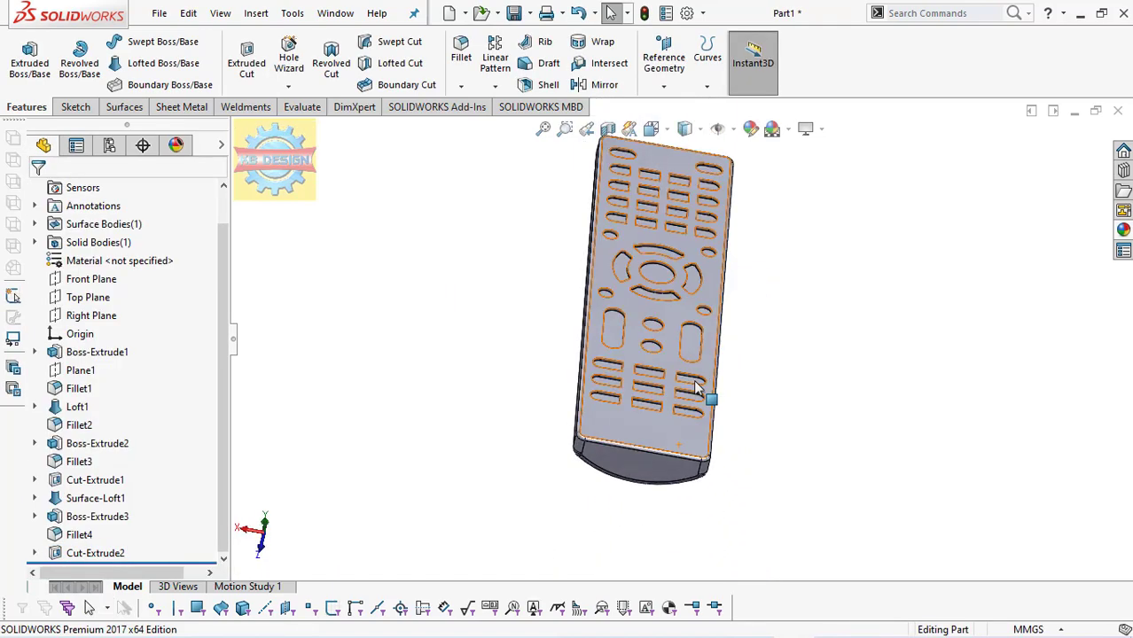
click(682, 403)
click(717, 400)
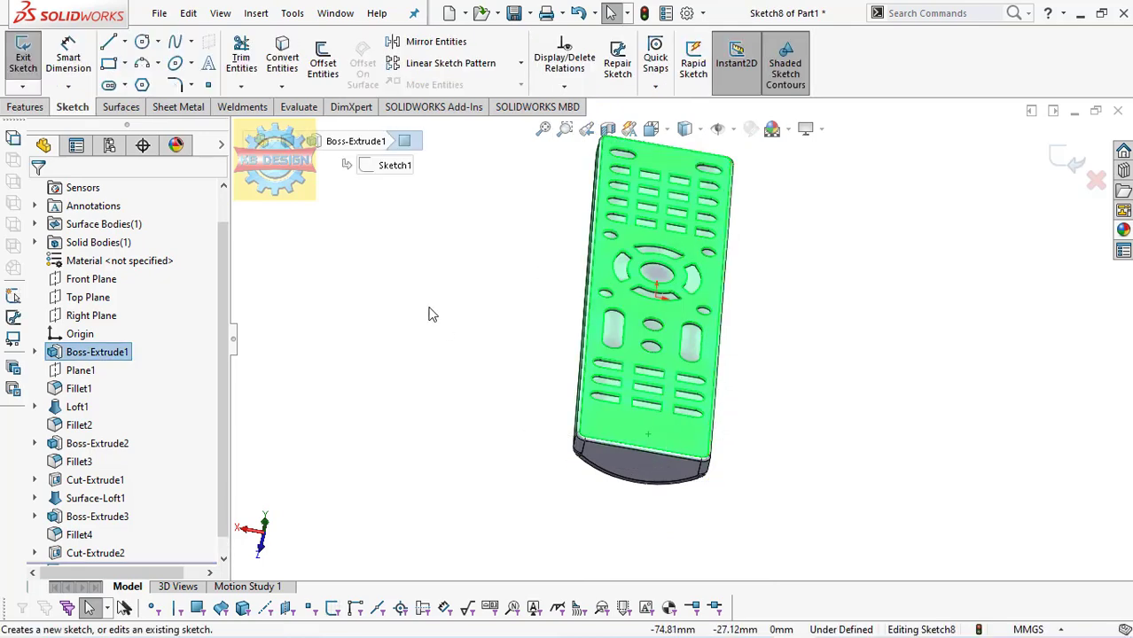
Step: Face the back sketch normal-to and draw a vertical centerline up from the bottom-edge midpoint
key(space)
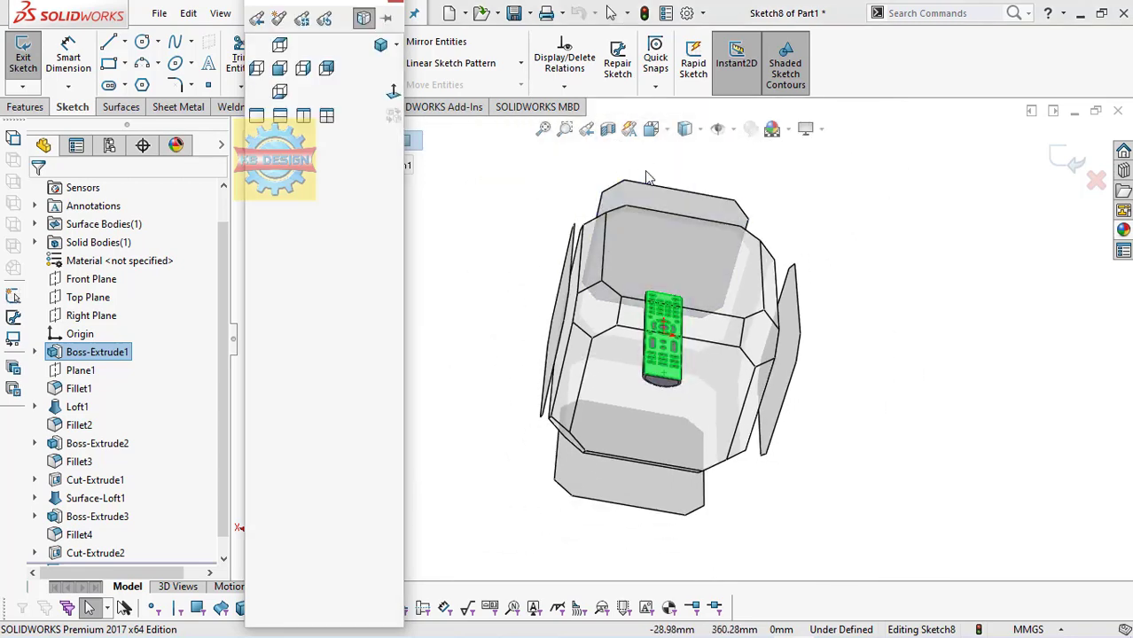
click(661, 264)
scroll(714, 514, down, 4)
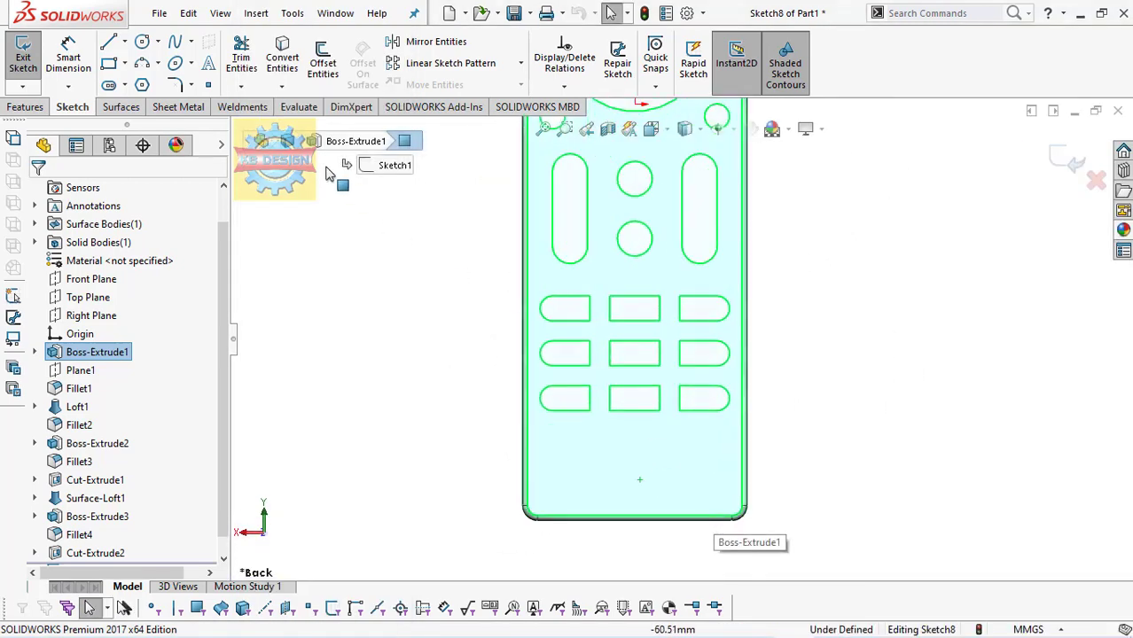
click(125, 41)
click(147, 83)
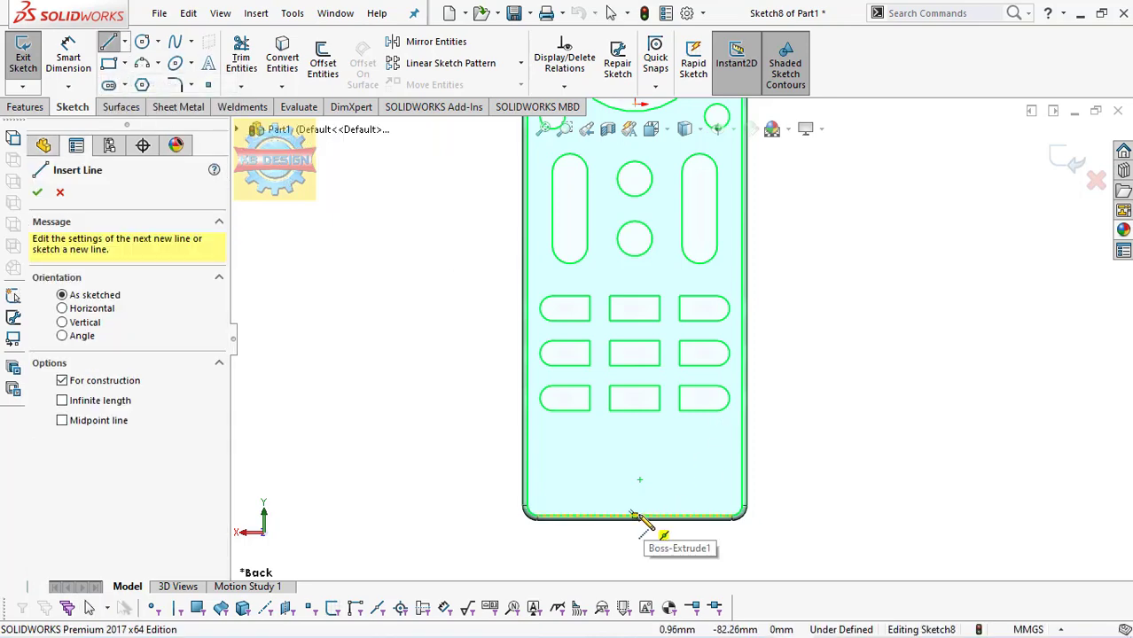
click(634, 517)
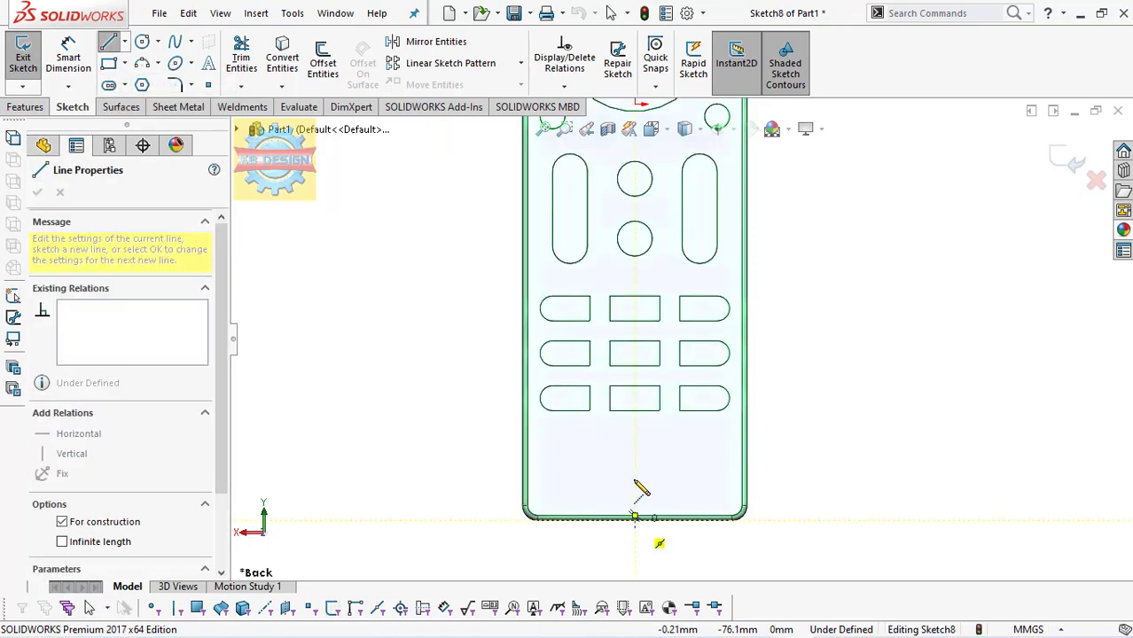
click(634, 468)
key(Escape)
Step: Draw a center rectangle centred on the centerline's upper end
click(125, 63)
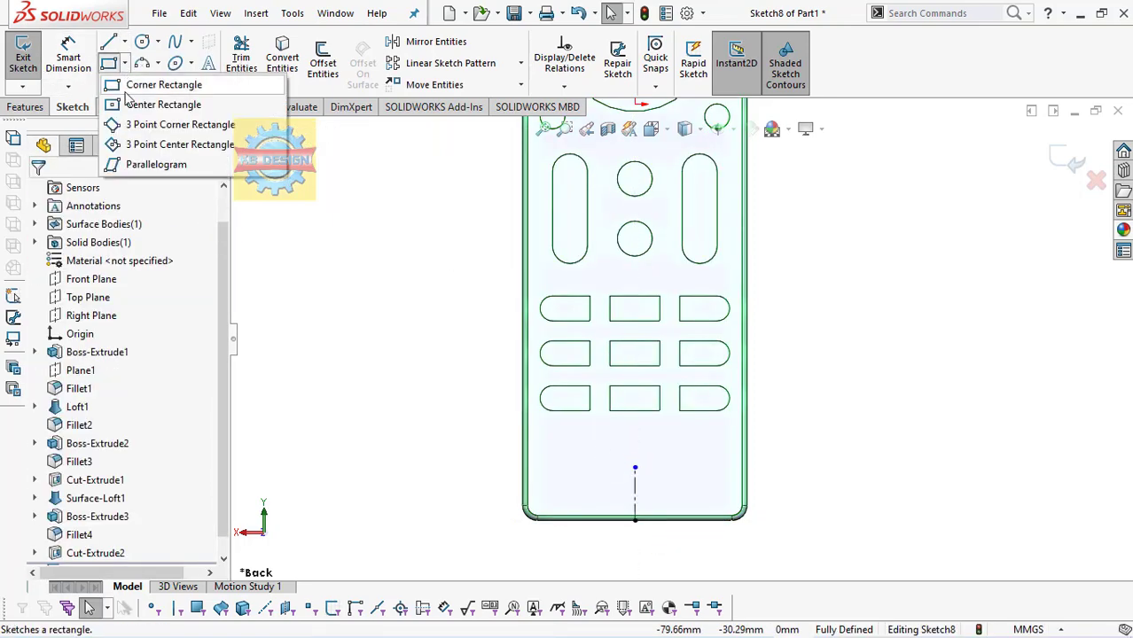
click(152, 103)
click(635, 468)
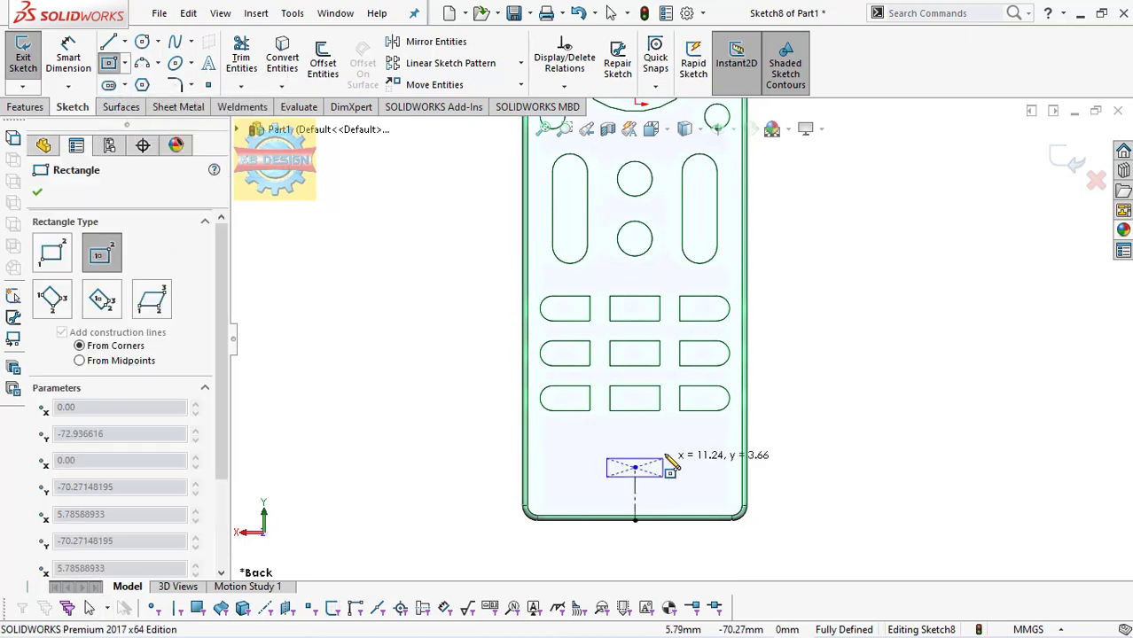
click(687, 443)
key(Escape)
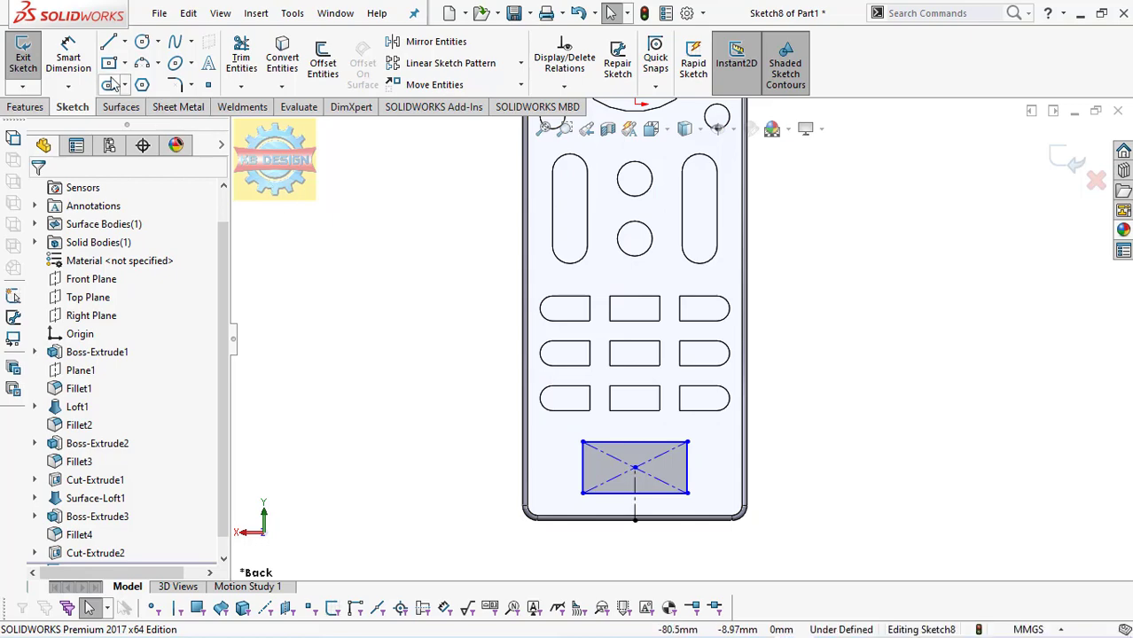
Step: Dimension the rectangle 27 mm wide, 10 mm tall, and 6 mm above the bottom edge
click(68, 58)
click(672, 523)
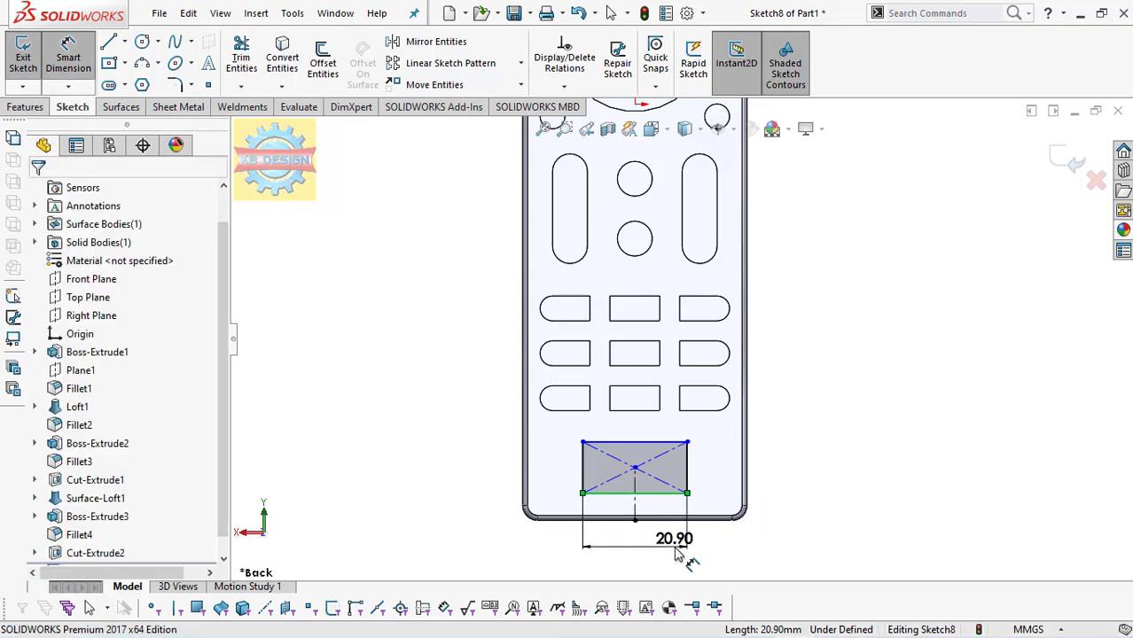
click(674, 537)
key(Return)
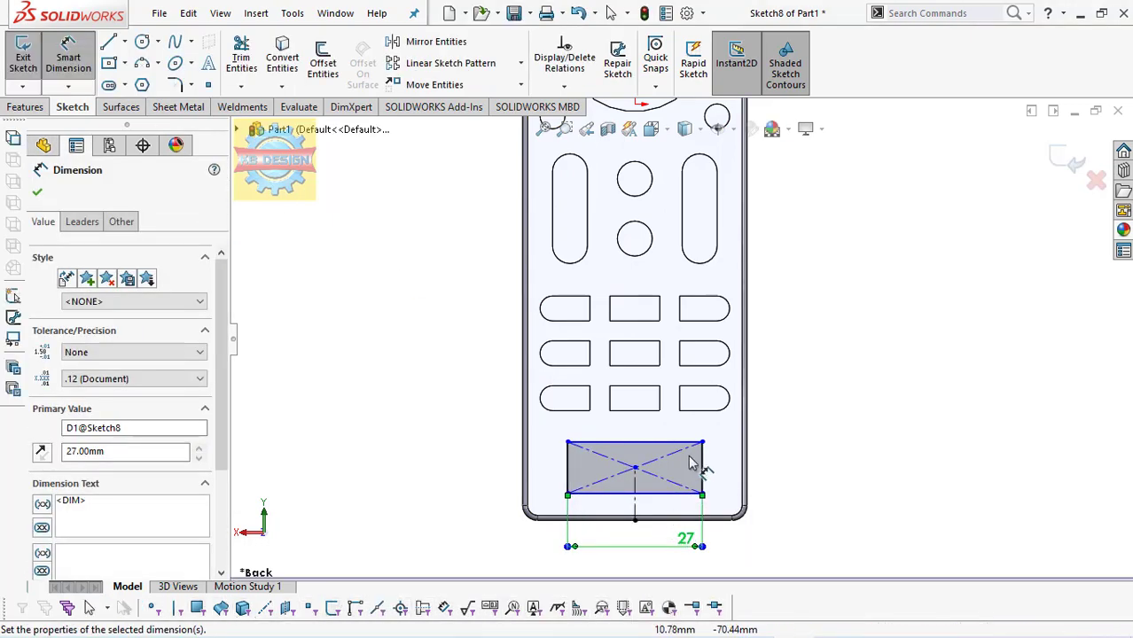
click(702, 468)
click(831, 479)
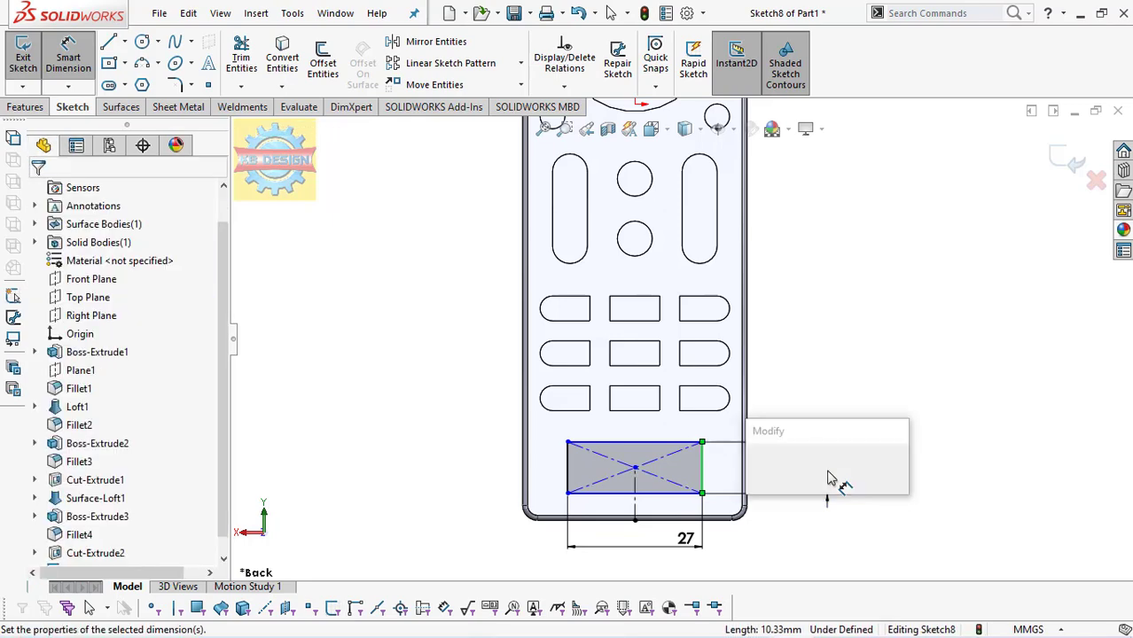
text(10)
key(Return)
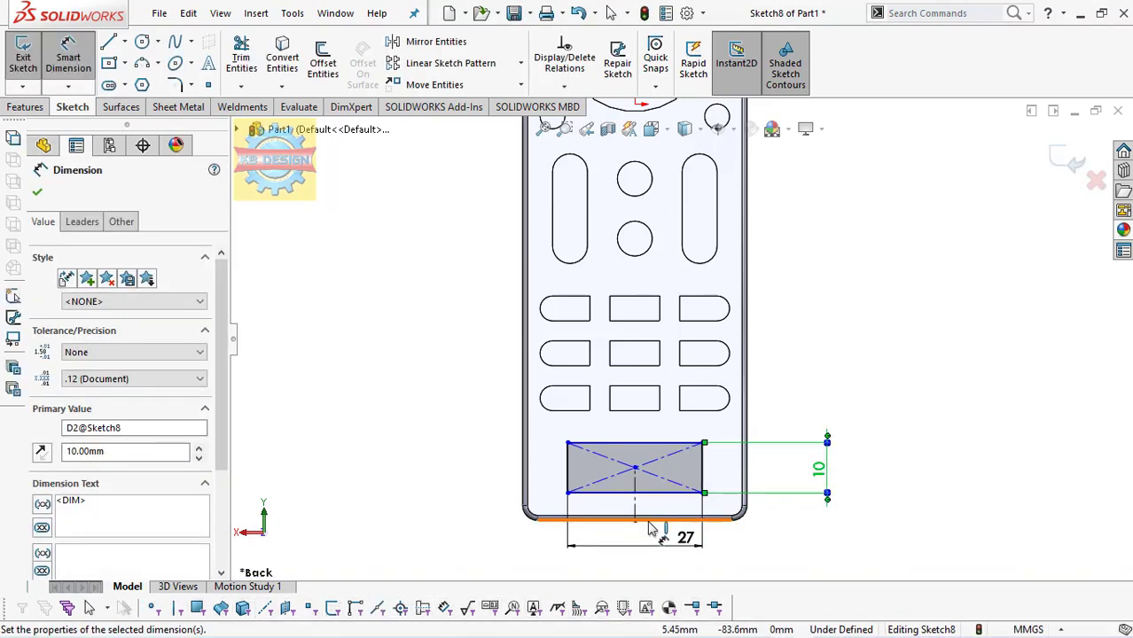
click(634, 521)
click(602, 493)
click(473, 498)
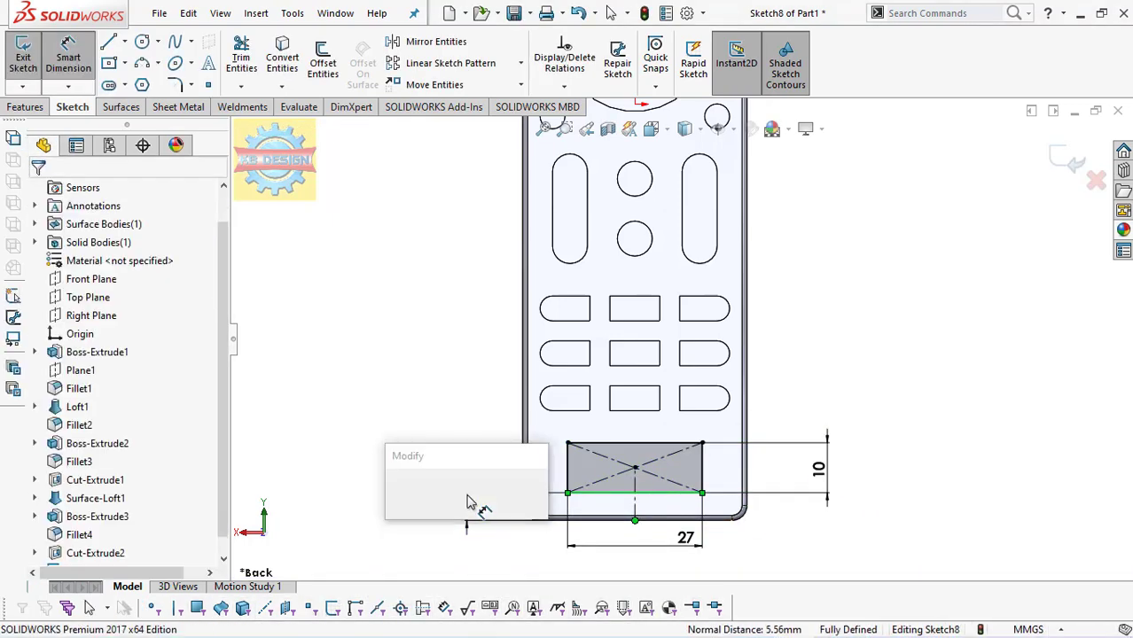
text(6)
key(Return)
key(Escape)
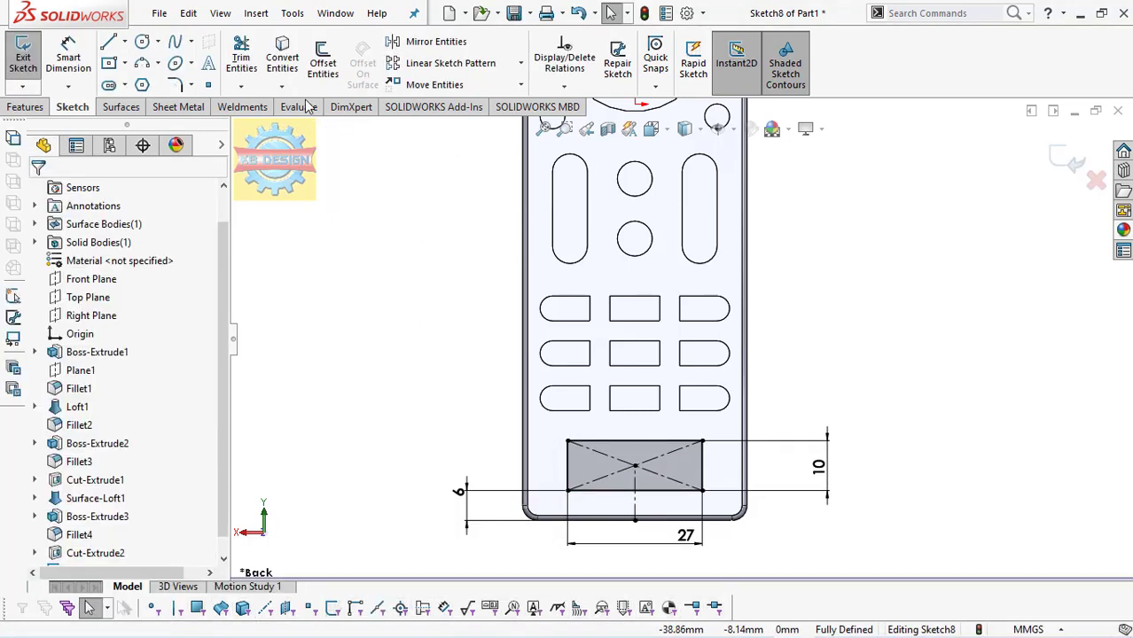
Step: Round all four rectangle corners with 1 mm sketch fillets
click(176, 86)
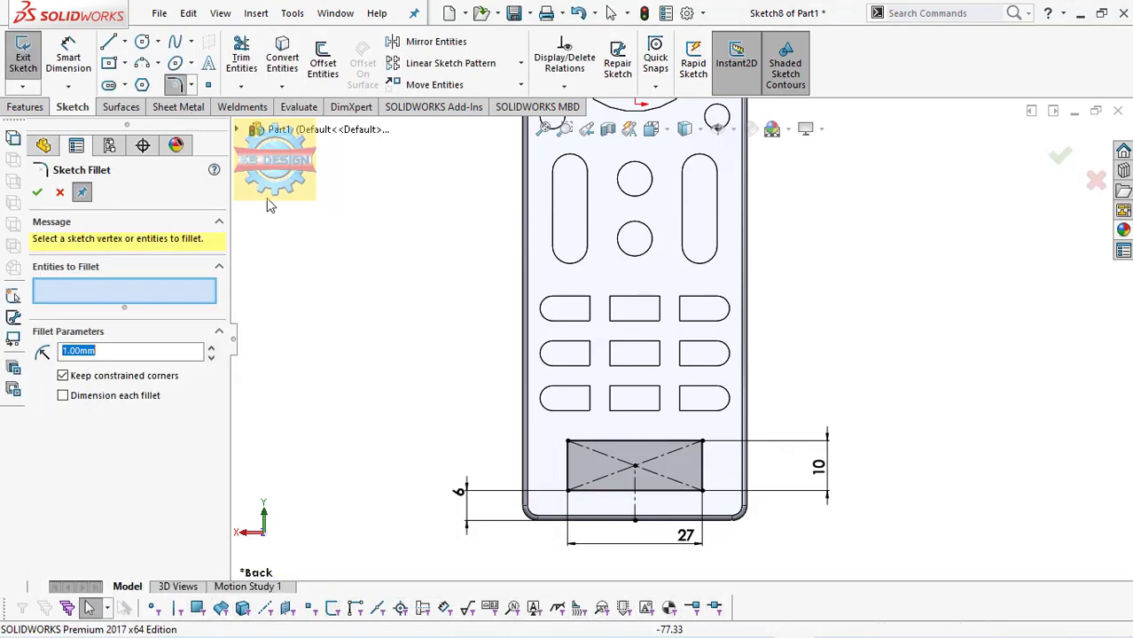
click(566, 470)
click(660, 490)
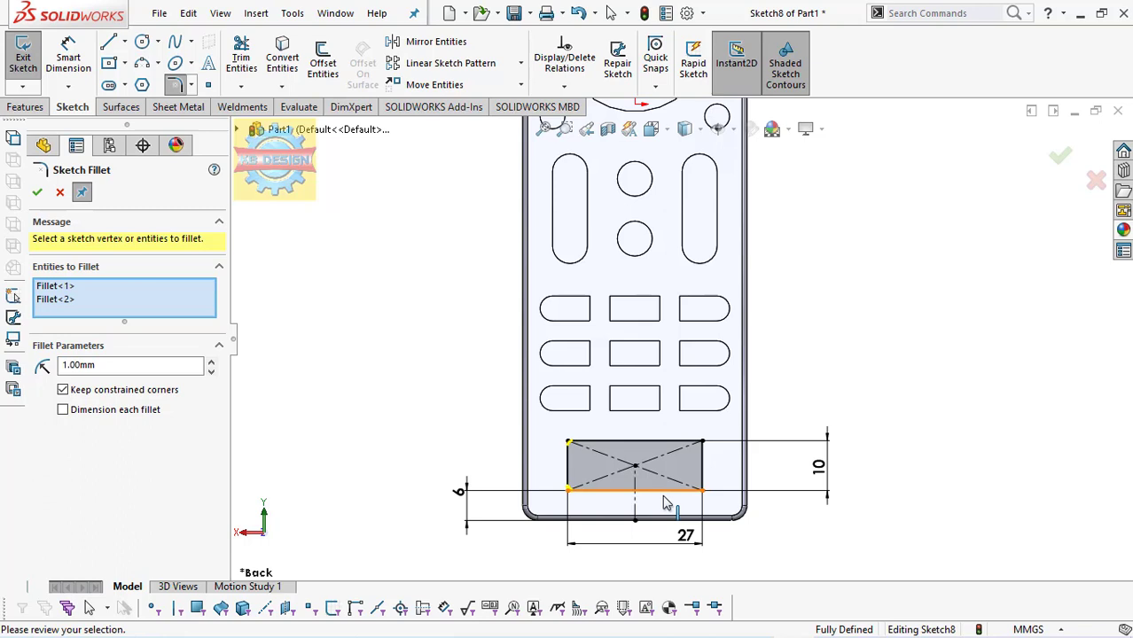
click(703, 470)
click(660, 442)
click(35, 194)
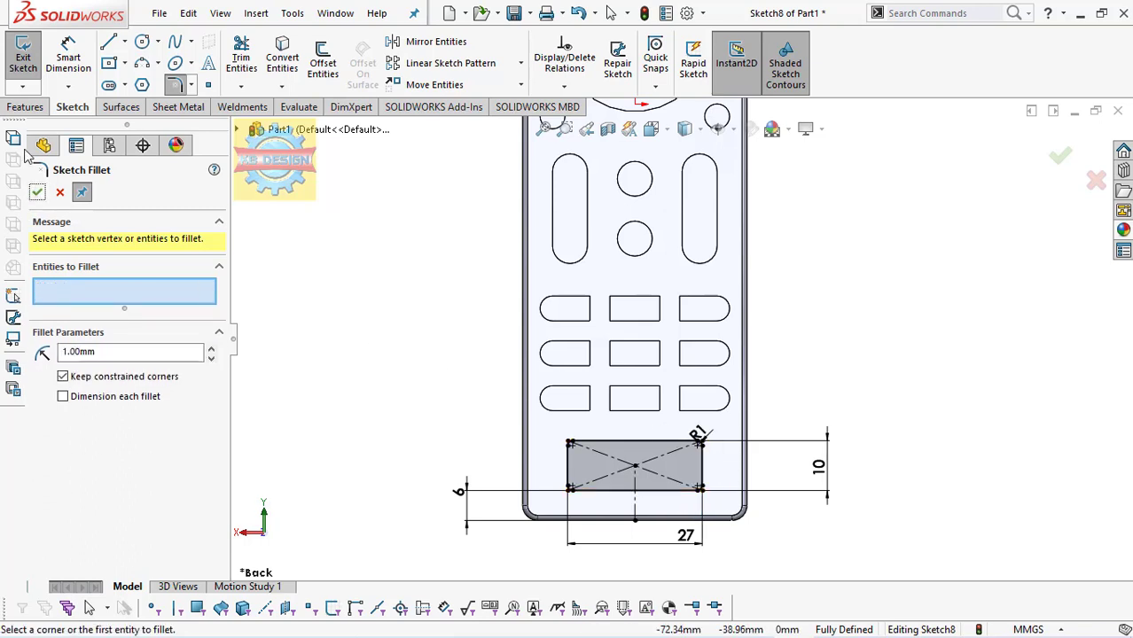
Step: Extruded-cut the rounded rectangle 0.10 mm deep into the remote's back
click(17, 106)
click(238, 62)
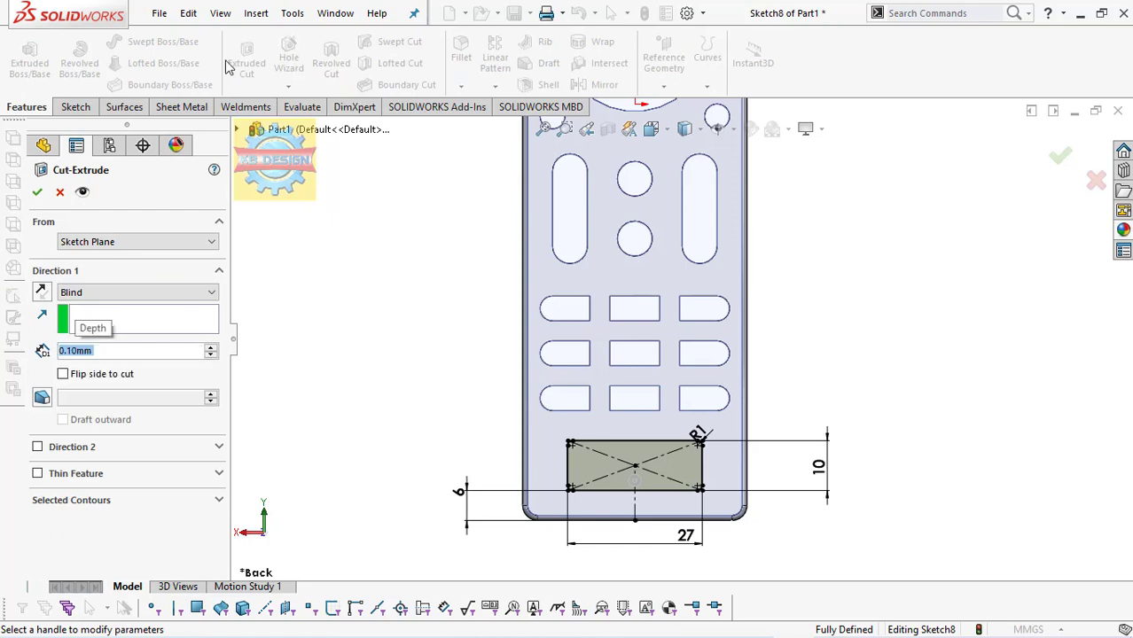
click(39, 193)
mouse_move(511, 303)
middle_down()
mouse_move(548, 158)
mouse_move(355, 372)
middle_up()
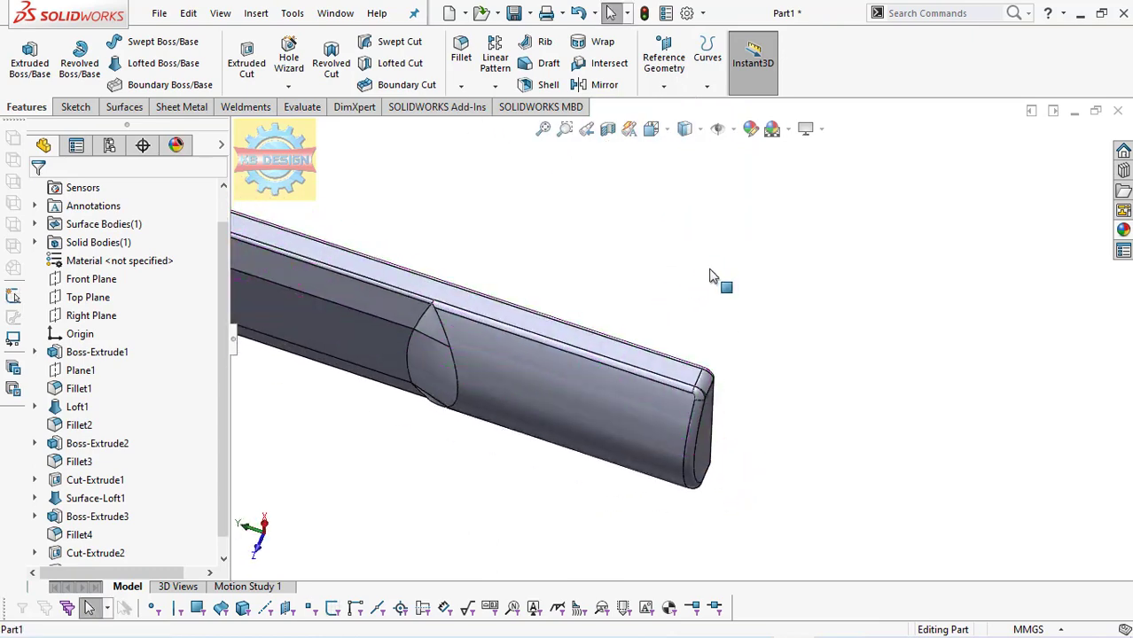
Step: Start a sketch on the Front Plane and draw a center rectangle below the origin
click(84, 279)
click(163, 257)
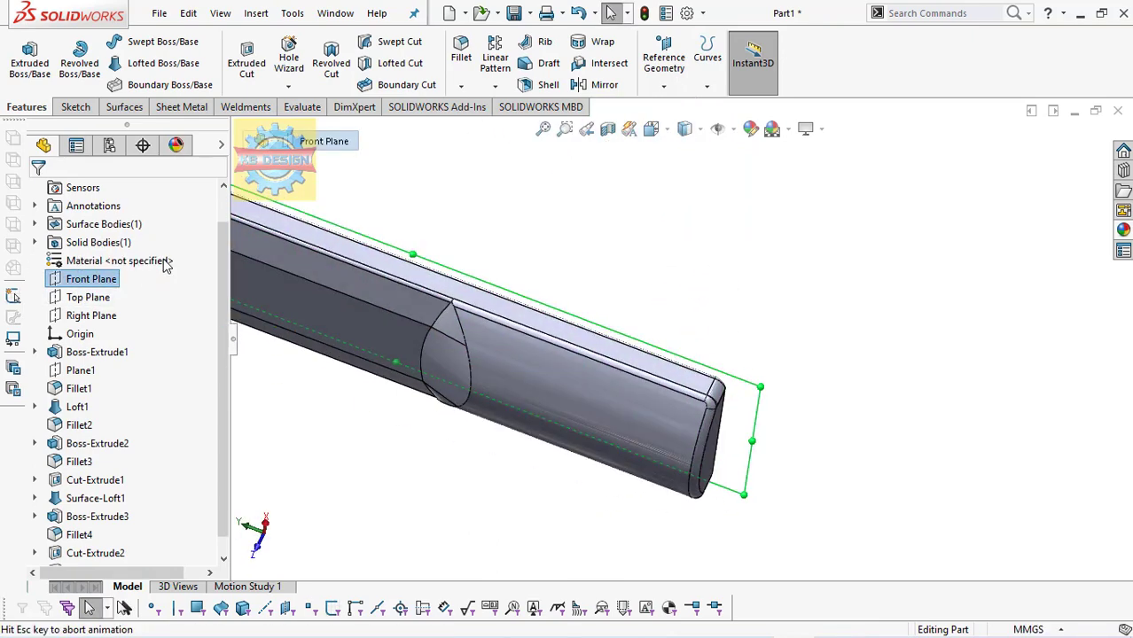
click(62, 107)
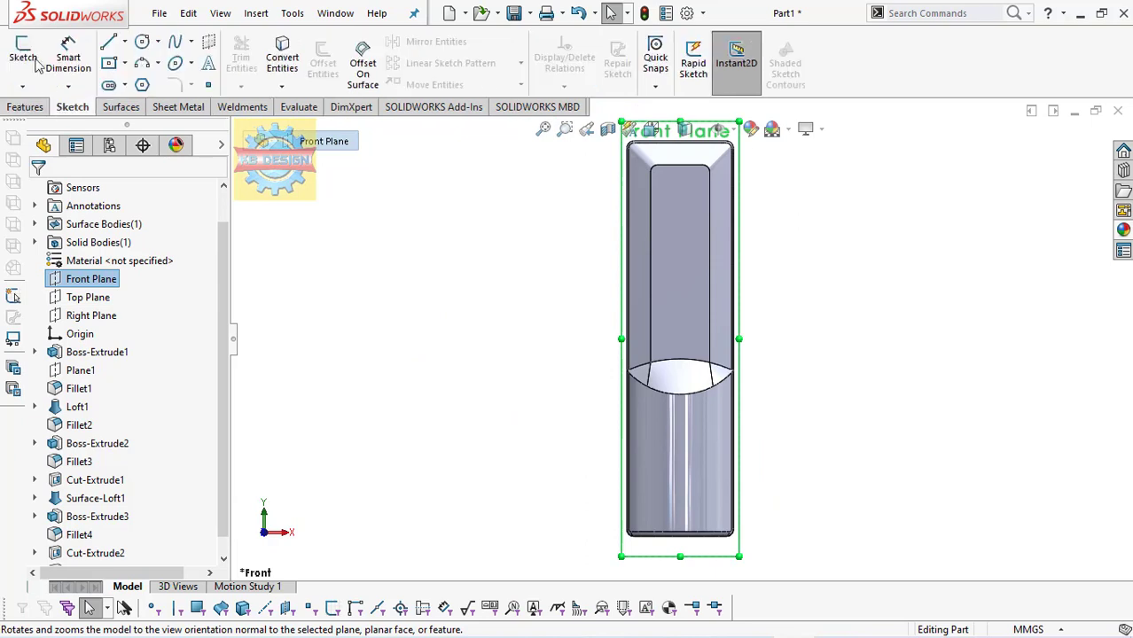
click(23, 60)
click(109, 64)
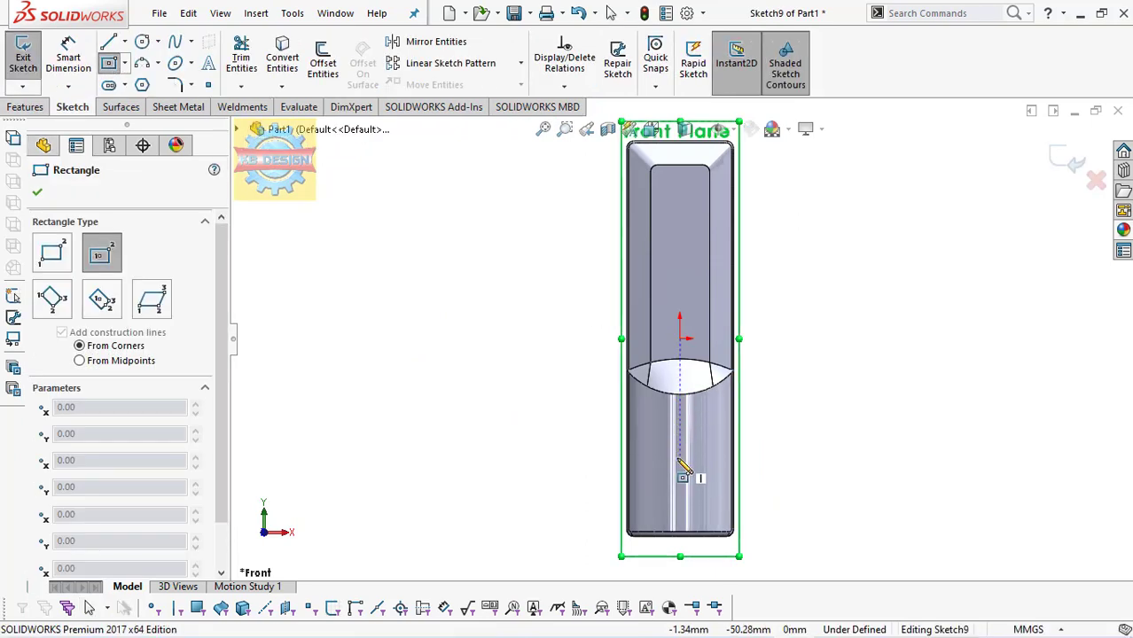
click(680, 458)
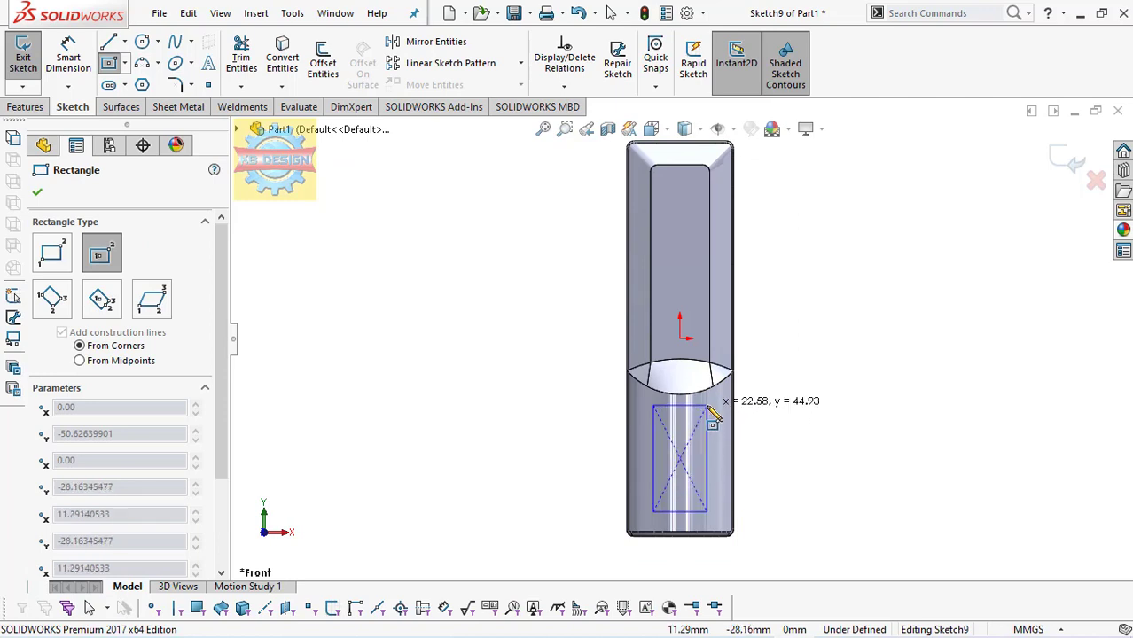
click(708, 405)
key(Escape)
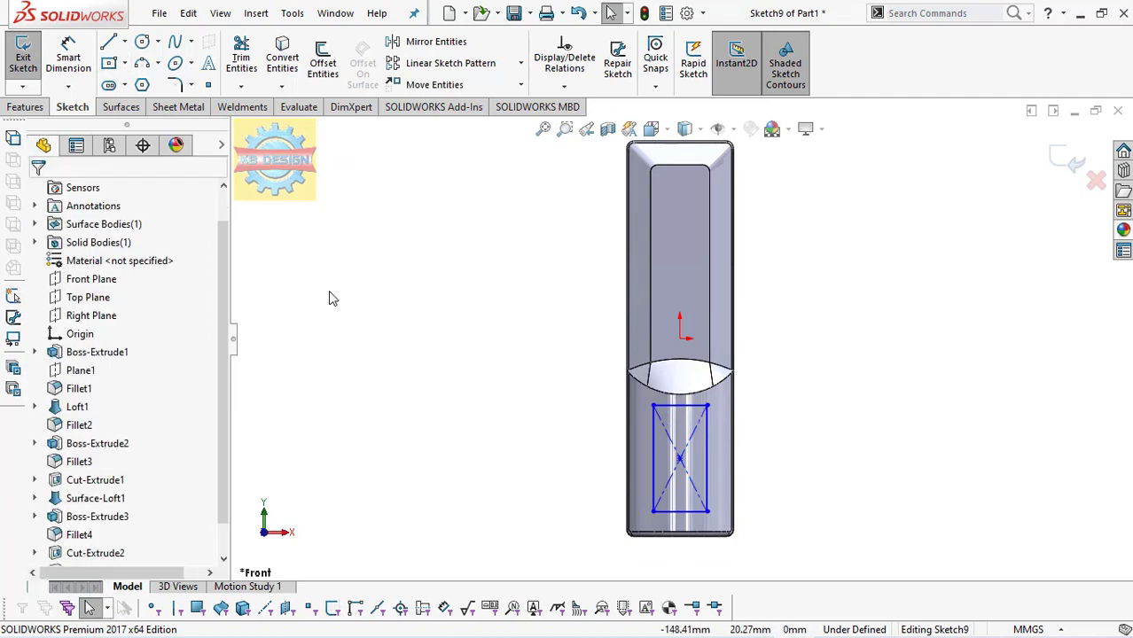
Step: Dimension the rectangle 55 mm tall, 23 mm wide, and 4 mm above the bottom edge
click(80, 65)
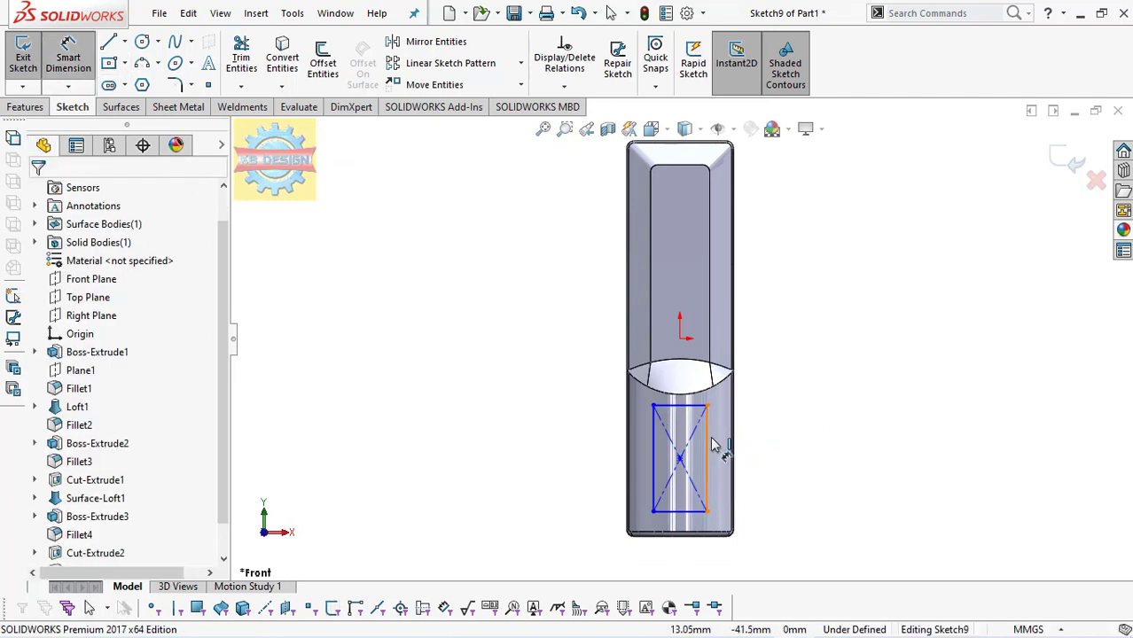
click(714, 445)
click(760, 452)
text(55)
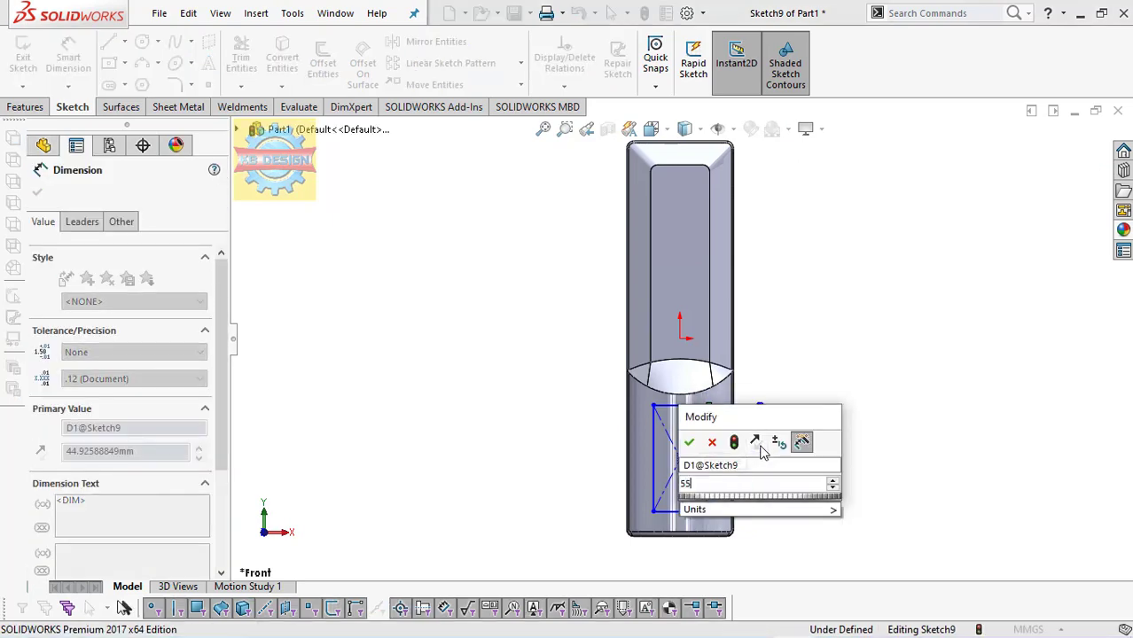
click(689, 441)
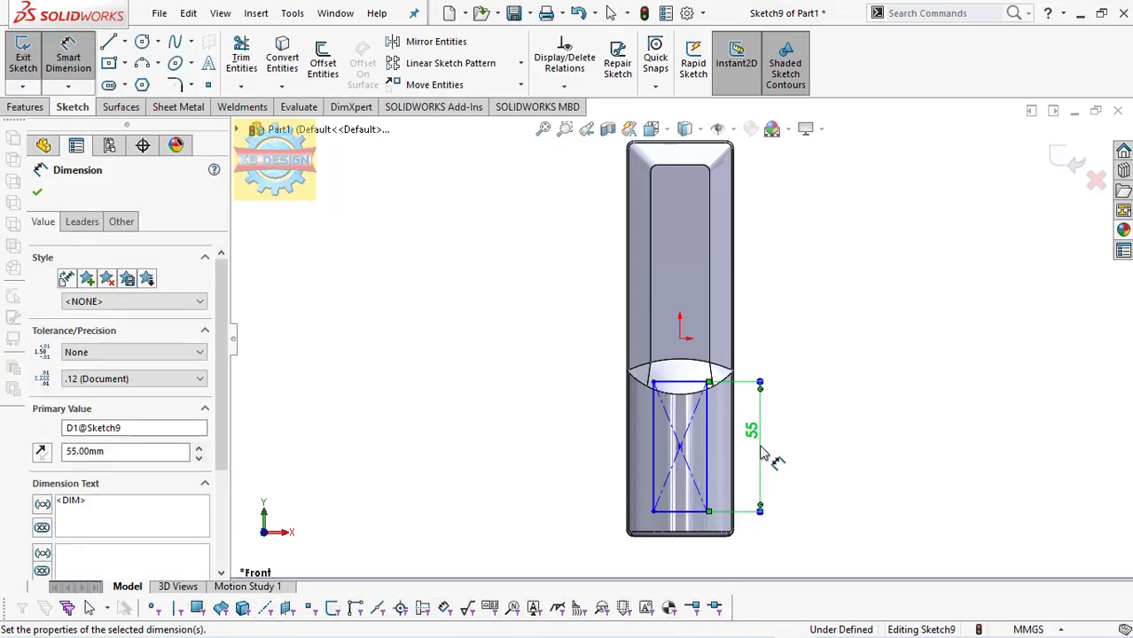
click(695, 521)
click(682, 543)
click(590, 532)
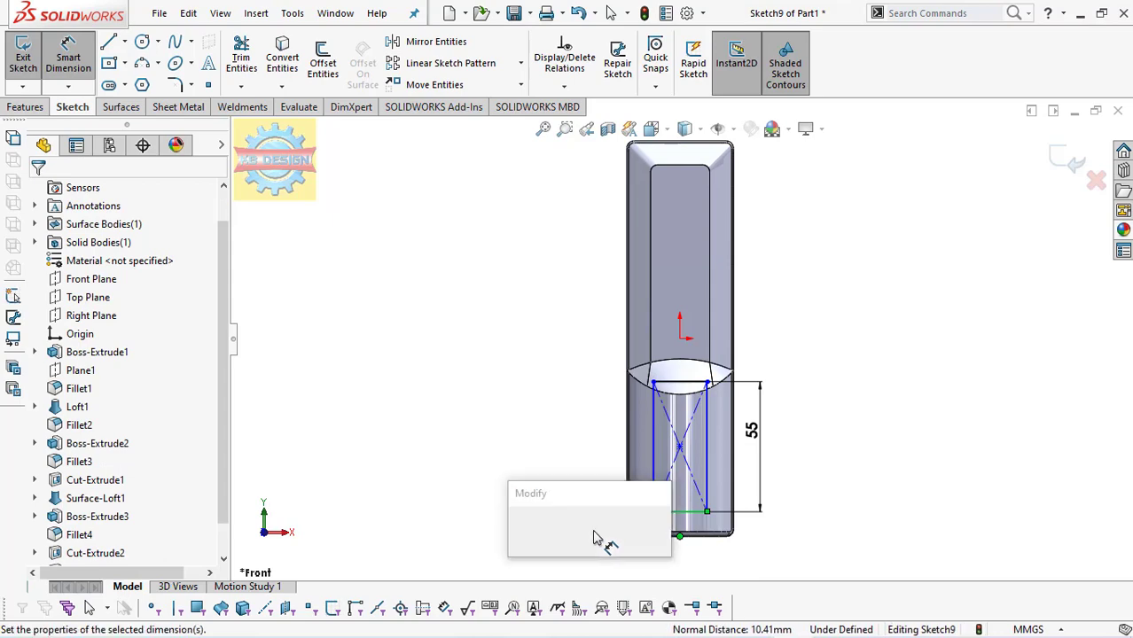
text(4.00mm)
key(Return)
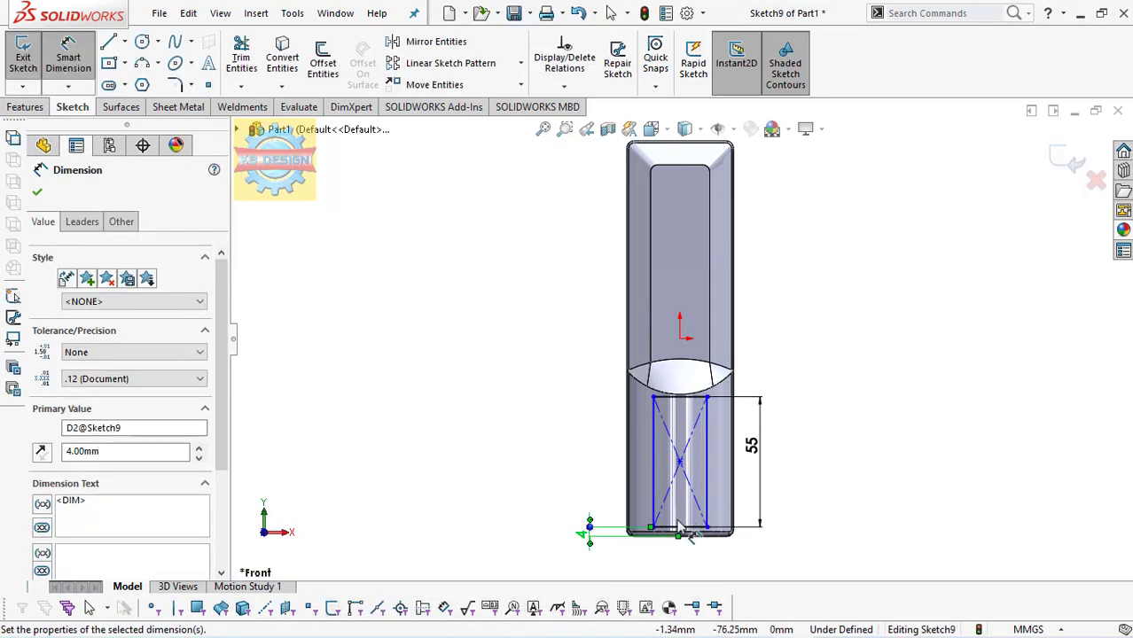
click(685, 530)
click(682, 561)
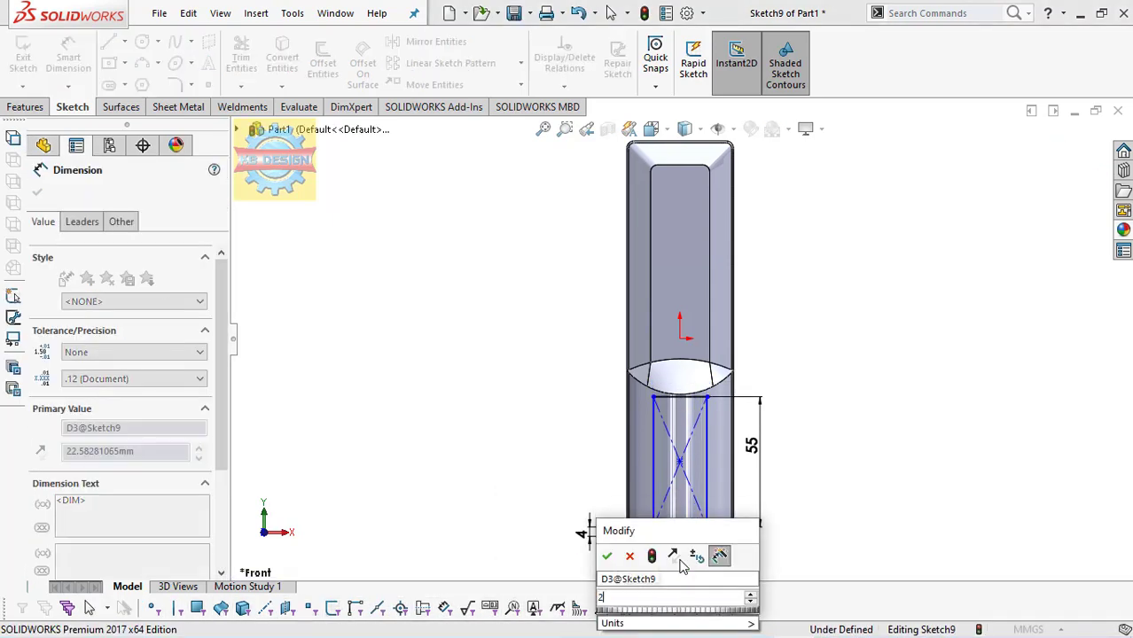
text(23)
key(Return)
key(Escape)
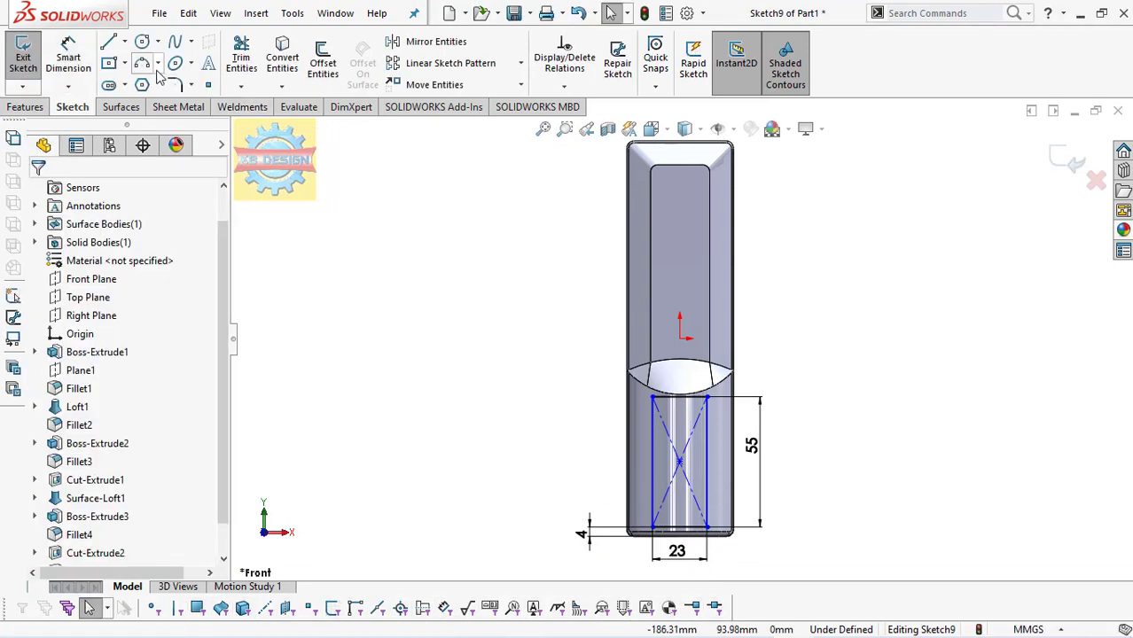
Step: Add a vertical construction centerline from the rectangle centre to fully define Sketch9
click(125, 43)
click(148, 85)
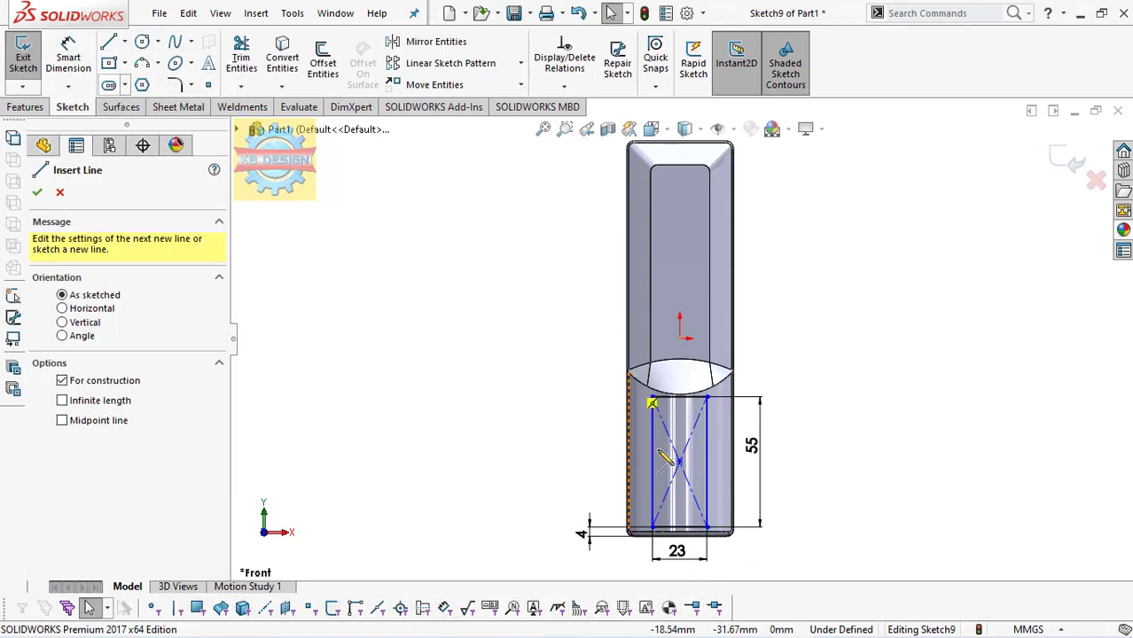
click(653, 528)
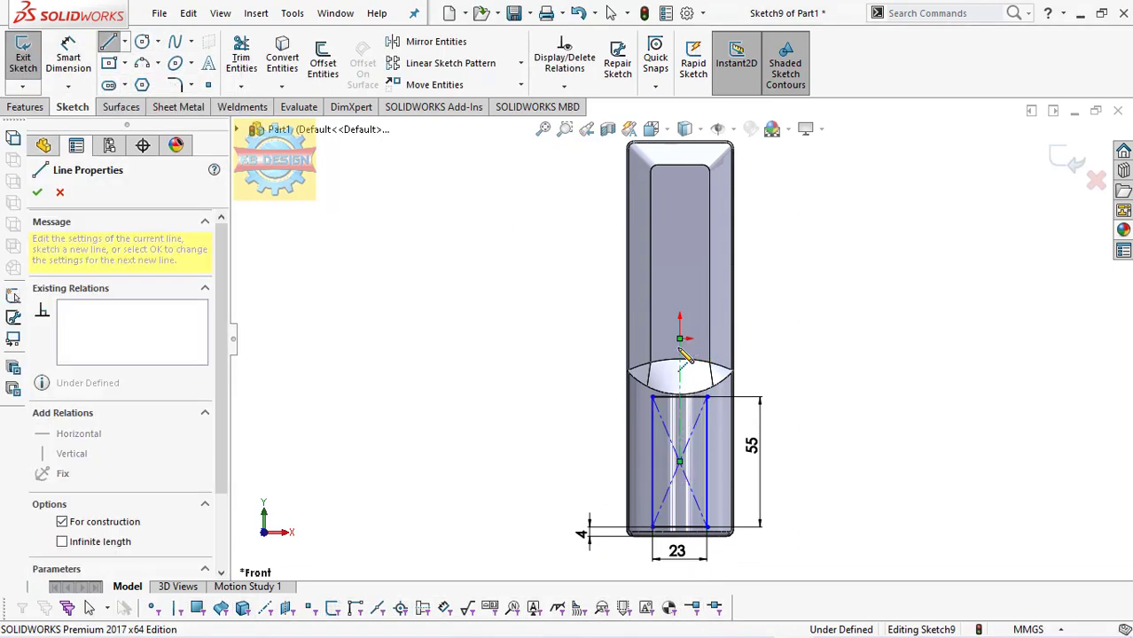
key(Escape)
click(679, 340)
click(47, 389)
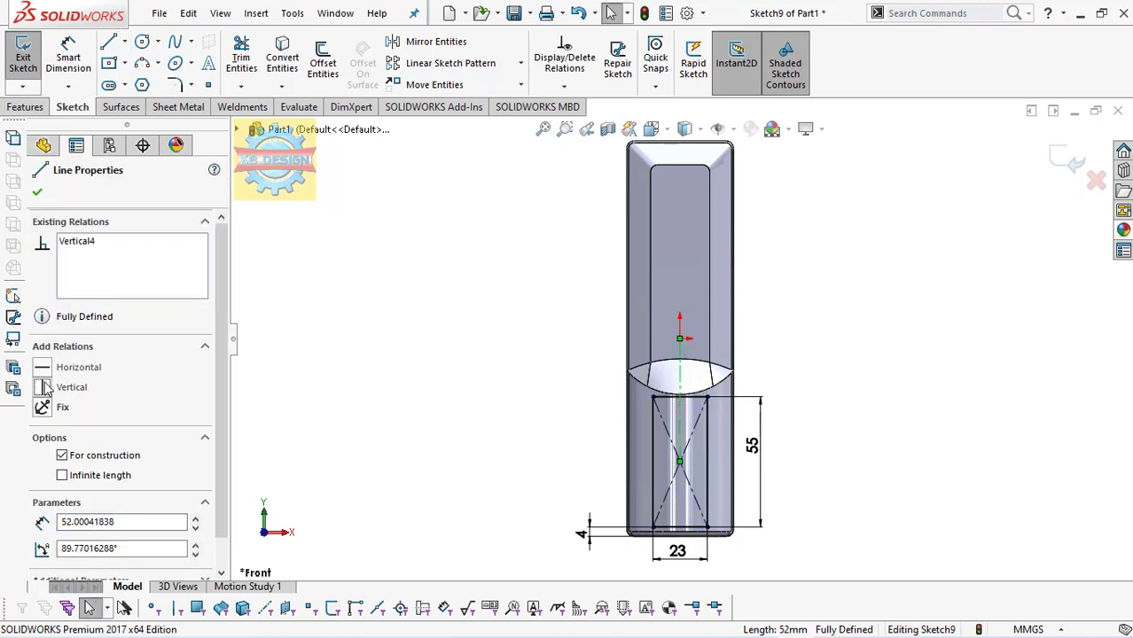
key(Escape)
Step: Fillet the rectangle's four corners with a 2 mm sketch fillet radius
click(175, 85)
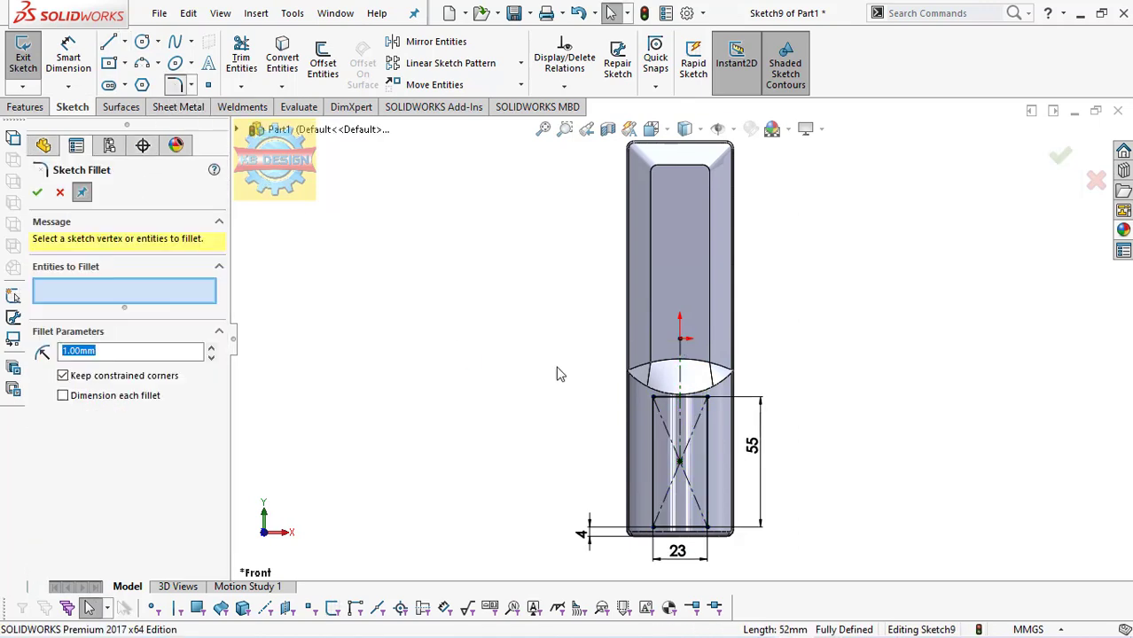
click(653, 401)
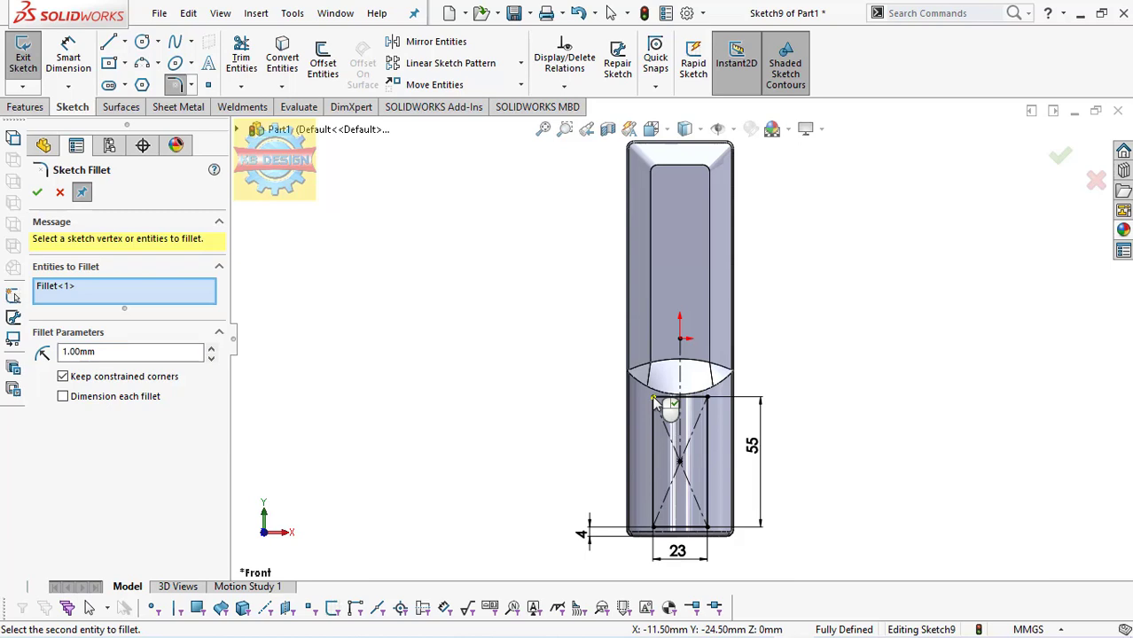
click(707, 399)
click(653, 529)
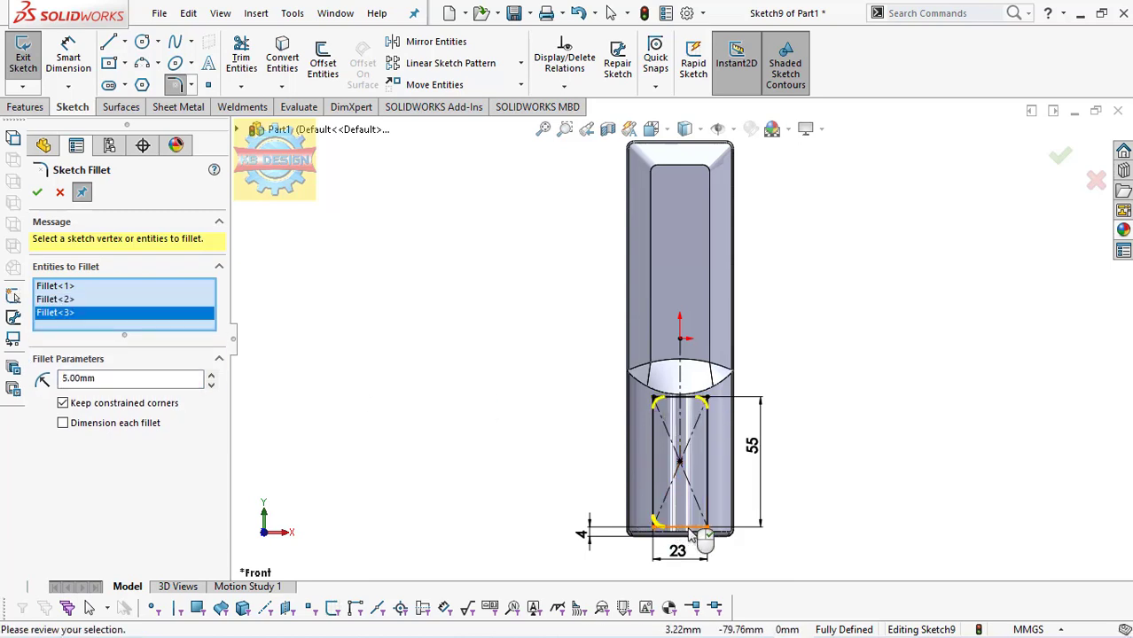
click(707, 527)
text(2)
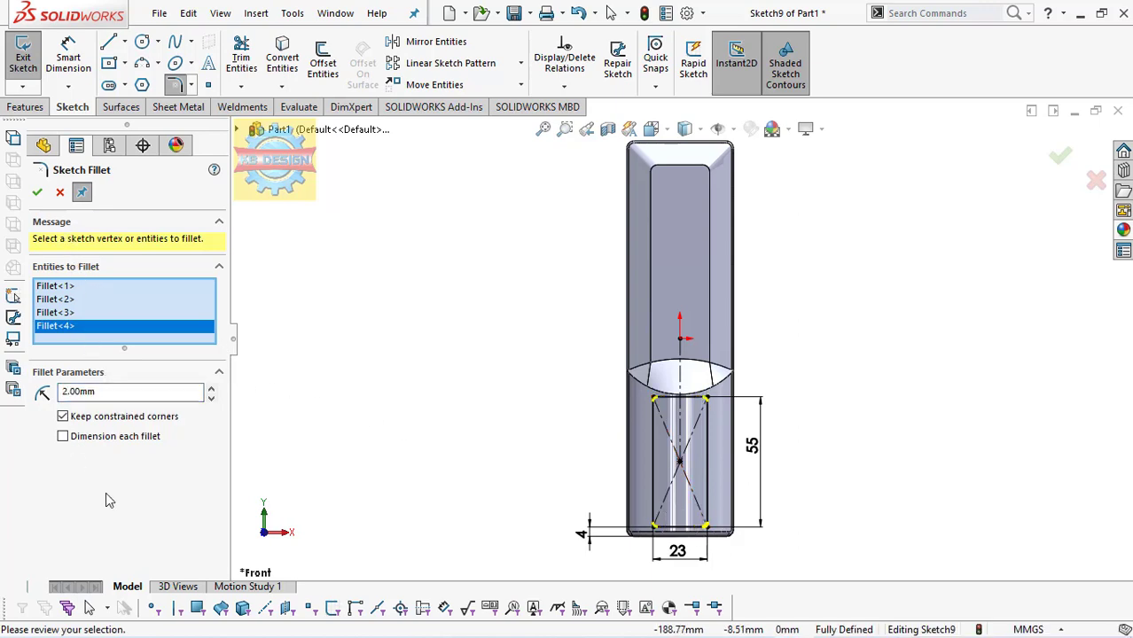
click(45, 192)
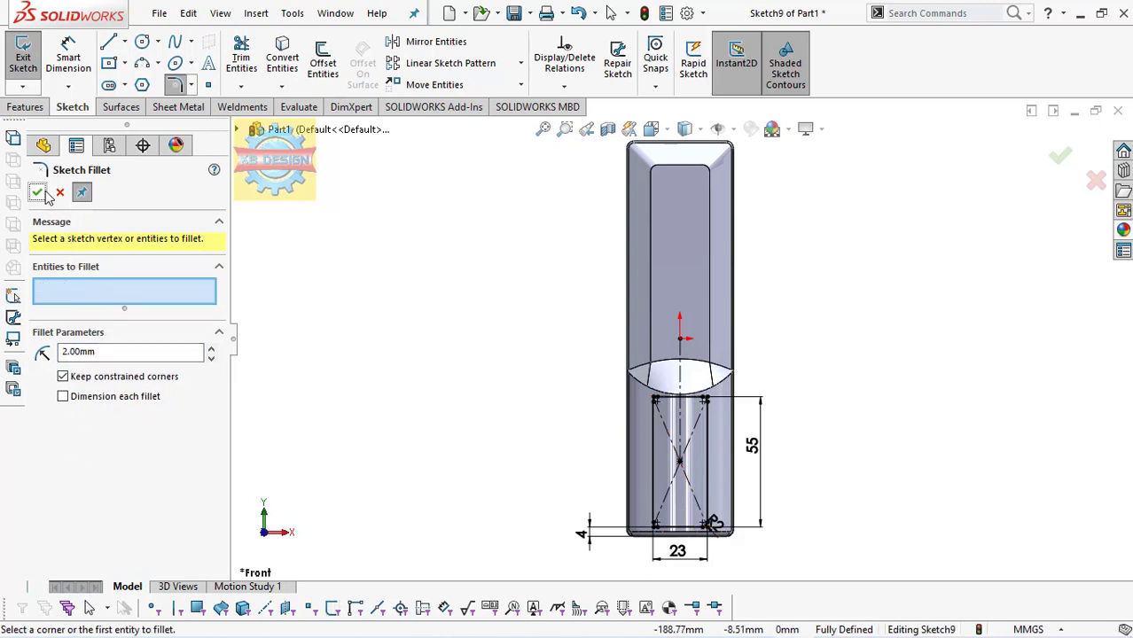
Step: Project Sketch9's rounded rectangle onto the remote's lower face as Split Line1
click(25, 106)
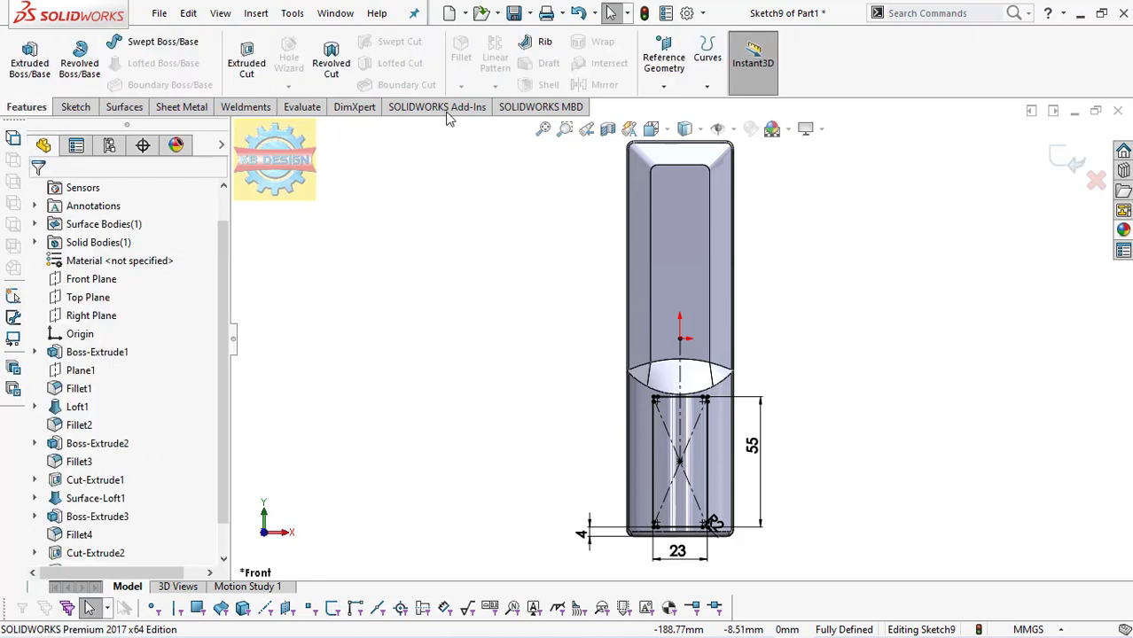
click(706, 86)
click(707, 86)
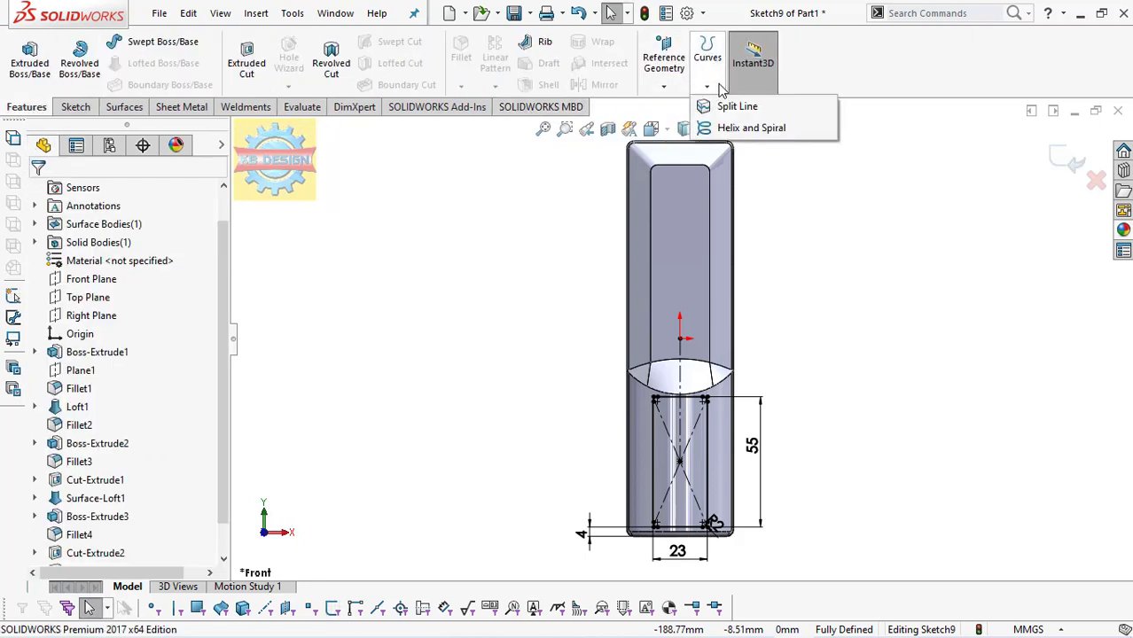
click(74, 106)
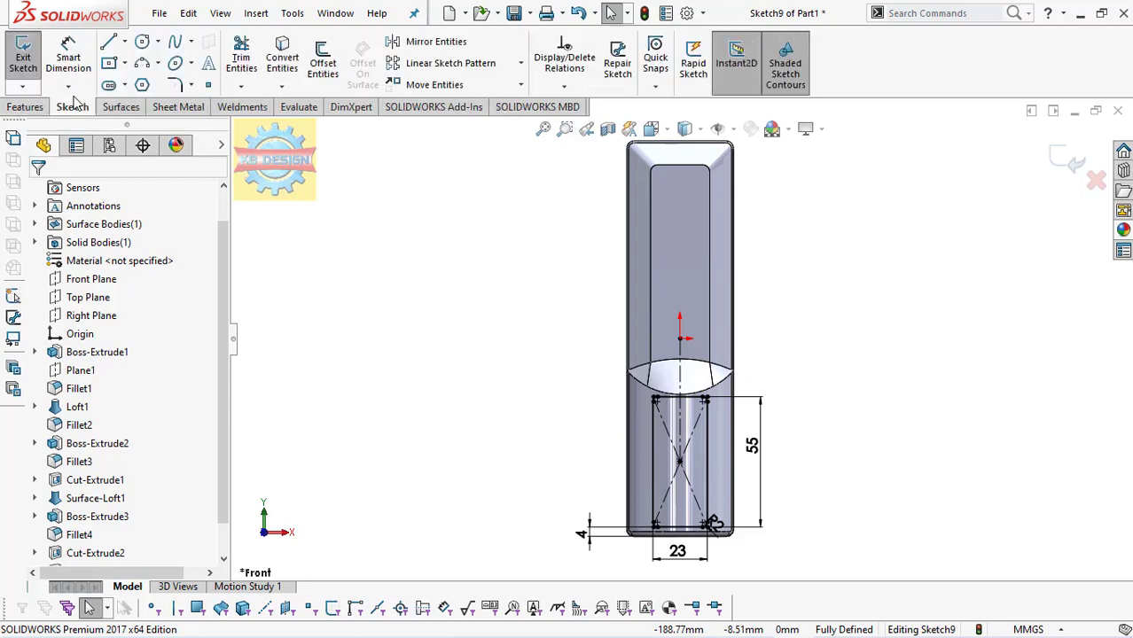
click(25, 107)
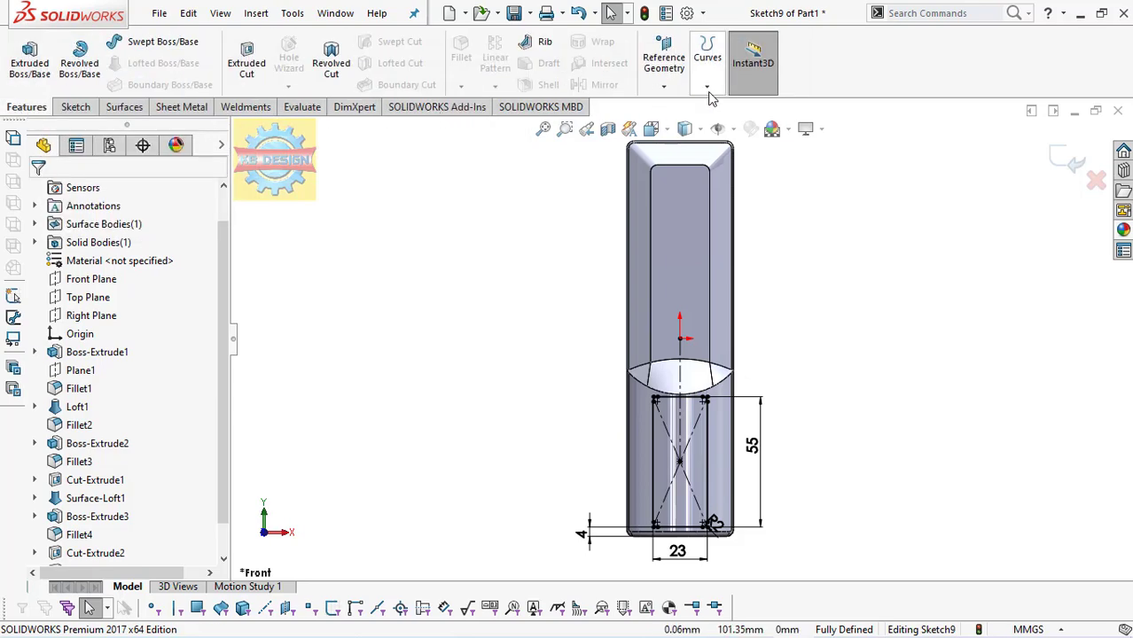
click(706, 86)
click(738, 104)
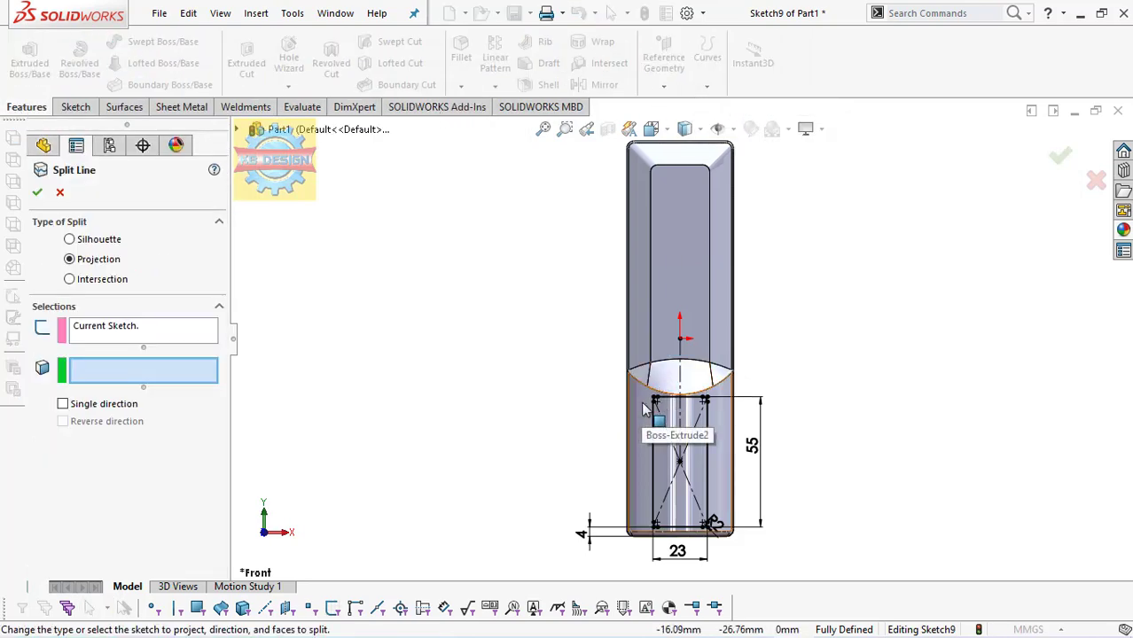
click(641, 408)
click(31, 193)
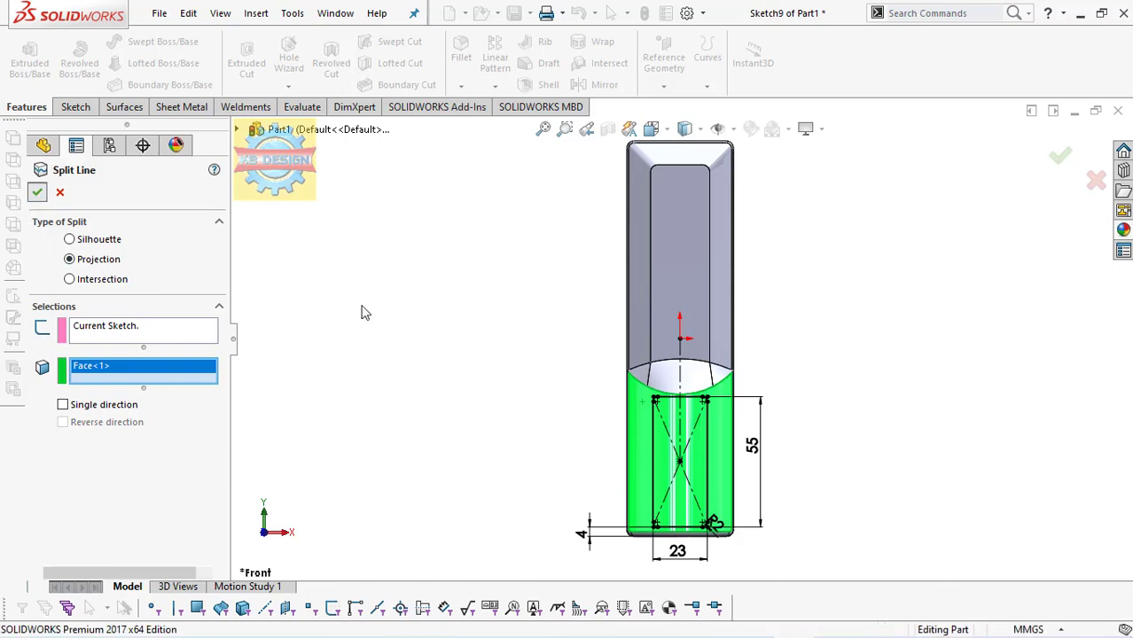
mouse_move(663, 405)
middle_down()
mouse_move(507, 313)
mouse_move(632, 402)
middle_up()
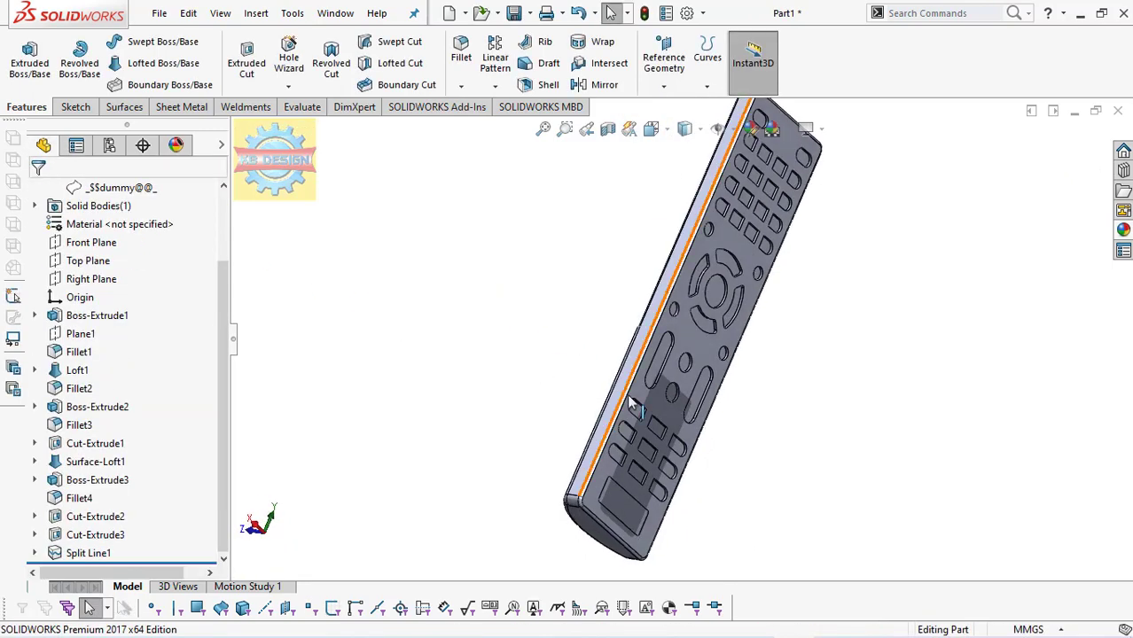
Step: Start a sketch on the button face and convert Sketch7's button outlines into it
click(718, 399)
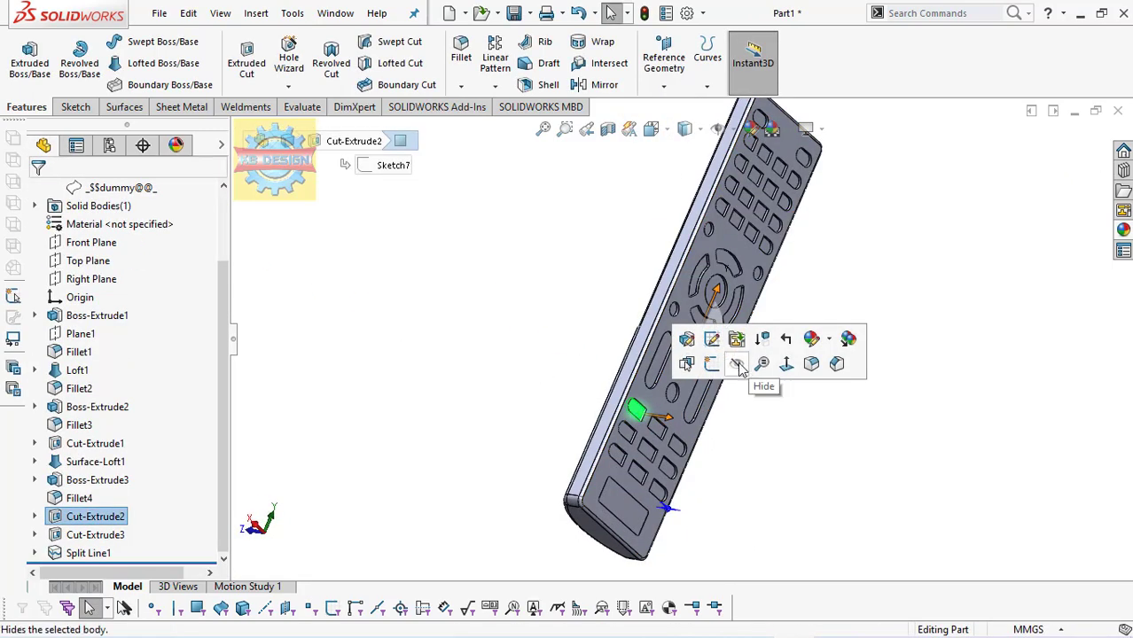
click(712, 364)
click(35, 517)
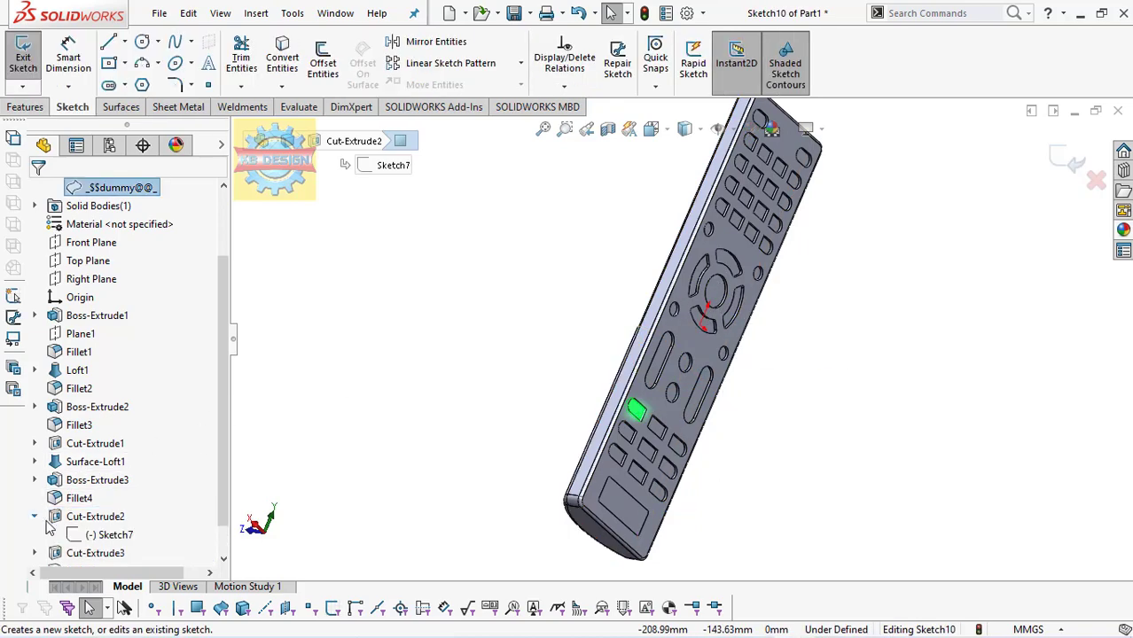
click(108, 535)
click(26, 107)
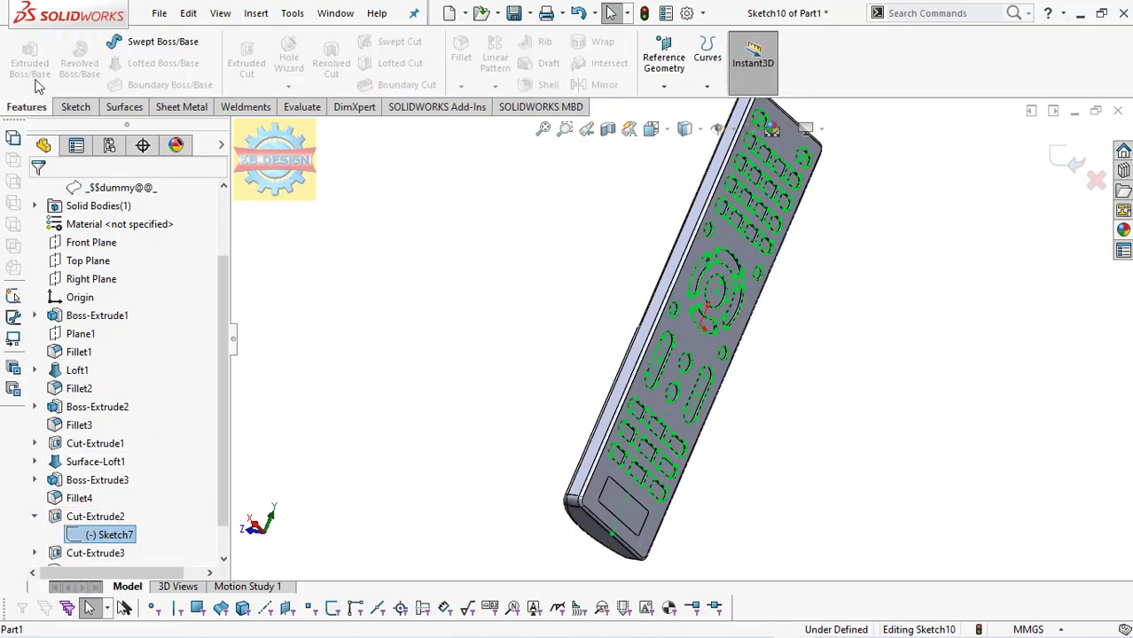
click(76, 107)
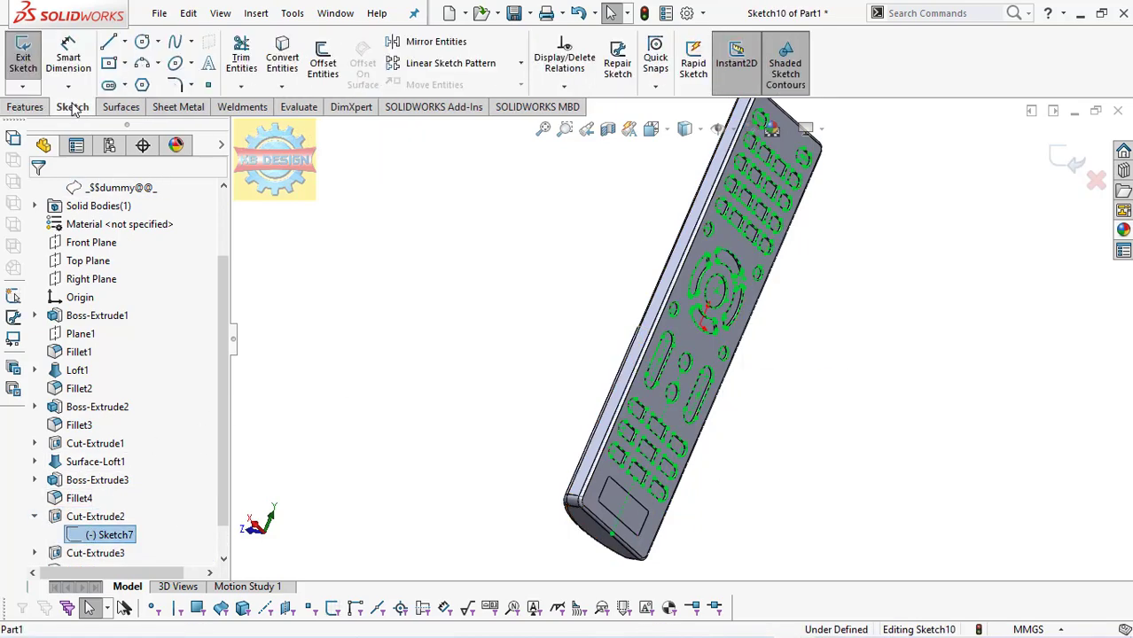
click(281, 55)
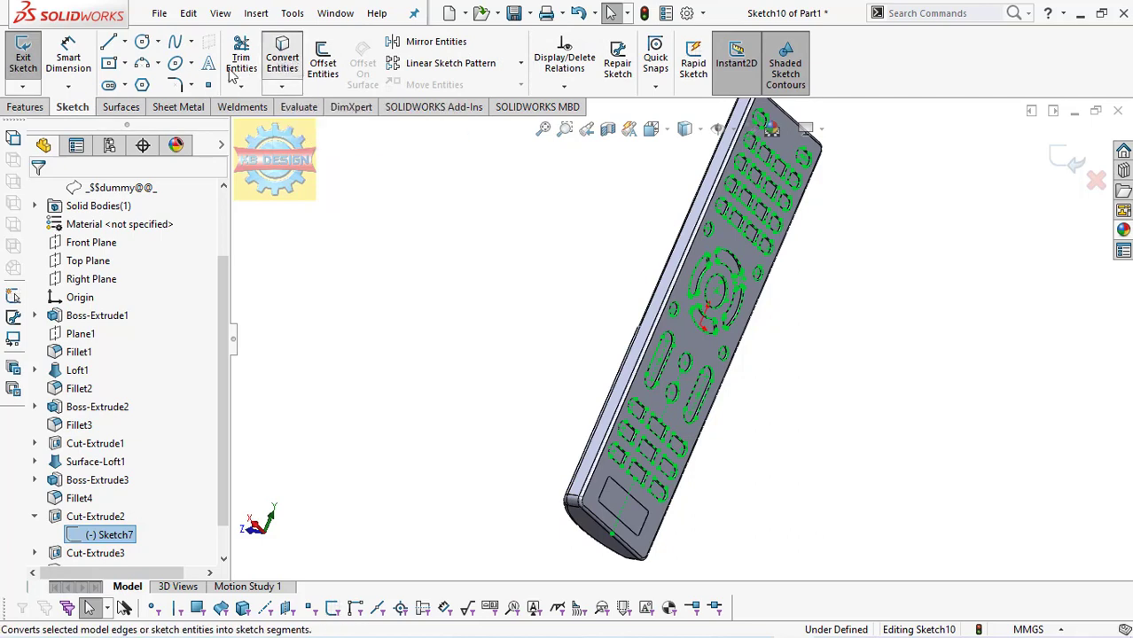
Step: Boss-extrude the converted button outlines 2 mm out from the face
click(27, 107)
click(29, 57)
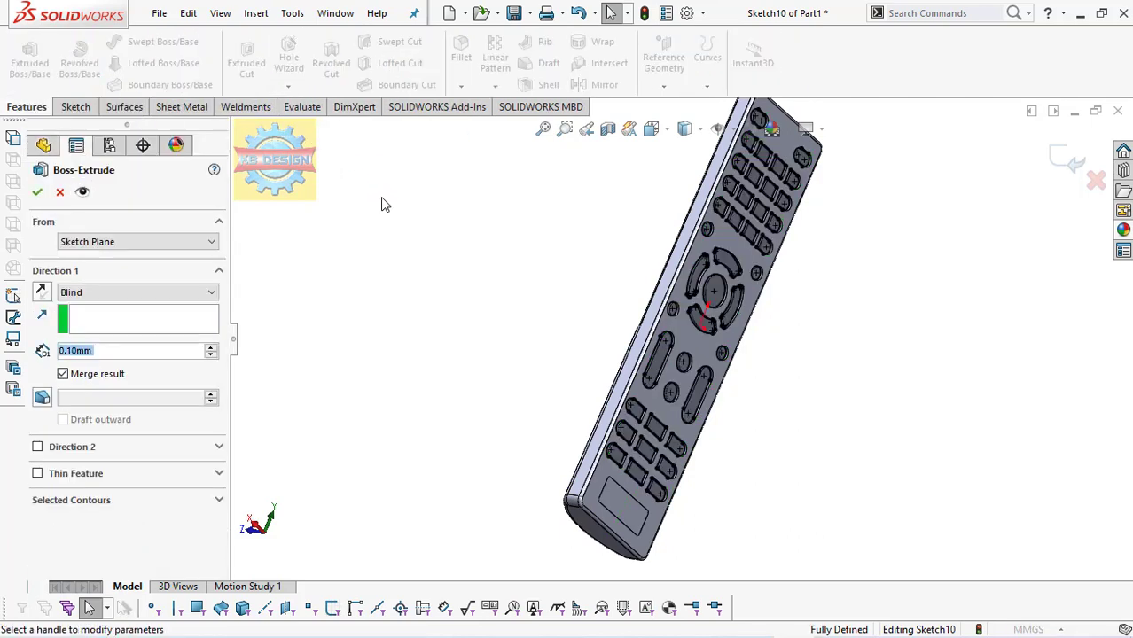
text(1)
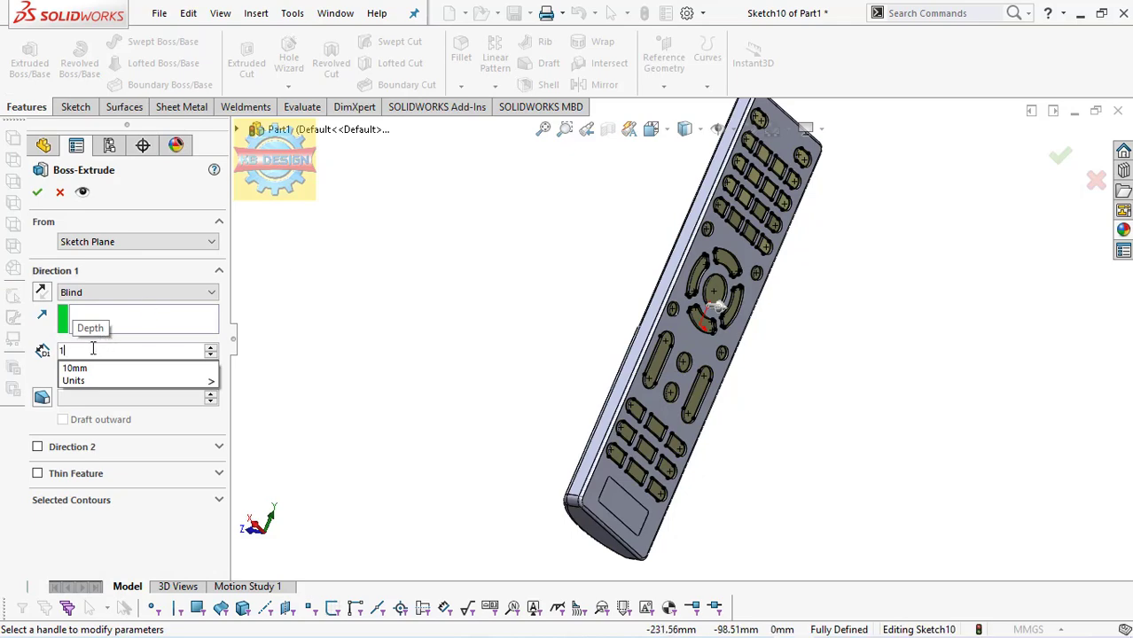
key(Return)
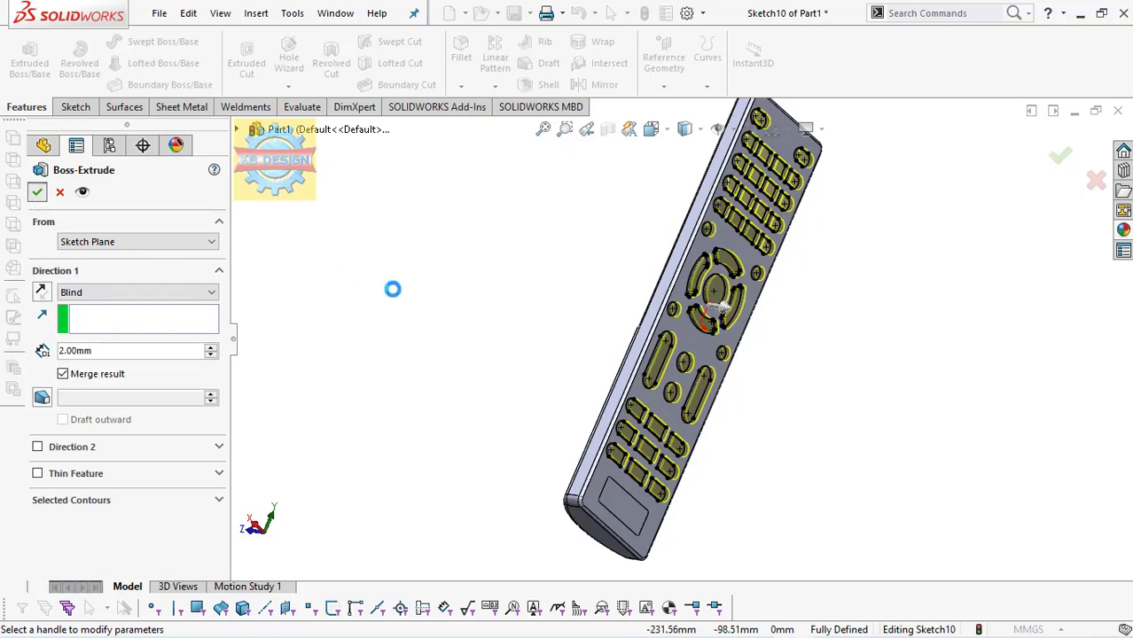
mouse_move(501, 299)
middle_down()
mouse_move(761, 209)
mouse_move(732, 324)
middle_up()
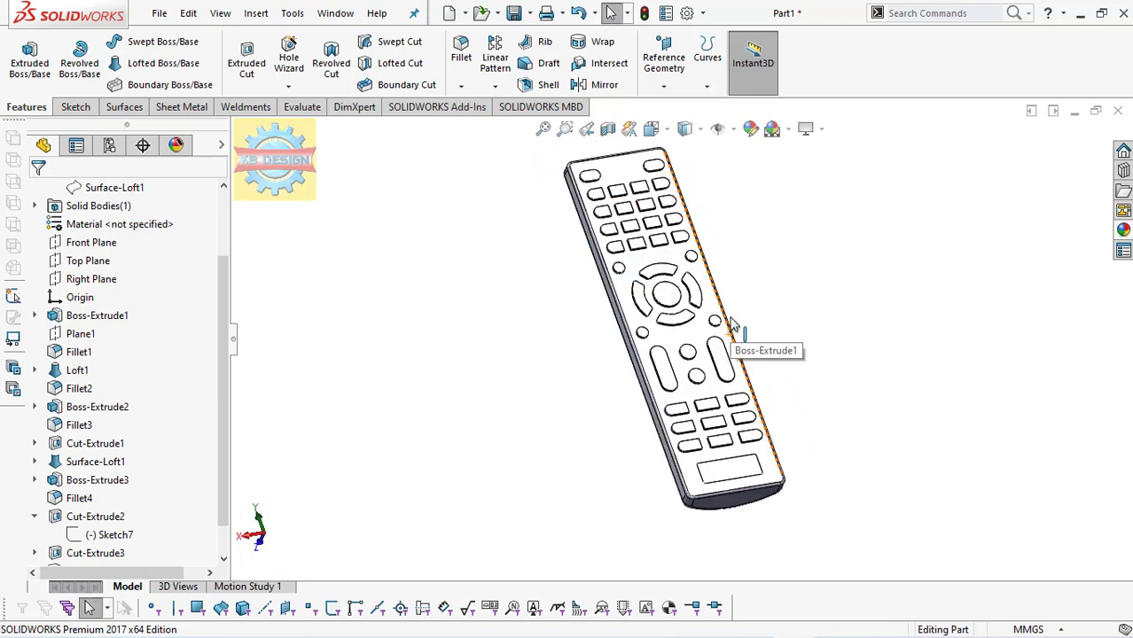
Step: Start a 0.25 mm fillet and select the top-row button faces
click(460, 52)
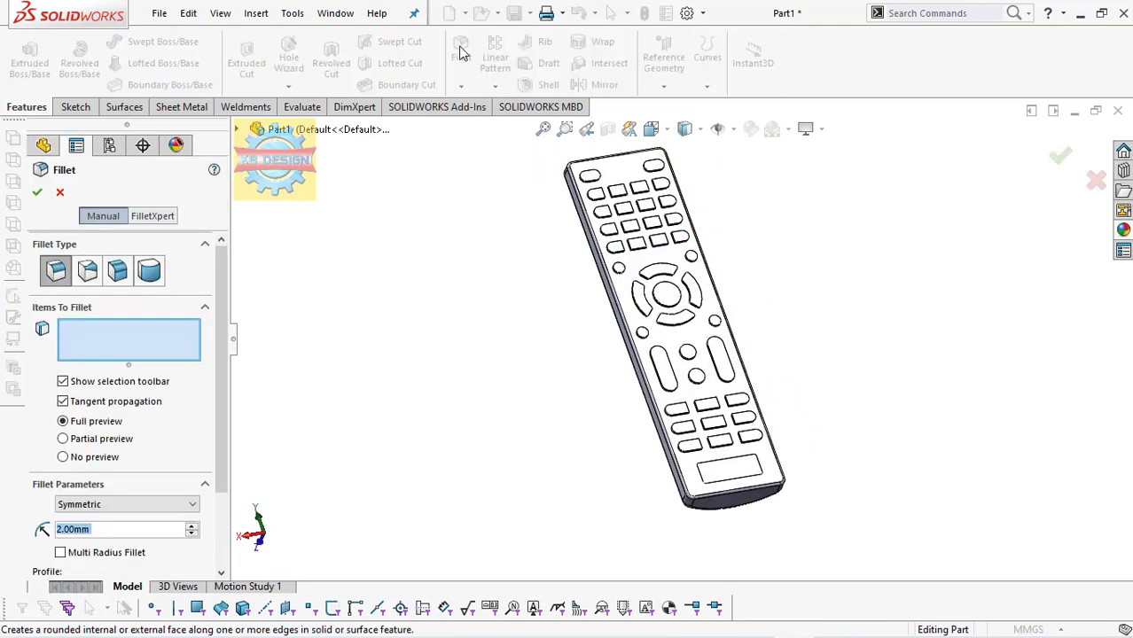
text(.25)
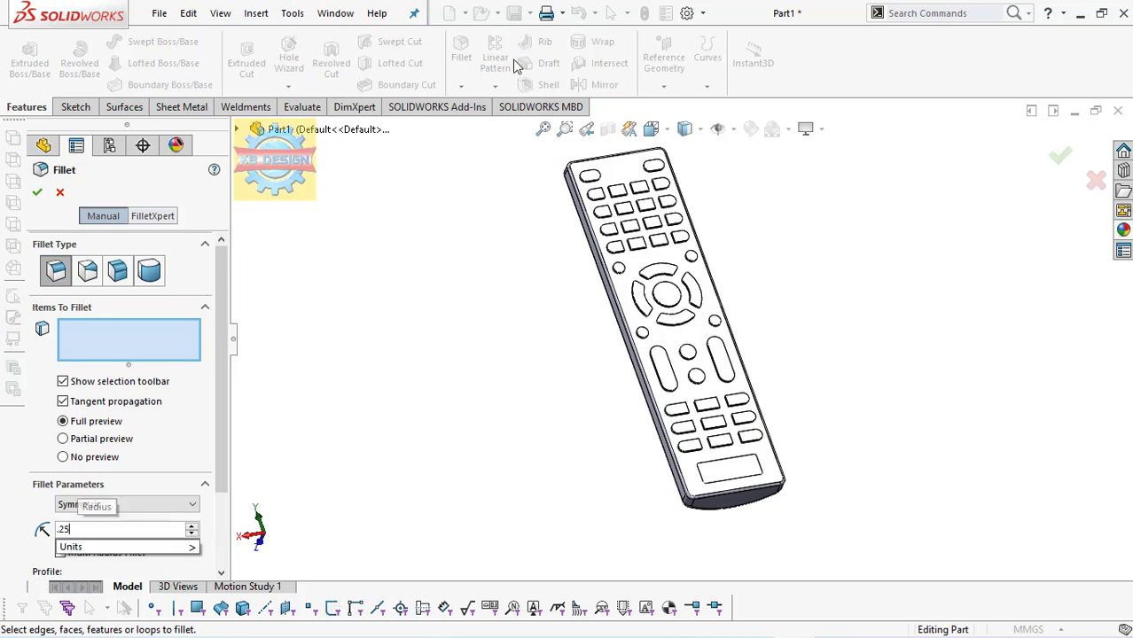
click(592, 182)
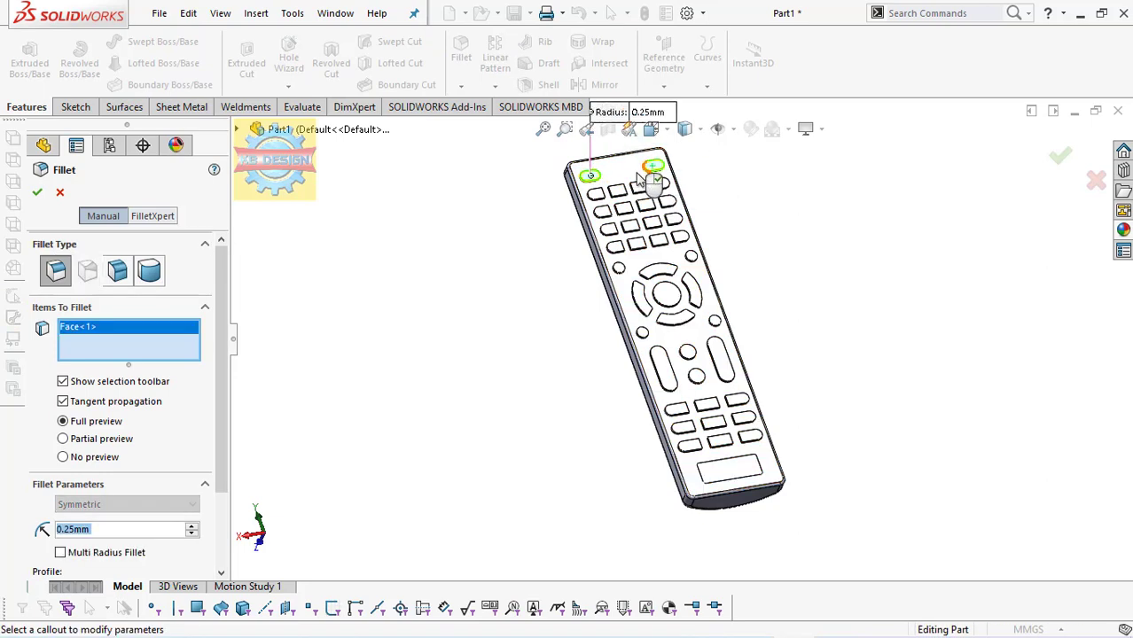
click(653, 167)
click(596, 193)
click(618, 190)
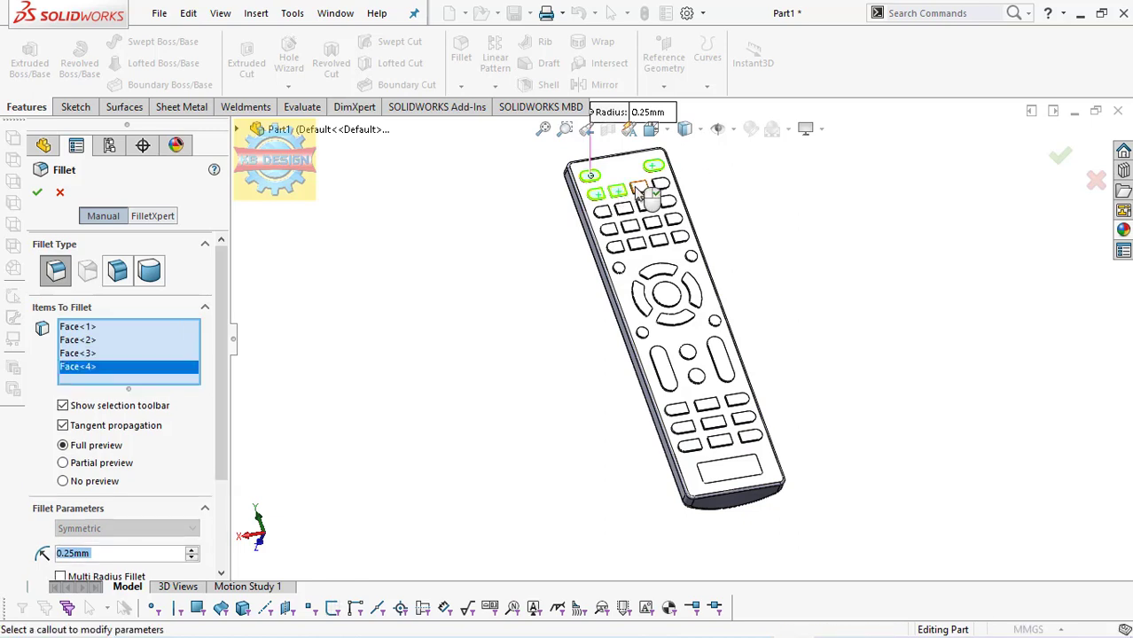
click(640, 189)
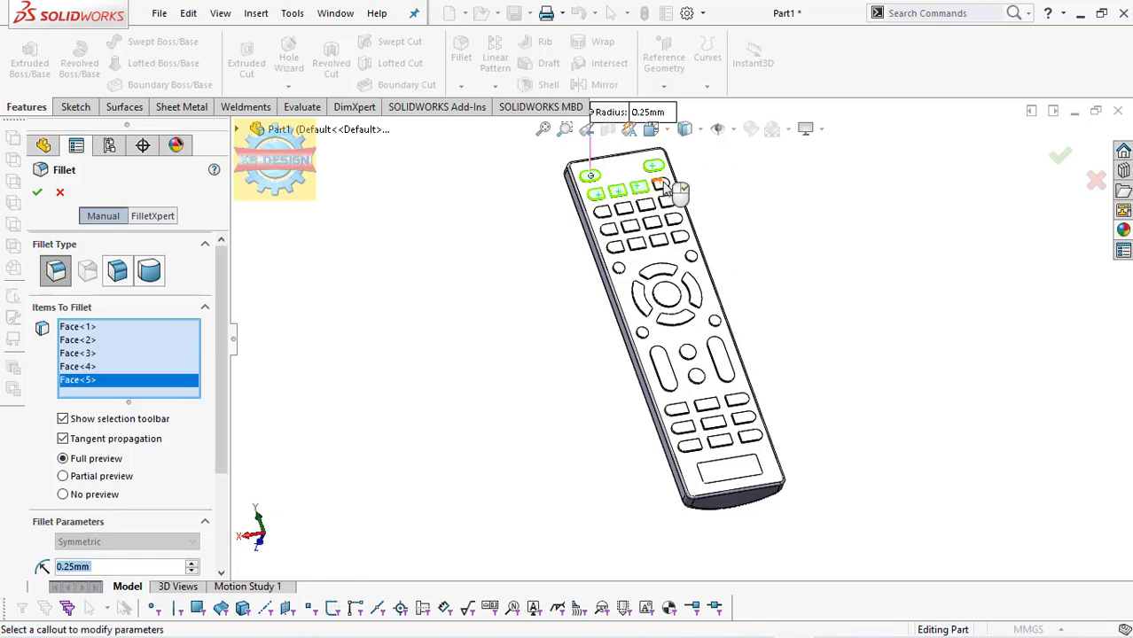
click(661, 185)
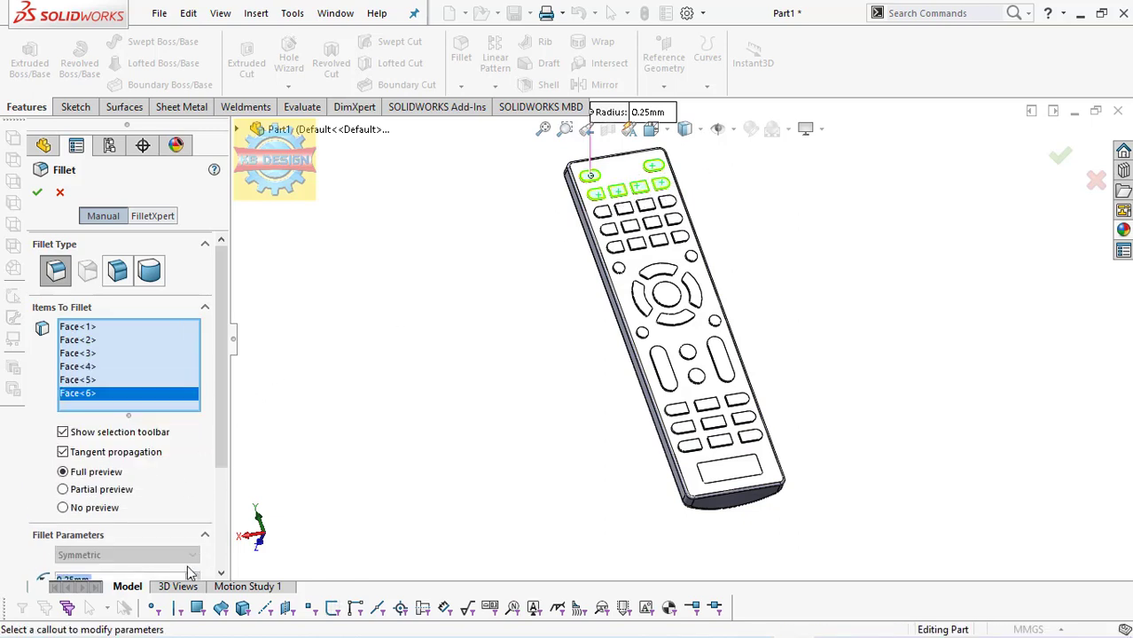
Step: Restrict picking to faces and add the lower button faces to the fillet
click(198, 609)
click(723, 441)
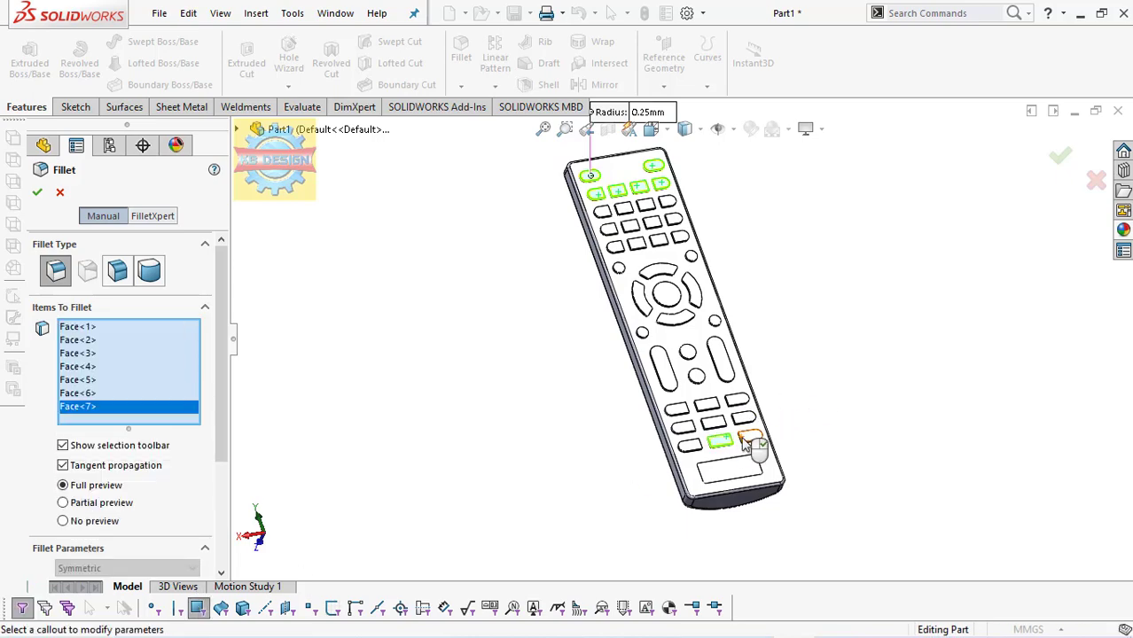
click(751, 435)
click(744, 417)
click(717, 429)
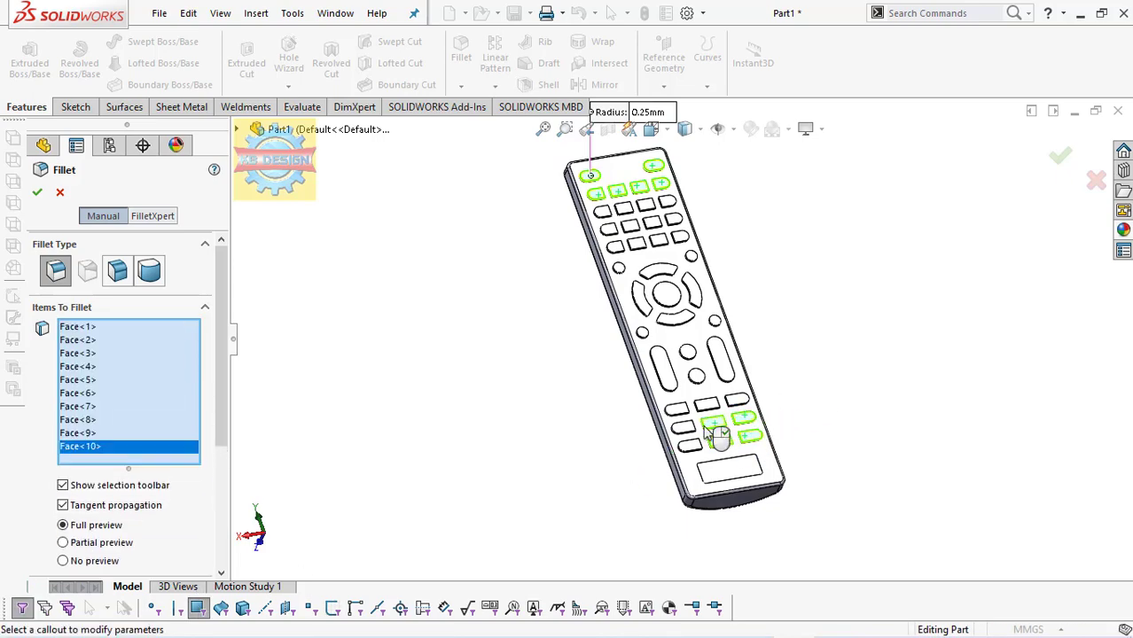
click(704, 423)
click(687, 429)
click(690, 445)
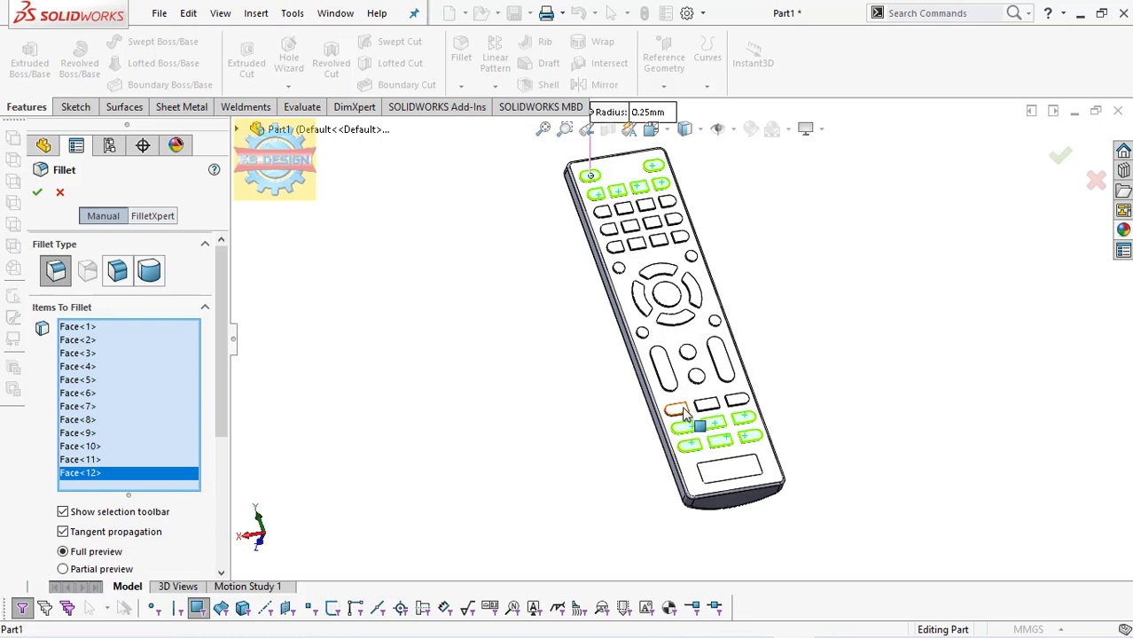
click(677, 409)
click(707, 407)
Step: Add the oval buttons, small round buttons and all D-pad faces to the fillet
scroll(737, 405, down, 3)
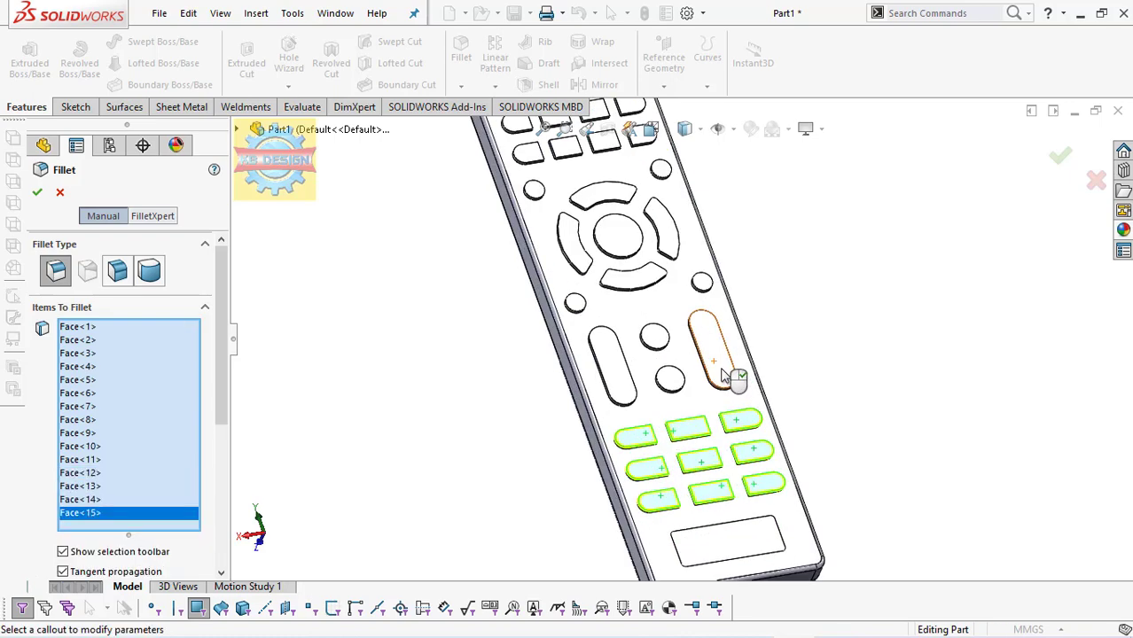
click(730, 375)
click(670, 380)
click(656, 337)
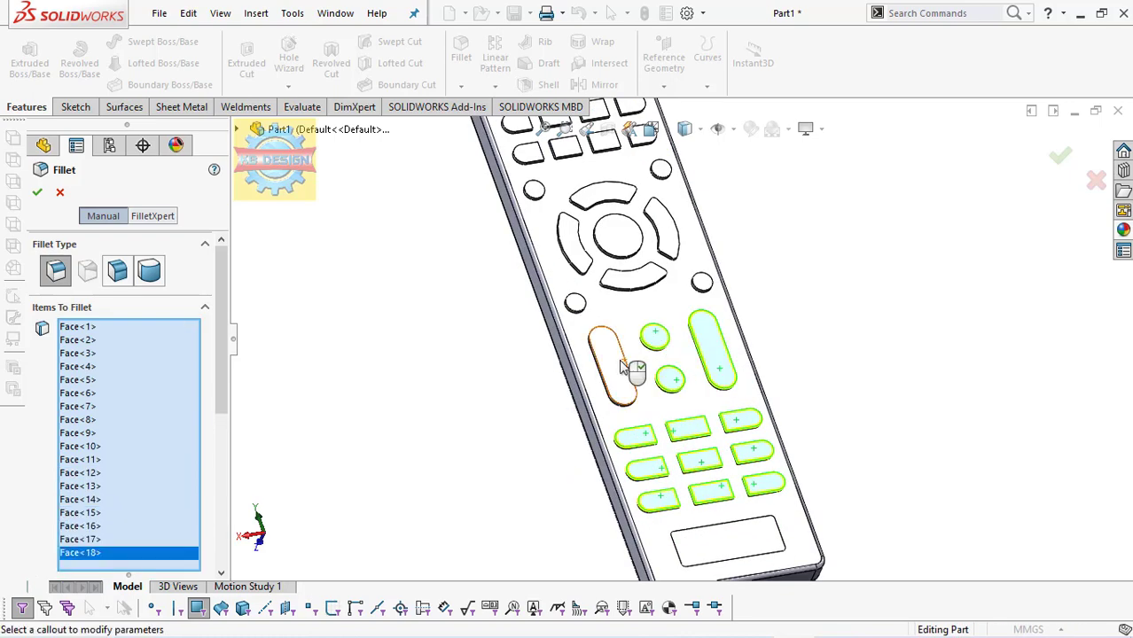
click(621, 363)
click(575, 303)
click(576, 251)
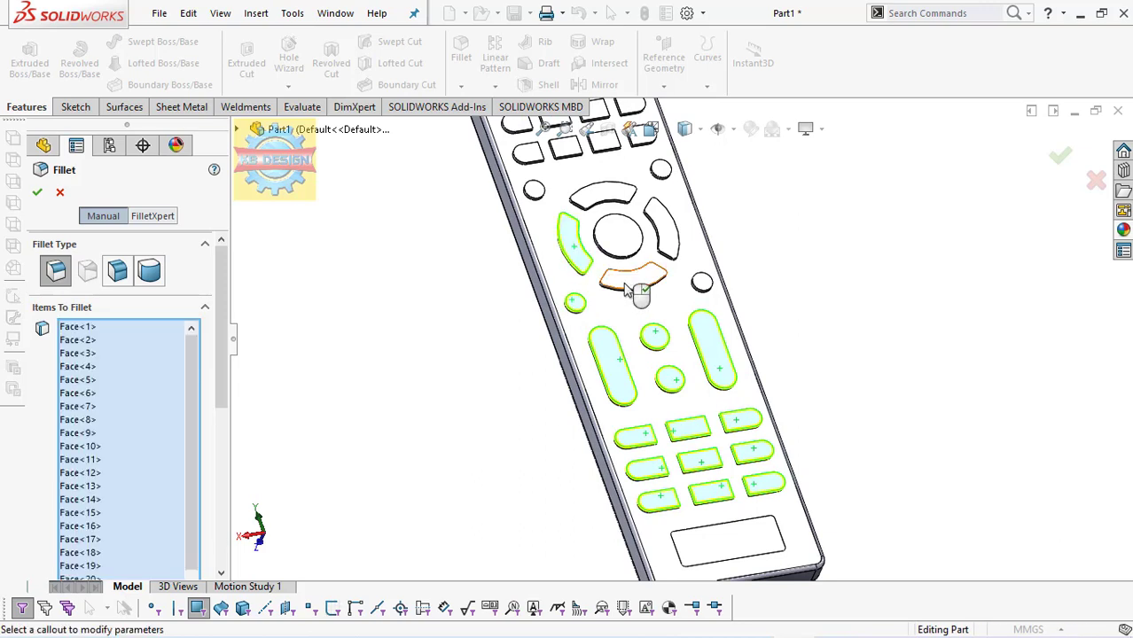
click(637, 285)
click(706, 286)
click(675, 248)
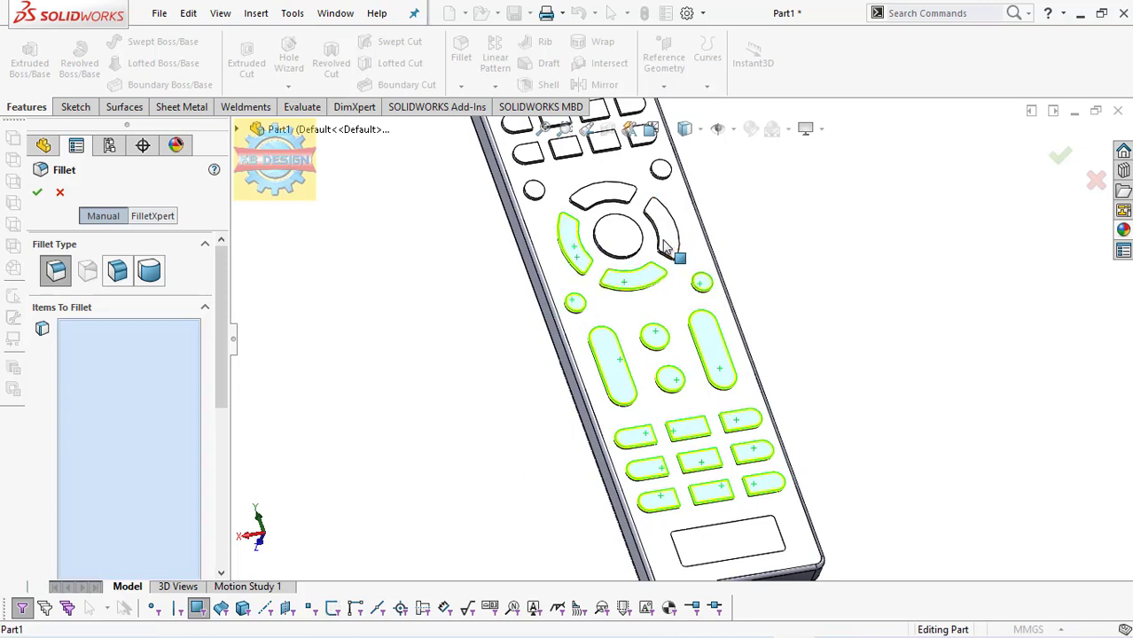
click(618, 235)
click(602, 197)
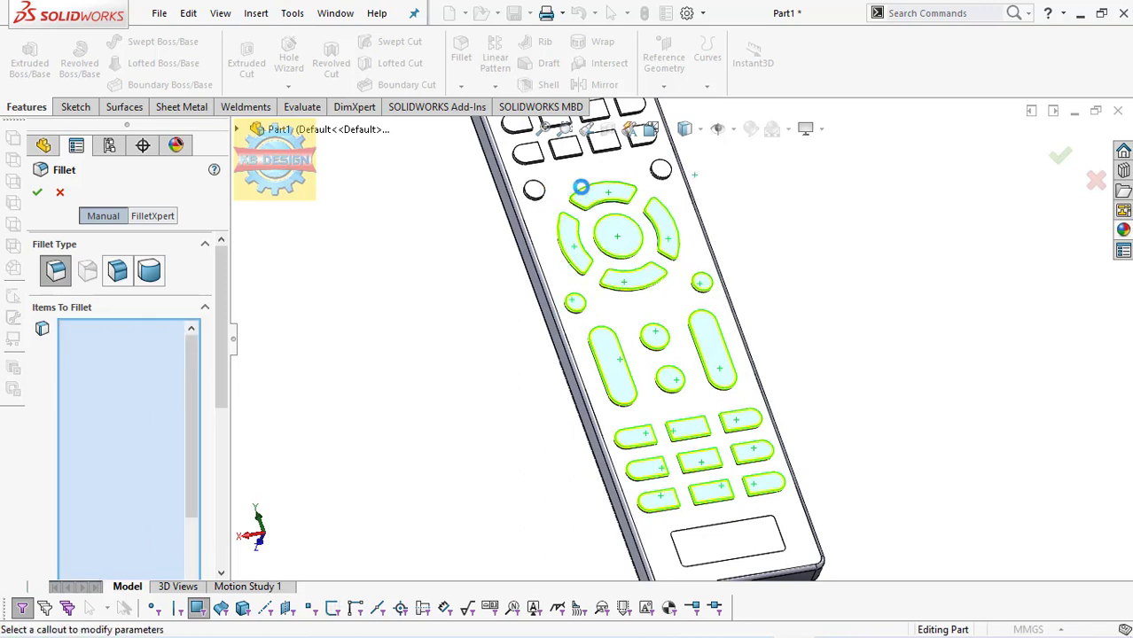
Step: Add the remaining keypad button faces and apply the 0.25 mm fillet
scroll(598, 188, up, 3)
scroll(594, 226, down, 5)
click(586, 253)
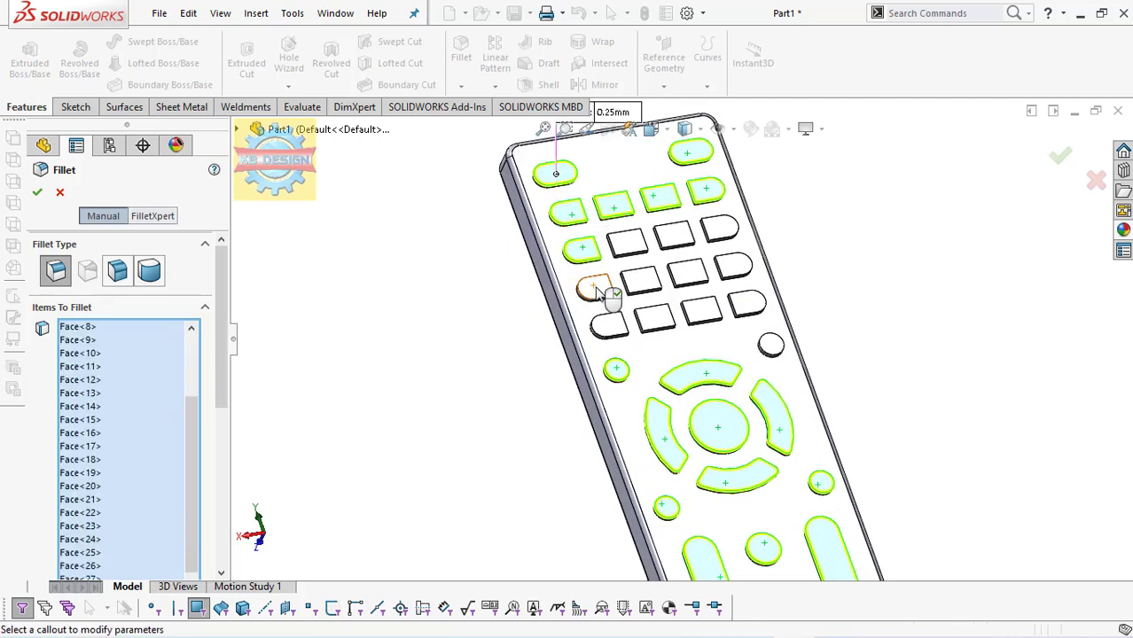
click(599, 289)
click(614, 324)
click(647, 319)
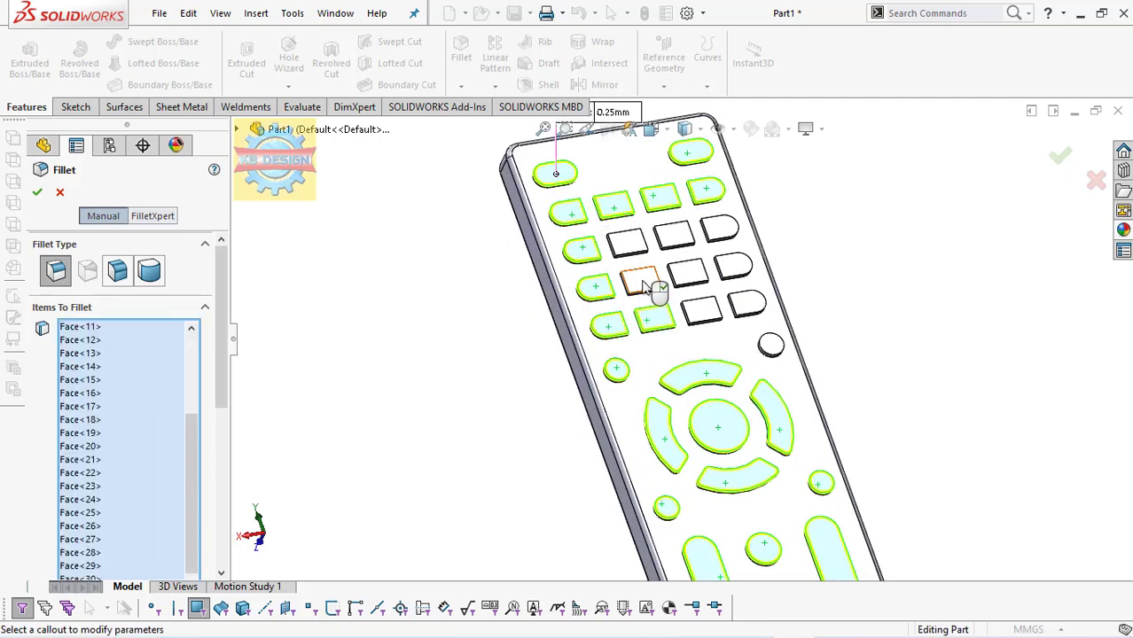
click(642, 282)
click(620, 239)
click(673, 235)
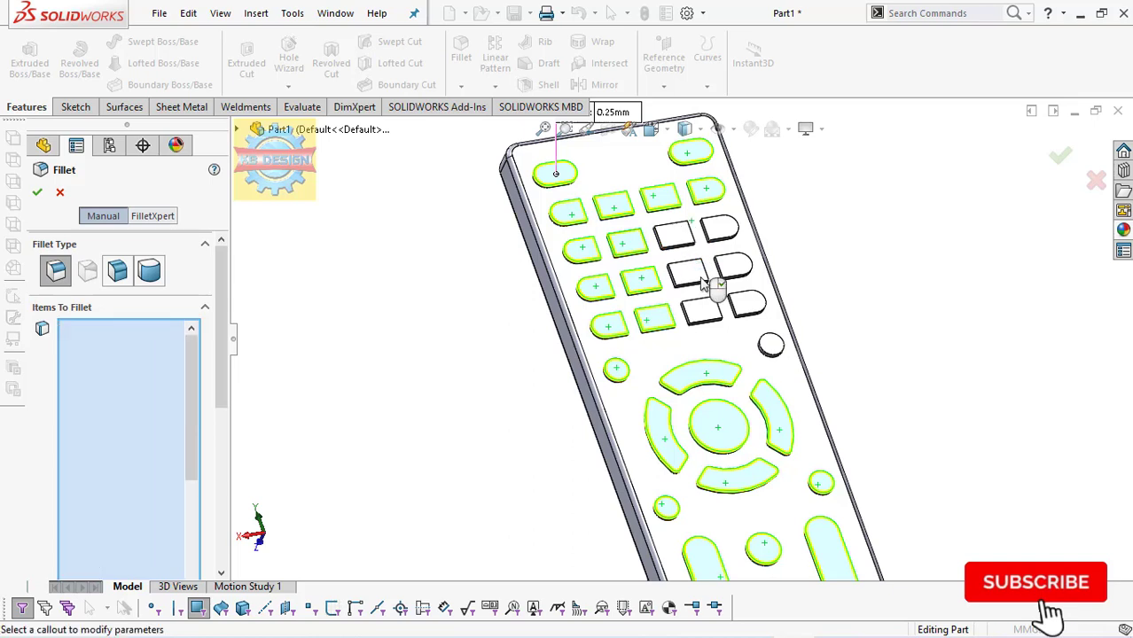
click(687, 275)
click(701, 309)
click(770, 346)
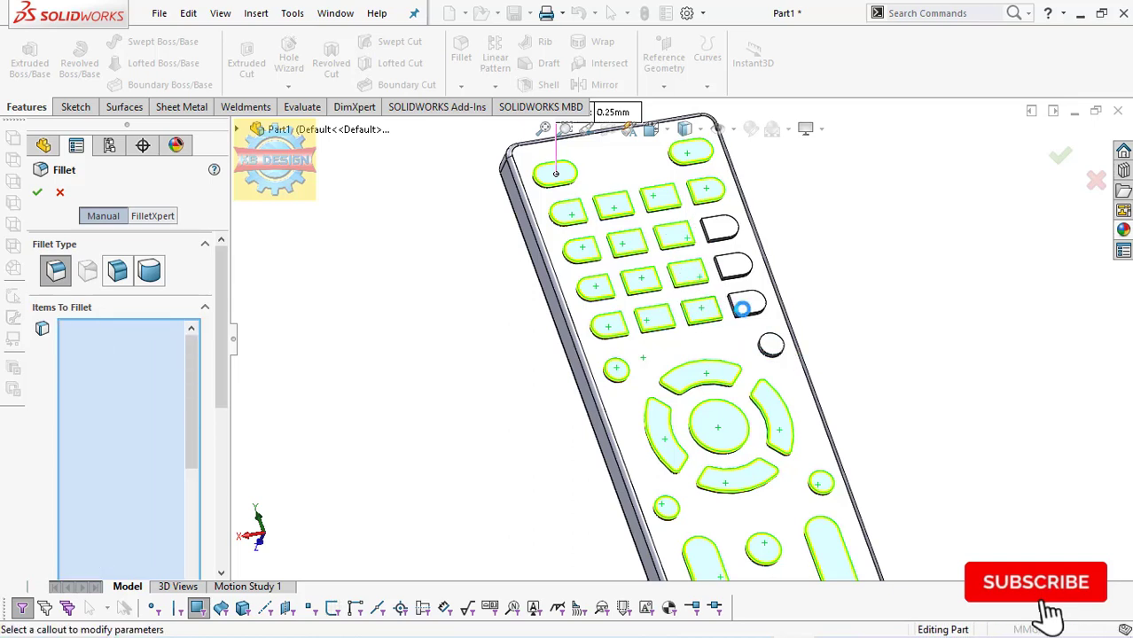
click(743, 304)
click(734, 264)
click(717, 232)
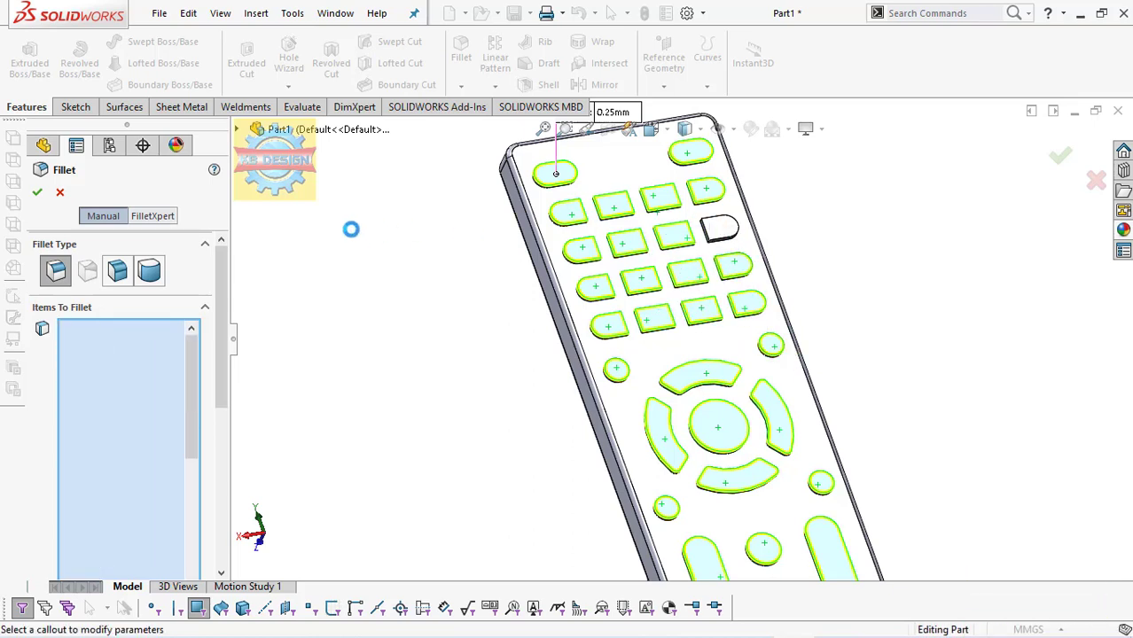
click(37, 195)
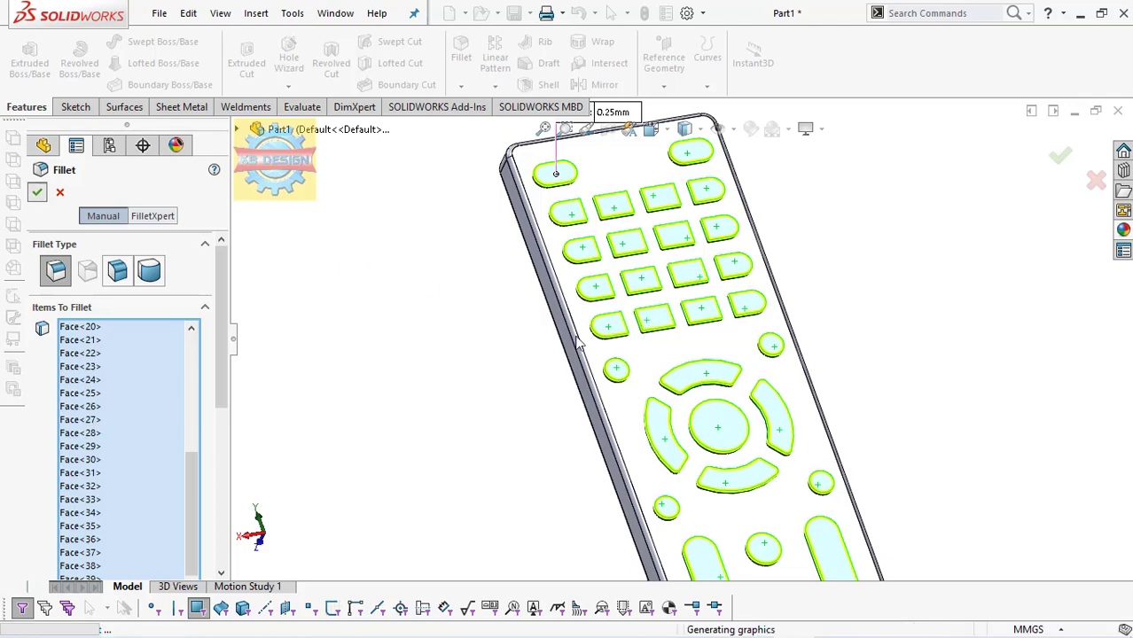
Step: Give the Boss-Extrude1 remote body a dark grey appearance (RGB 64, 64, 64)
click(543, 129)
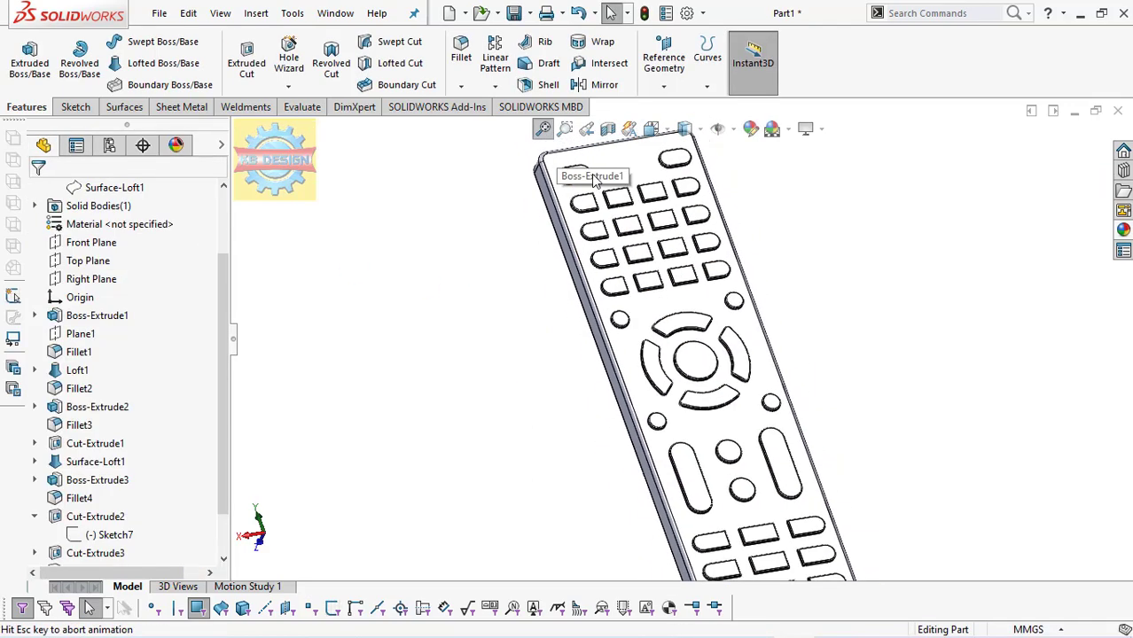
mouse_move(543, 133)
middle_down()
mouse_move(789, 284)
mouse_move(814, 405)
middle_up()
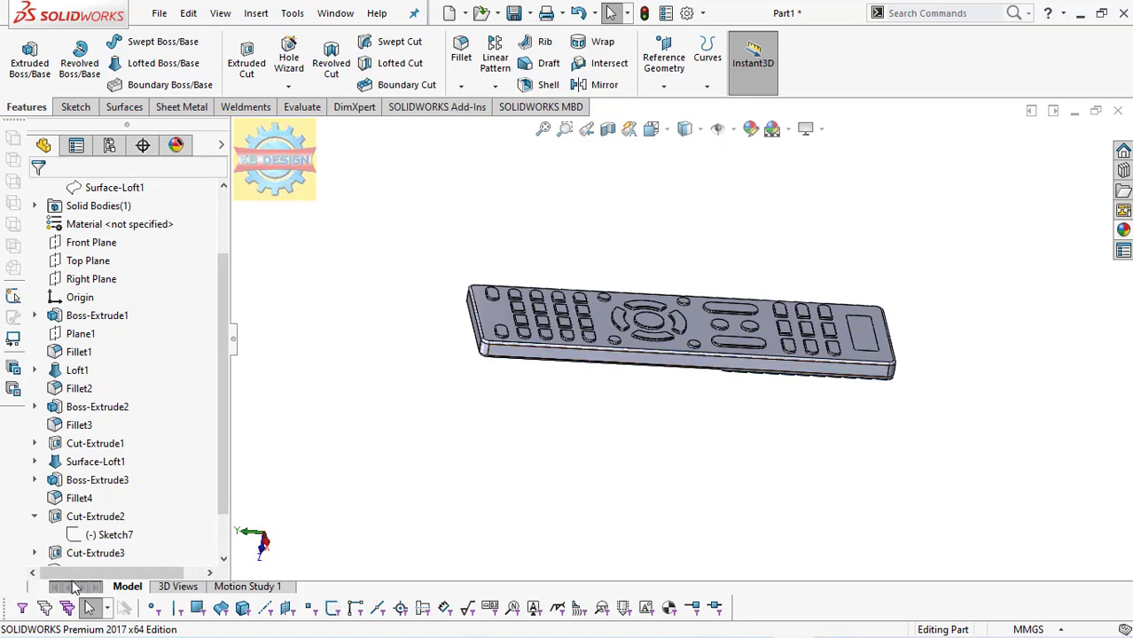
click(479, 304)
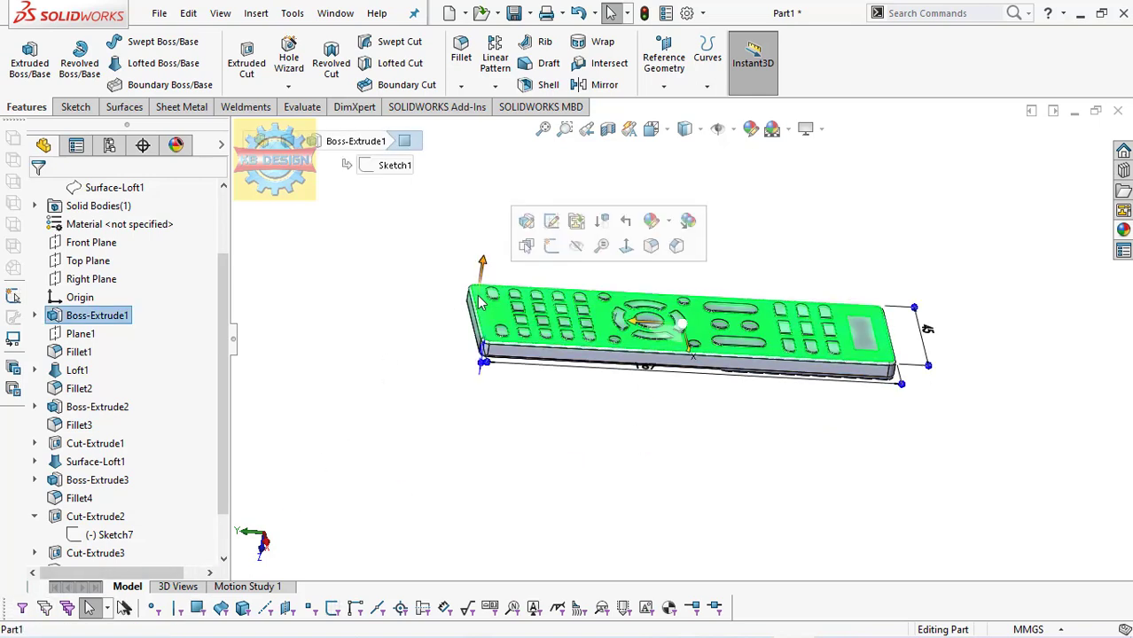
click(653, 226)
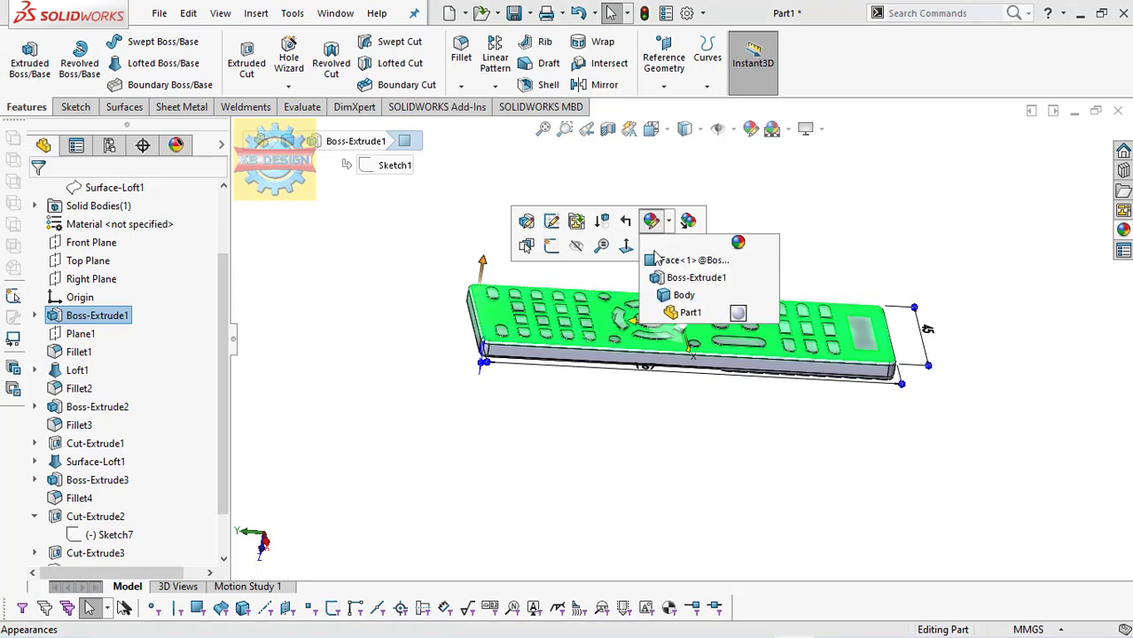
click(661, 282)
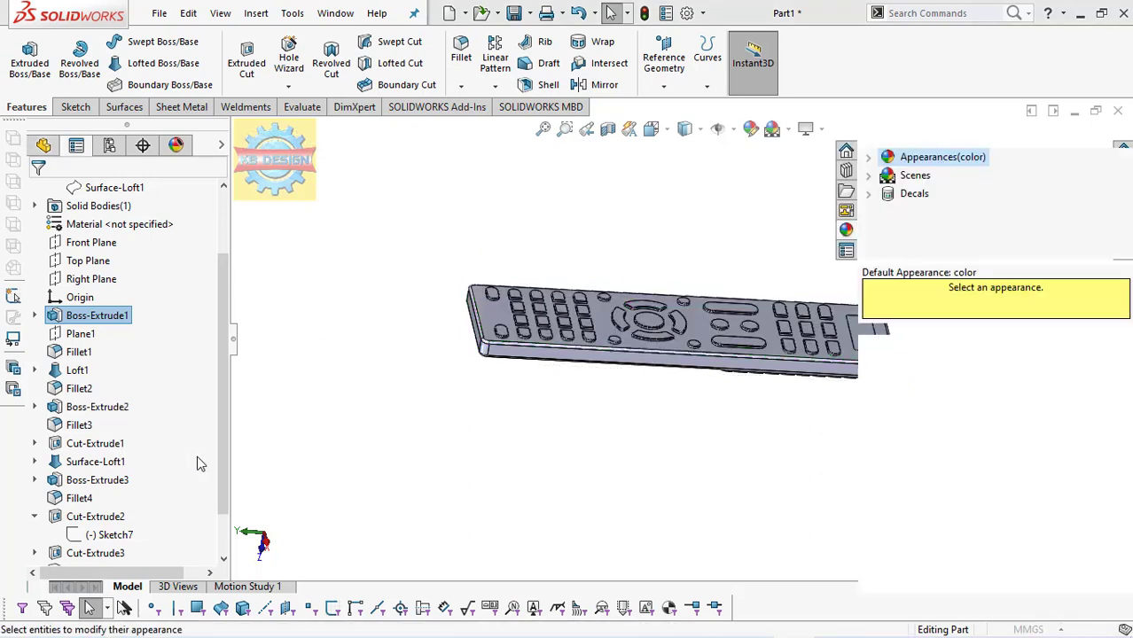
drag(221, 395, 220, 456)
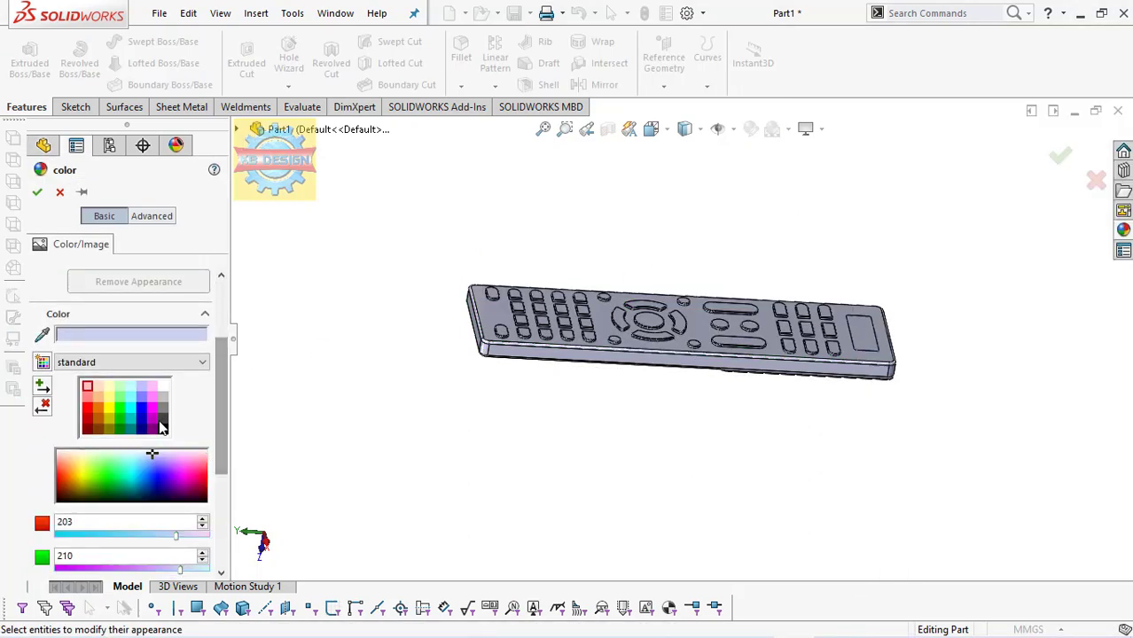
click(162, 427)
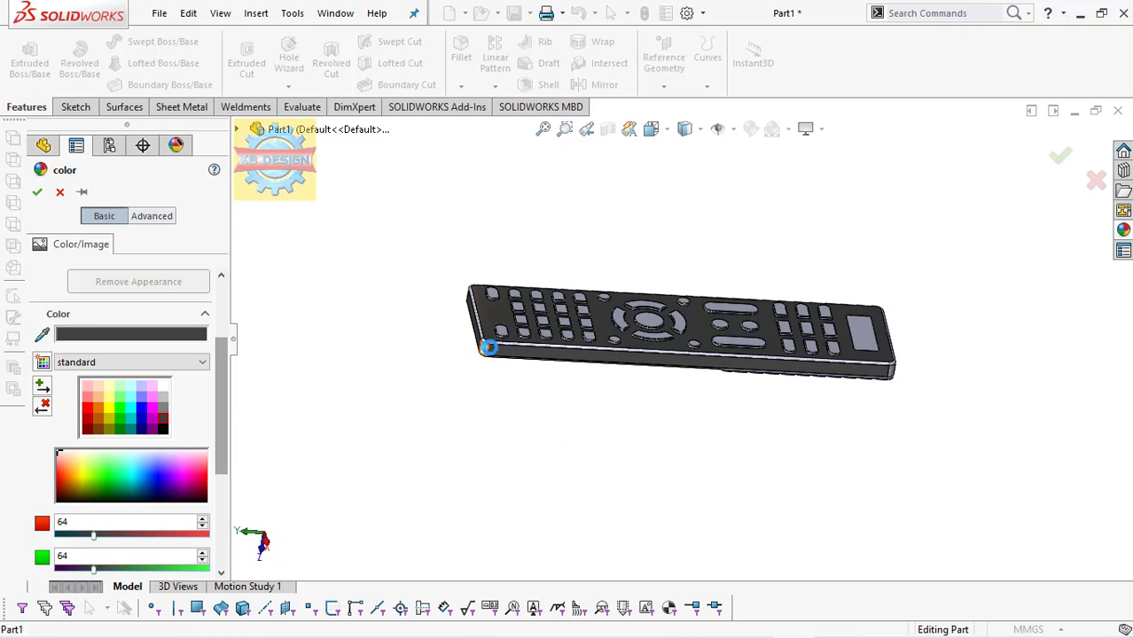
mouse_move(525, 361)
middle_down()
mouse_move(709, 274)
mouse_move(739, 373)
middle_up()
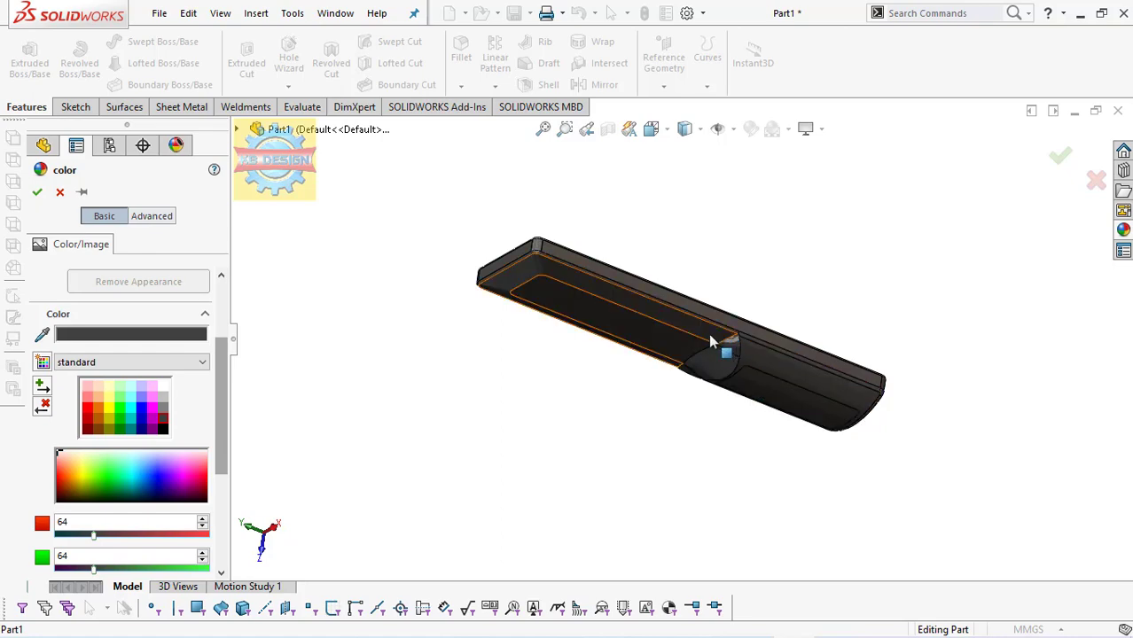
middle_drag(708, 333, 689, 476)
click(37, 192)
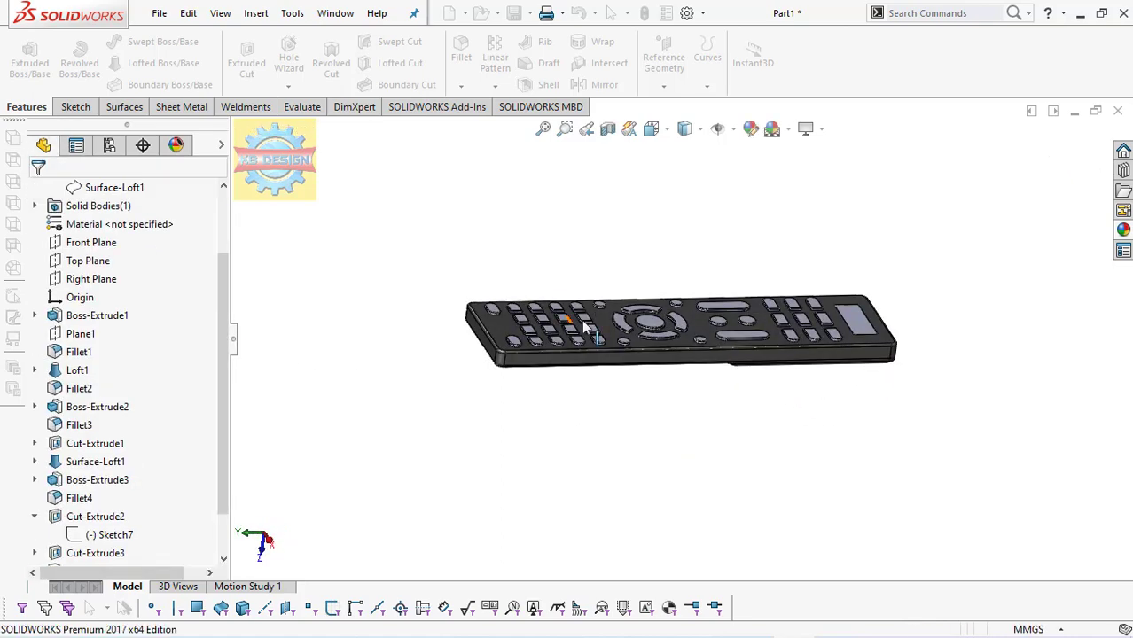
Step: Apply a black appearance to the Boss-Extrude4 raised buttons, including the filleted button faces
click(749, 335)
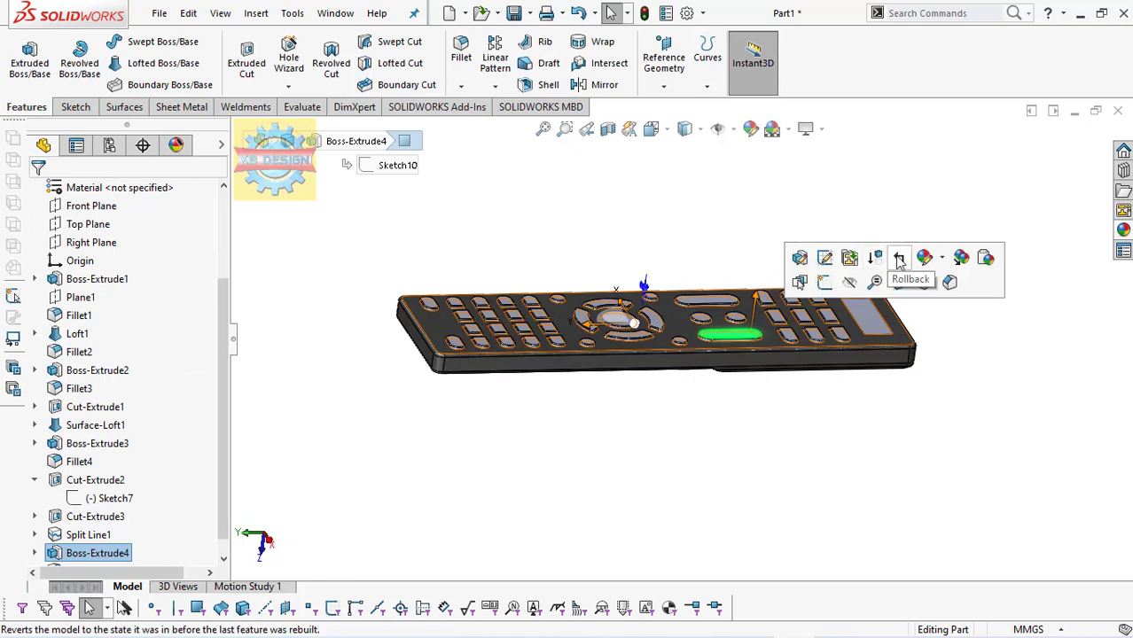
click(924, 257)
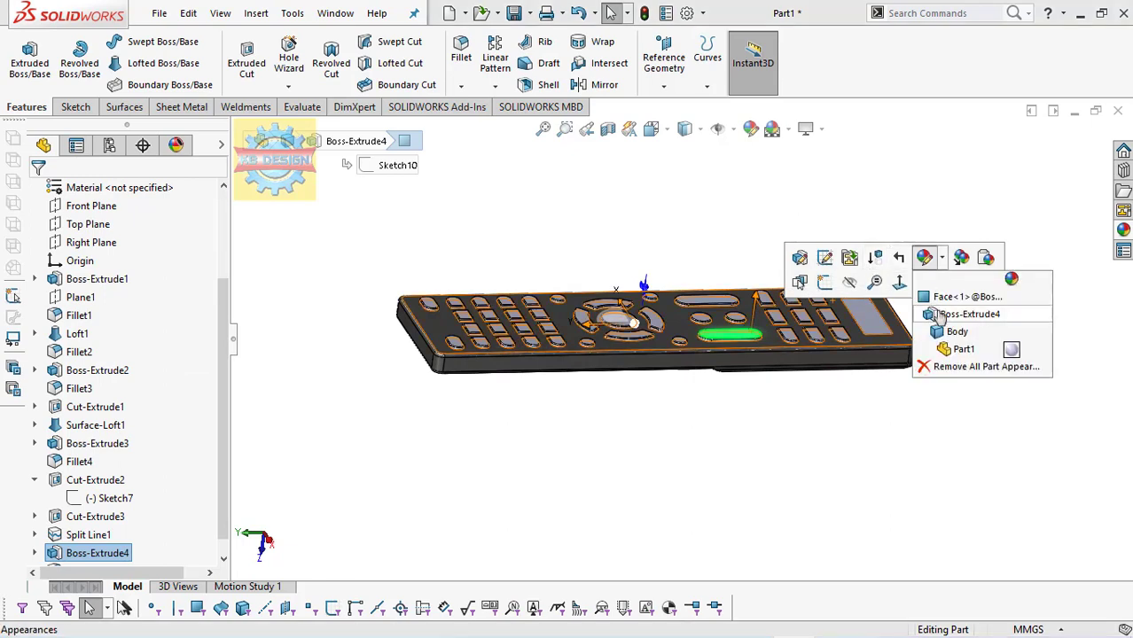
click(940, 314)
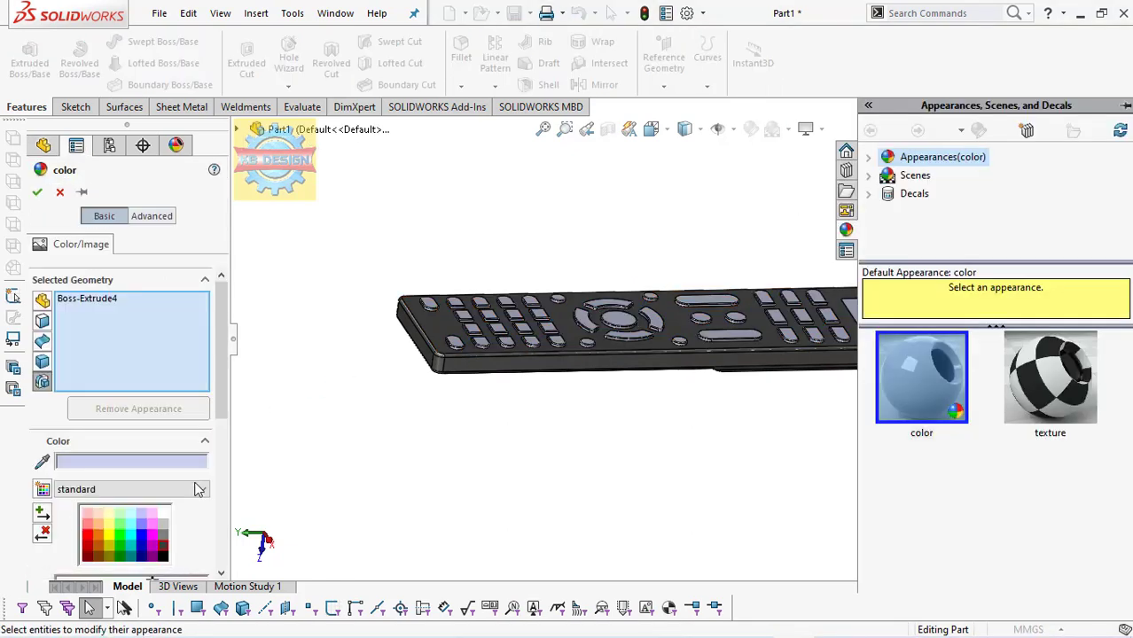
click(161, 556)
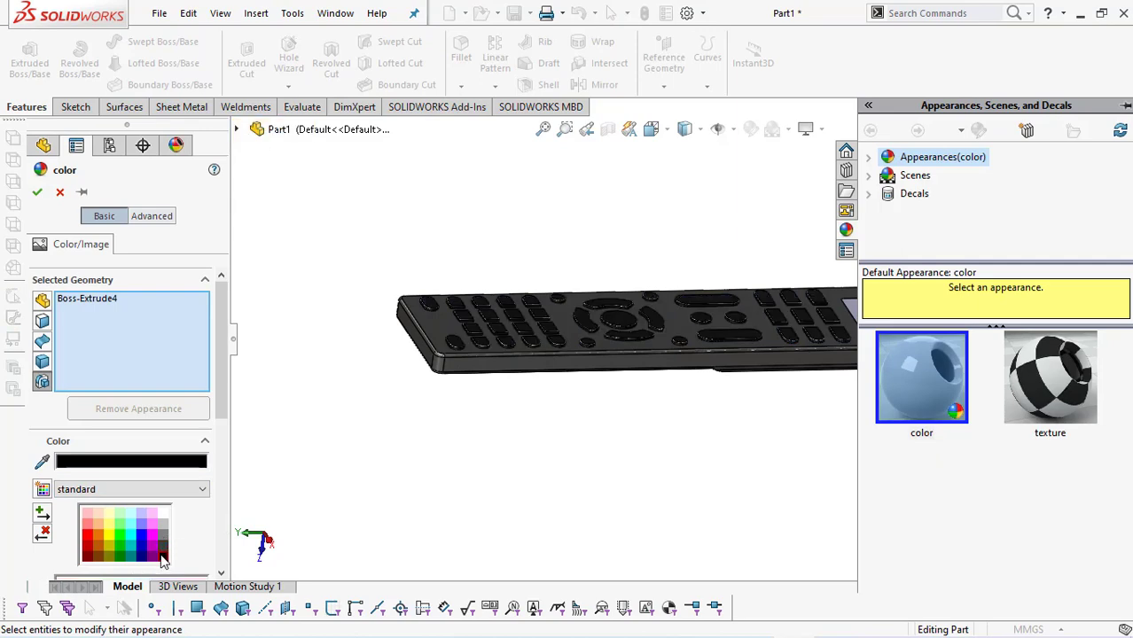
click(849, 304)
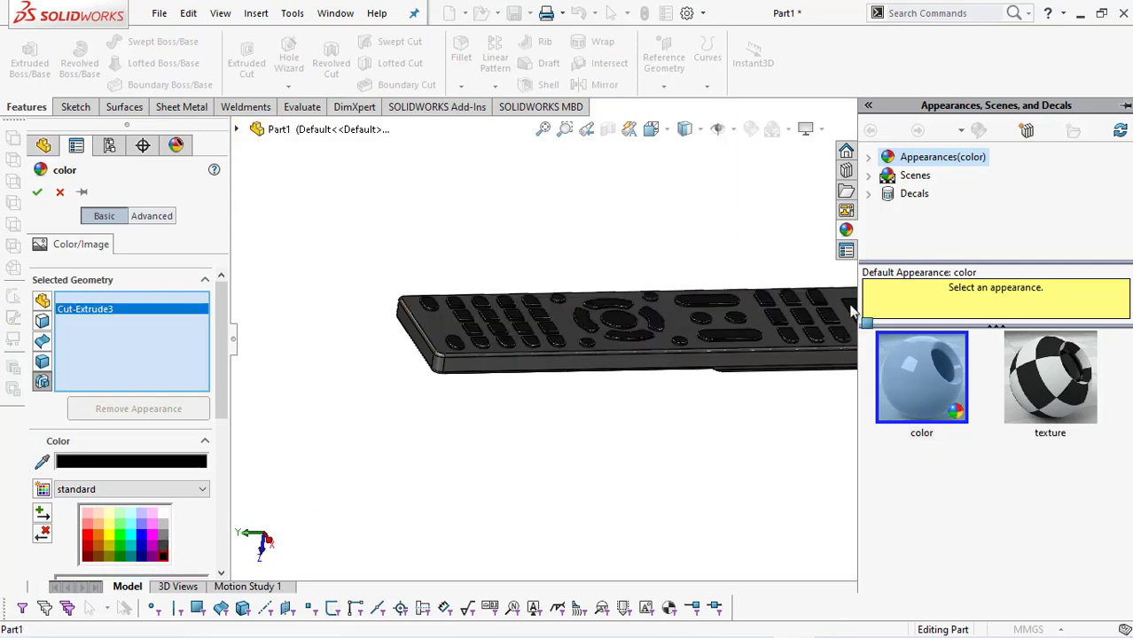
click(470, 338)
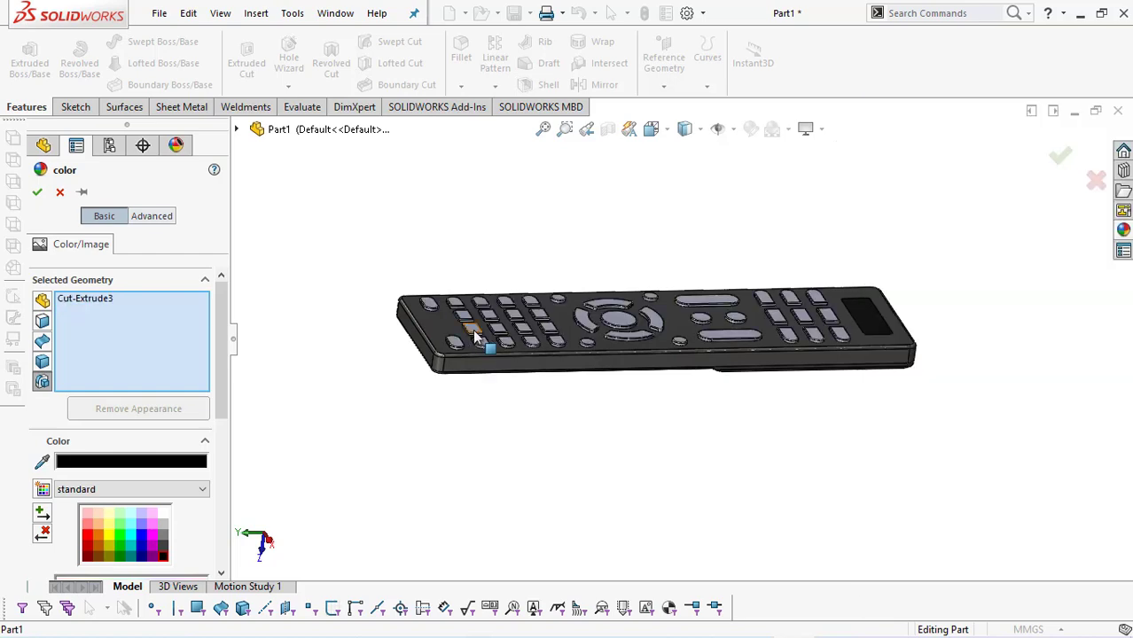
scroll(456, 353, down, 2)
scroll(516, 350, down, 3)
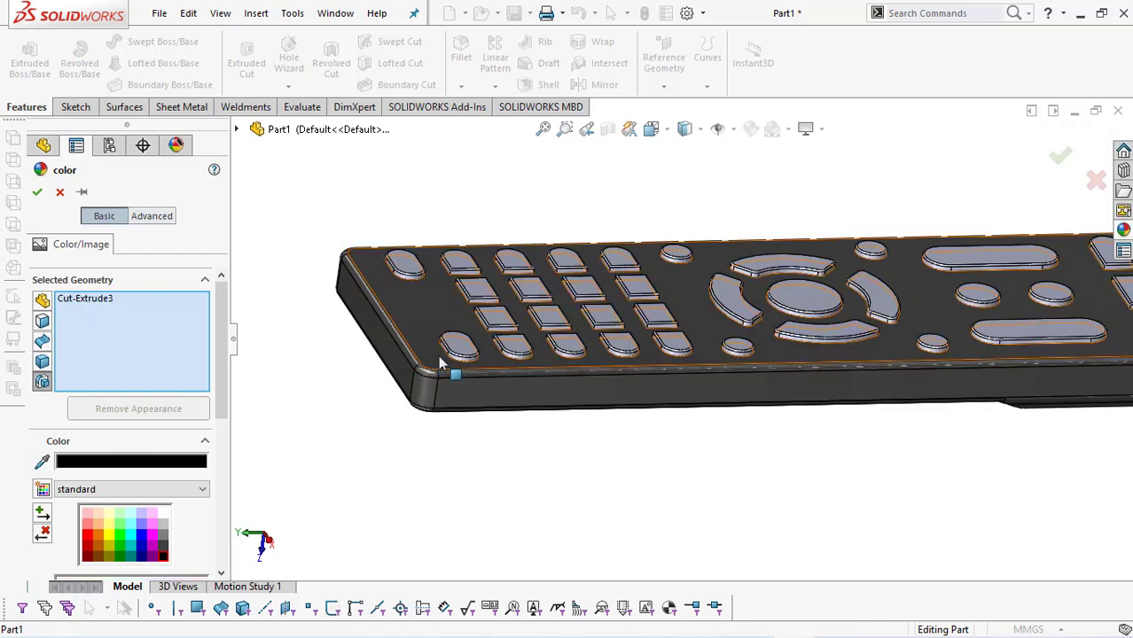
scroll(452, 365, down, 3)
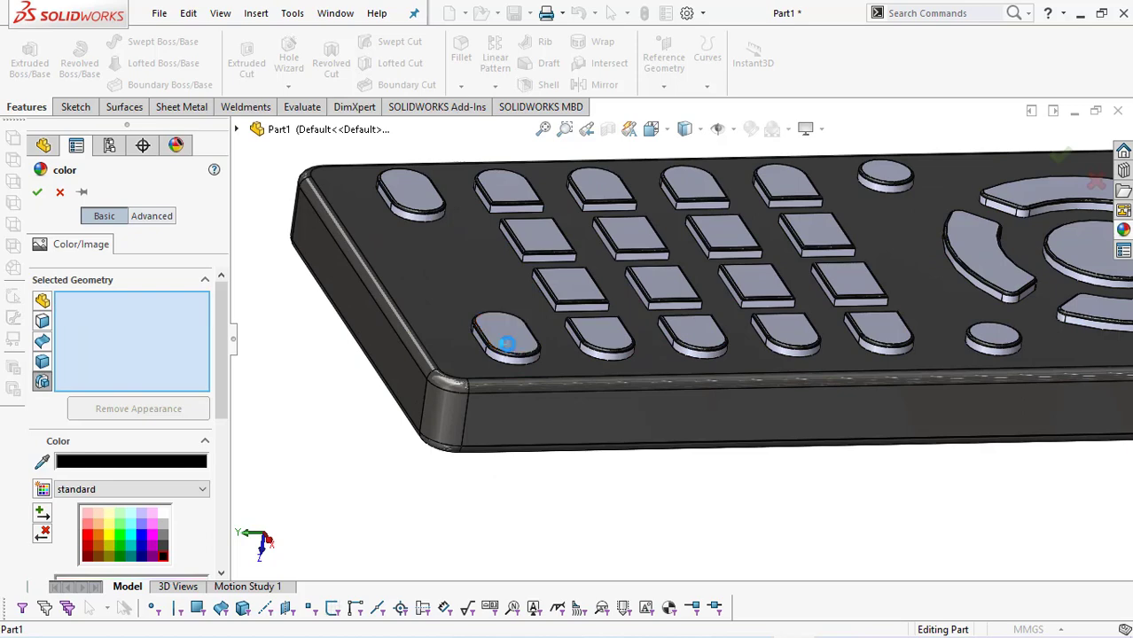
click(507, 345)
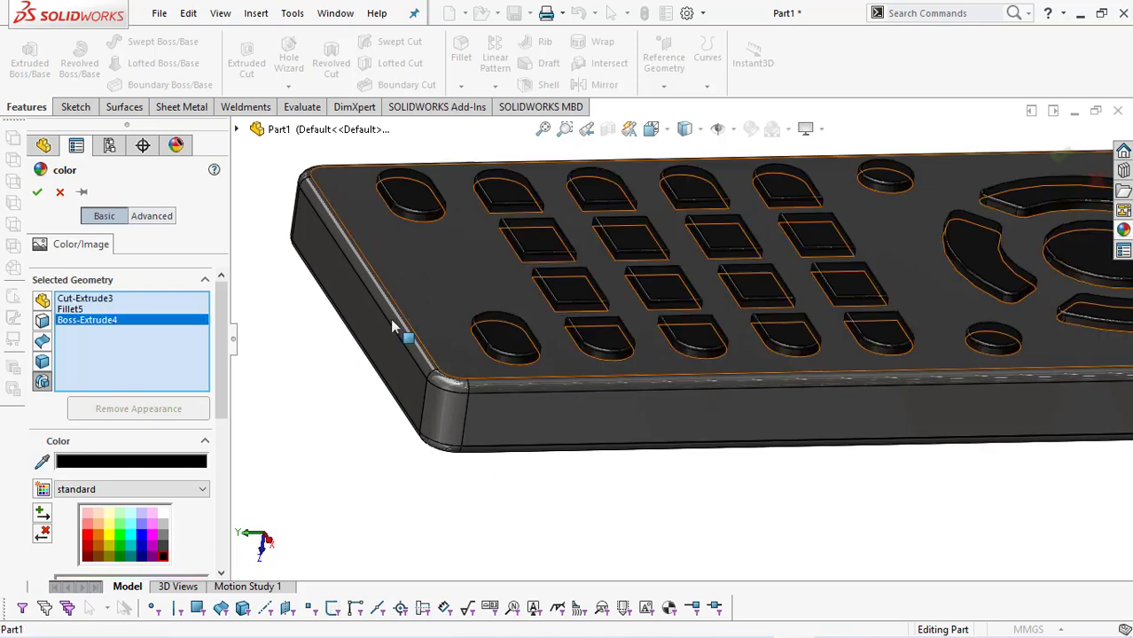
click(543, 129)
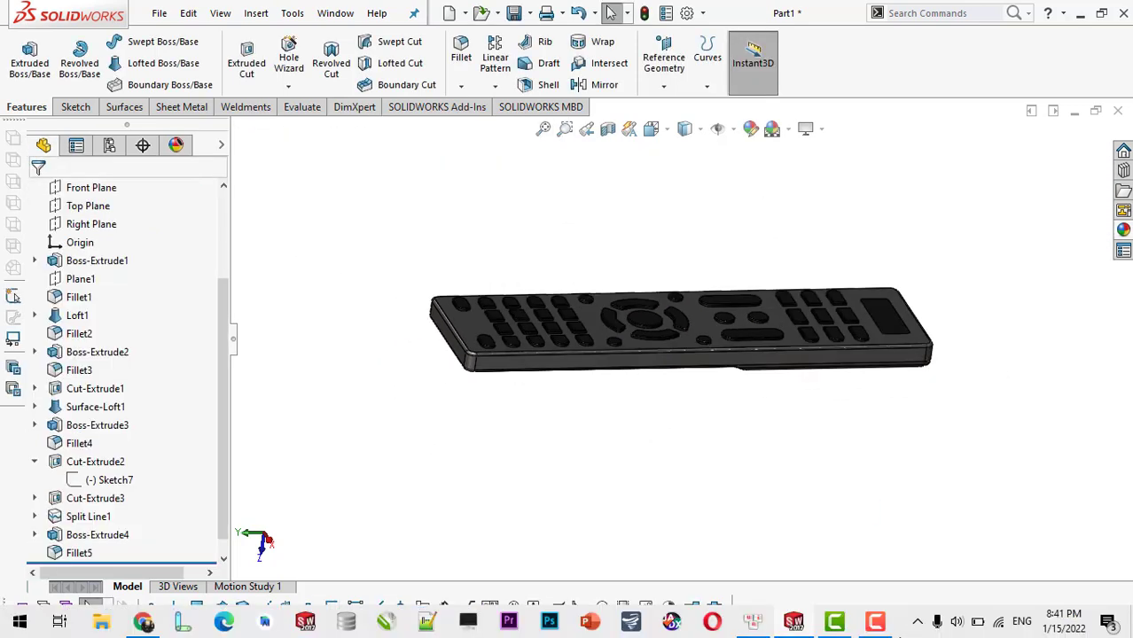